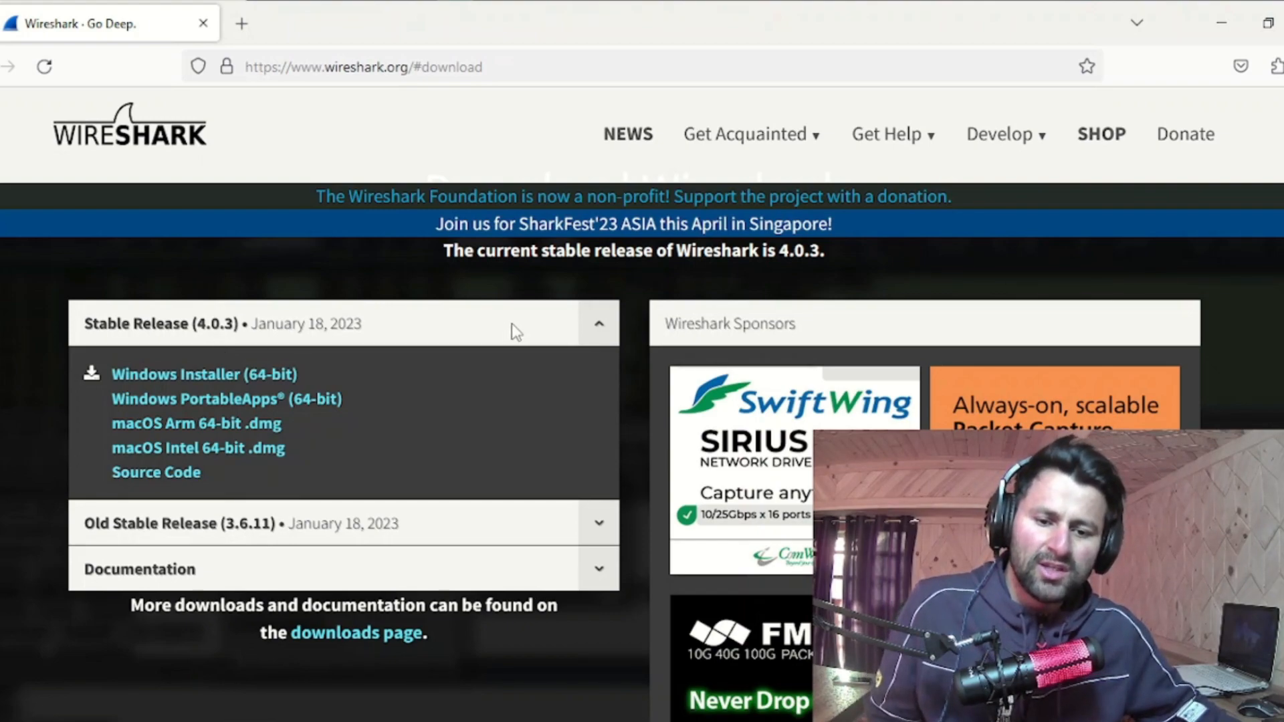
# Collapse the Stable Release (4.0.3) downloads and expand the Old Stable Release (3.6.11) section on the Wireshark download page
pyautogui.click(604, 329)
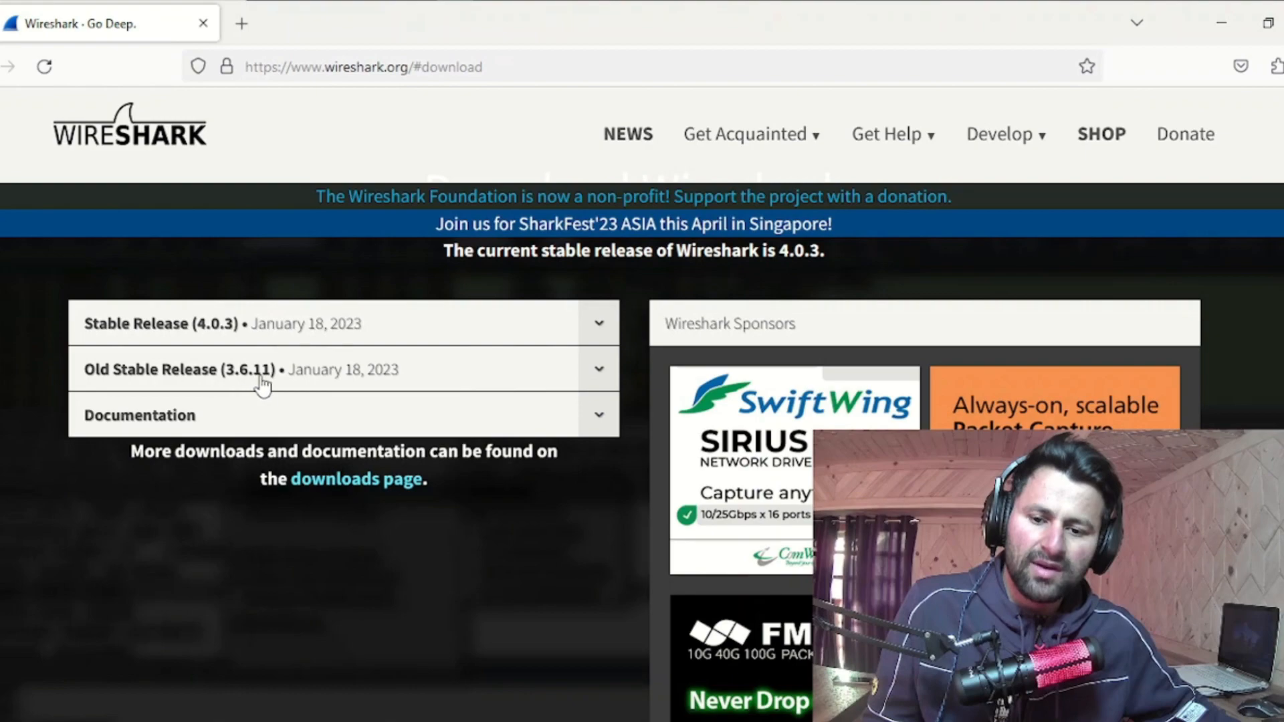
pyautogui.click(592, 377)
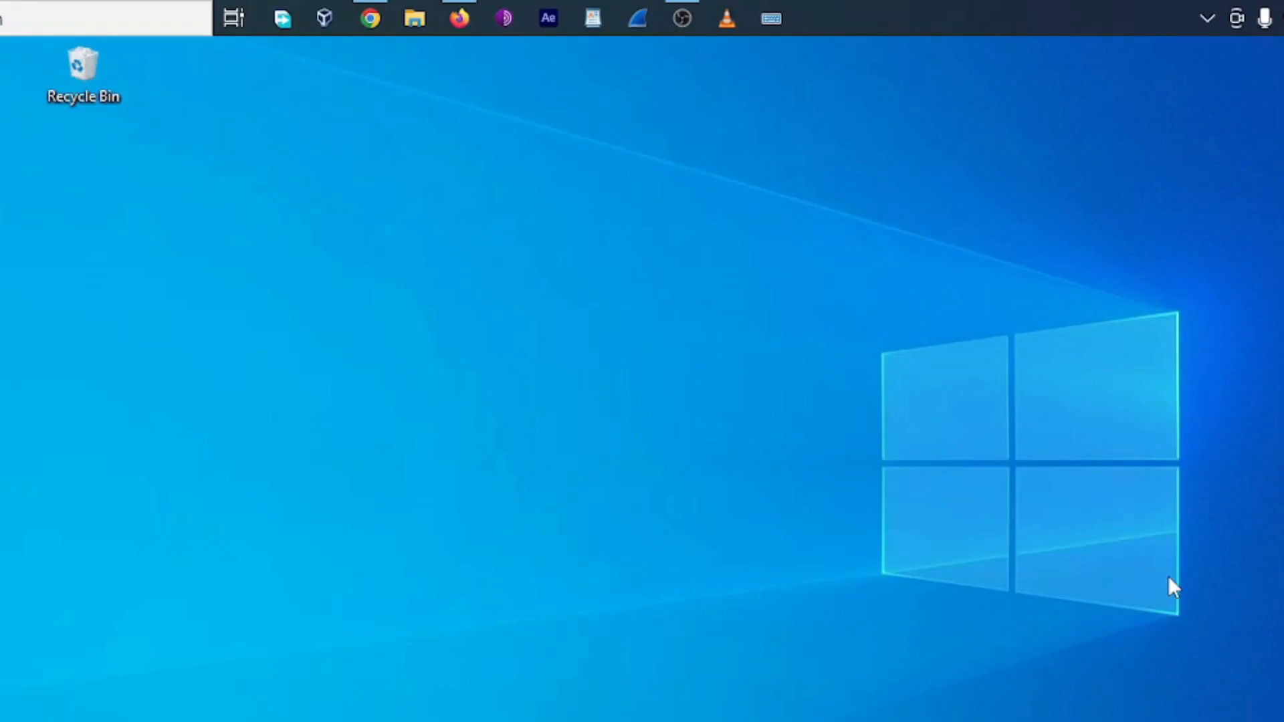
# Search Windows for wireshark and launch the Wireshark application
pyautogui.press('super')
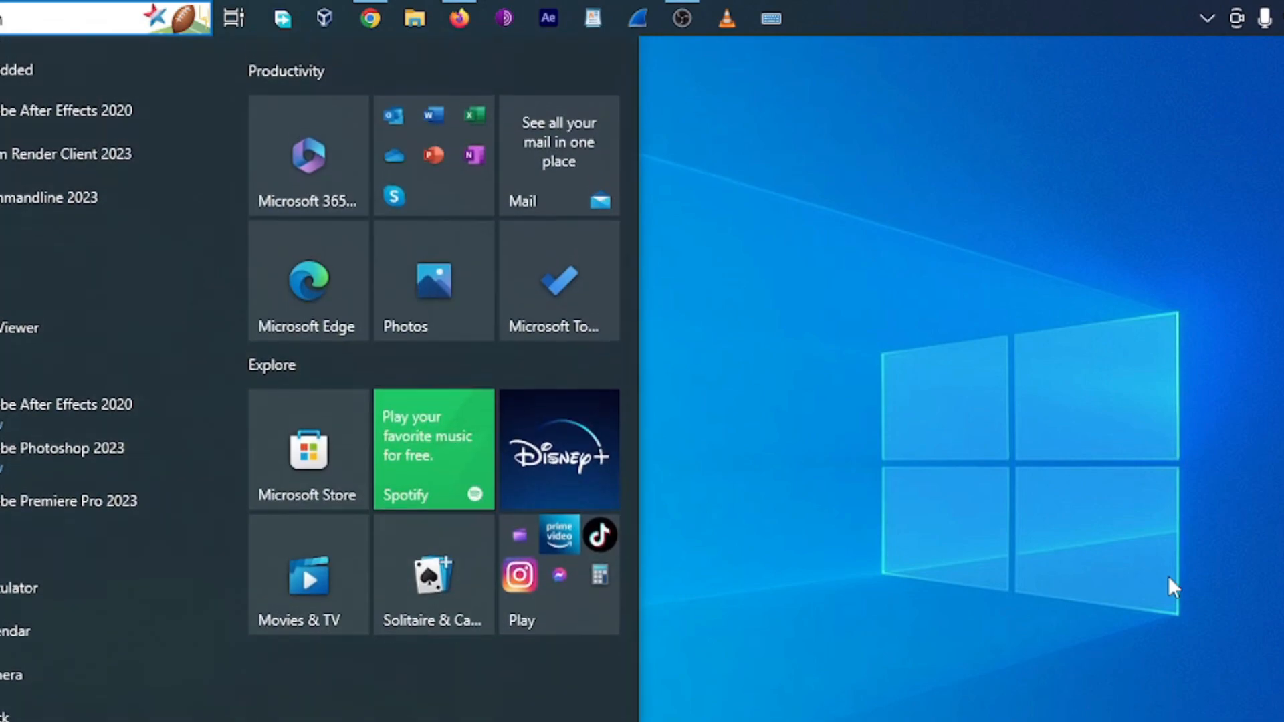
pyautogui.write('wireshark')
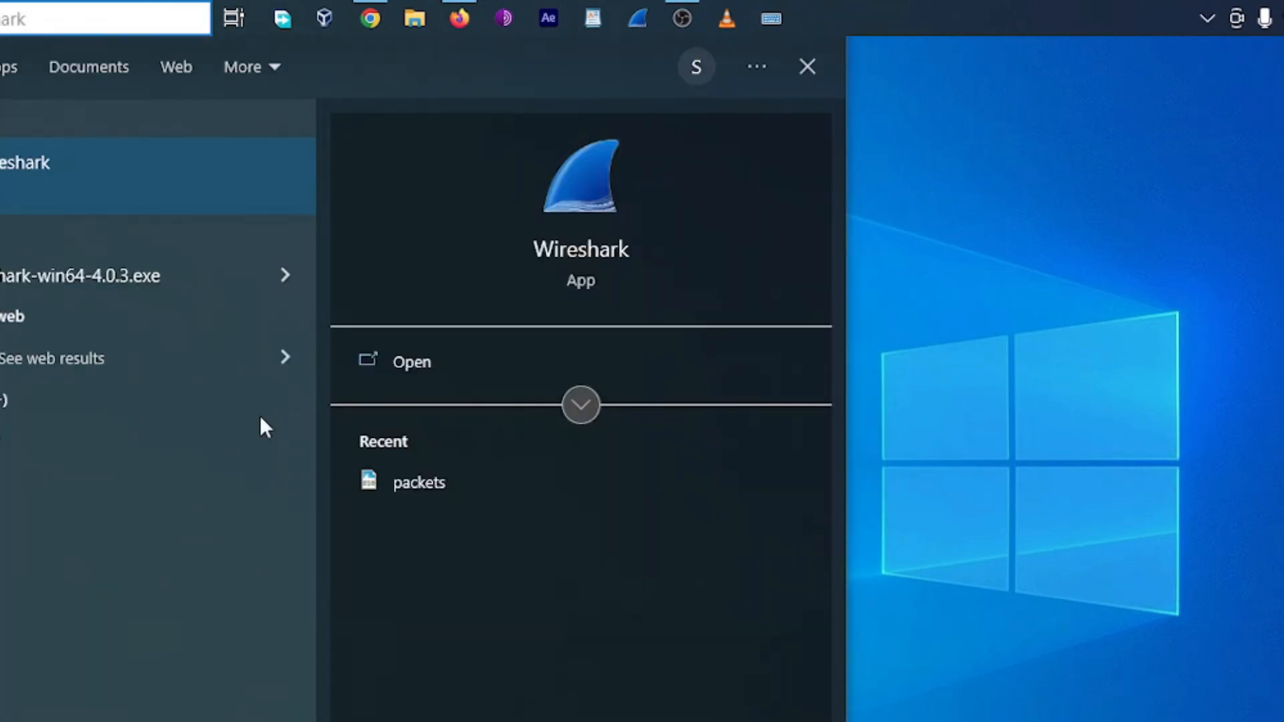
pyautogui.click(175, 206)
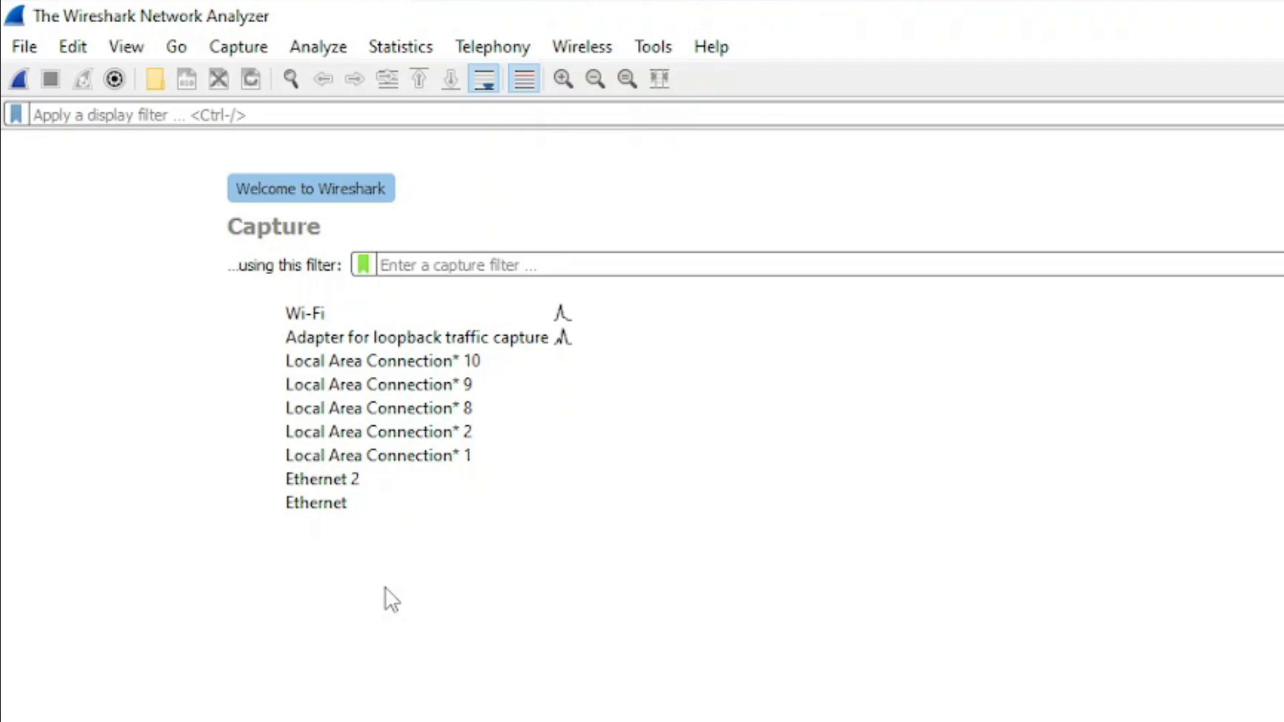
# Examine the available capture interfaces, highlighting the whole list, Local Area Connection* 10, Ethernet and Wi-Fi
pyautogui.moveTo(357, 533); pyautogui.dragTo(268, 306)
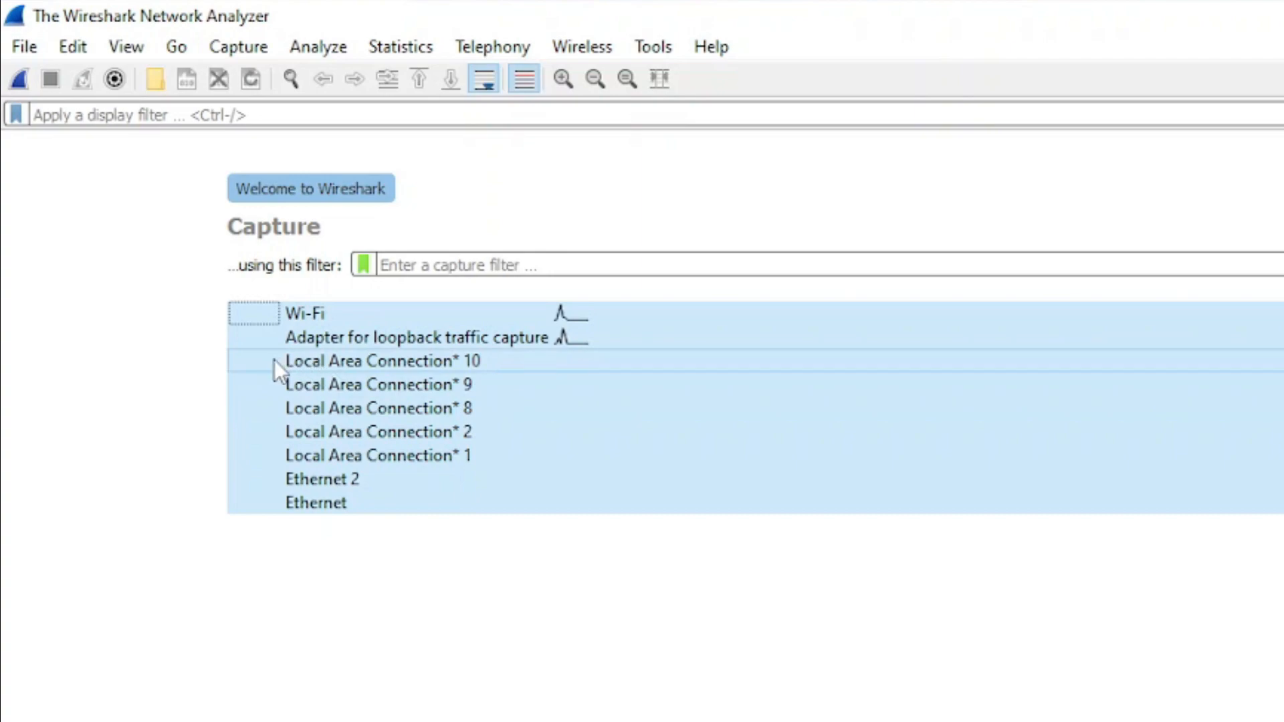
pyautogui.click(368, 359)
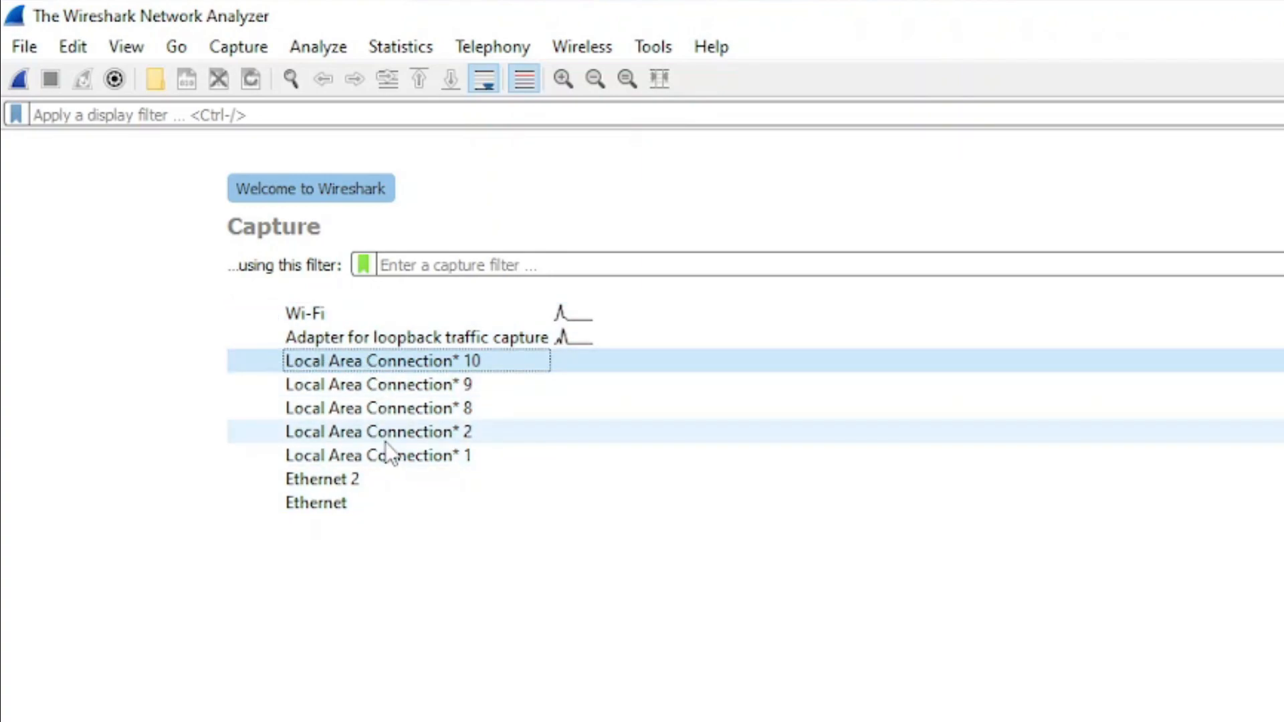
pyautogui.moveTo(379, 436)
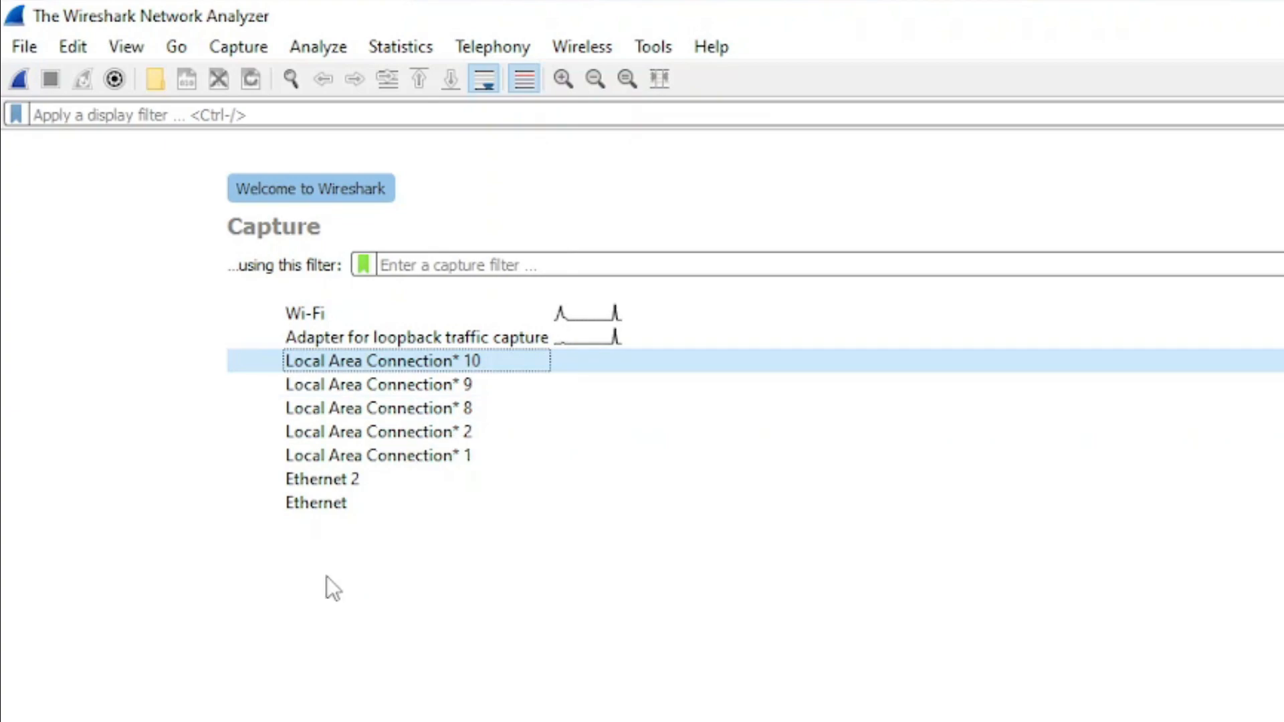
pyautogui.click(322, 506)
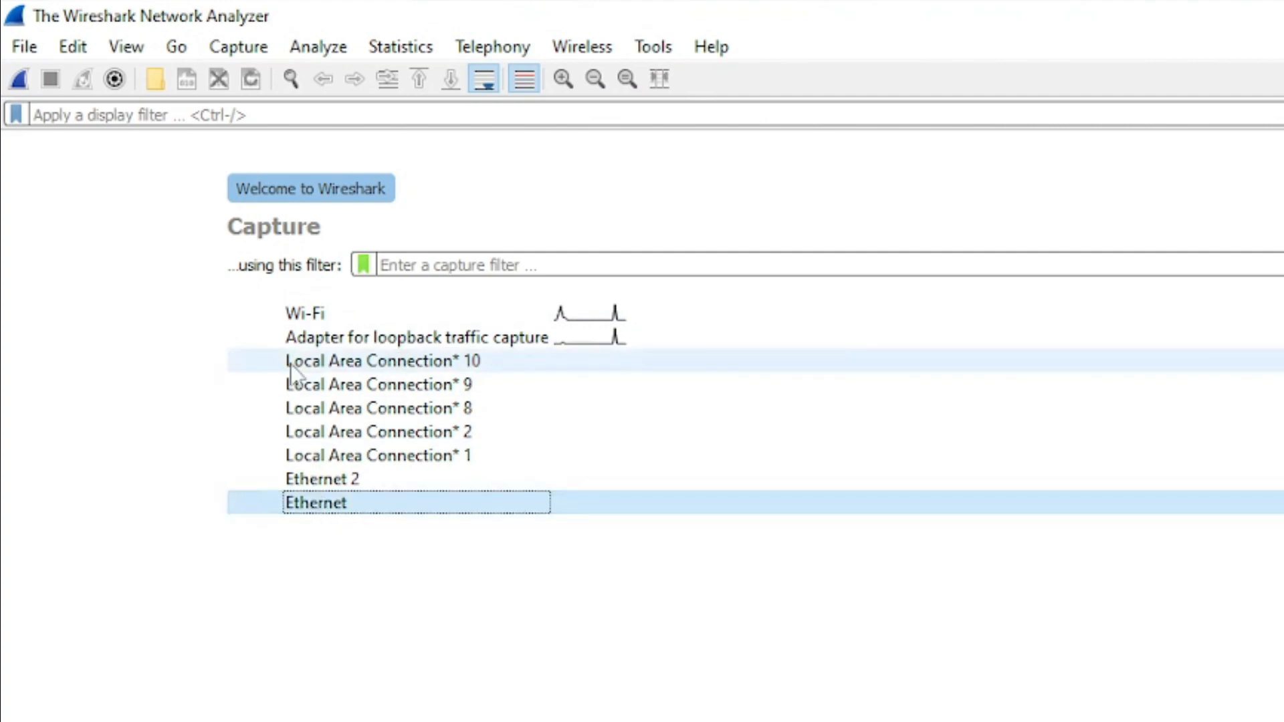
pyautogui.click(307, 316)
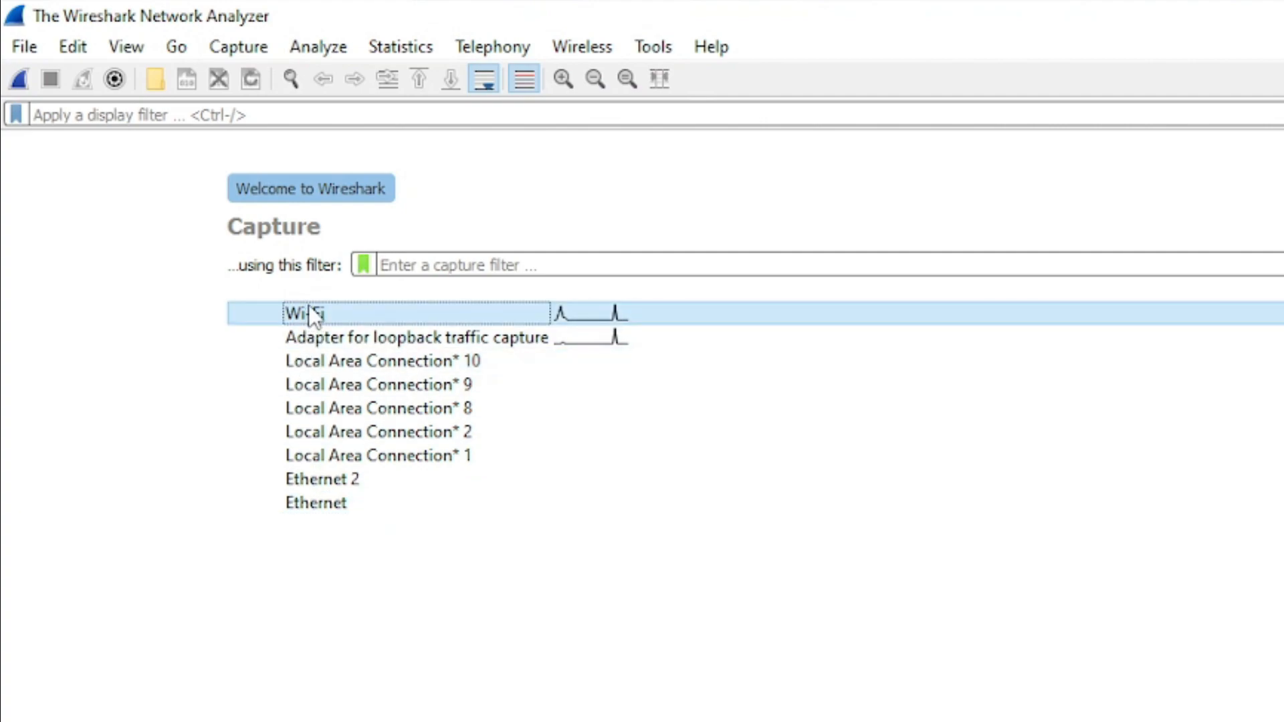
pyautogui.click(331, 506)
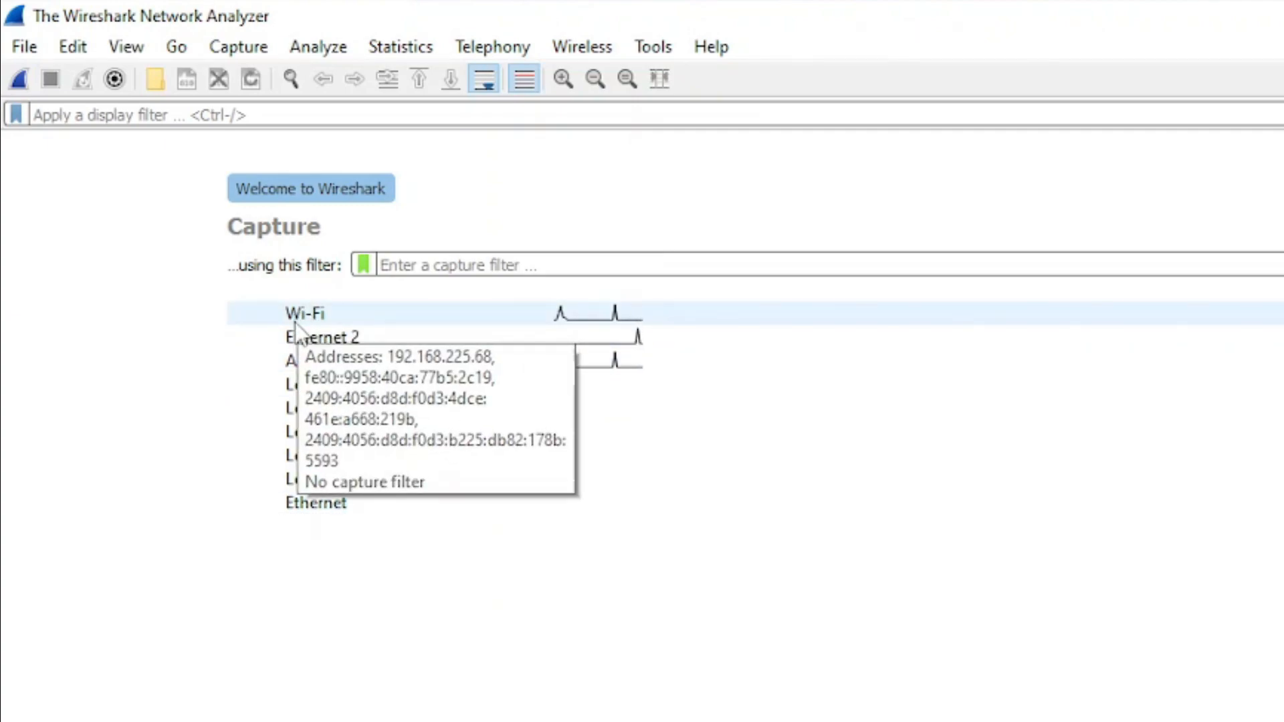
pyautogui.click(322, 319)
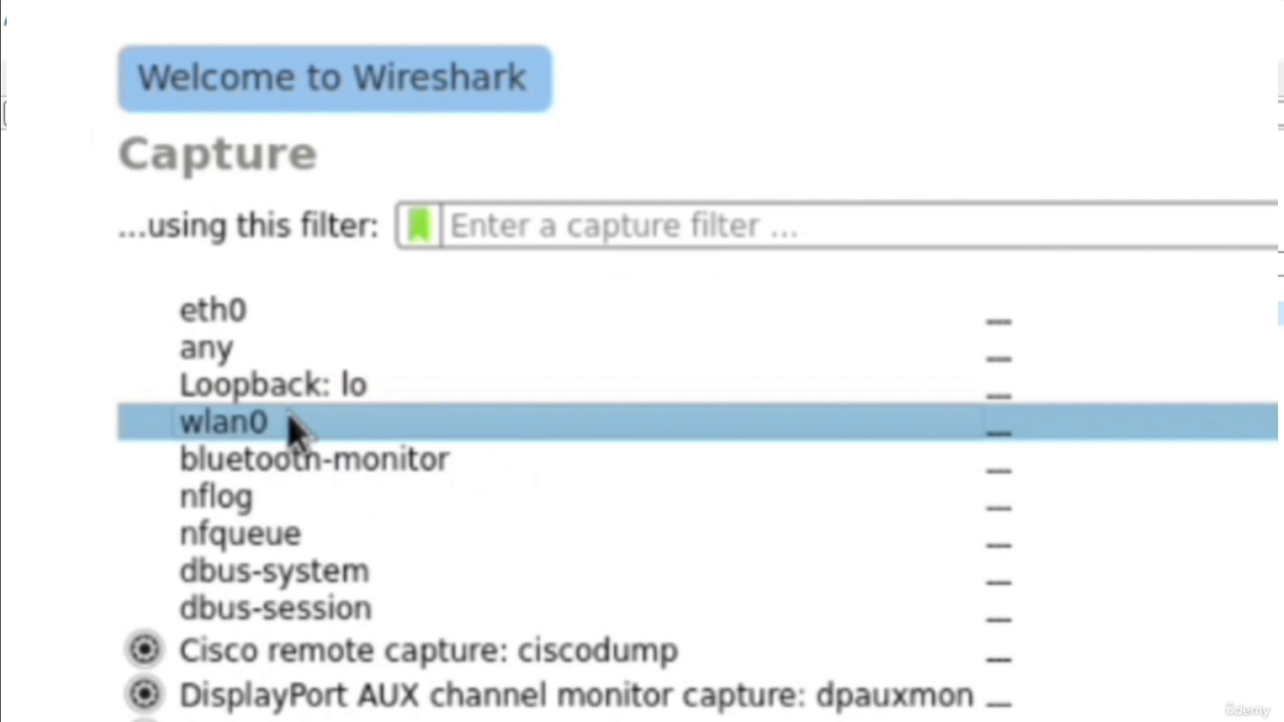
# Compare the wireless and Ethernet capture interfaces, and inspect the loopback traffic adapter's activity graph and addresses
pyautogui.click(291, 428)
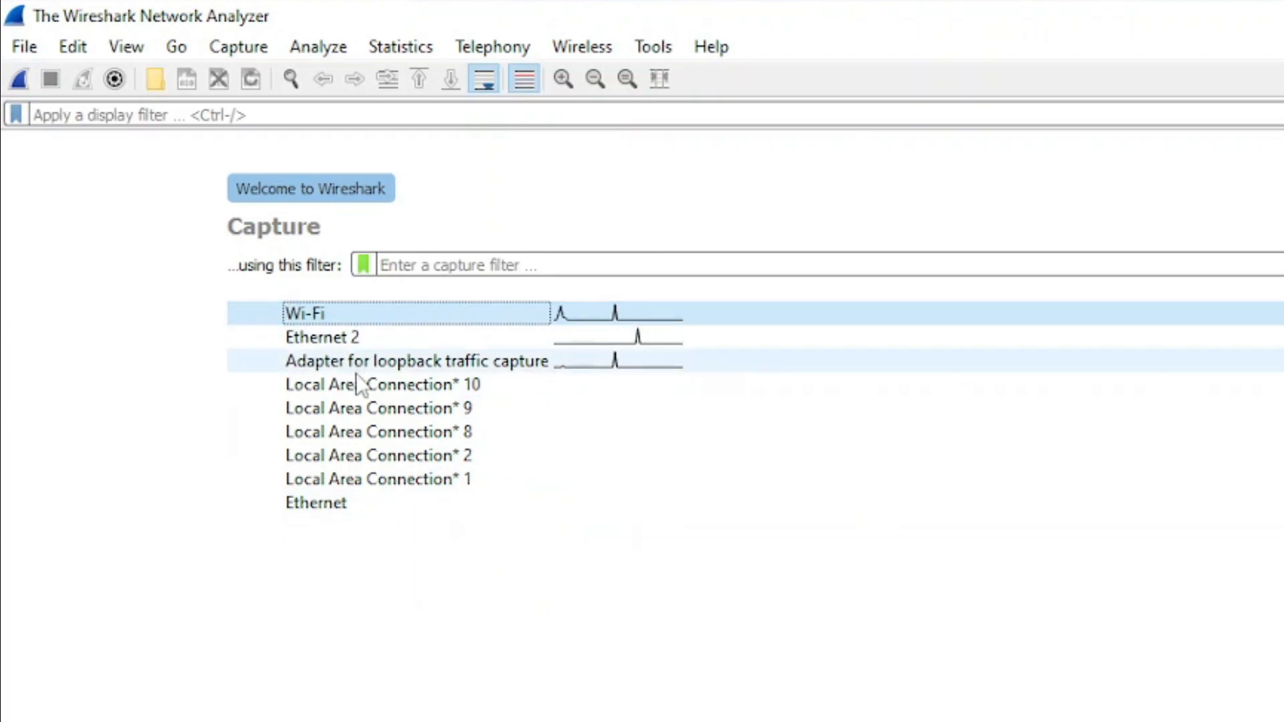
pyautogui.click(327, 511)
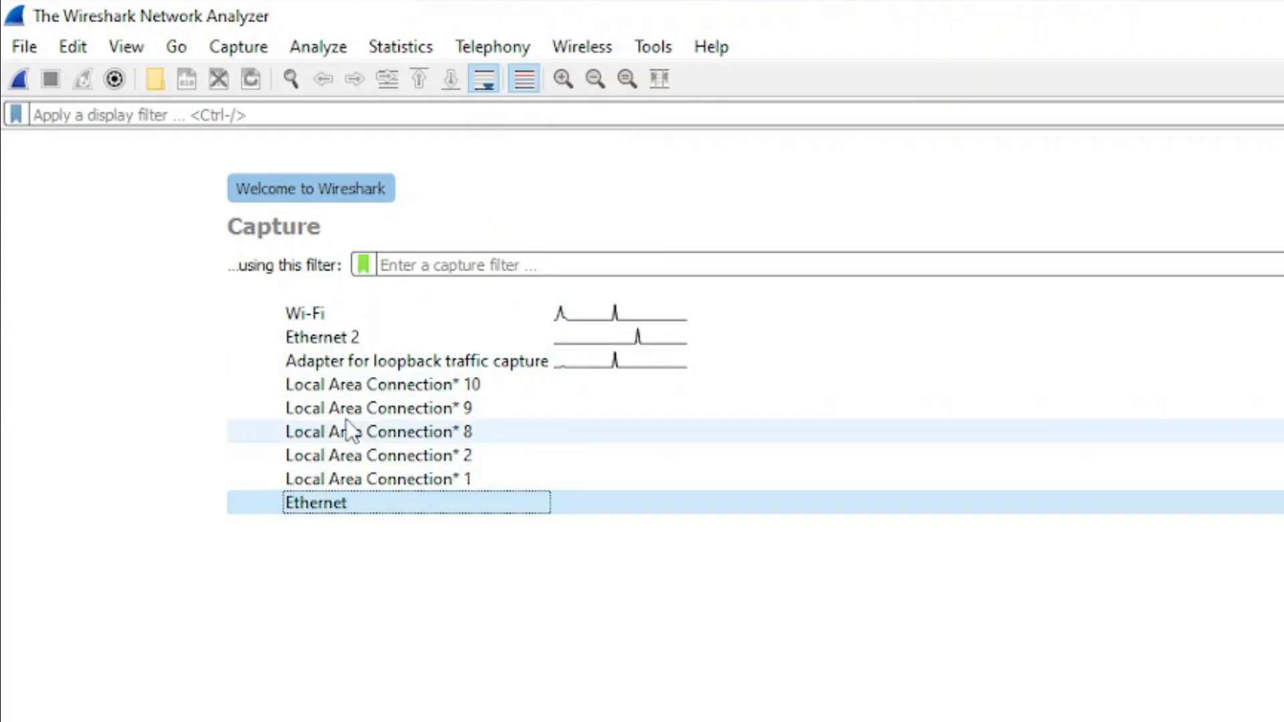
pyautogui.click(318, 319)
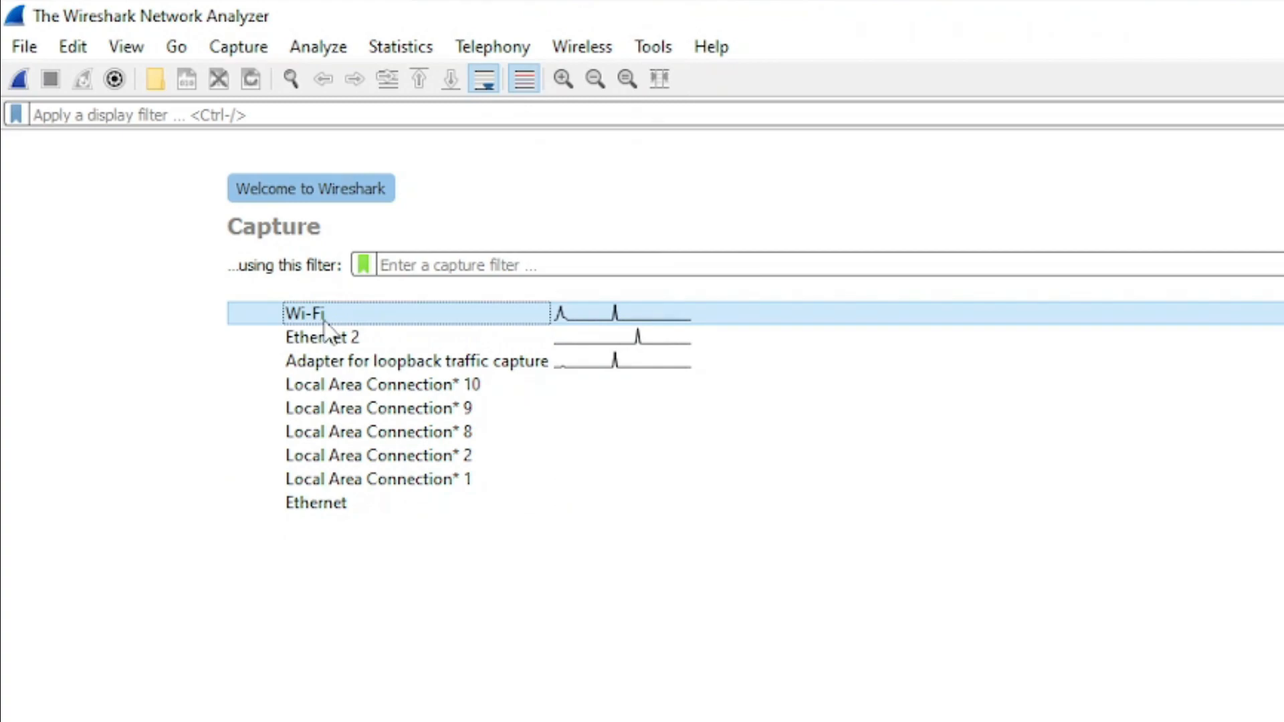
pyautogui.moveTo(324, 323)
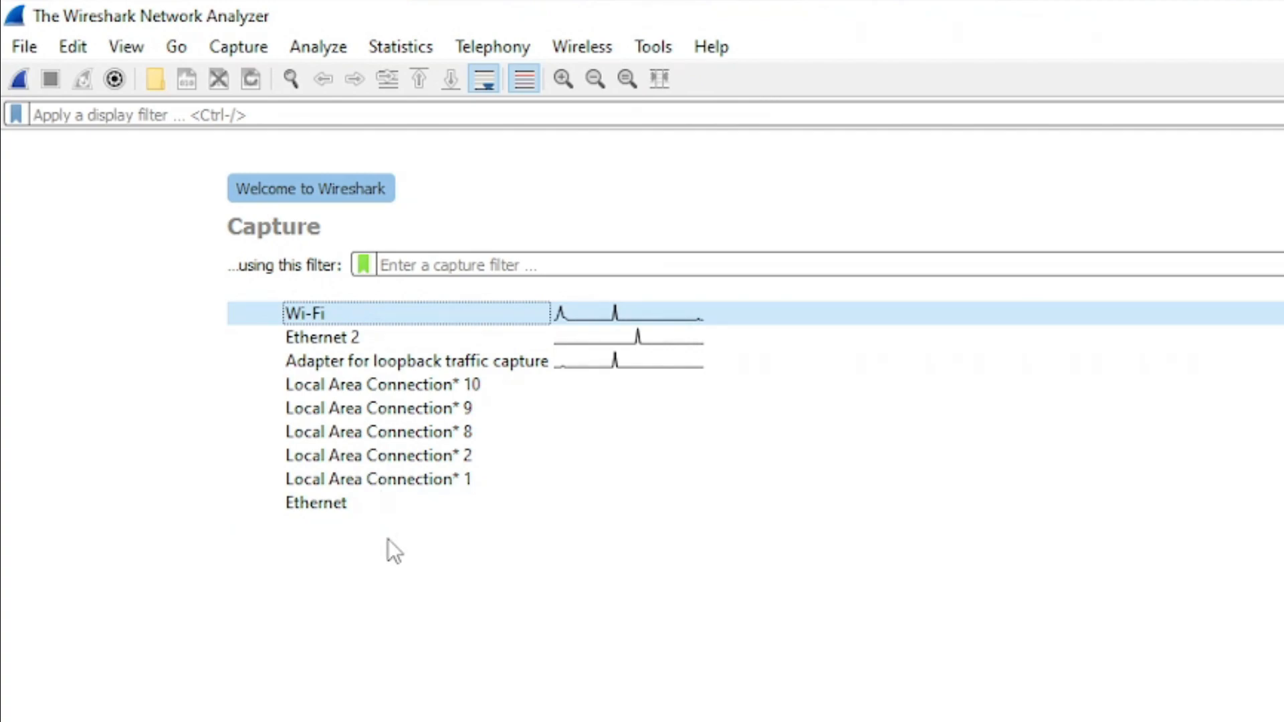
pyautogui.moveTo(363, 506)
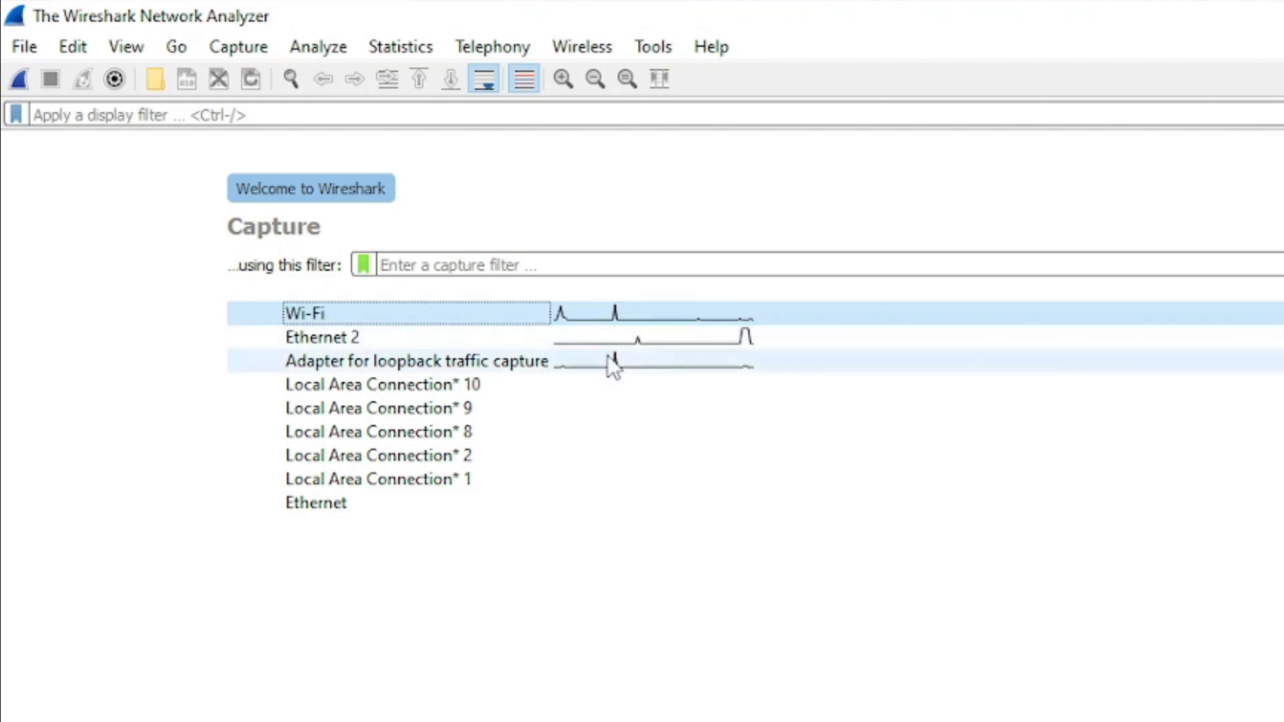
pyautogui.click(558, 358)
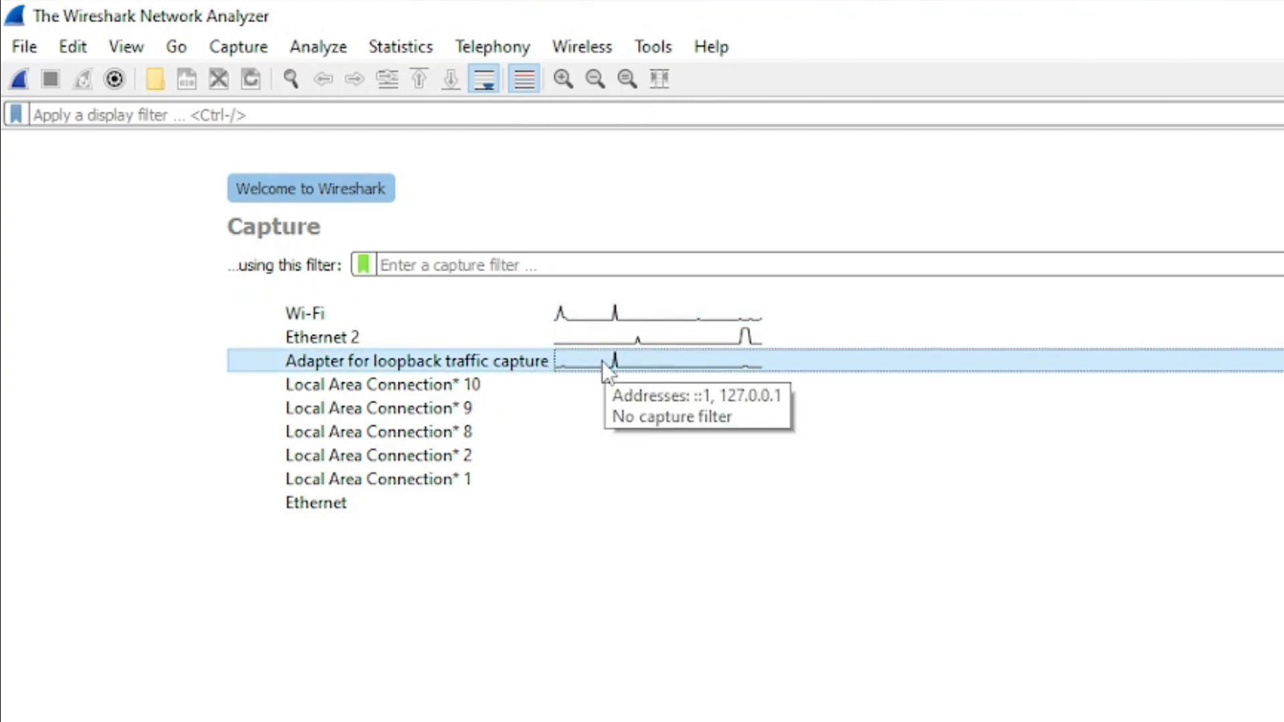
pyautogui.click(450, 366)
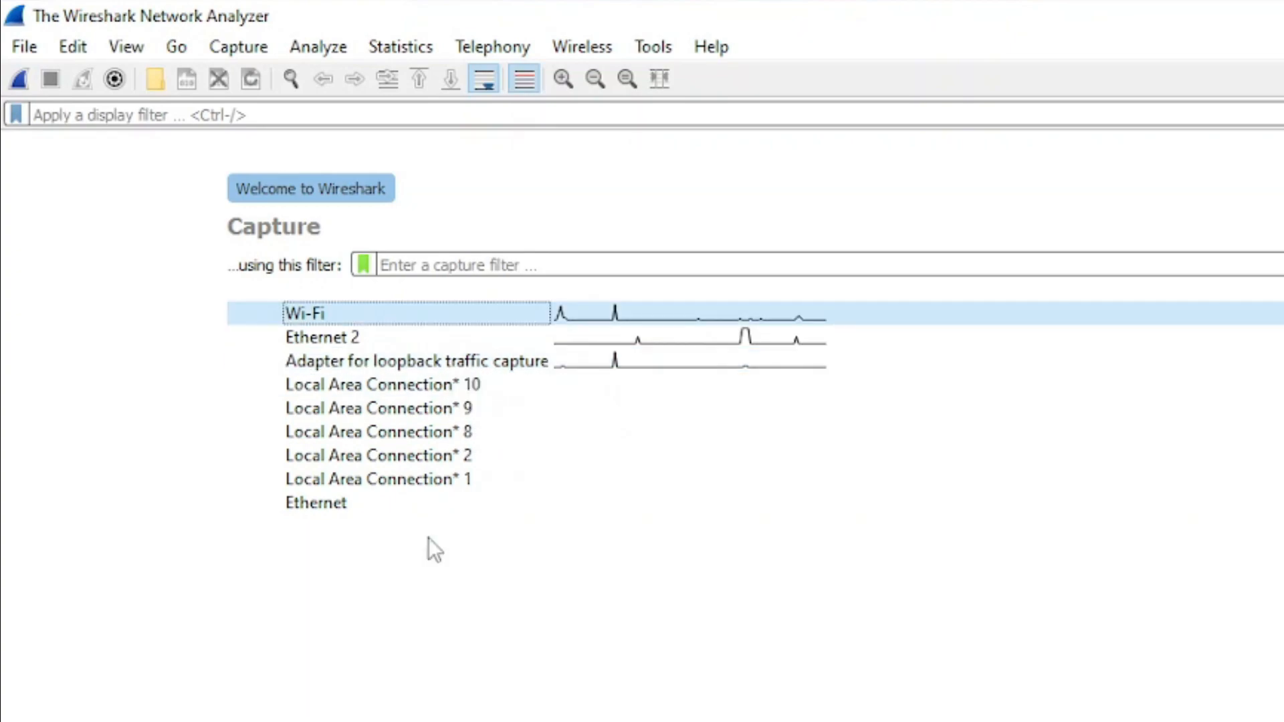
# Check the Wi-Fi interface's addresses and start a live packet capture on it
pyautogui.click(428, 544)
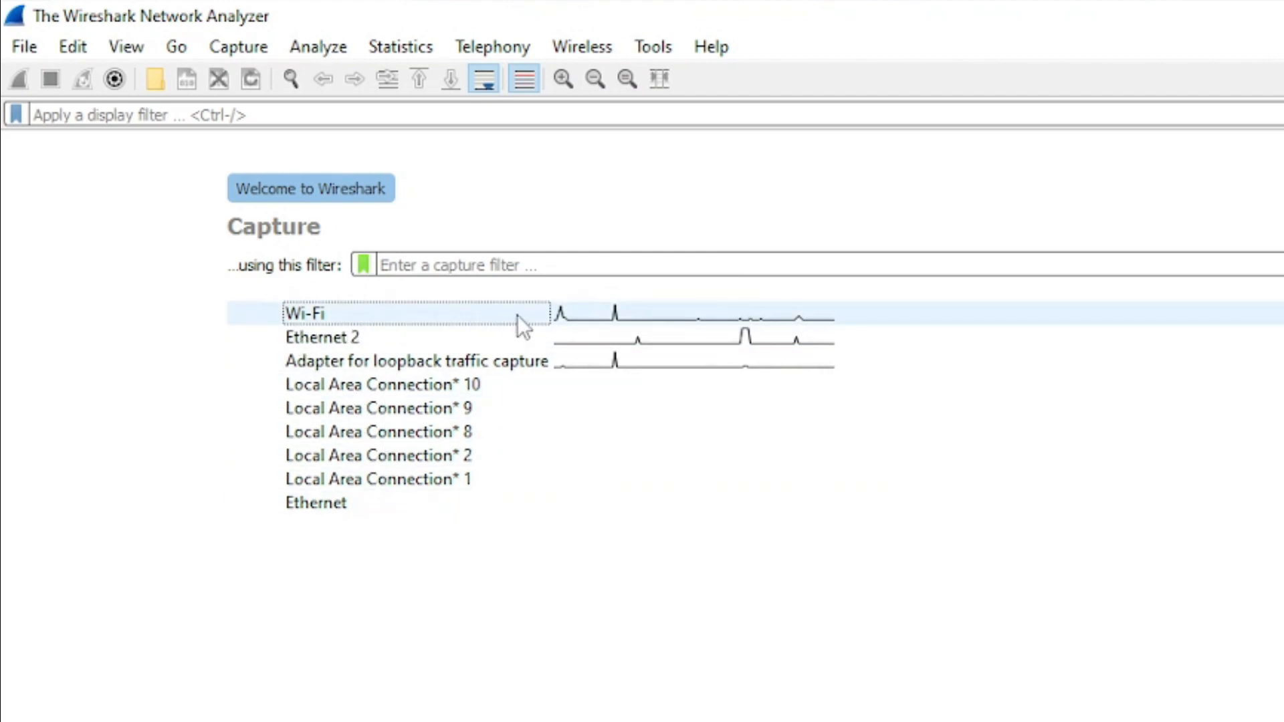
pyautogui.moveTo(516, 315)
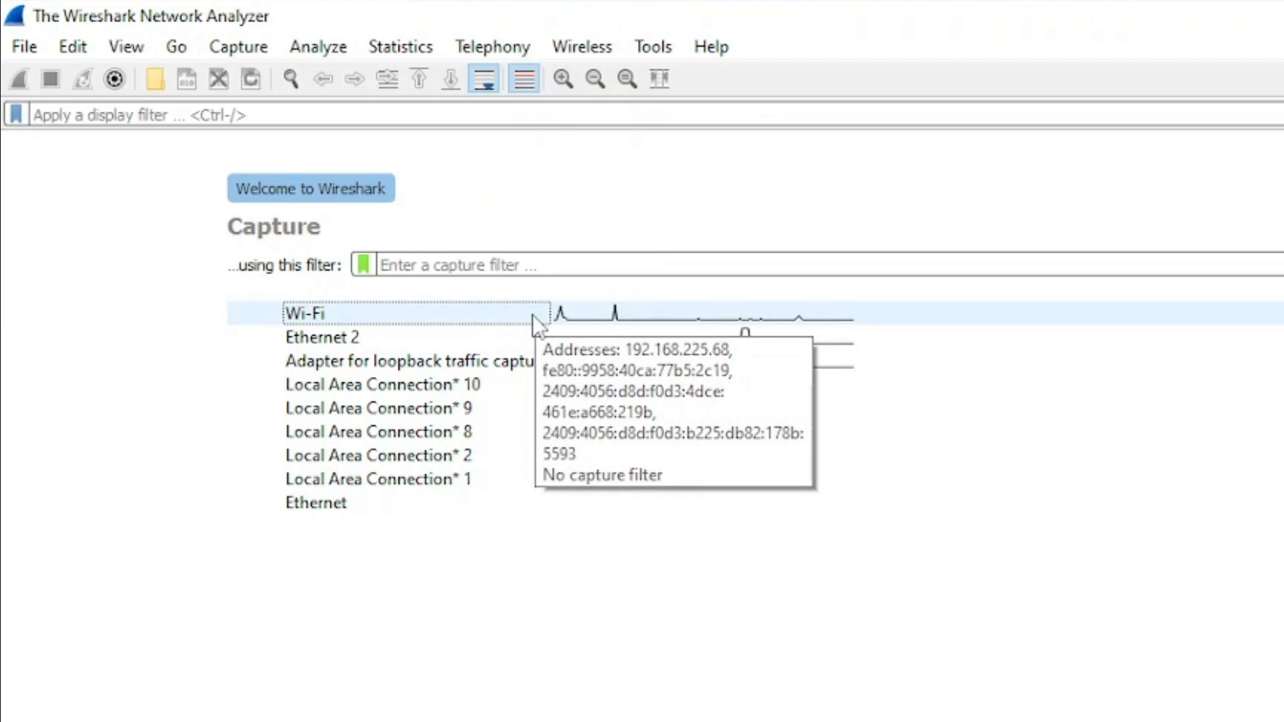
pyautogui.doubleClick(532, 315)
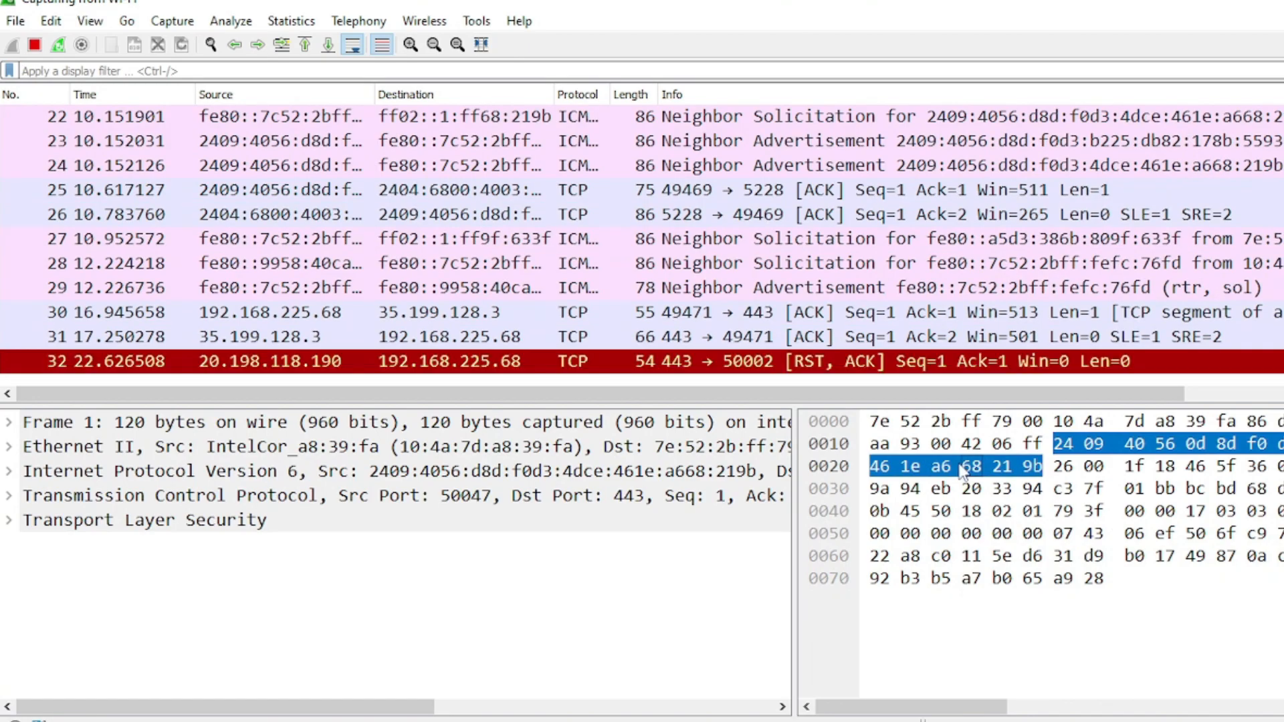
# Review the display options for the main toolbar, filter toolbar and status bar, and locate each of them in the capture window
pyautogui.click(89, 21)
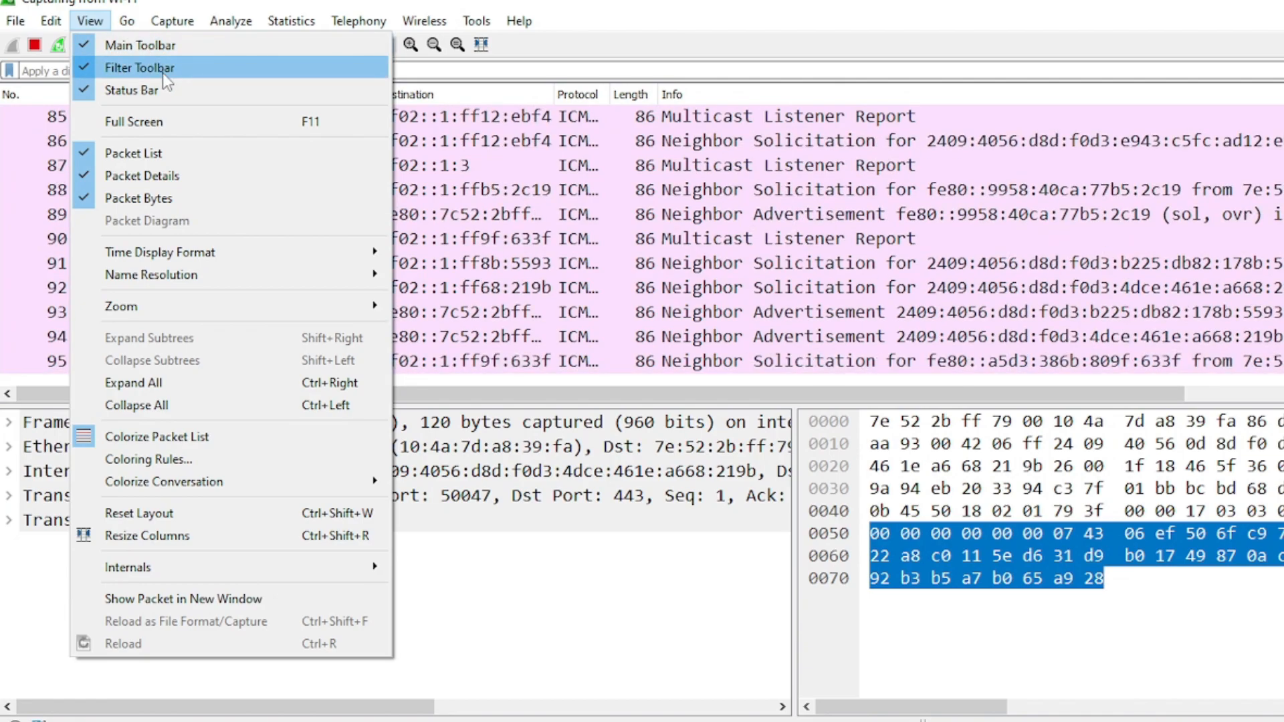
pyautogui.click(579, 168)
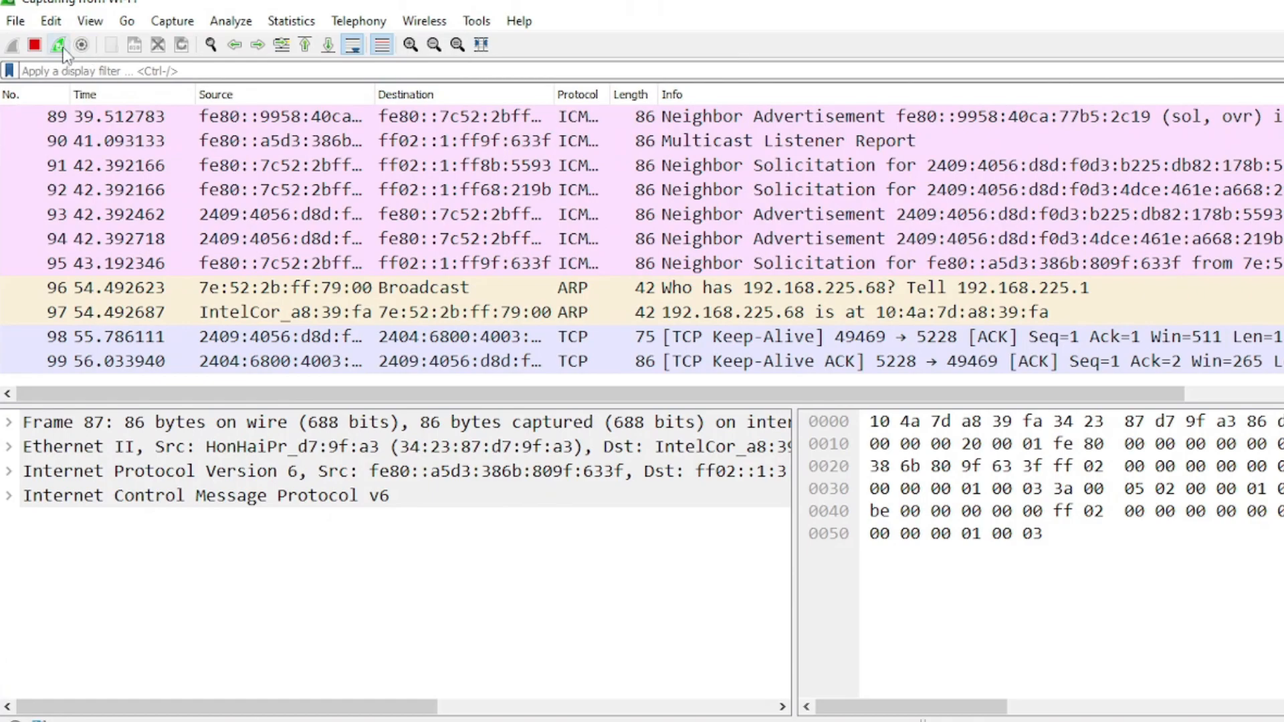
pyautogui.click(89, 21)
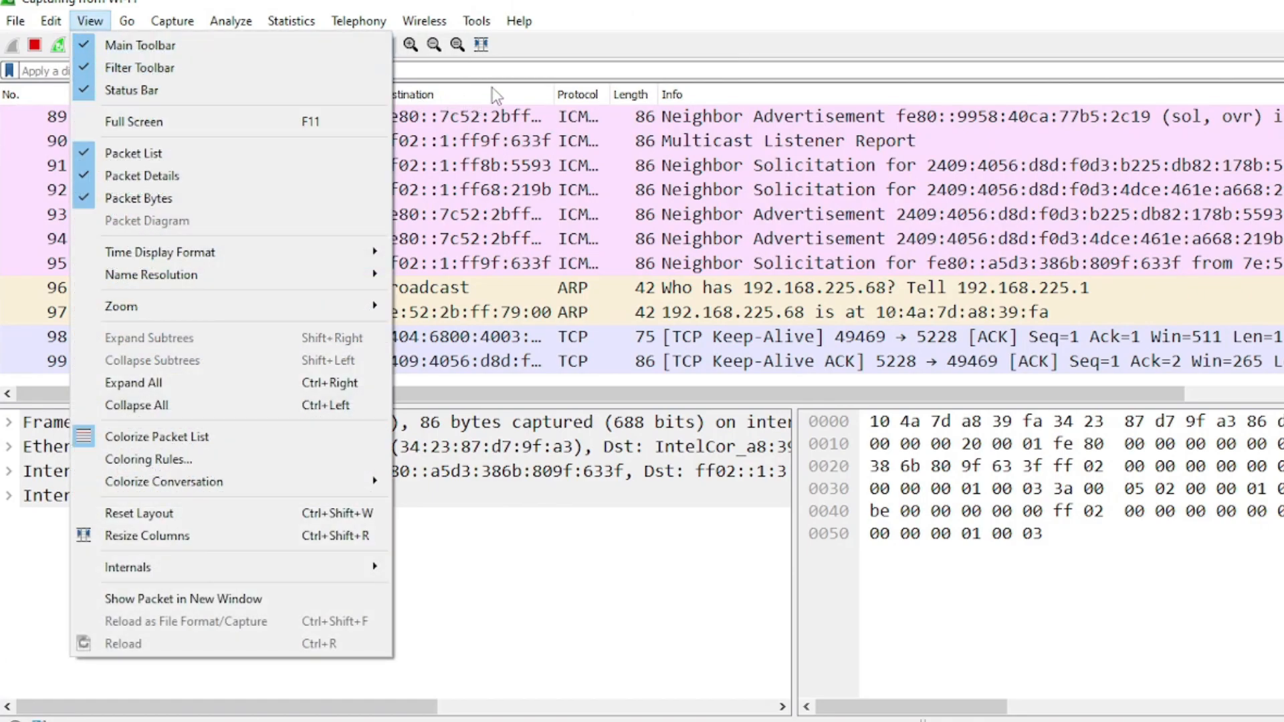
pyautogui.click(470, 71)
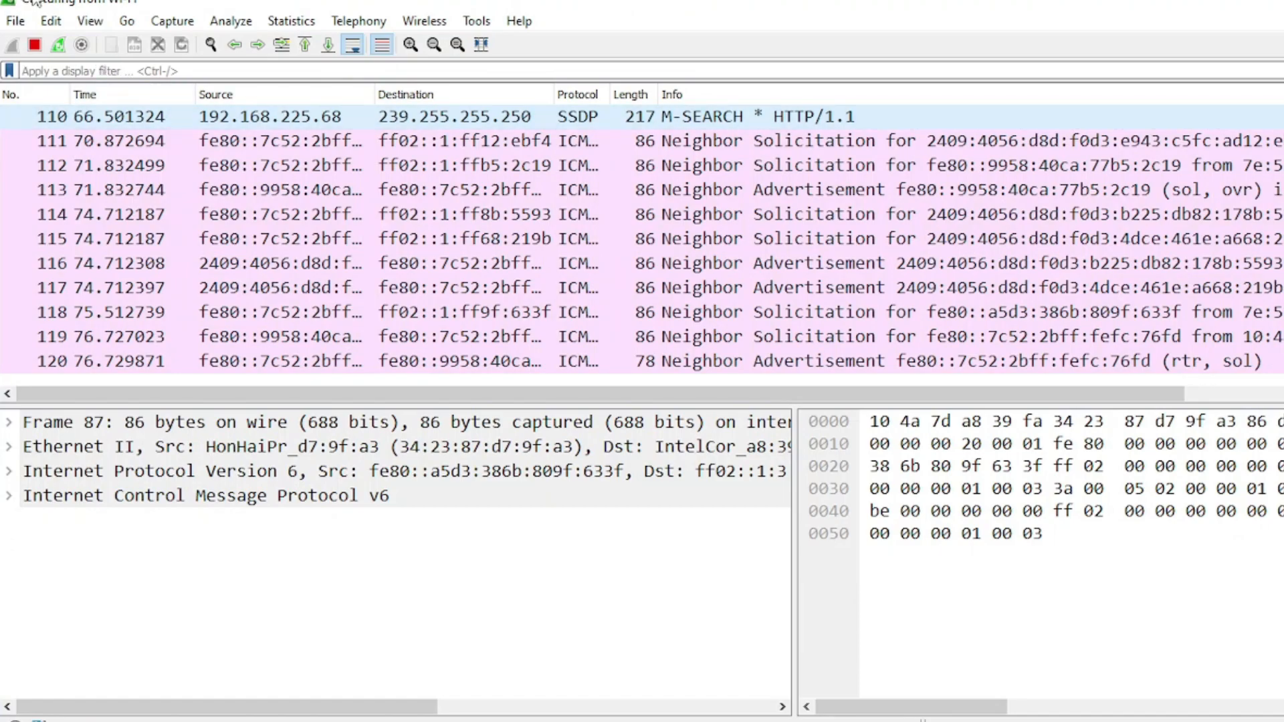
pyautogui.click(90, 21)
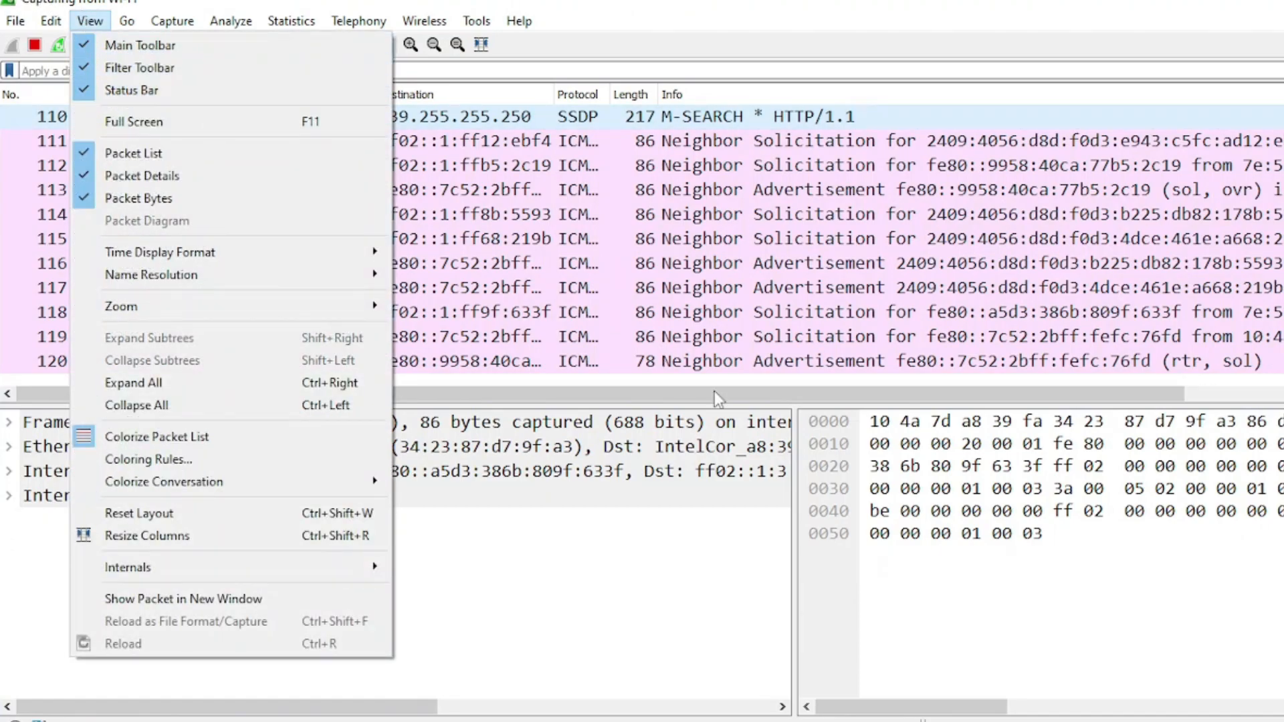
pyautogui.click(742, 541)
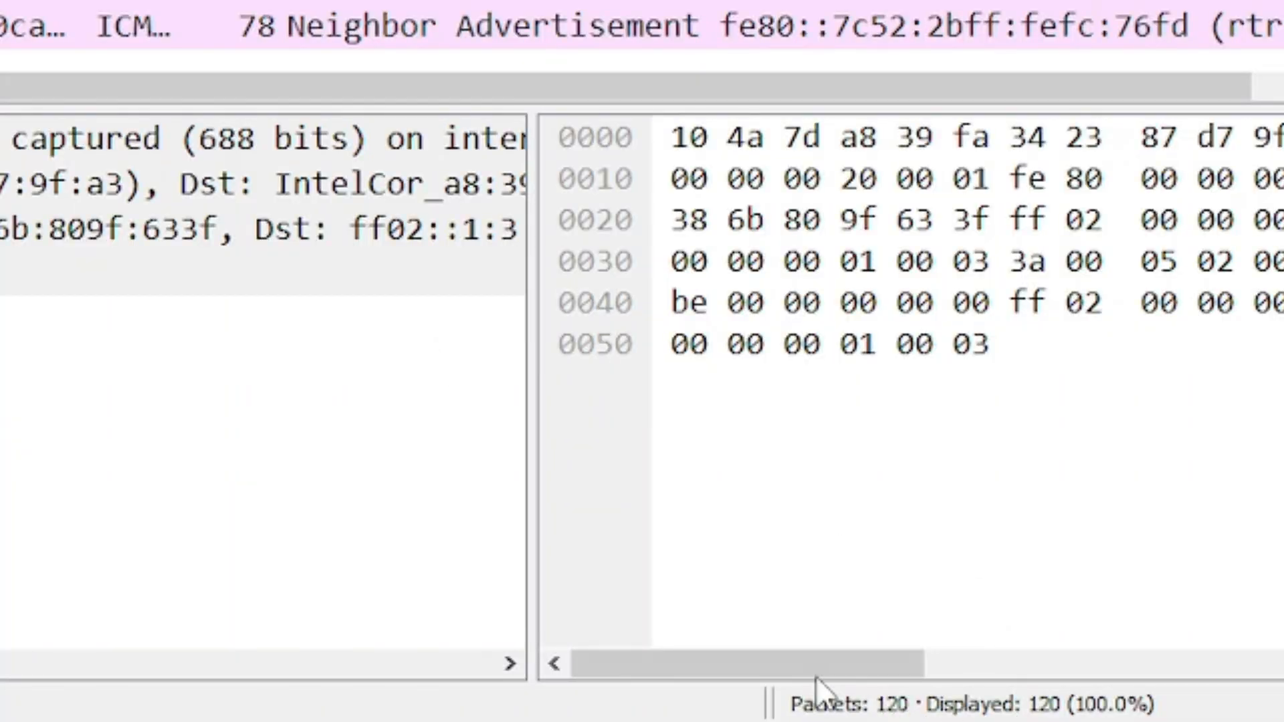
pyautogui.moveTo(768, 702); pyautogui.dragTo(64, 700)
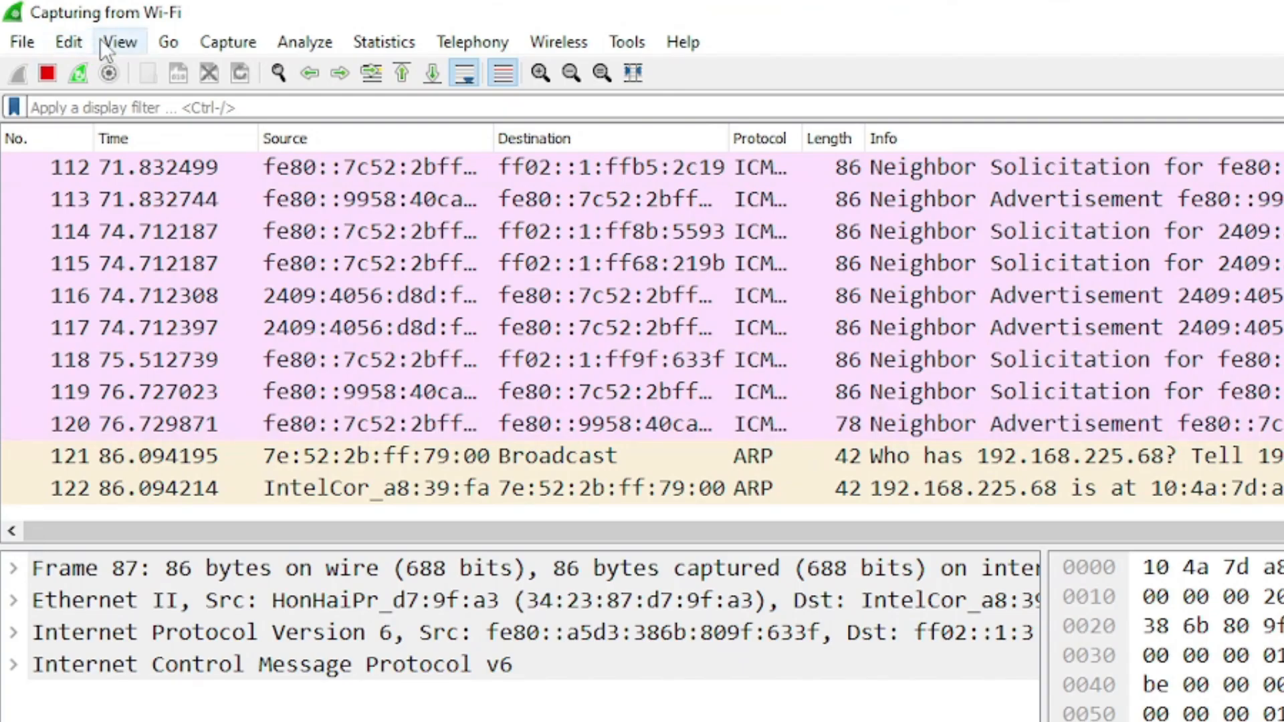
# Review the display options for the packet list, details and bytes panes, and select packet 117 in the packet list
pyautogui.click(104, 42)
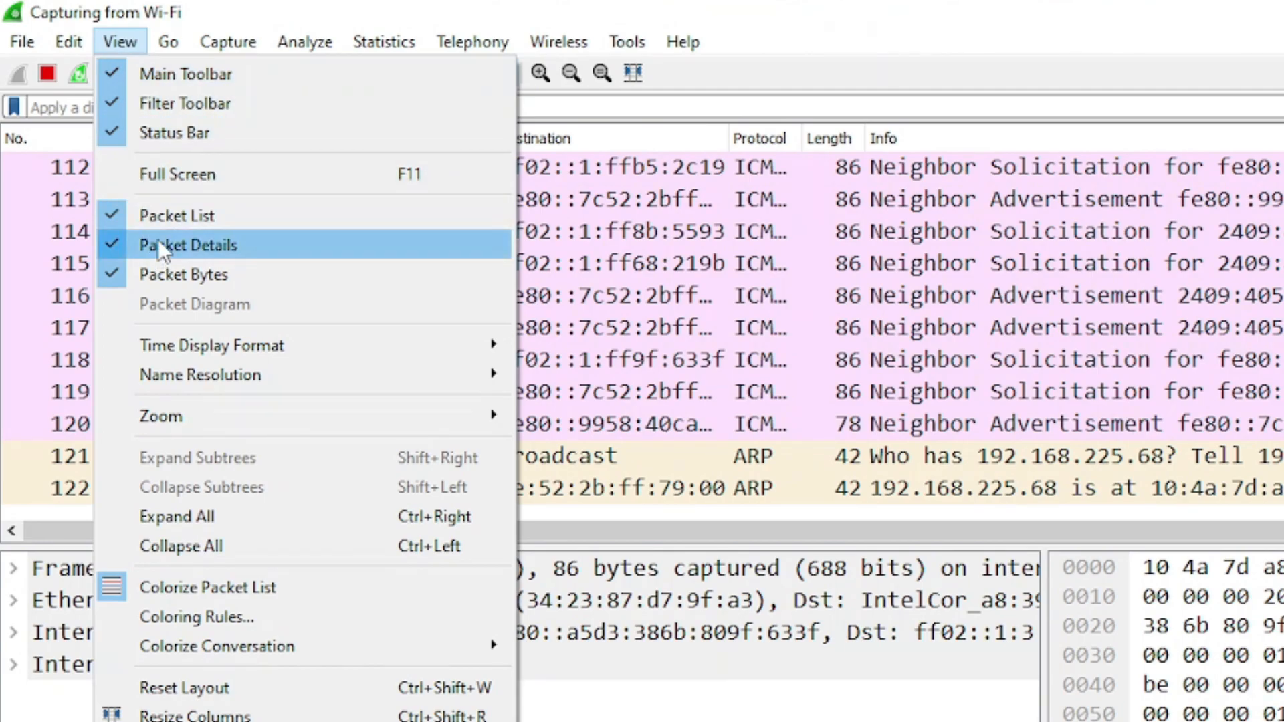
pyautogui.click(1069, 305)
pyautogui.click(1069, 308)
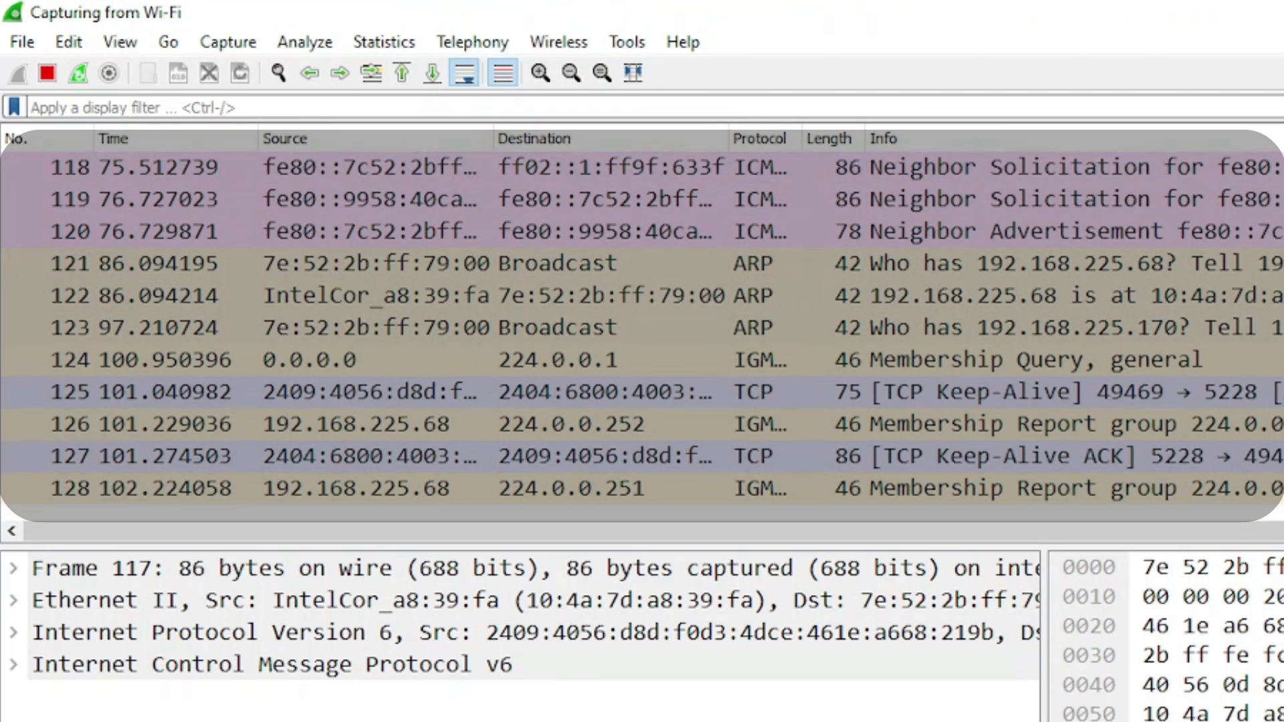
# Browse the captured Wi-Fi packets from the first one down to the newest, examining their sources, destinations, protocols and info
pyautogui.scroll(20, 642, 334)
pyautogui.scroll(17, 642, 335)
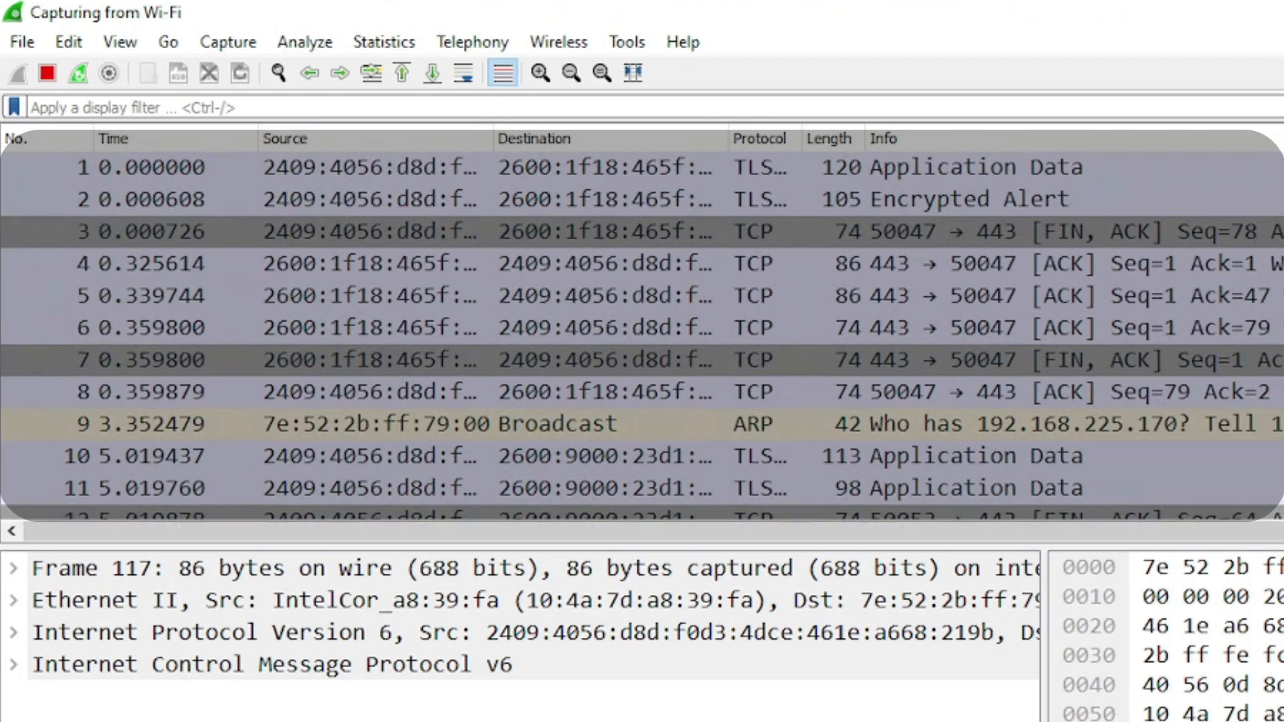
pyautogui.scroll(-7, 642, 334)
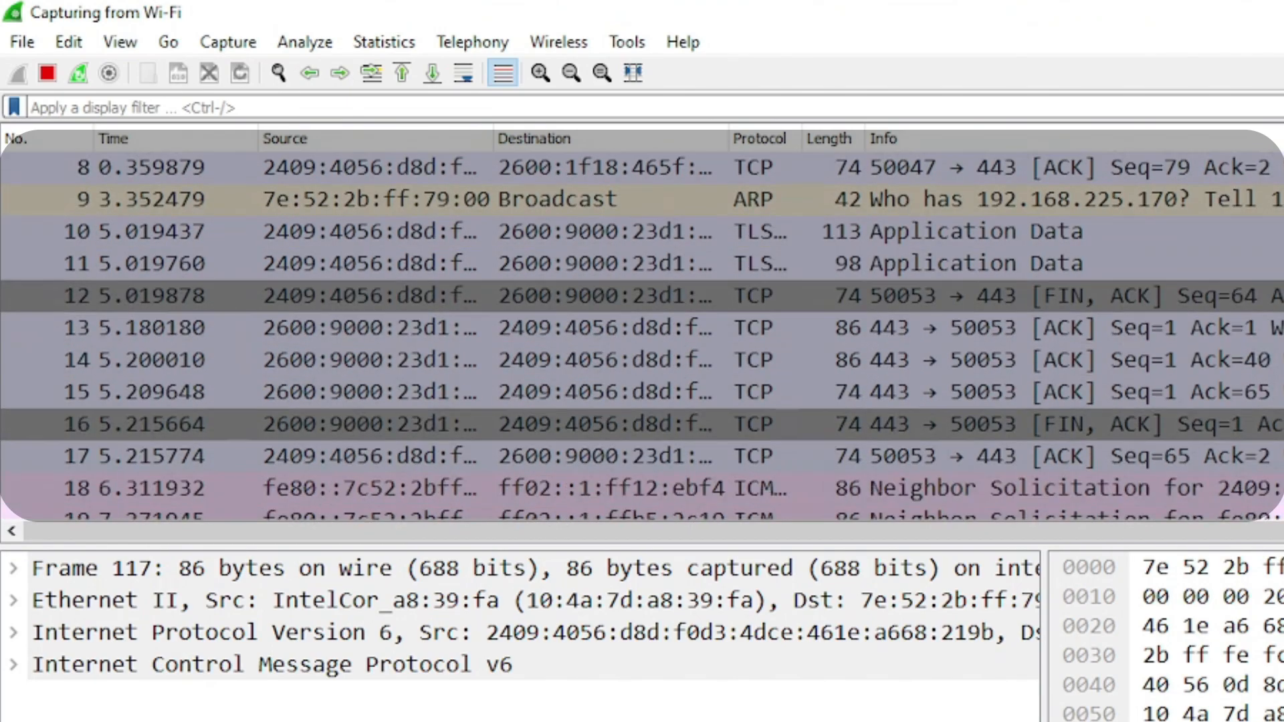
pyautogui.scroll(-20, 642, 334)
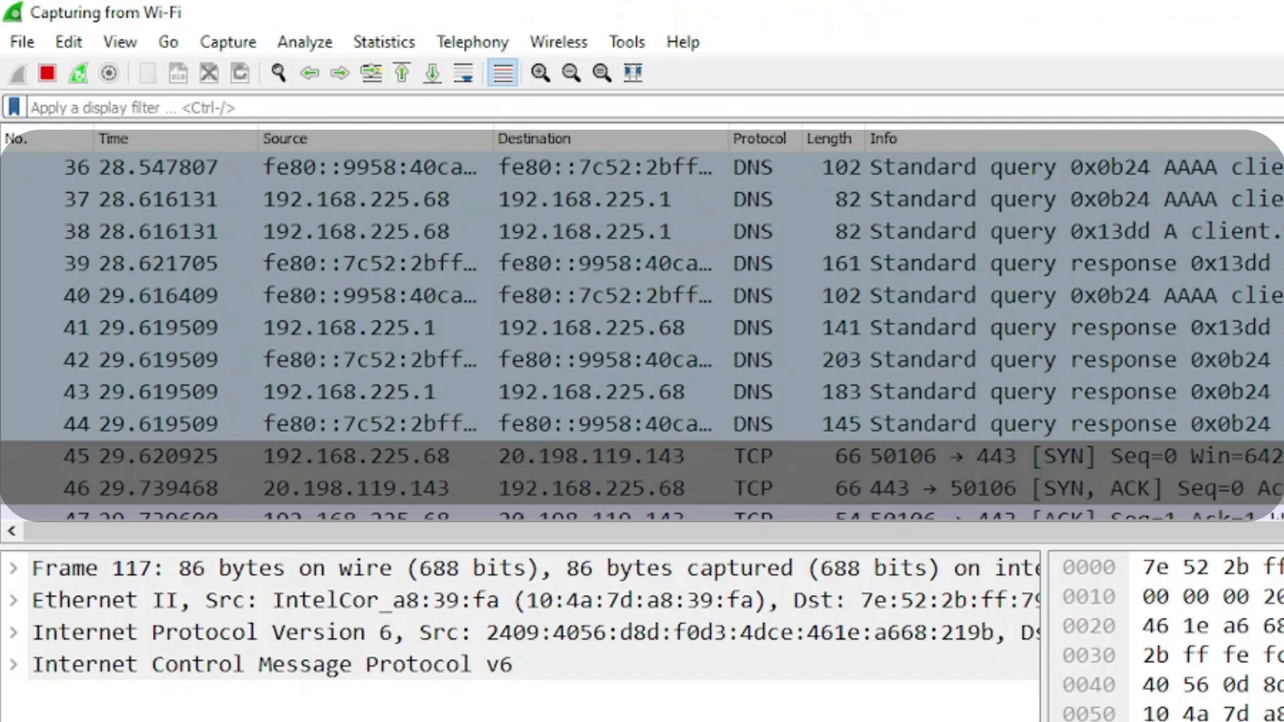
pyautogui.scroll(-8, 642, 335)
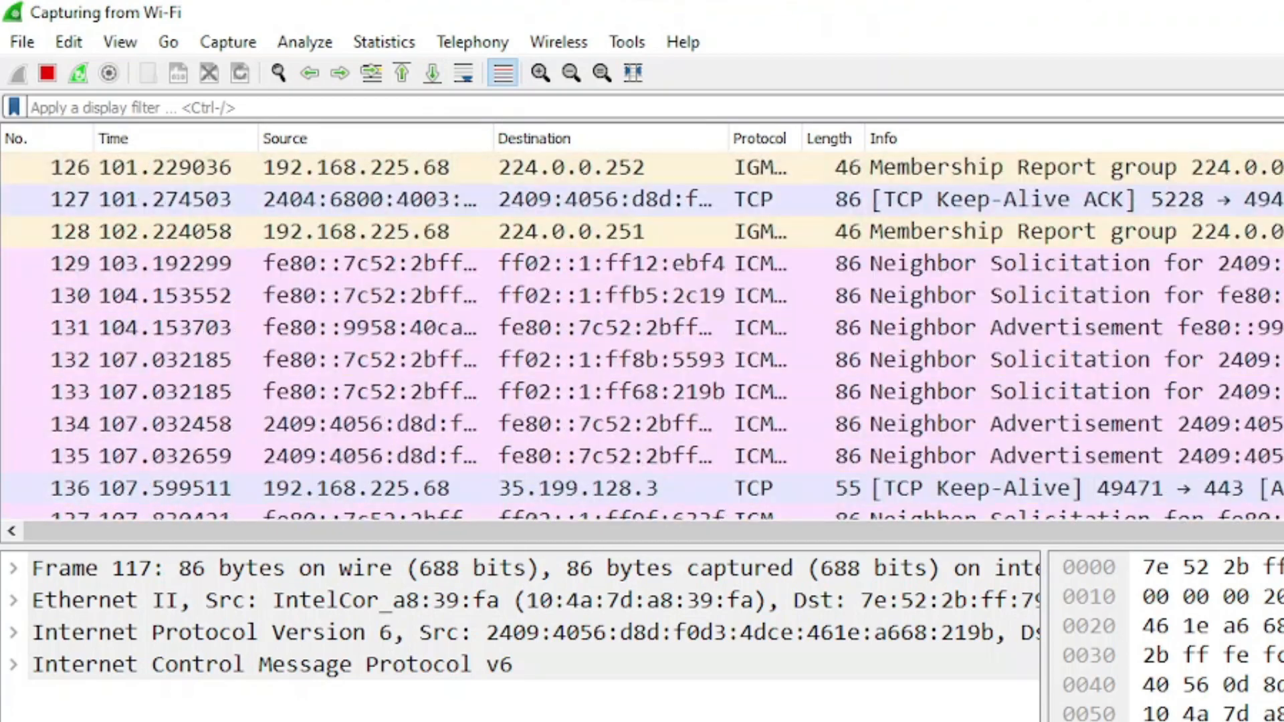
# Review the display options for the packet panes and stop the live Wi-Fi capture
pyautogui.click(115, 39)
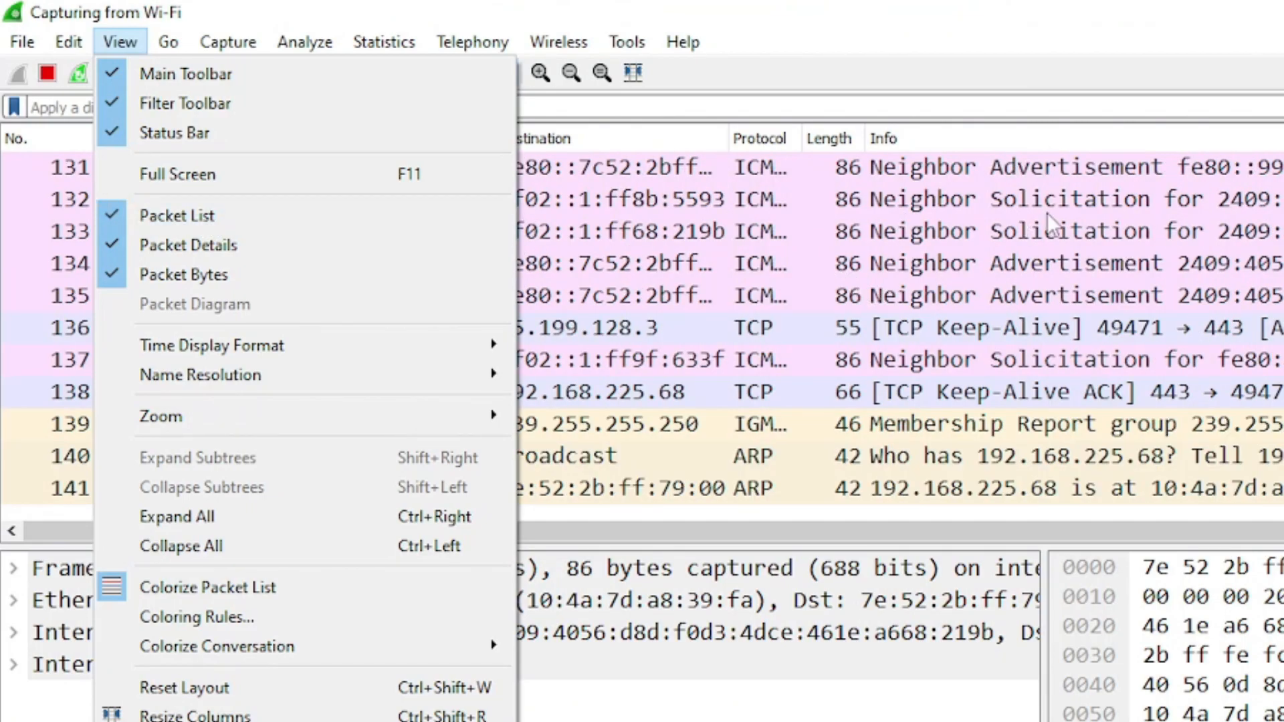
pyautogui.click(957, 227)
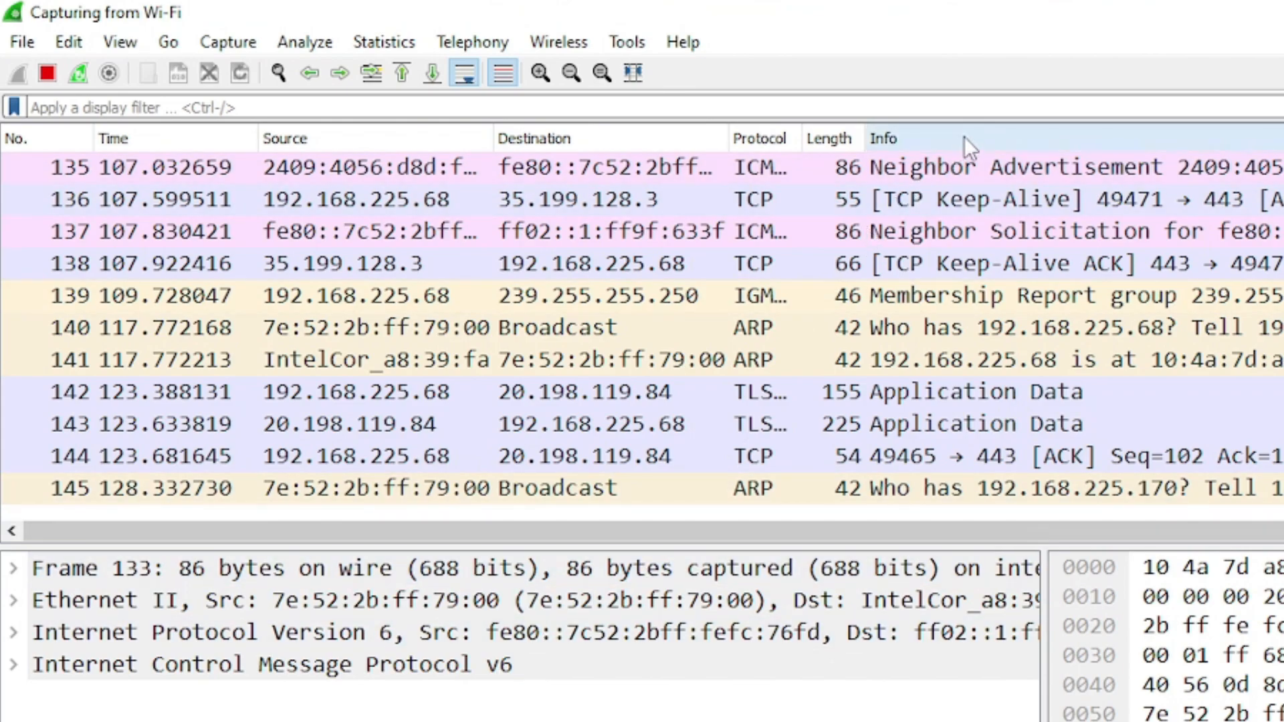
pyautogui.click(46, 74)
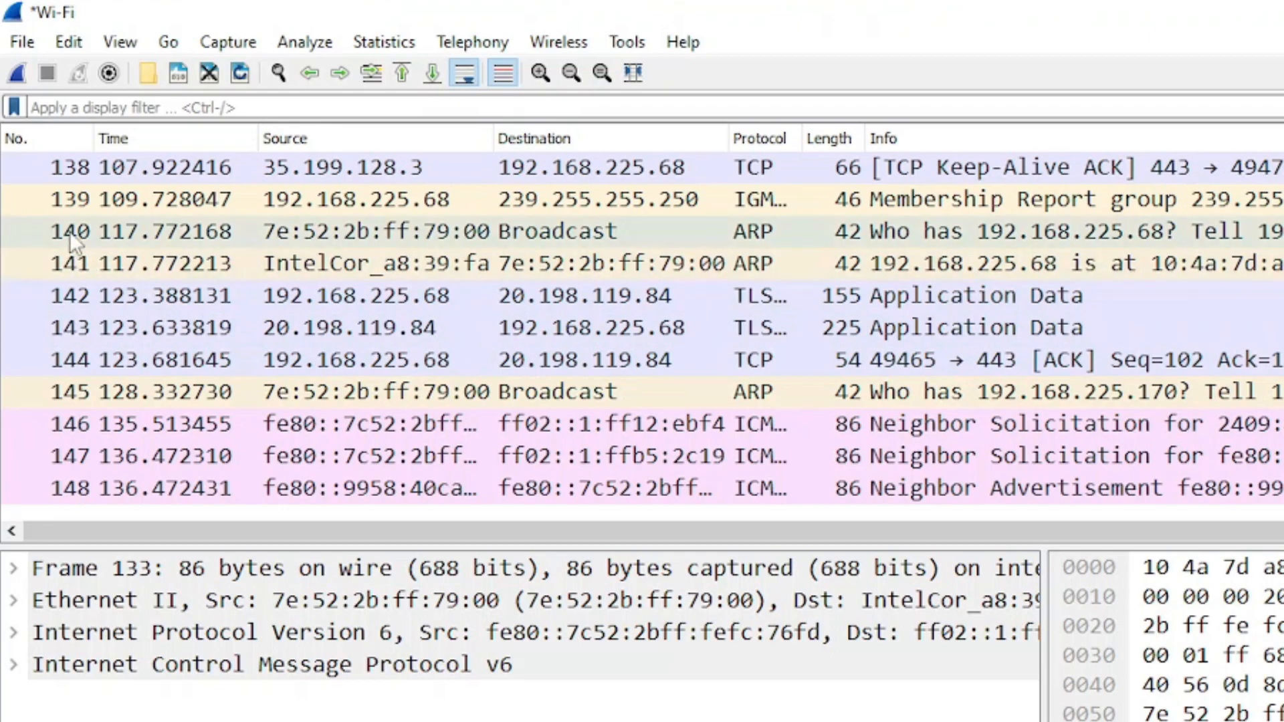
# Select packet 139 and enlarge the packet details pane below the packet list
pyautogui.click(166, 197)
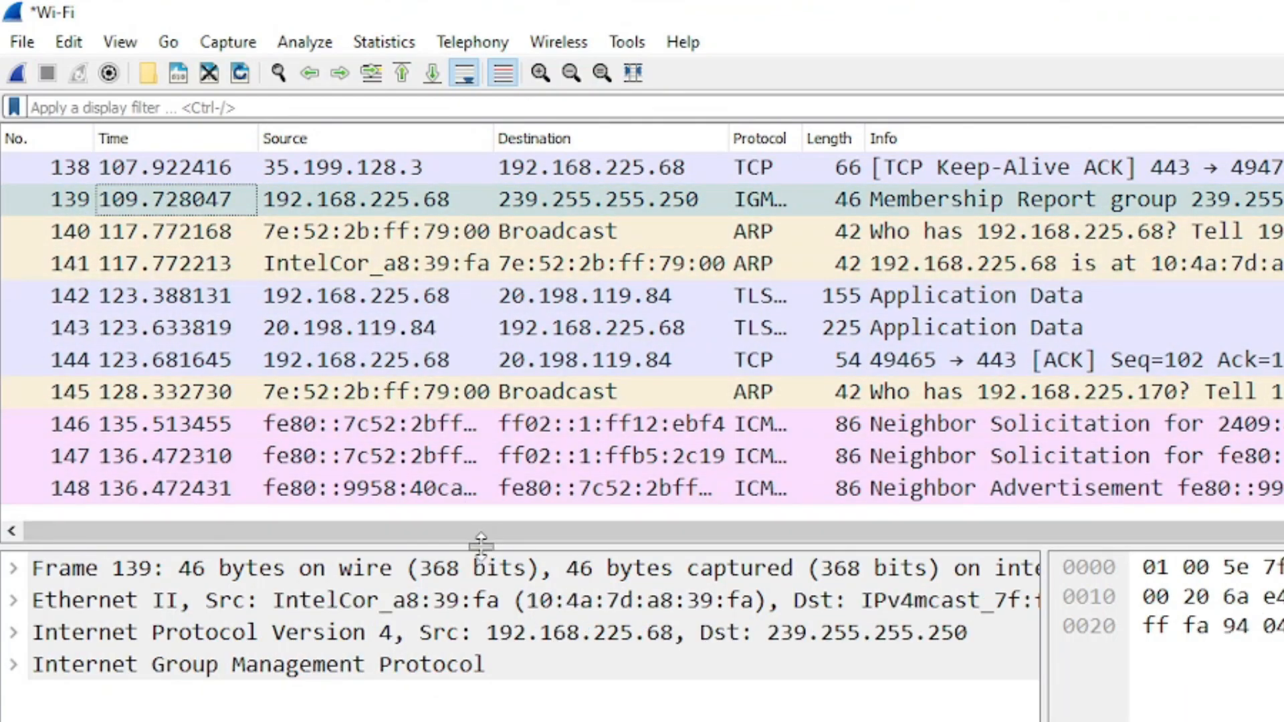
pyautogui.moveTo(482, 544); pyautogui.dragTo(504, 498)
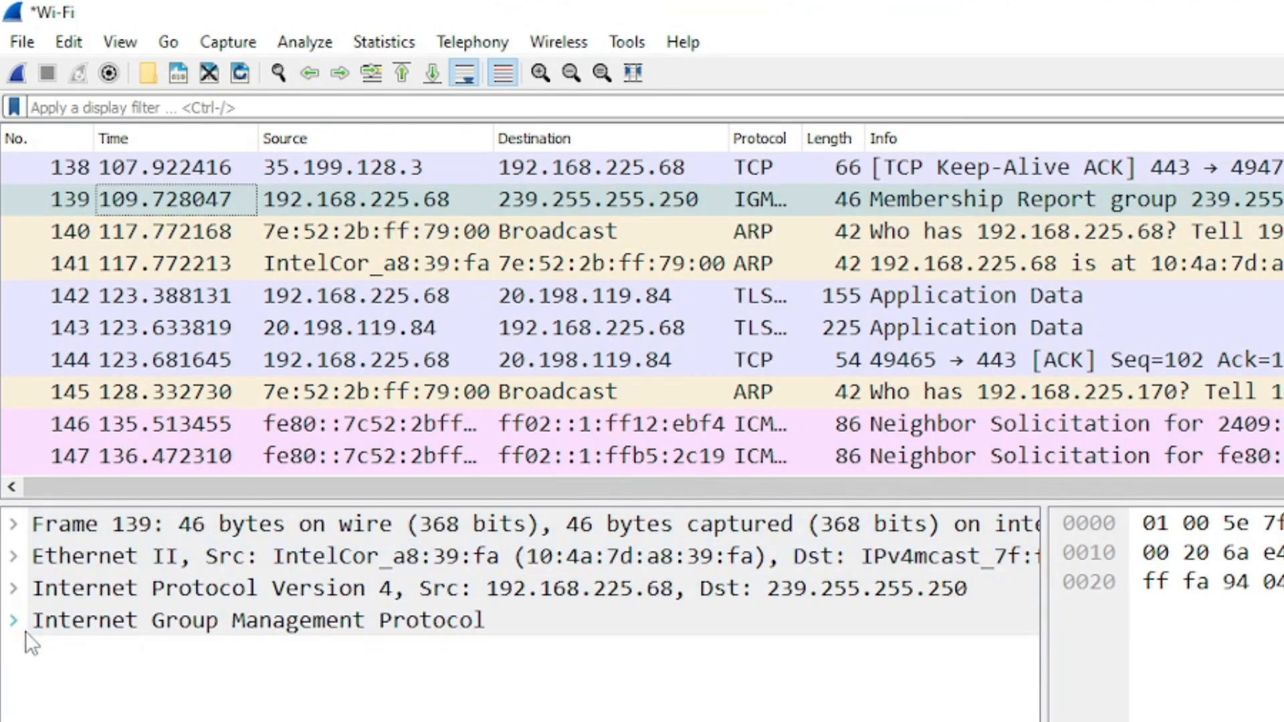
pyautogui.click(2, 627)
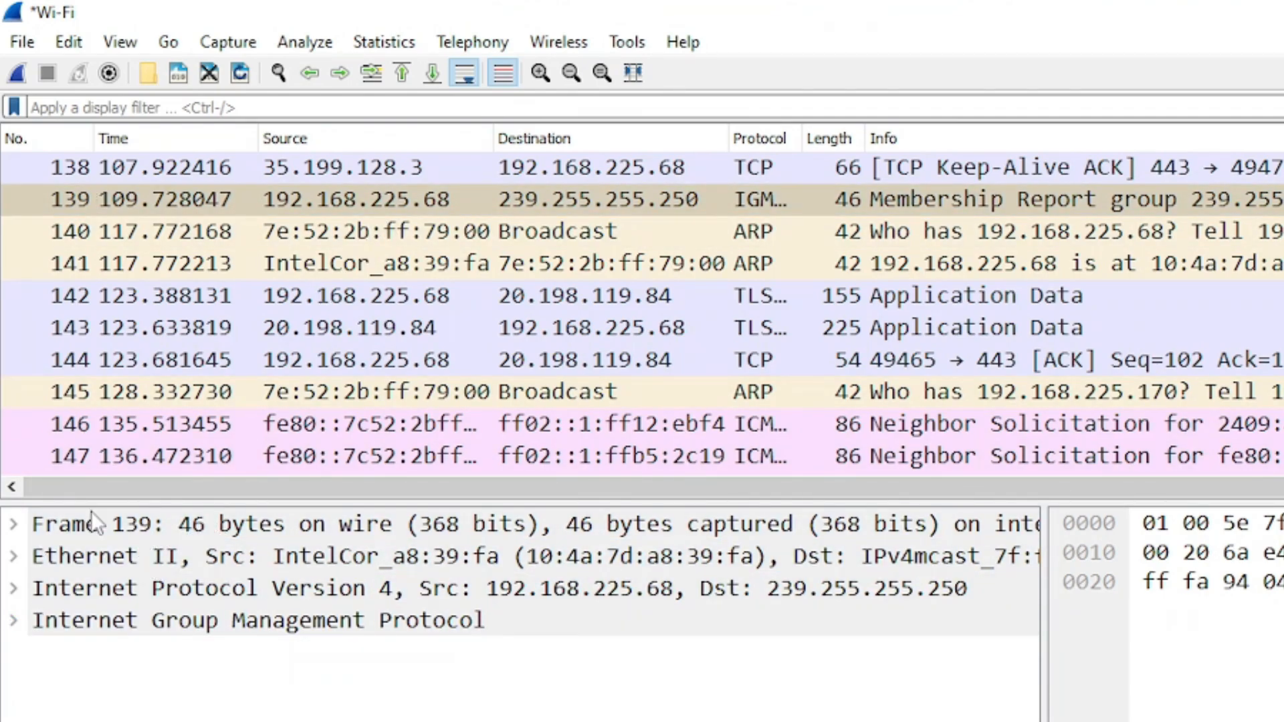
# Select several packets between 139 and 147, ending on ARP packet 141, and compare the protocol layers in their details
pyautogui.click(278, 207)
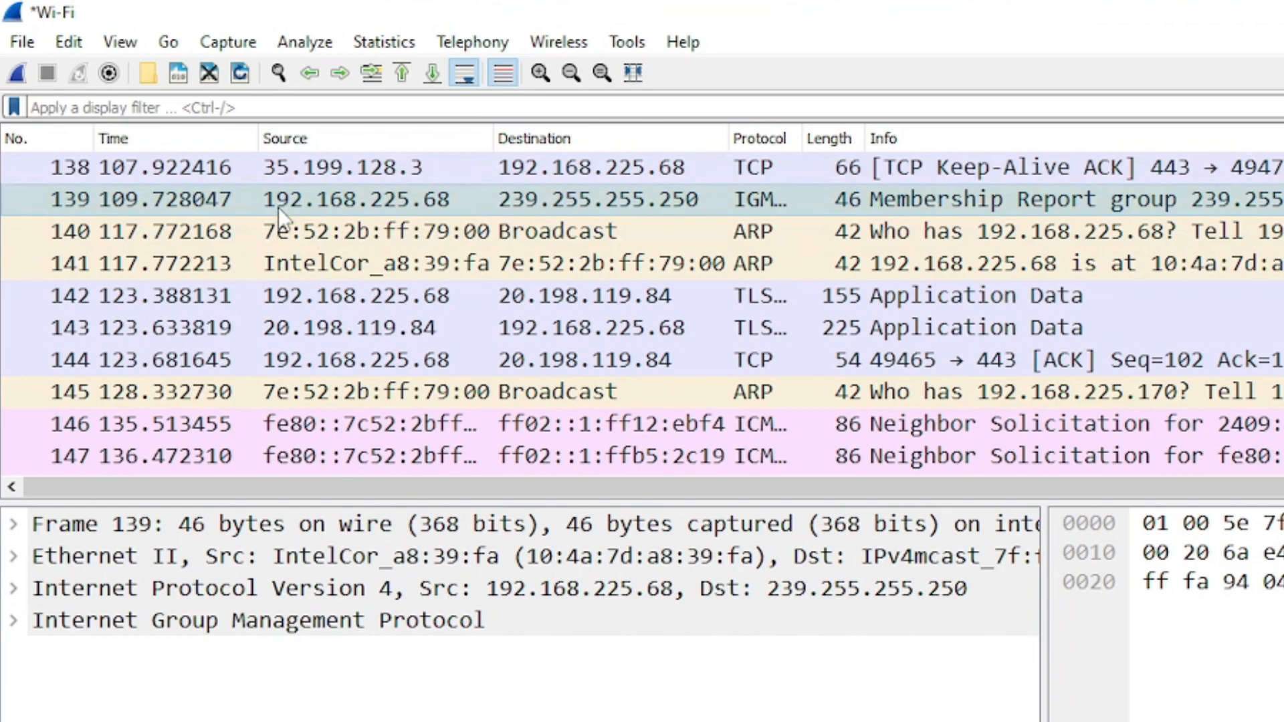
pyautogui.click(327, 234)
pyautogui.click(342, 290)
pyautogui.click(355, 338)
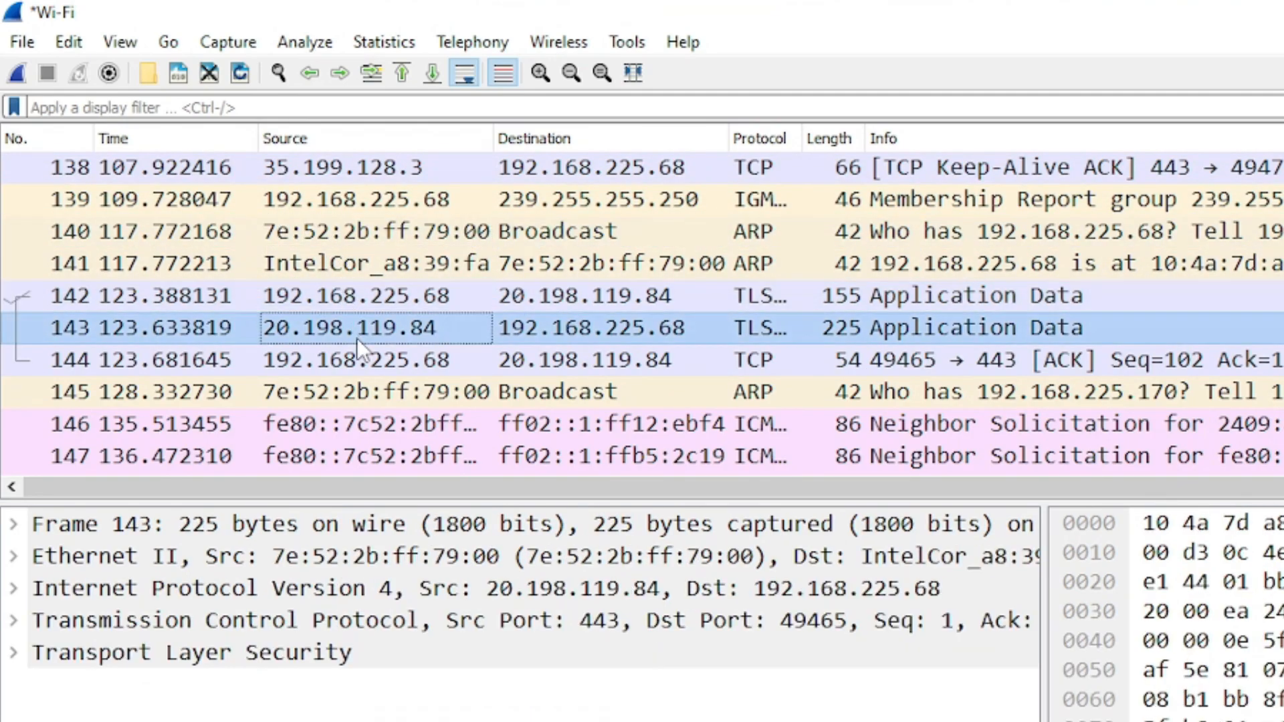
pyautogui.click(410, 418)
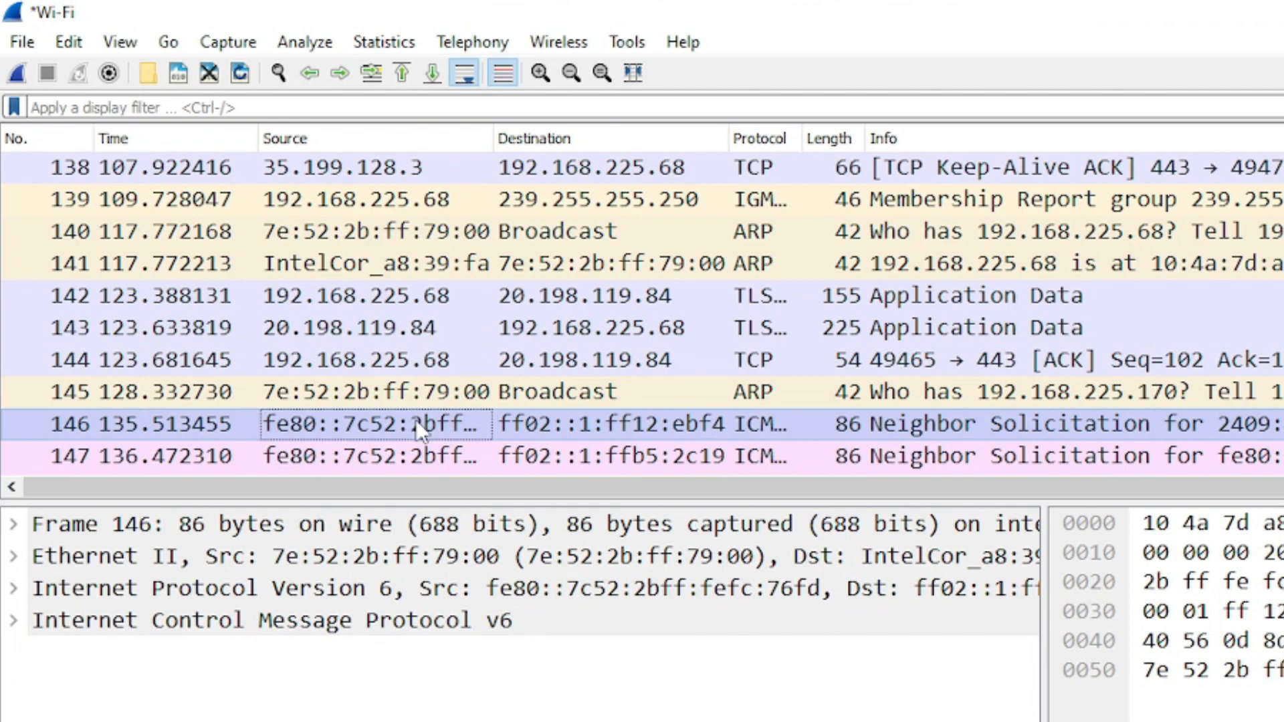
pyautogui.click(431, 453)
pyautogui.click(412, 360)
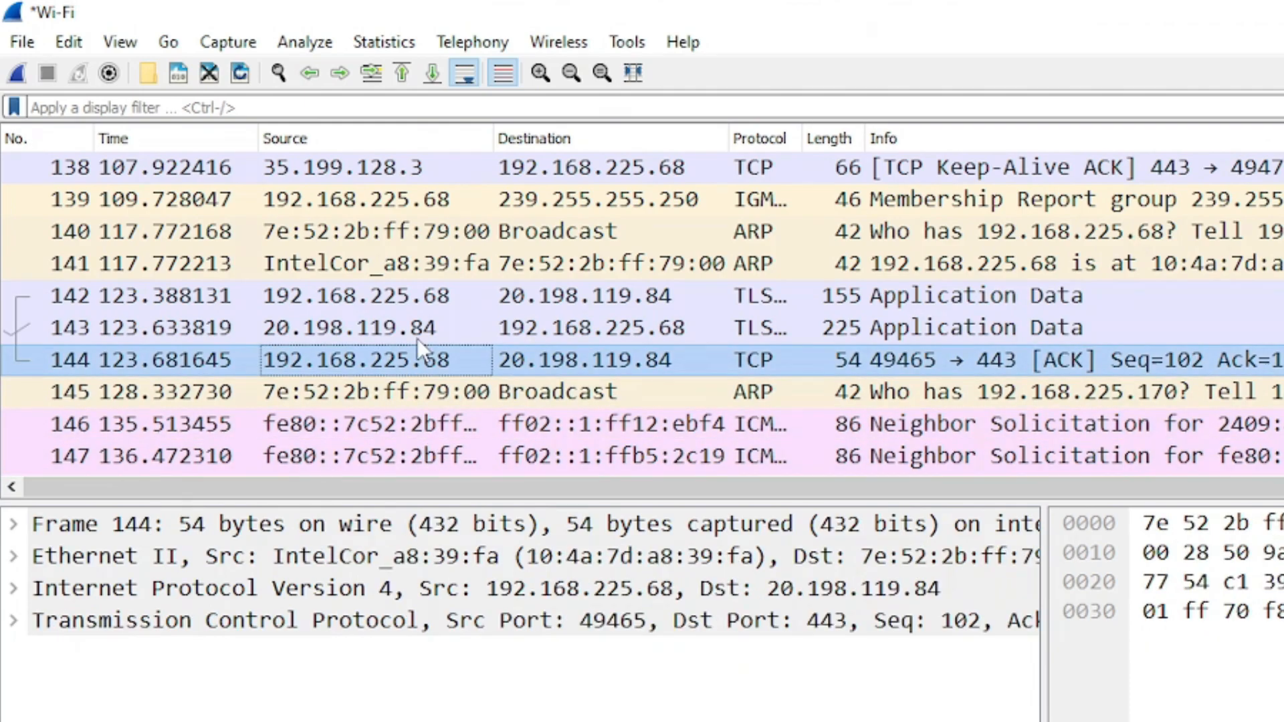
pyautogui.click(397, 267)
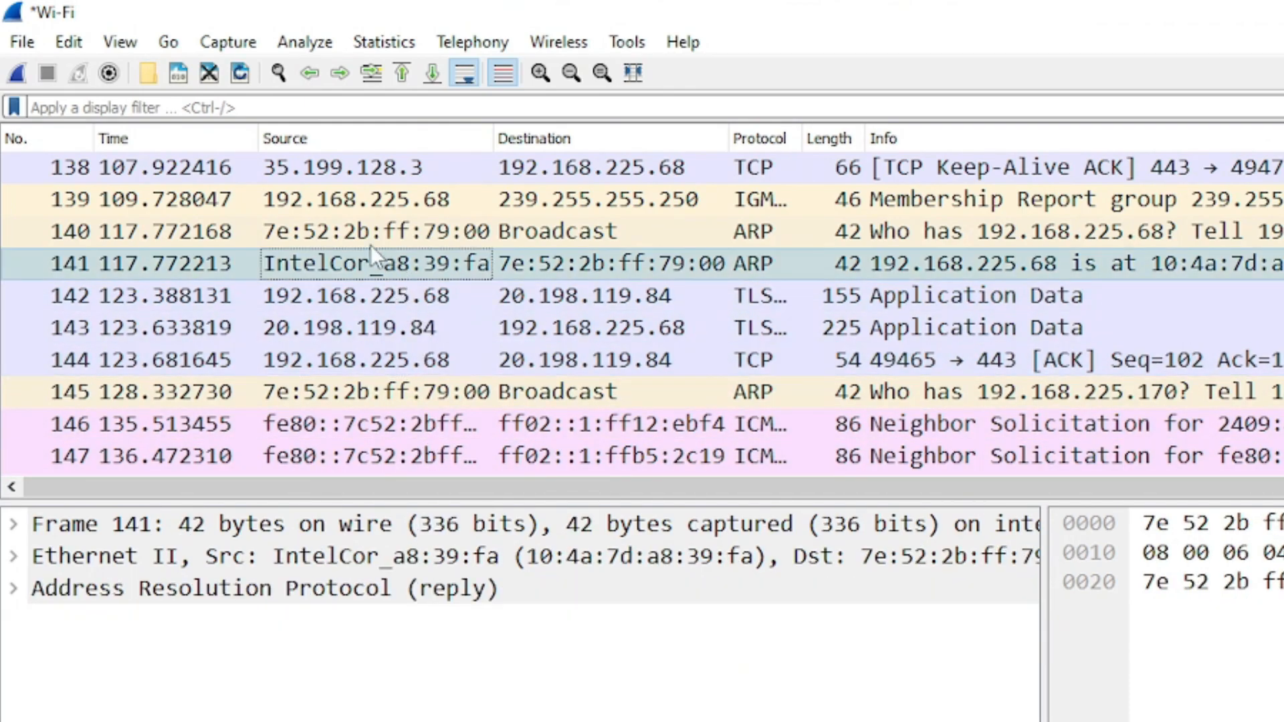
# Check the display option for packet bytes and widen the bytes pane beside packet 141's details
pyautogui.click(119, 42)
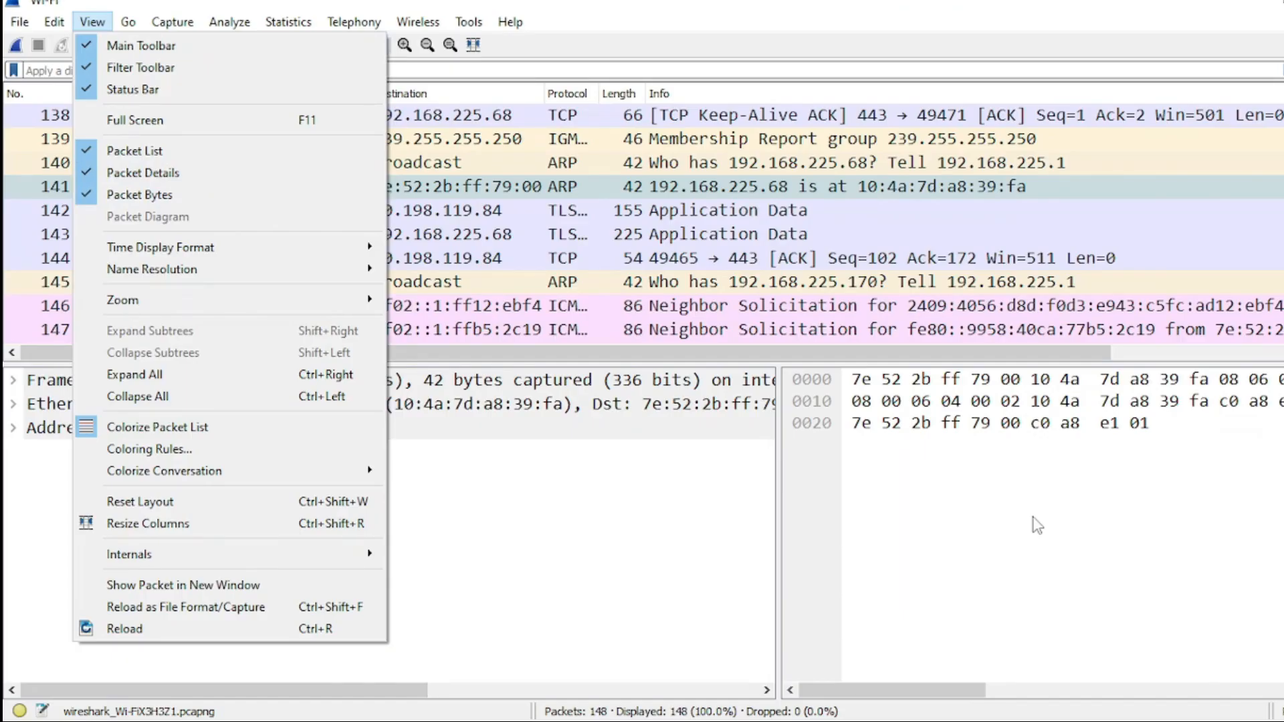
pyautogui.click(1037, 525)
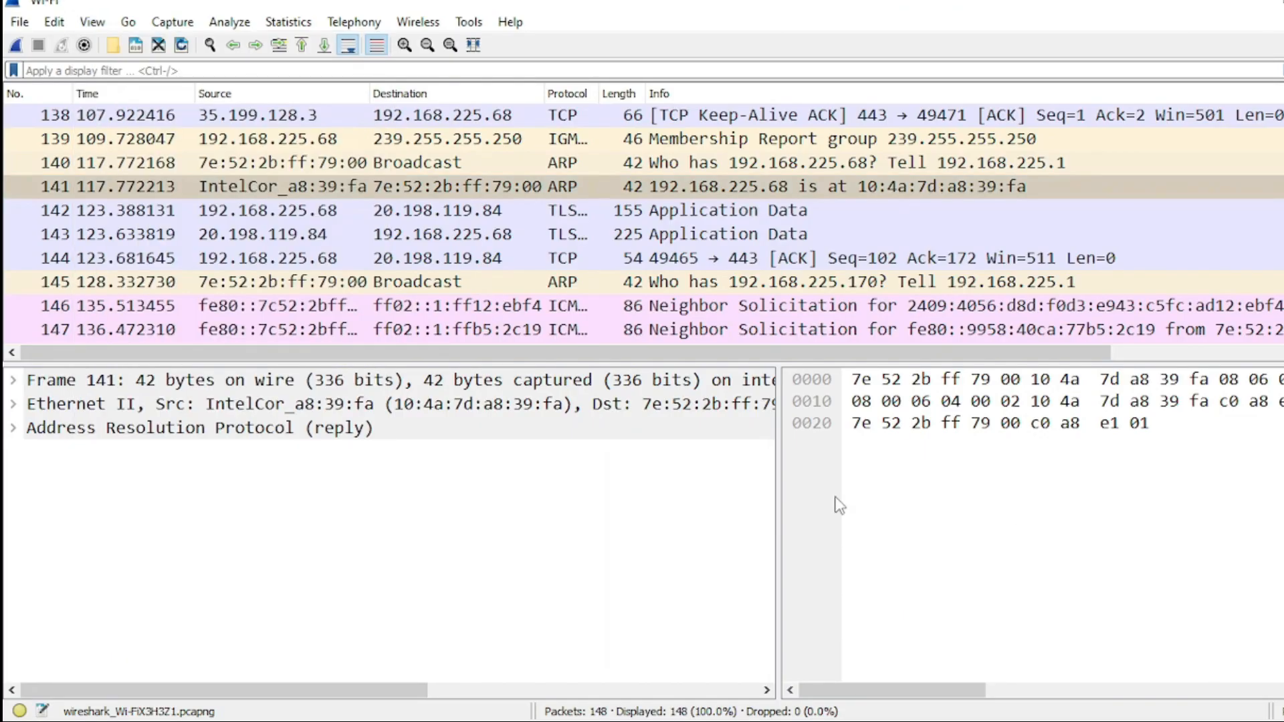
pyautogui.moveTo(777, 478); pyautogui.dragTo(650, 477)
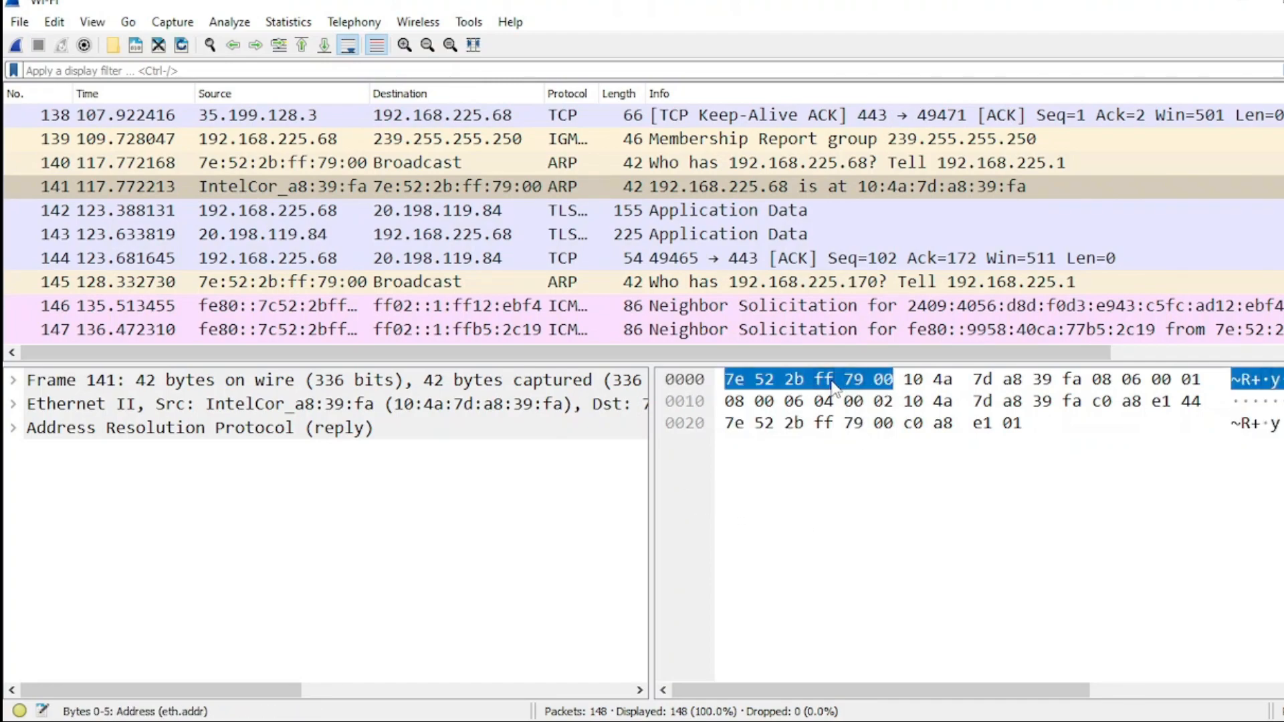
pyautogui.moveTo(650, 520); pyautogui.dragTo(583, 529)
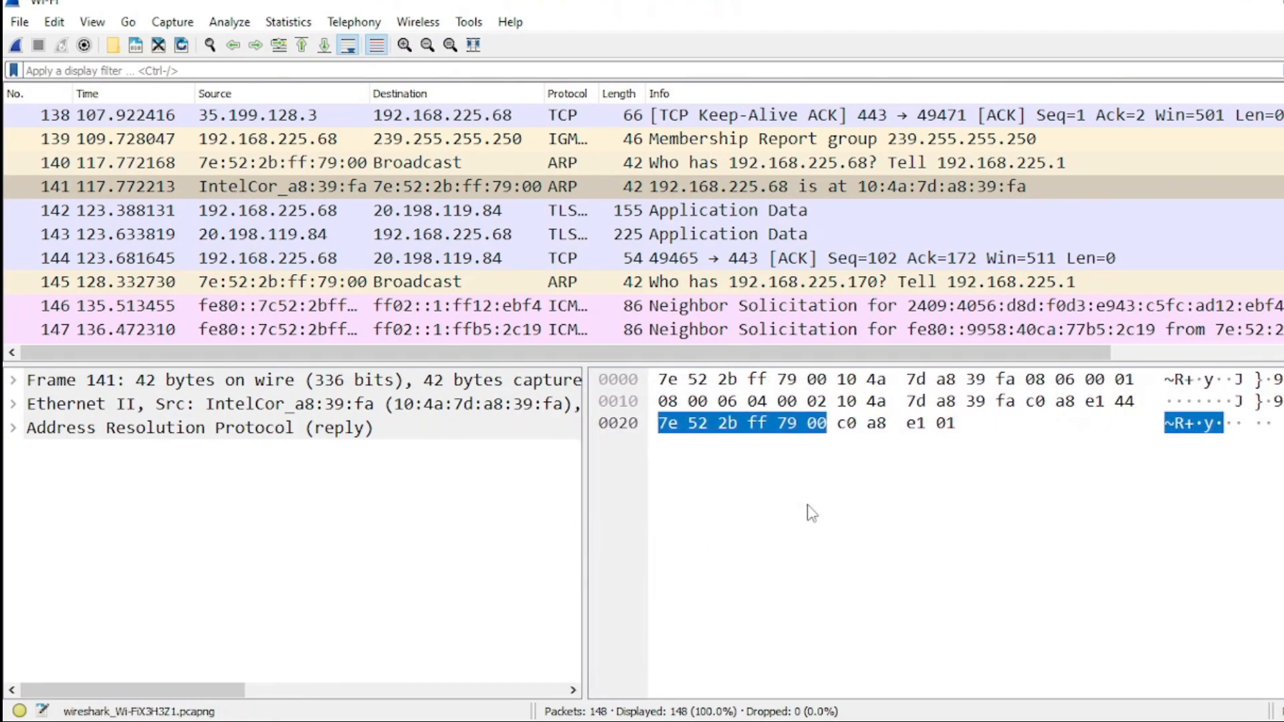
# Show packet 141's bytes as bits and return them to hexadecimal
pyautogui.rightClick(853, 549)
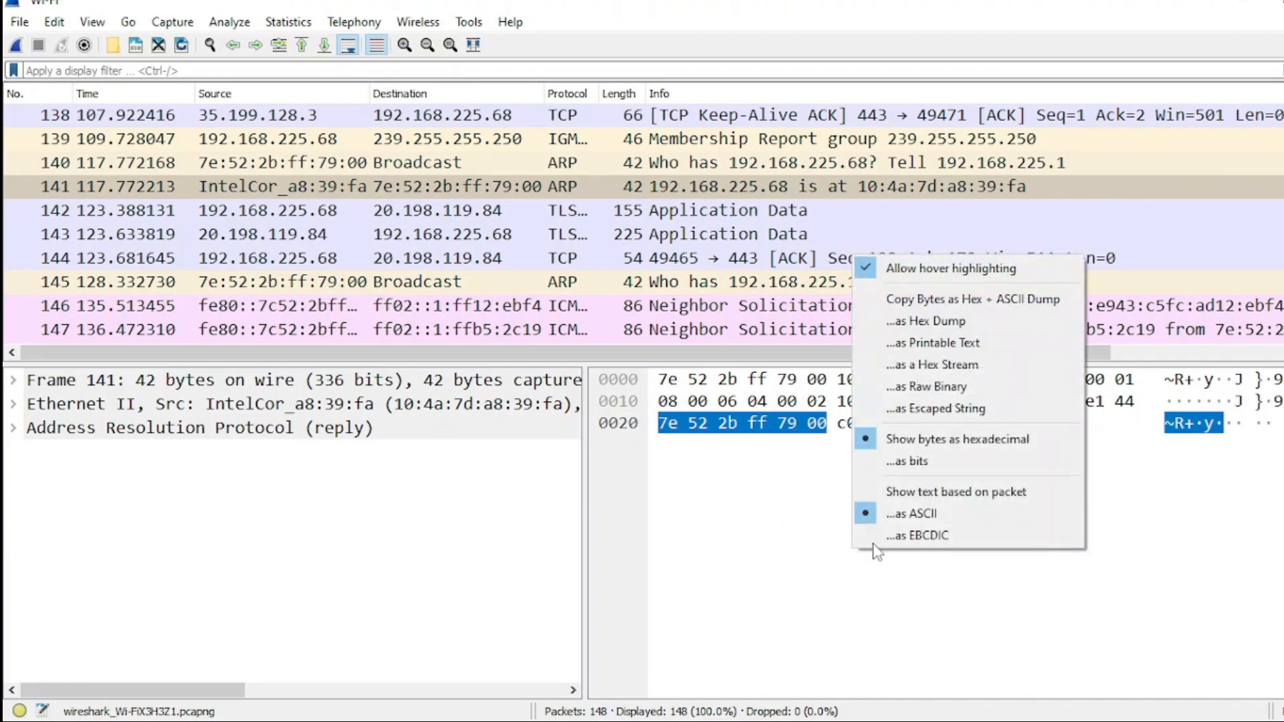
pyautogui.click(906, 461)
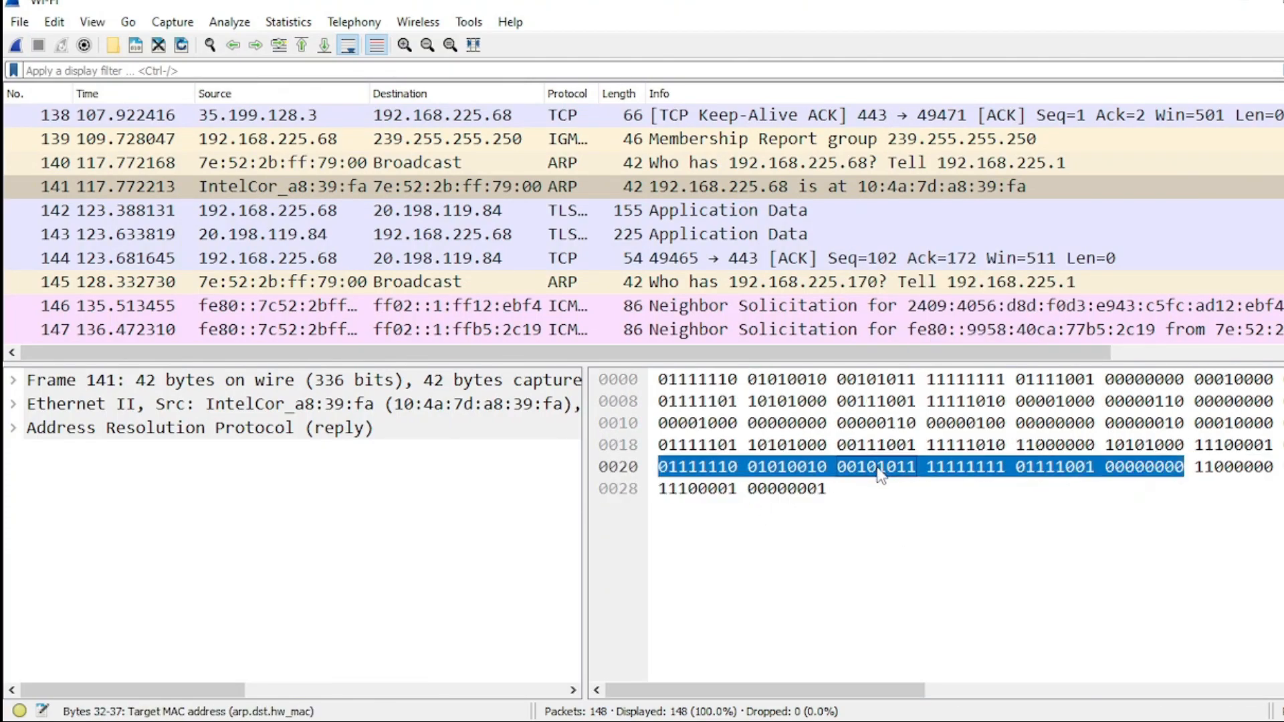
pyautogui.rightClick(793, 561)
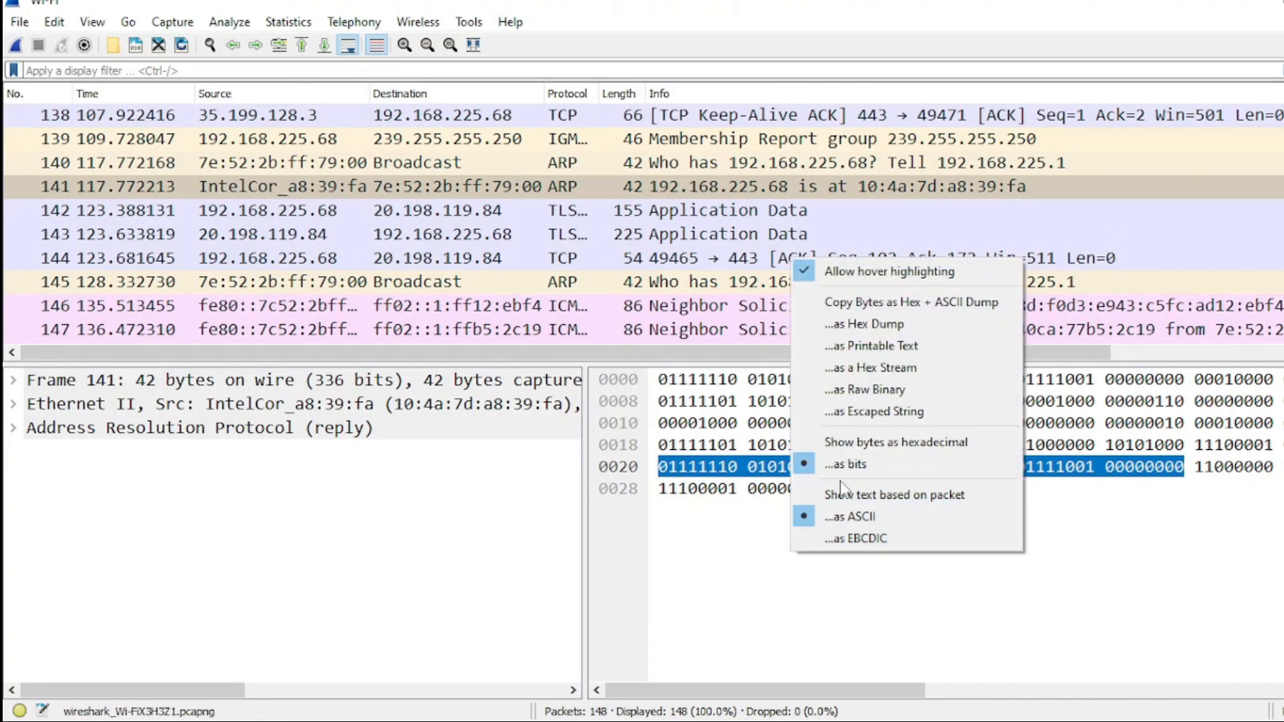
pyautogui.click(844, 444)
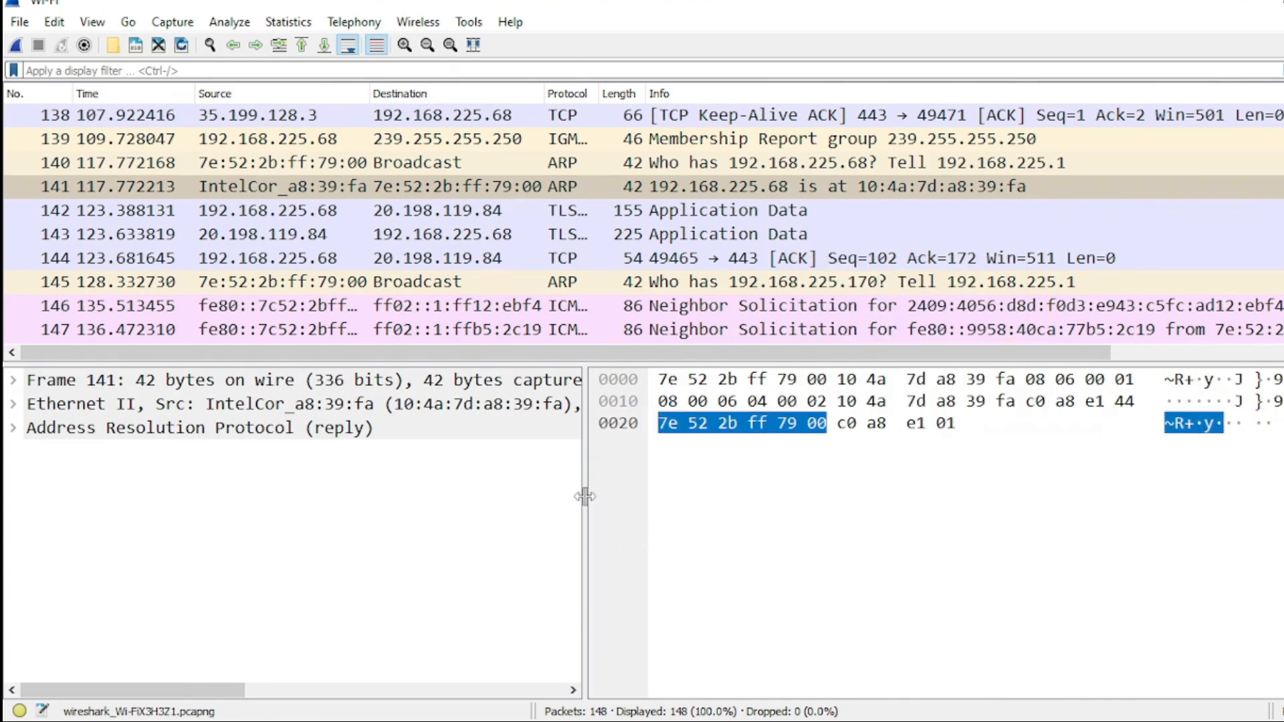
# Widen the packet bytes pane a little further and inspect packet 141's ASCII text column
pyautogui.moveTo(584, 496); pyautogui.dragTo(580, 498)
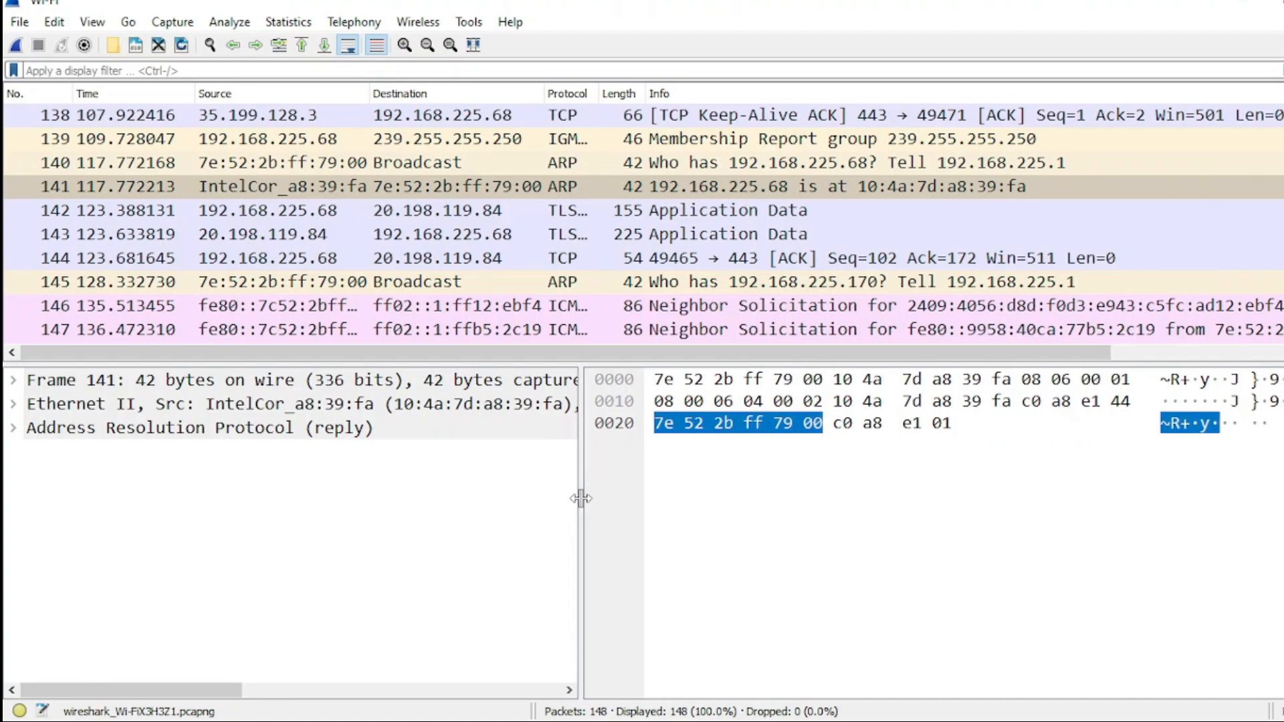
pyautogui.moveTo(579, 498); pyautogui.dragTo(552, 511)
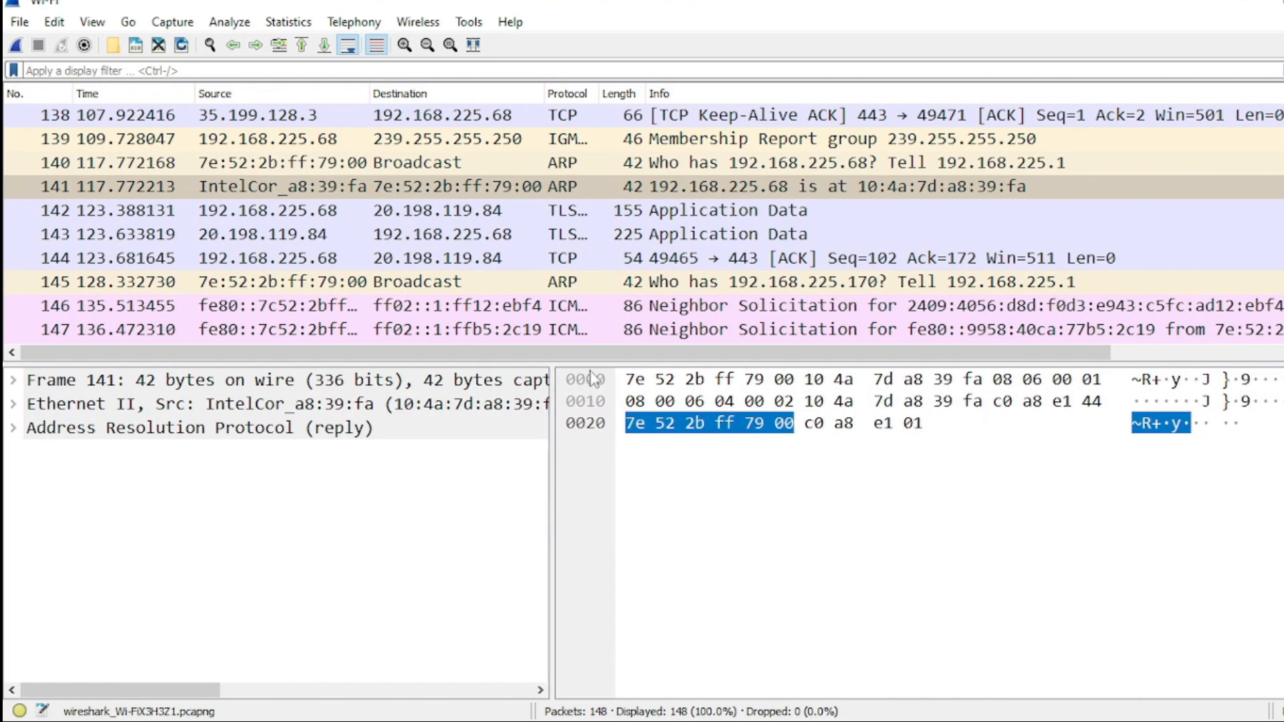
pyautogui.click(1241, 405)
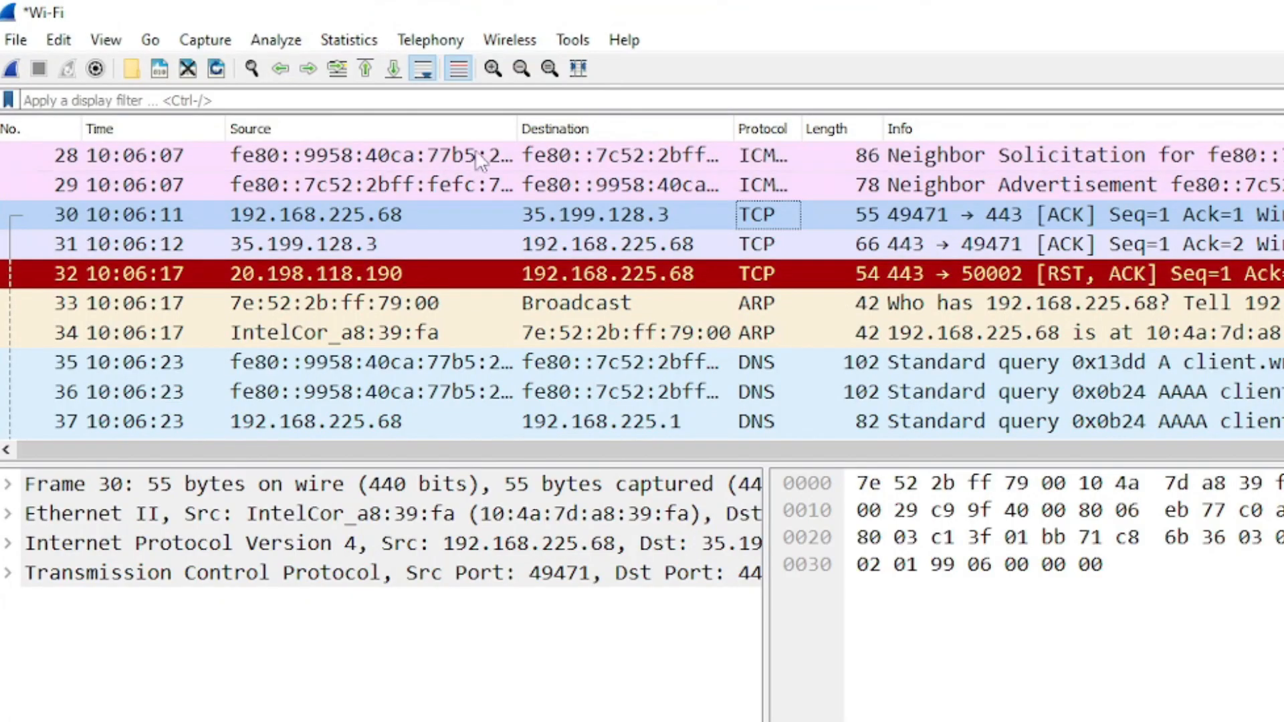
# Hide the packet bytes pane and show it again
pyautogui.click(106, 40)
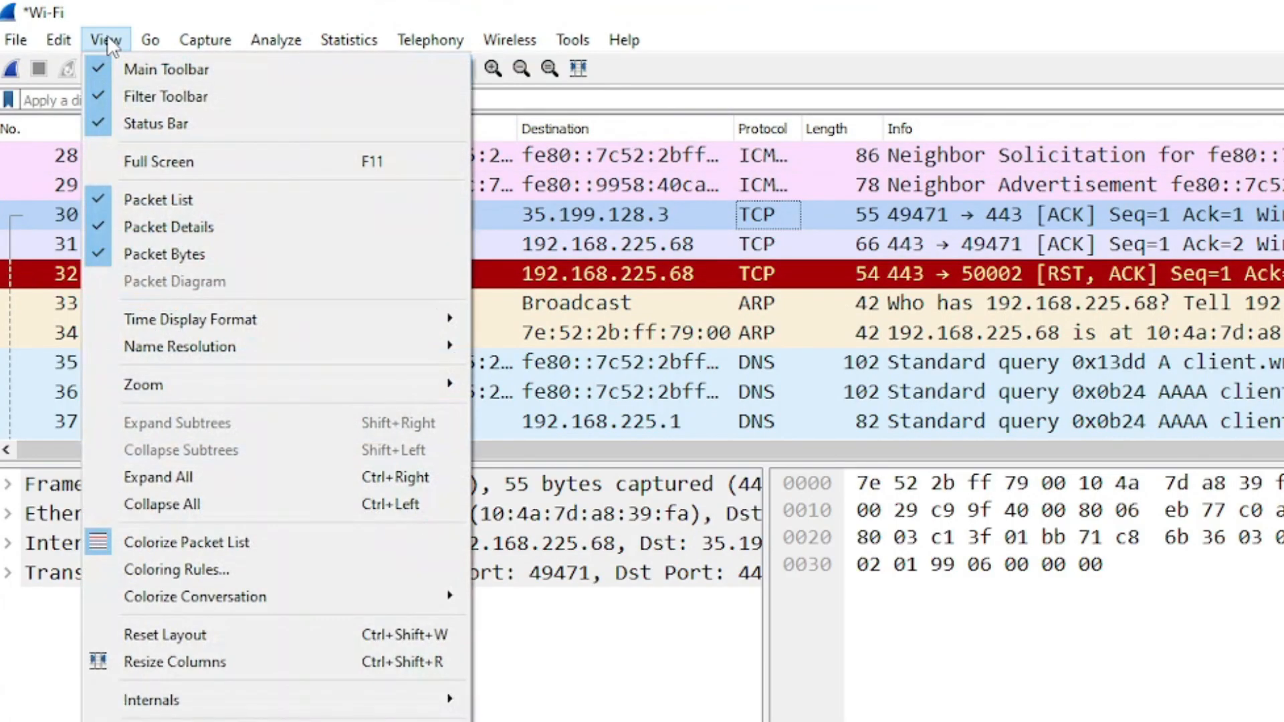
pyautogui.click(139, 257)
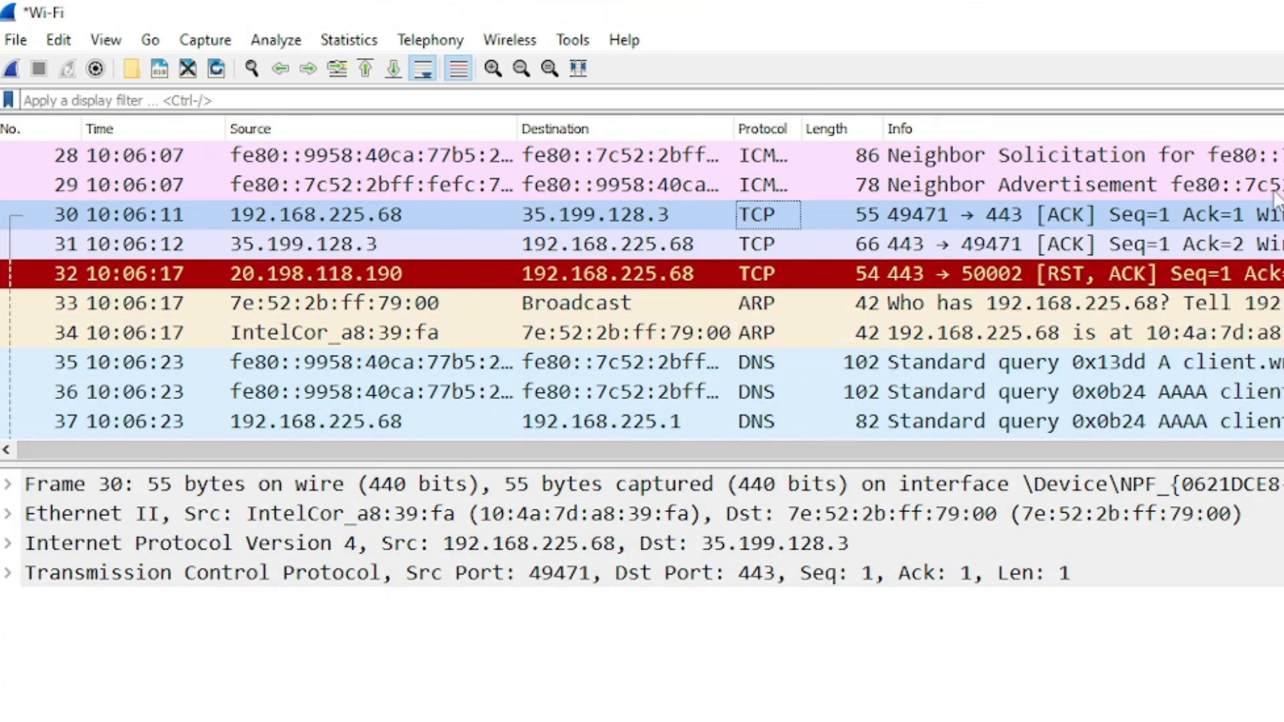
pyautogui.click(106, 40)
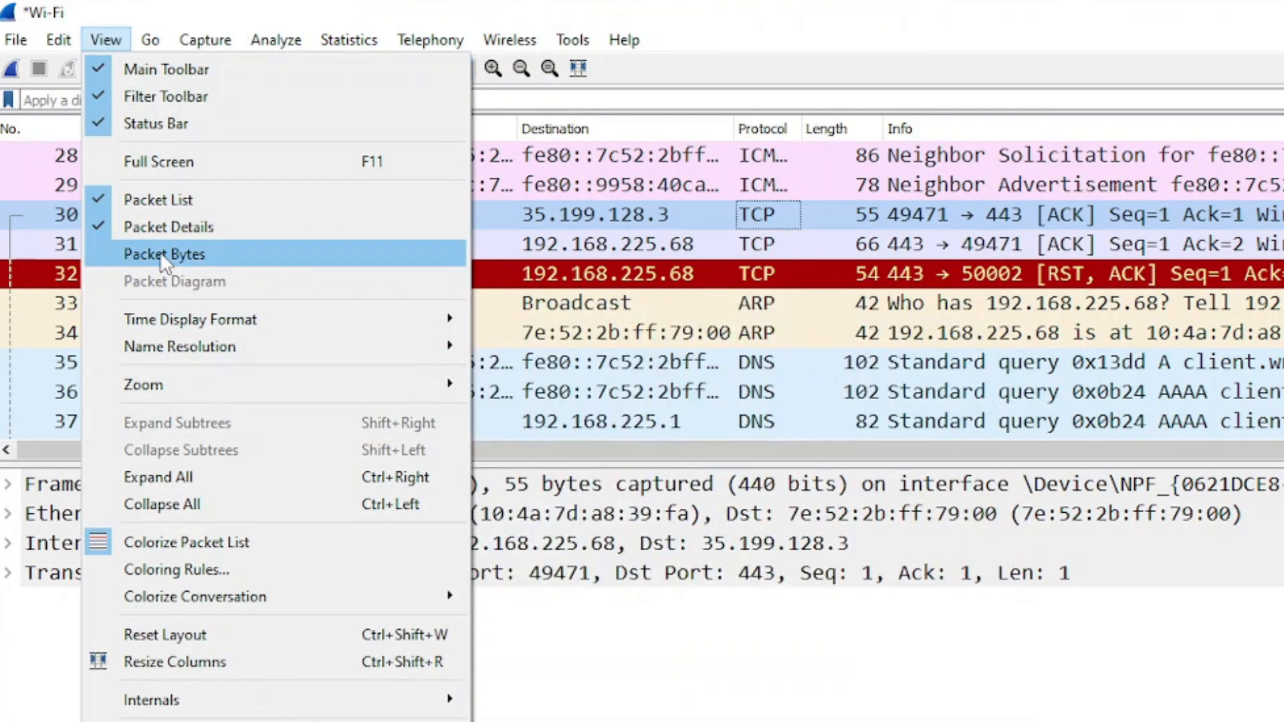
pyautogui.click(160, 251)
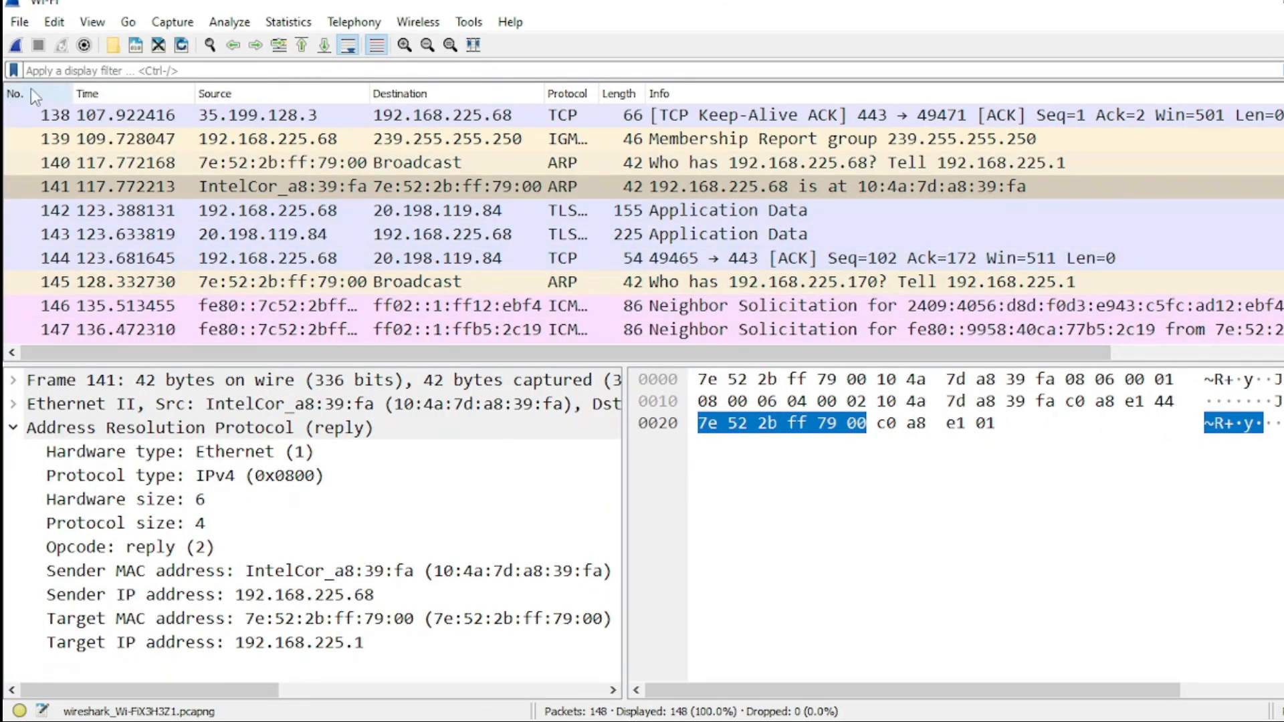
# Go back to the start of the packet list and compare the capture times of packets 1 and 2
pyautogui.click(194, 95)
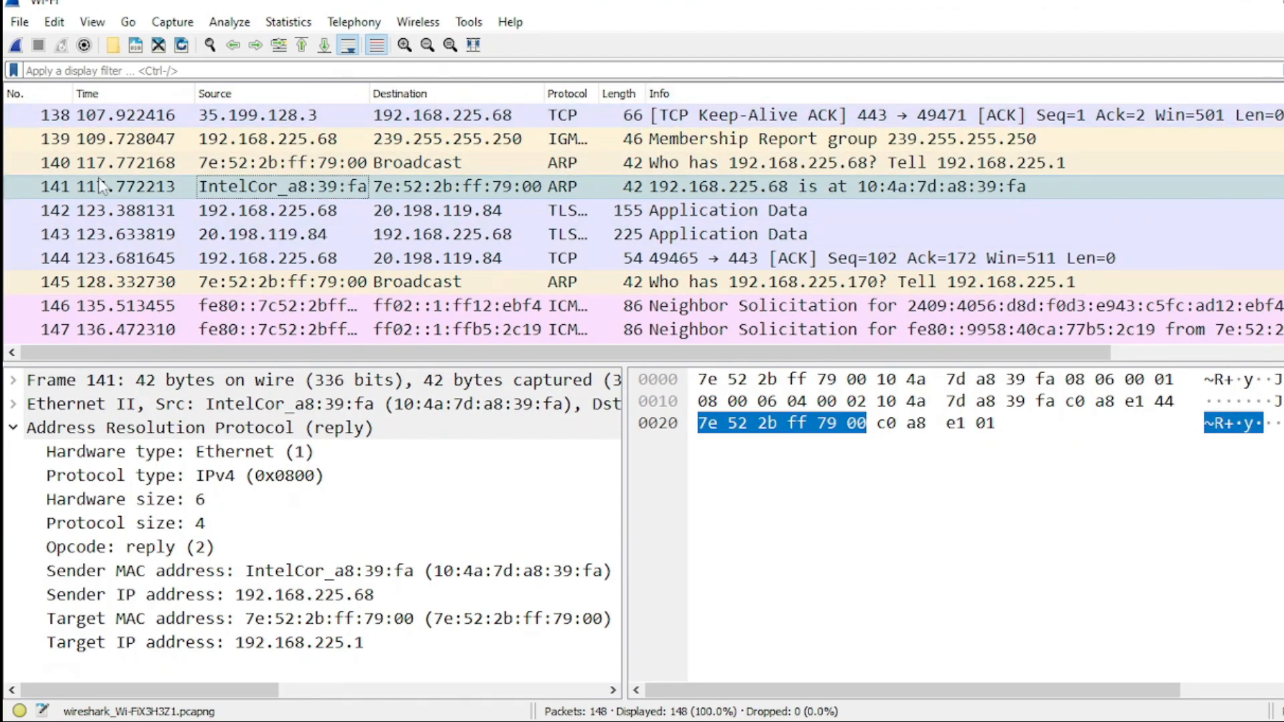
pyautogui.scroll(17, 93, 194)
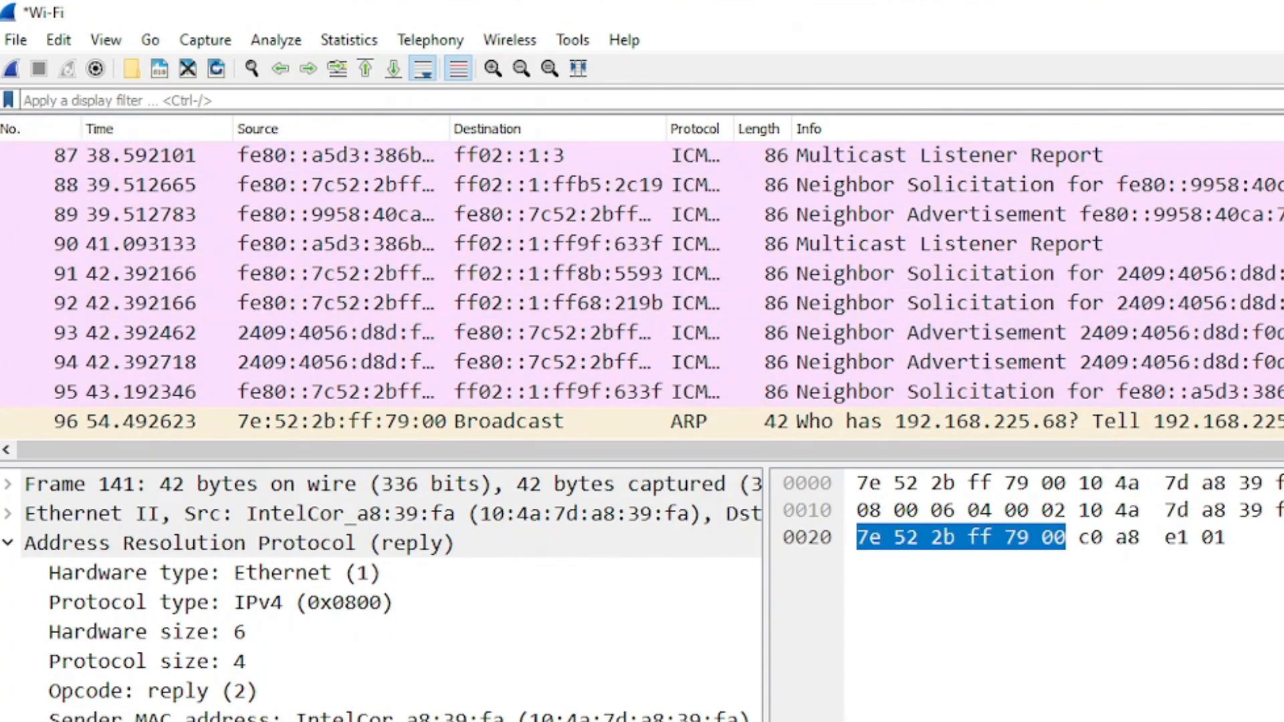
pyautogui.scroll(20, 642, 288)
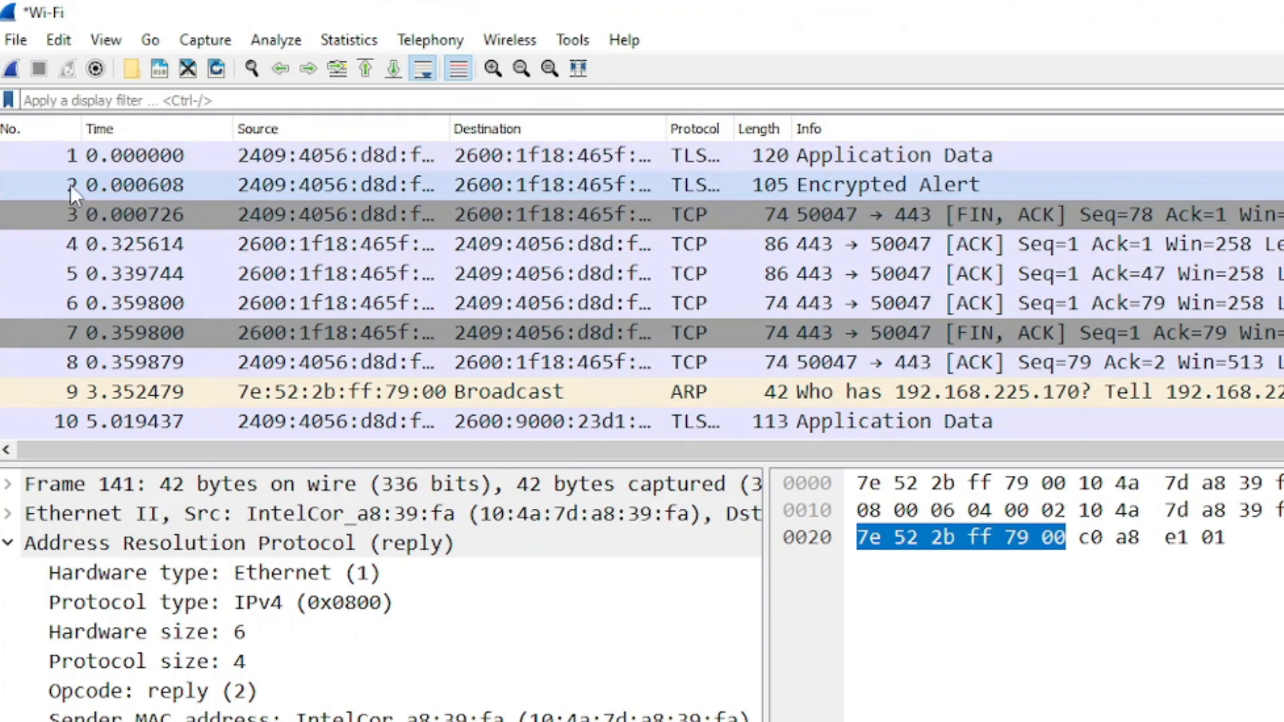
pyautogui.click(67, 159)
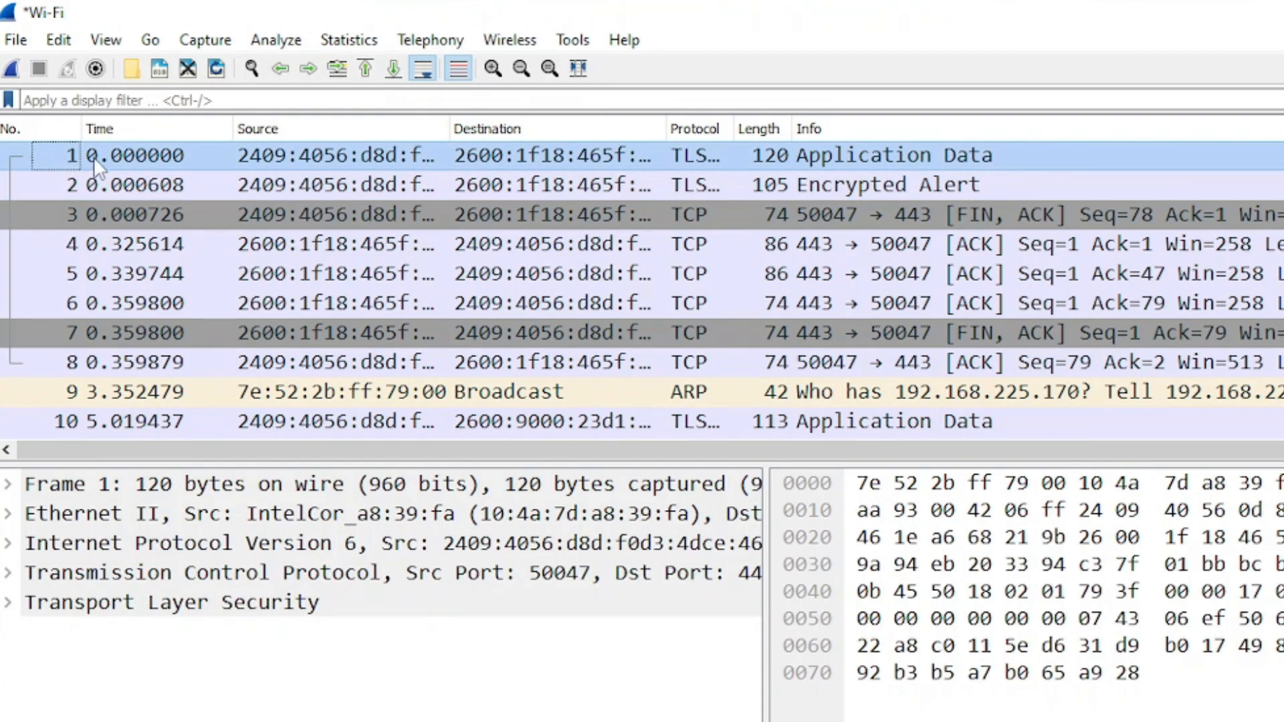
pyautogui.click(143, 186)
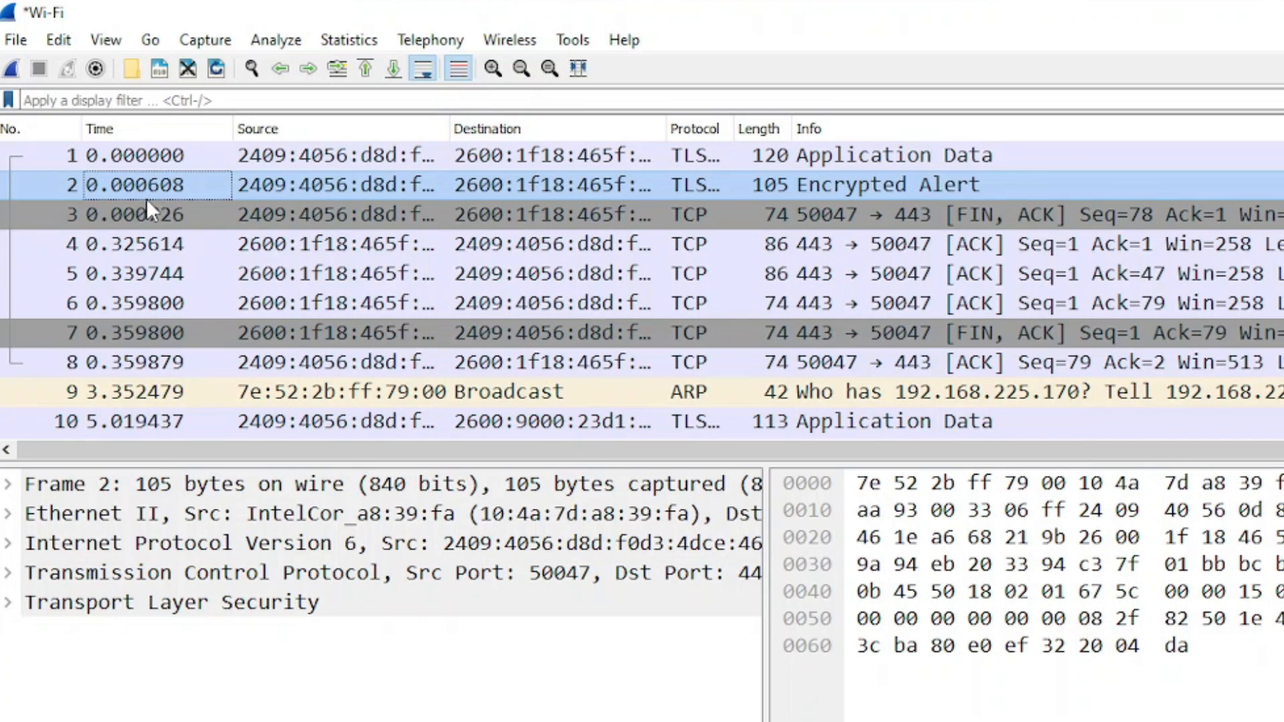
# Set the packet list's time display format to Time of Day
pyautogui.click(105, 39)
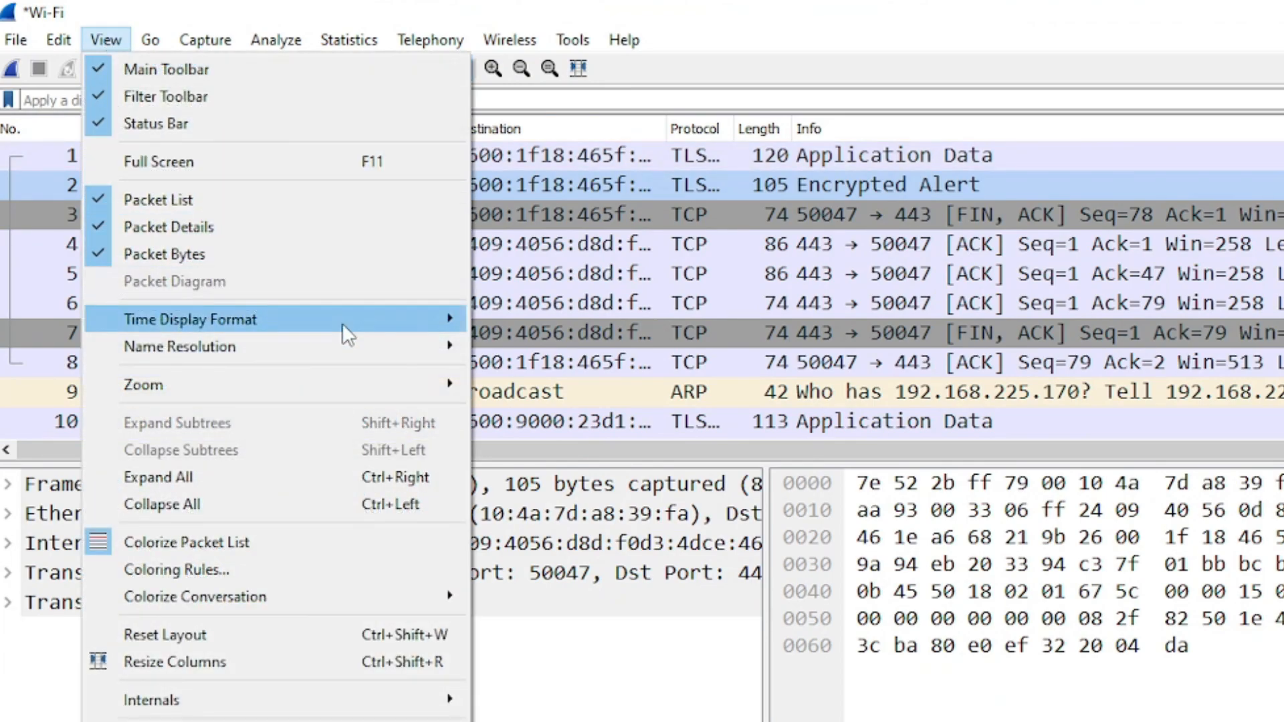
pyautogui.moveTo(356, 325)
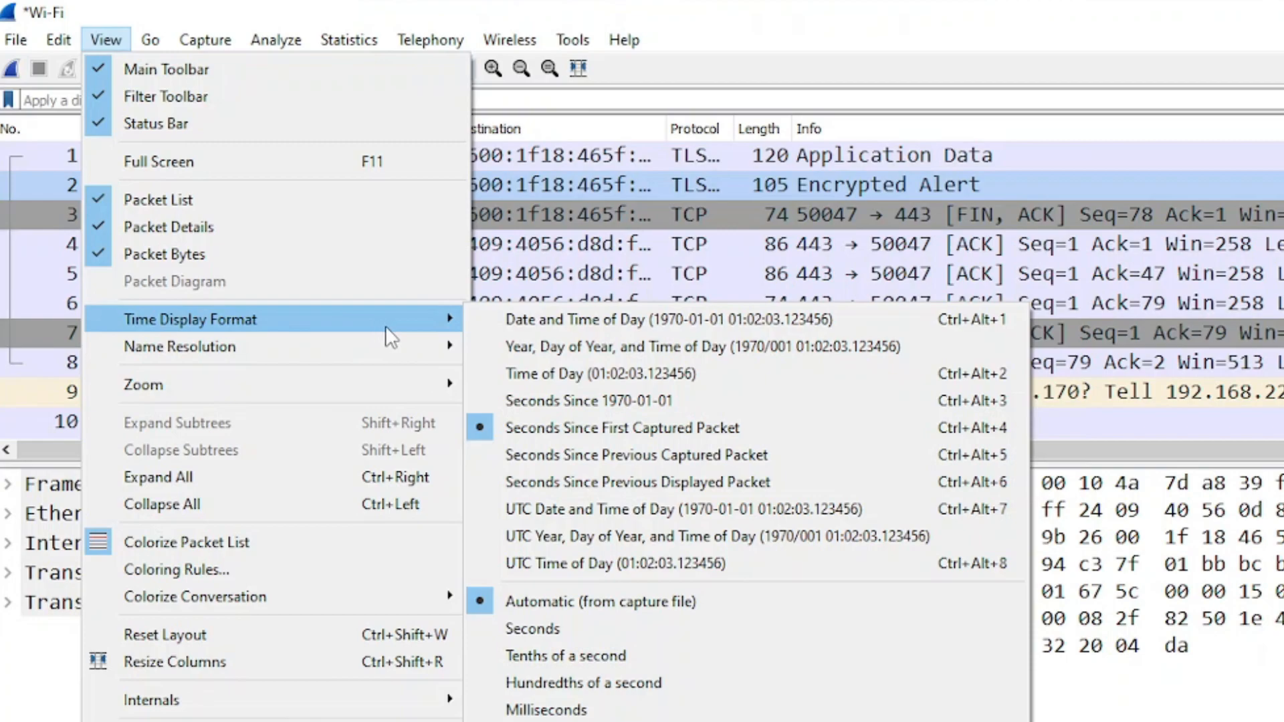
pyautogui.click(602, 373)
# Set the precision of the packet list's time display to Seconds
pyautogui.click(102, 41)
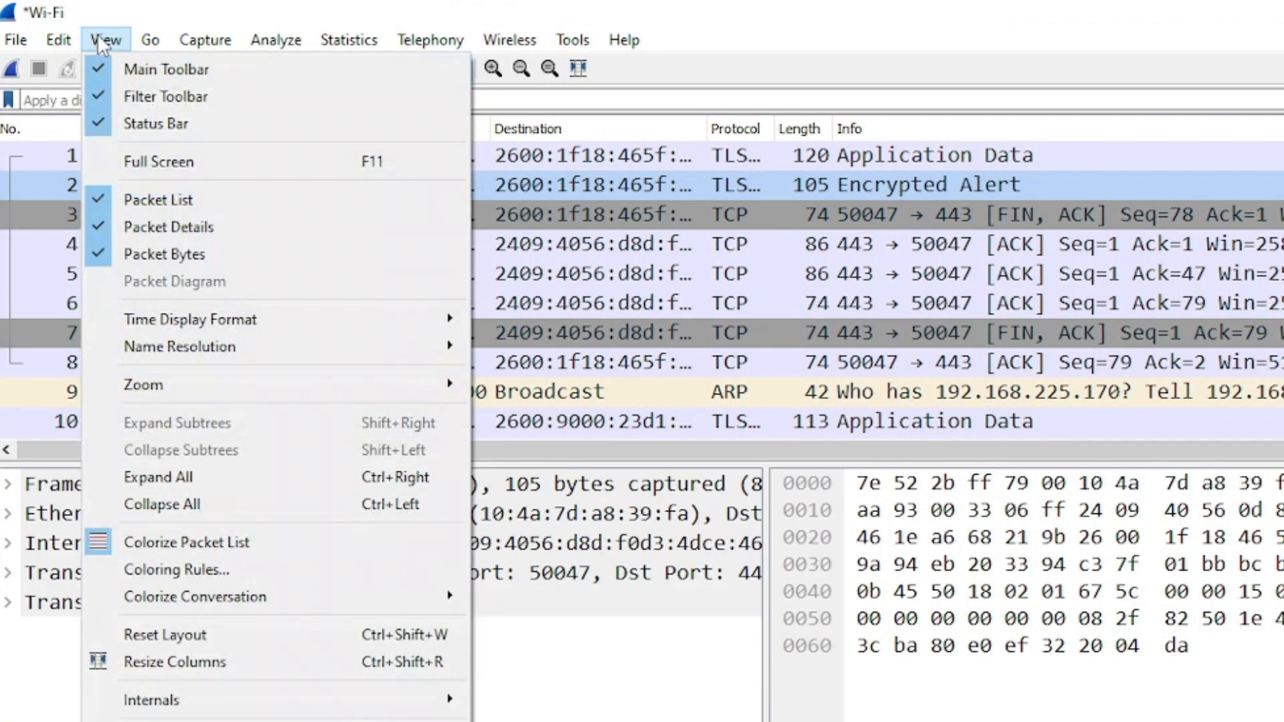
pyautogui.moveTo(191, 323)
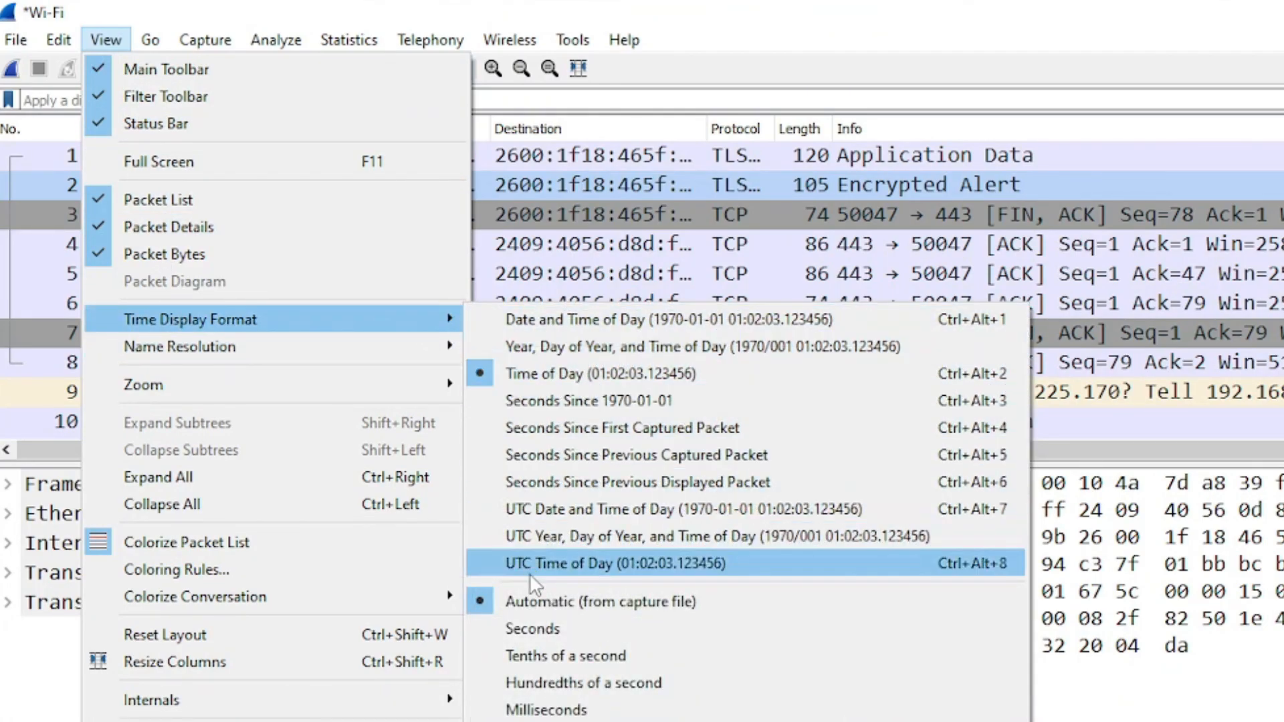
pyautogui.click(536, 622)
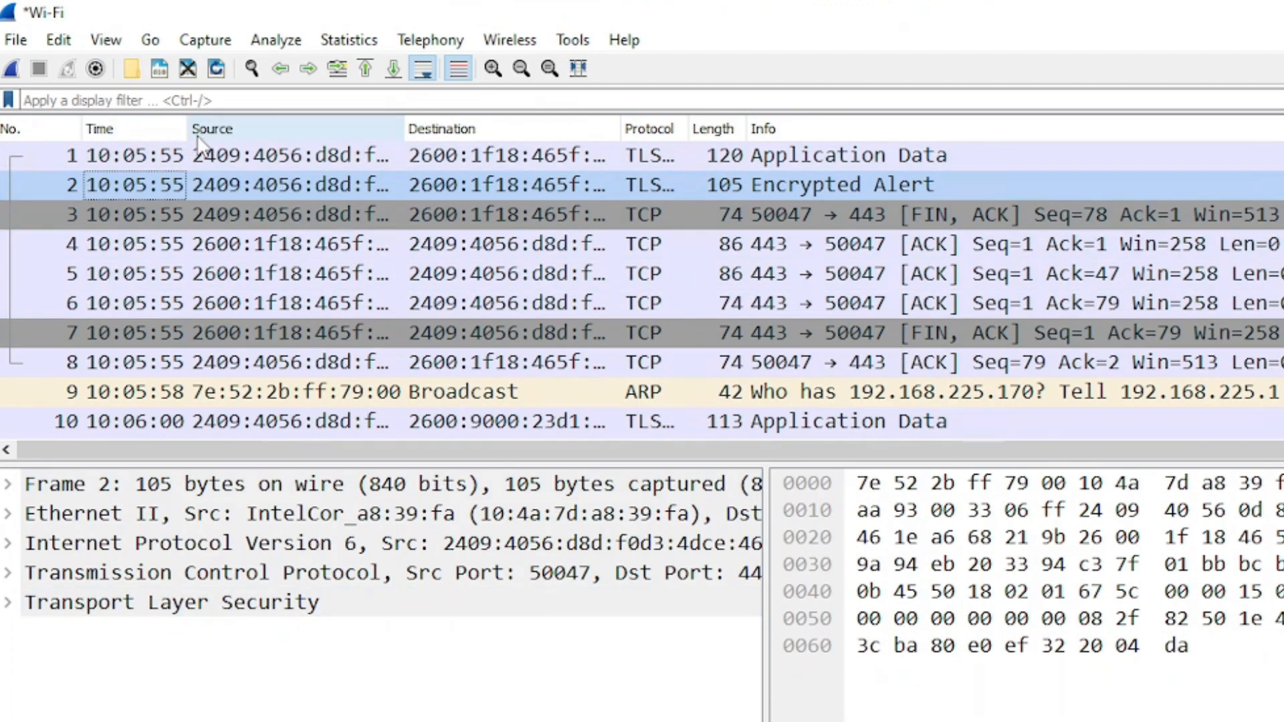
# Widen the Time and Source columns of the packet list and select packet 3
pyautogui.moveTo(189, 134); pyautogui.dragTo(227, 134)
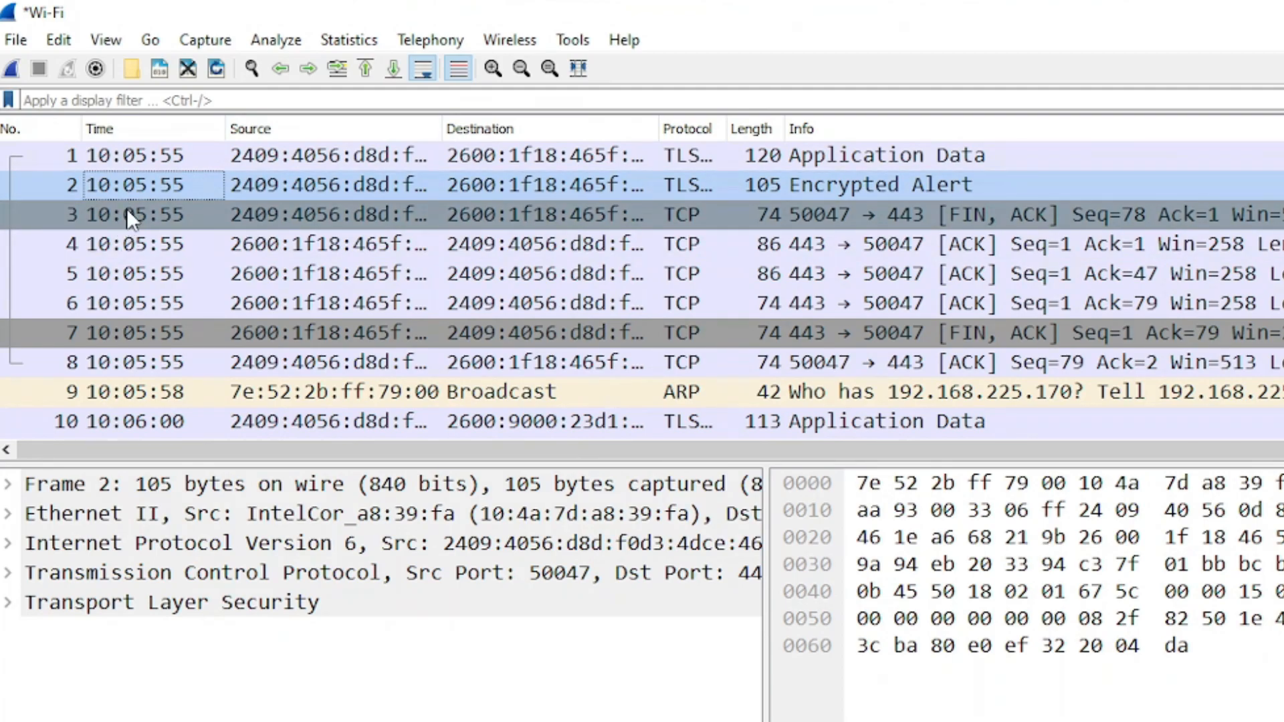
pyautogui.click(118, 214)
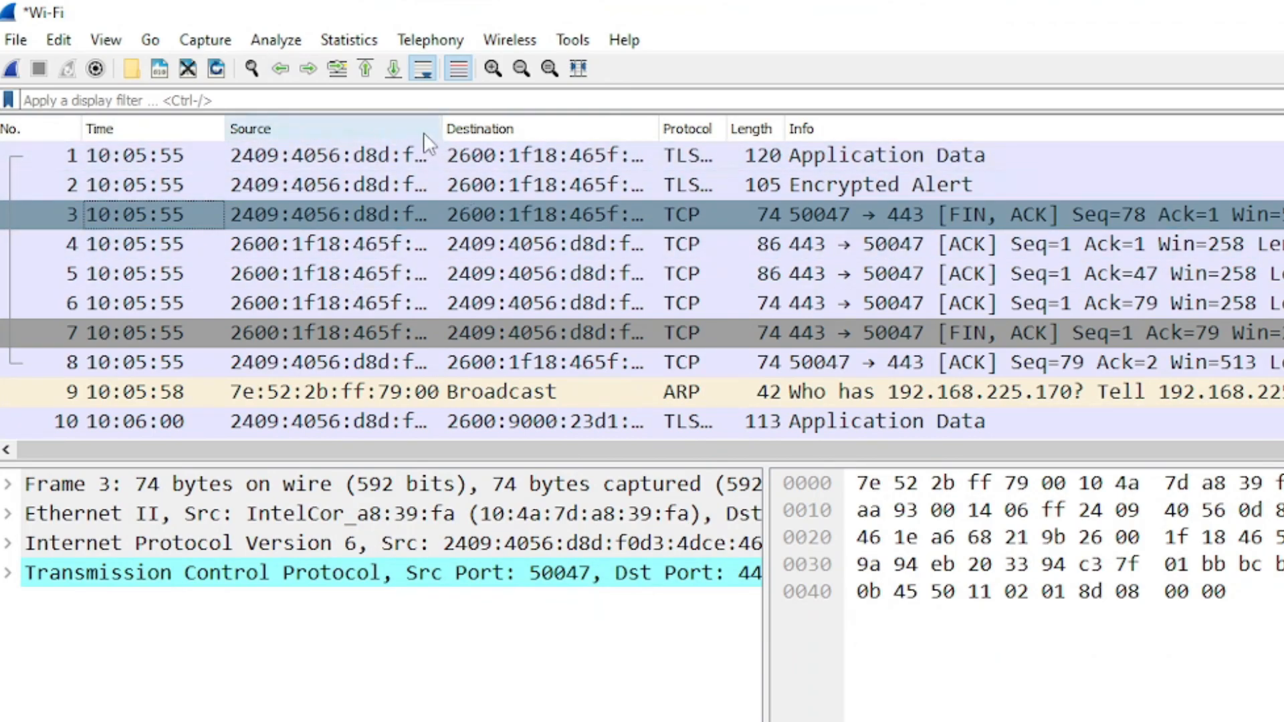
pyautogui.moveTo(444, 133); pyautogui.dragTo(518, 134)
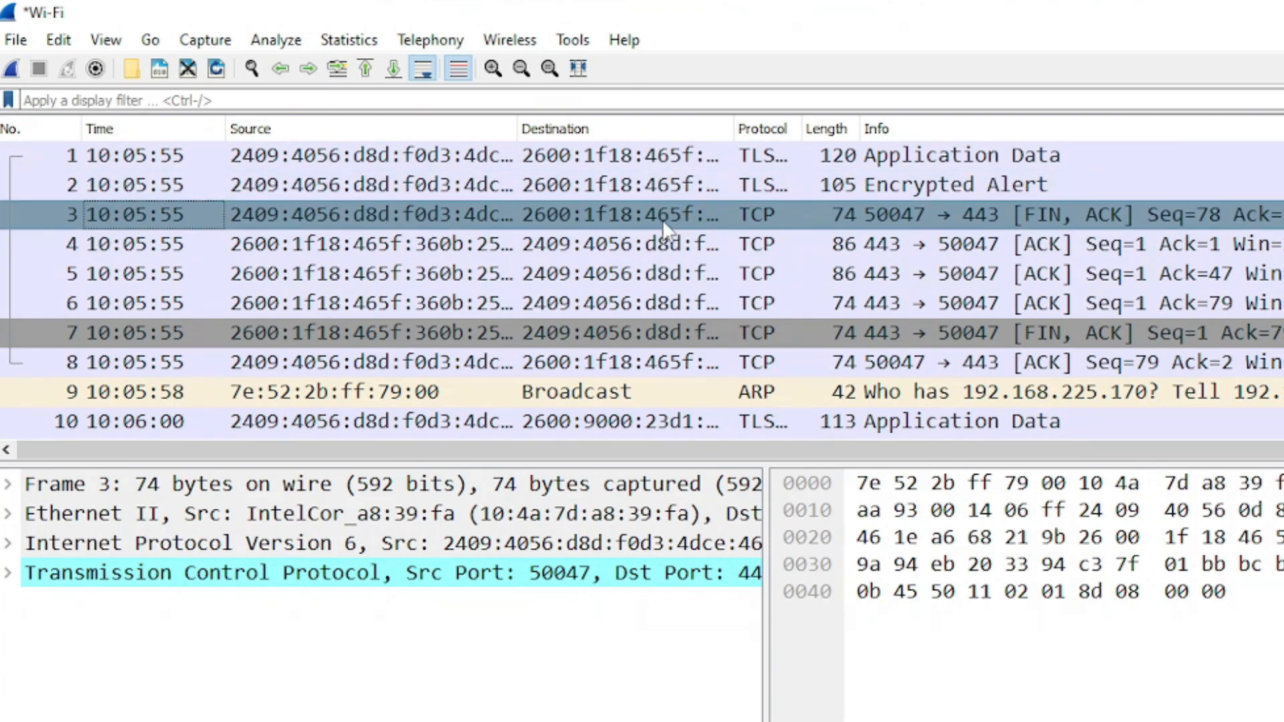
# Examine packet 30's source, destination and protocol, and slightly widen the Length column
pyautogui.scroll(-4, 491, 436)
pyautogui.scroll(-6, 491, 436)
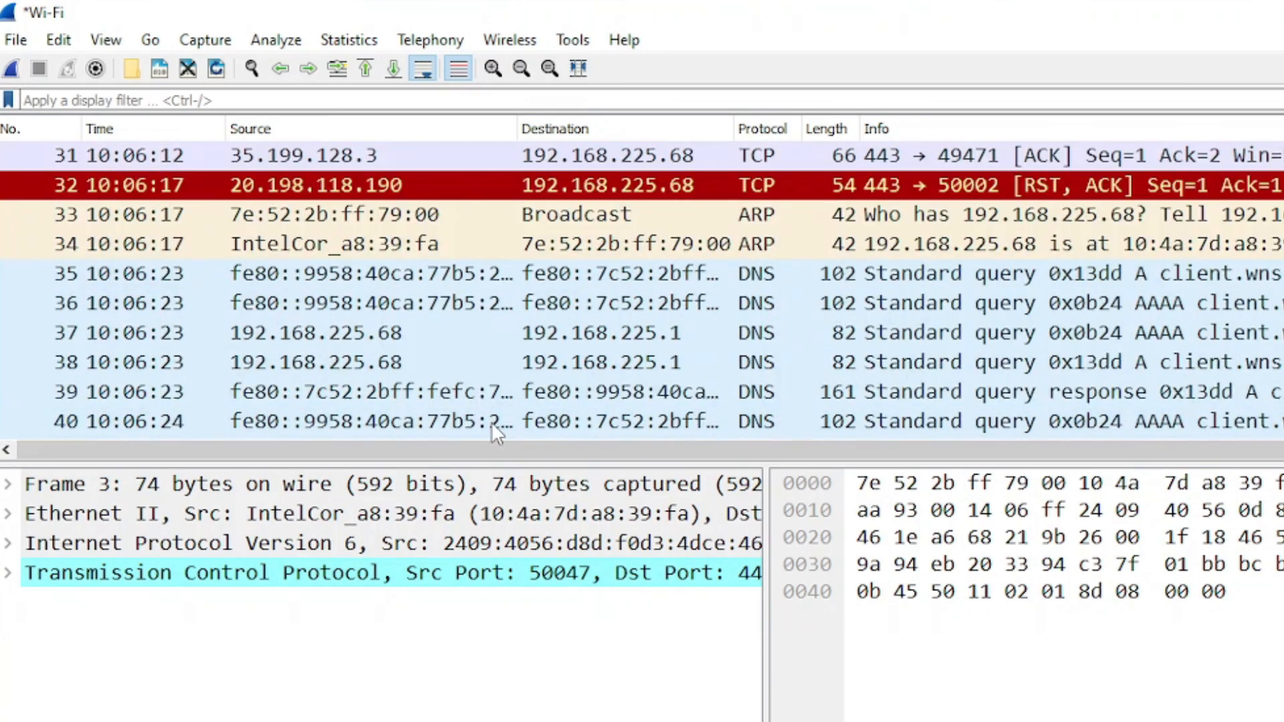
pyautogui.scroll(1, 497, 426)
pyautogui.click(274, 222)
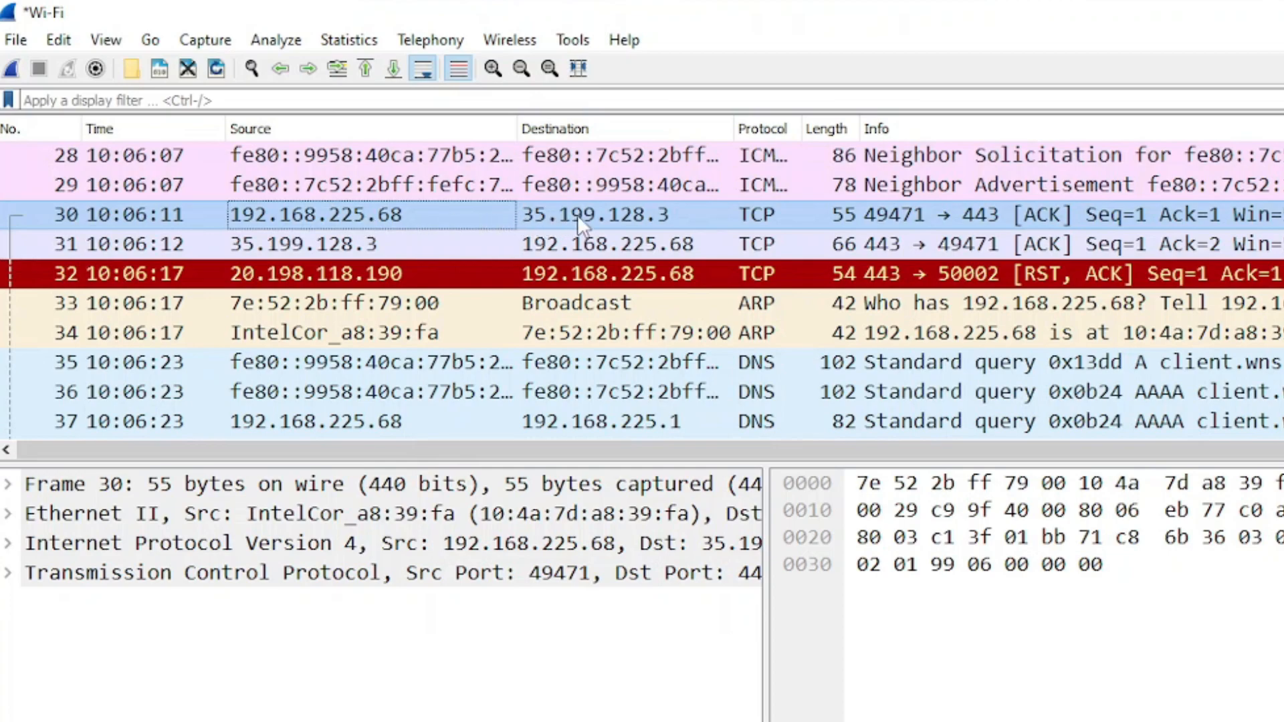
pyautogui.click(557, 220)
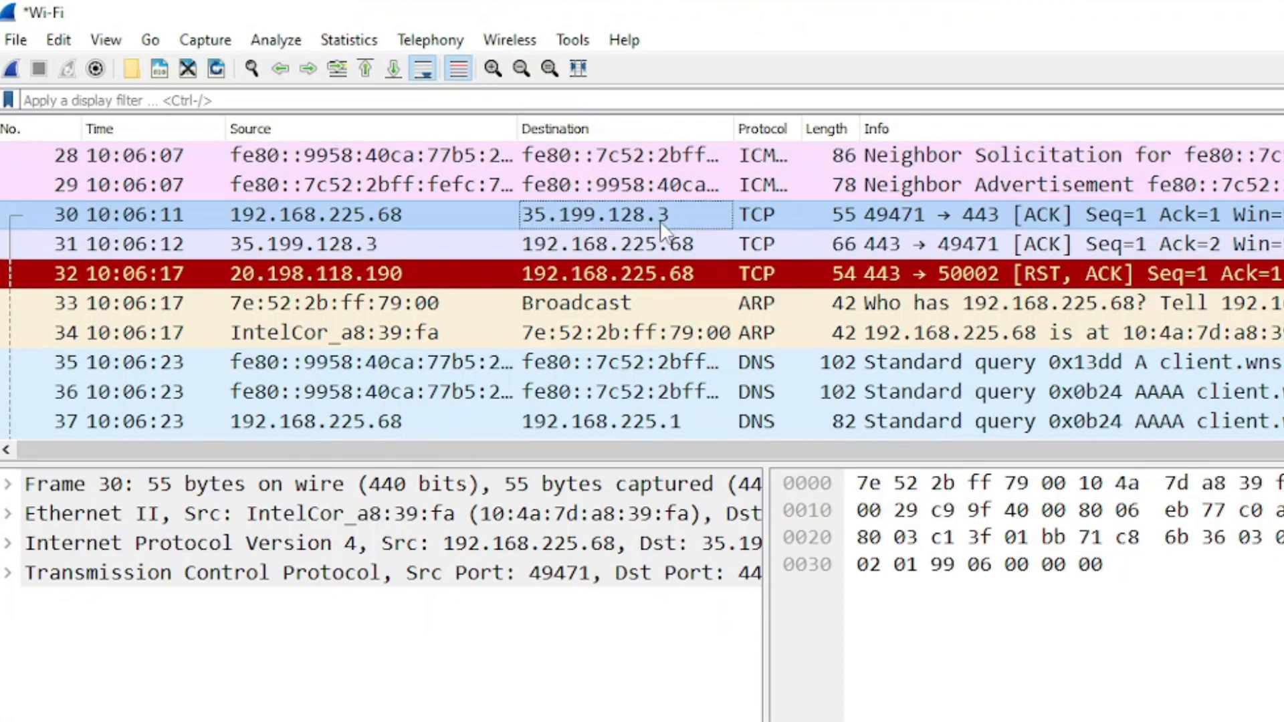
pyautogui.click(769, 215)
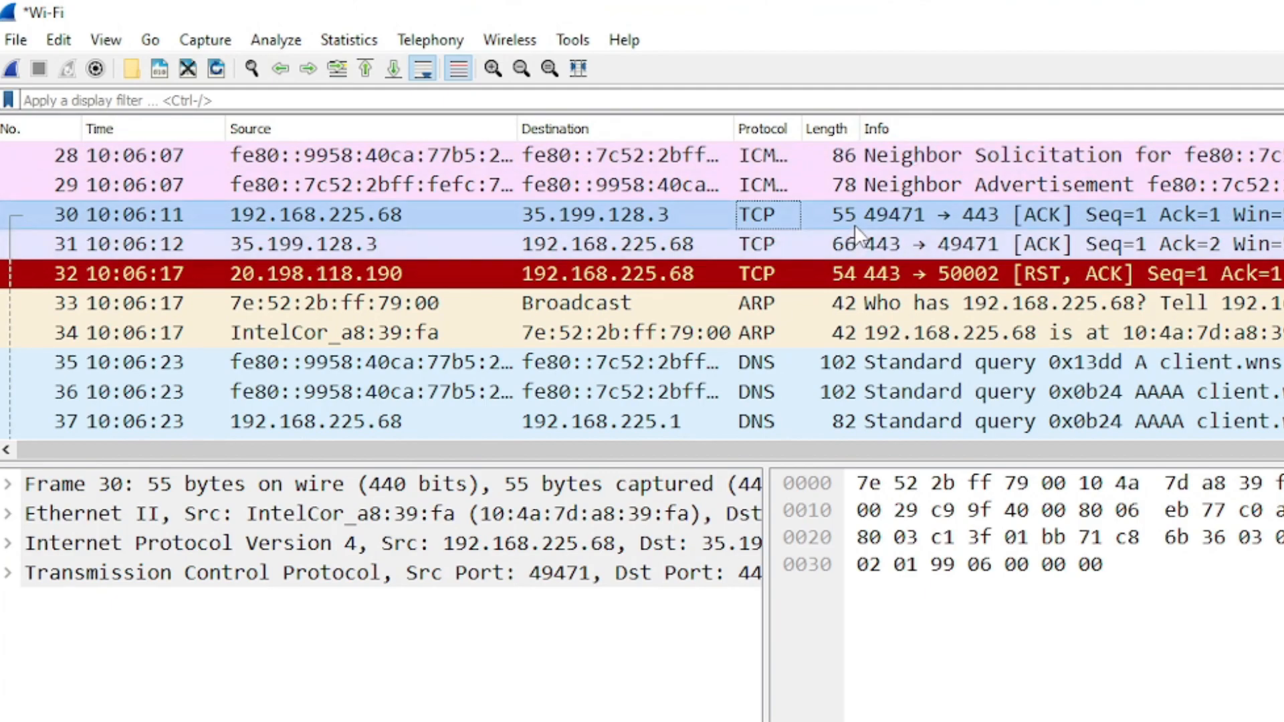
pyautogui.moveTo(864, 135); pyautogui.dragTo(885, 129)
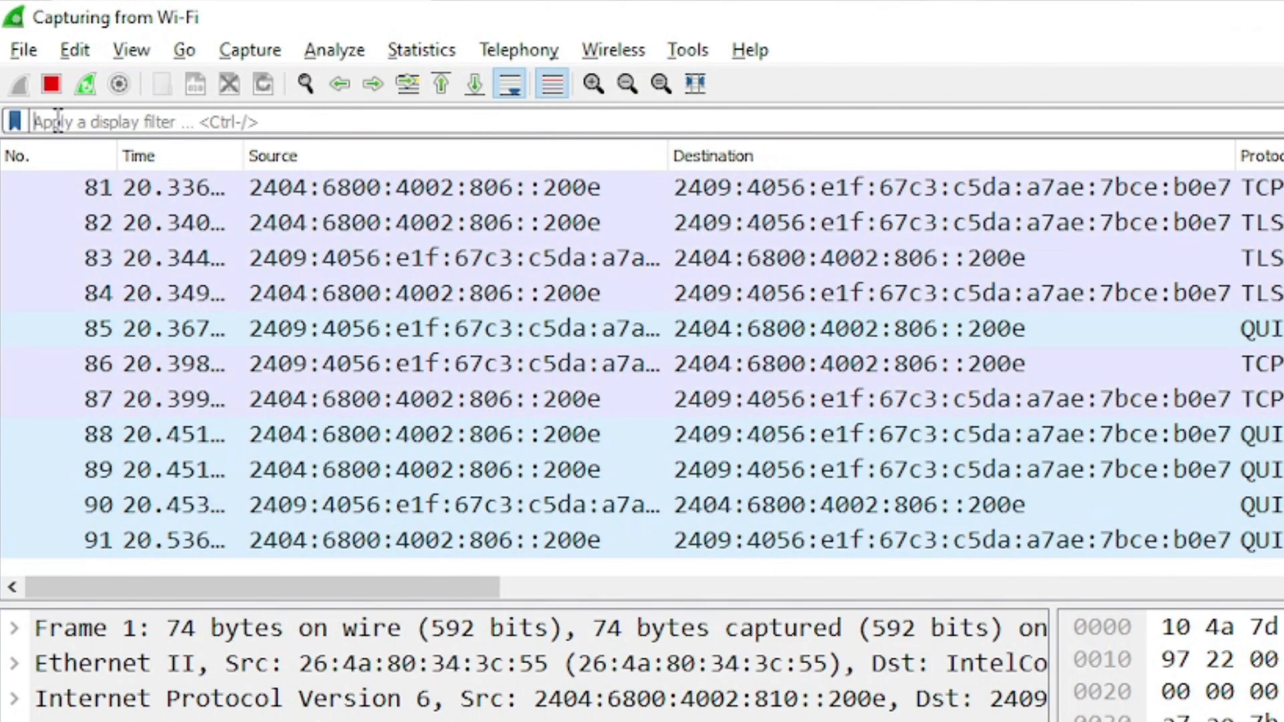
# Stop the Wi-Fi capture and start a new one, saving the captured packets in Documents as "packets"
pyautogui.click(53, 85)
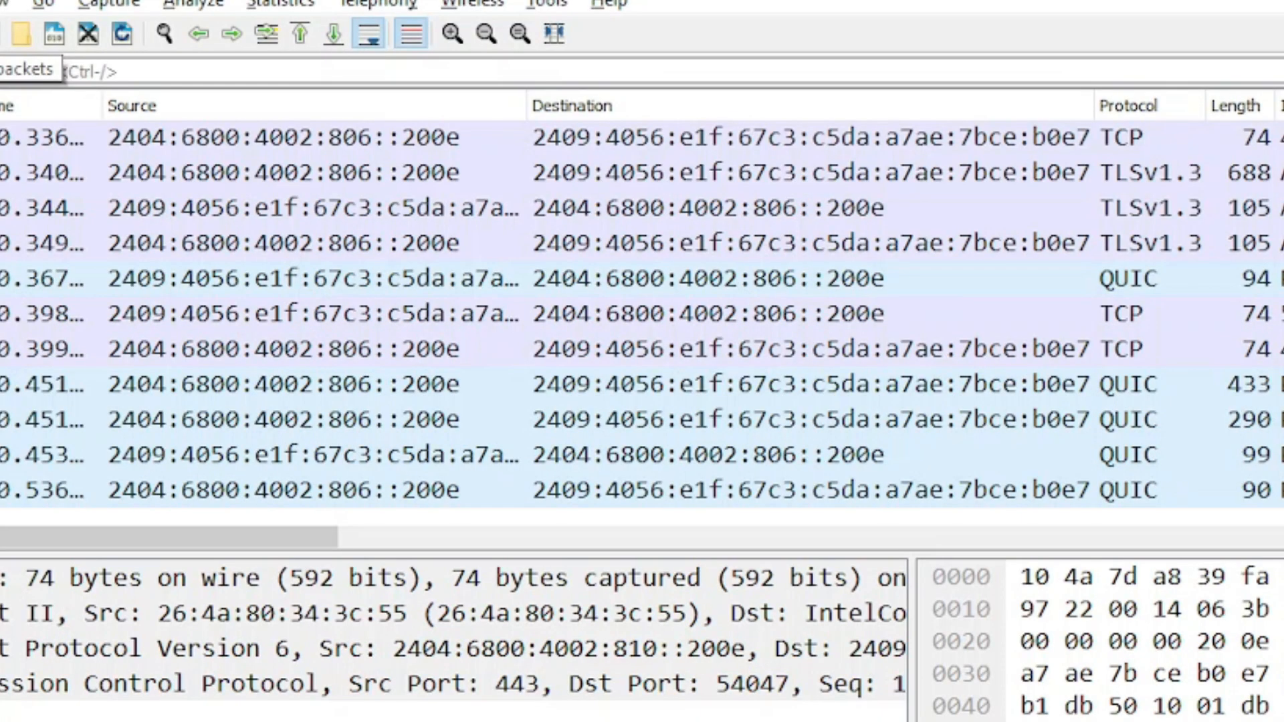
pyautogui.click(9, 85)
pyautogui.moveTo(911, 389); pyautogui.dragTo(790, 253)
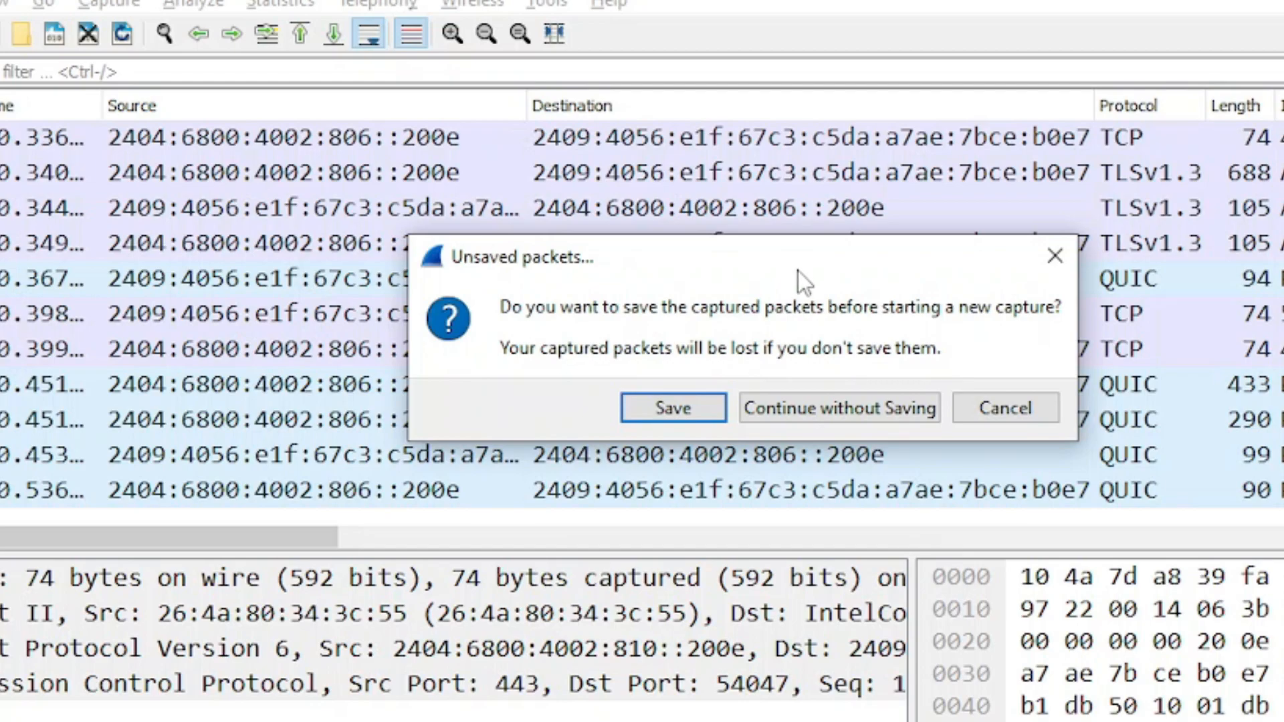
pyautogui.click(677, 411)
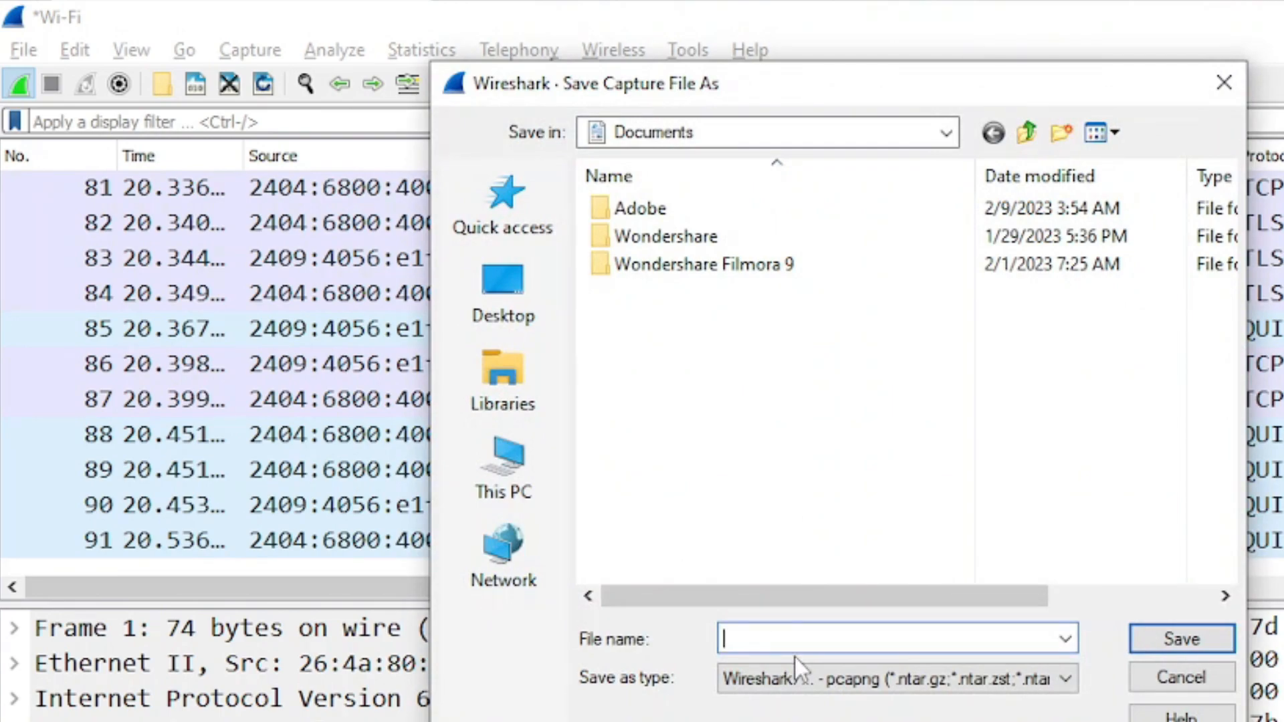
pyautogui.write('packets')
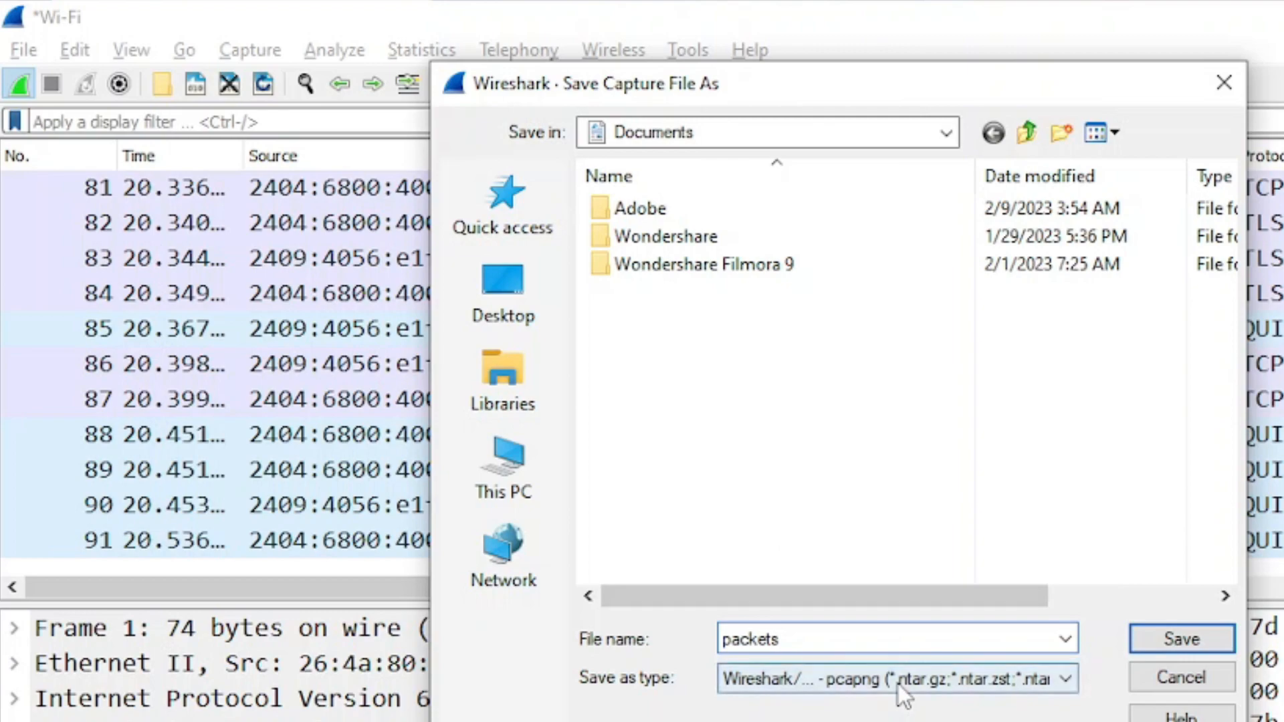
pyautogui.moveTo(793, 640); pyautogui.dragTo(726, 641)
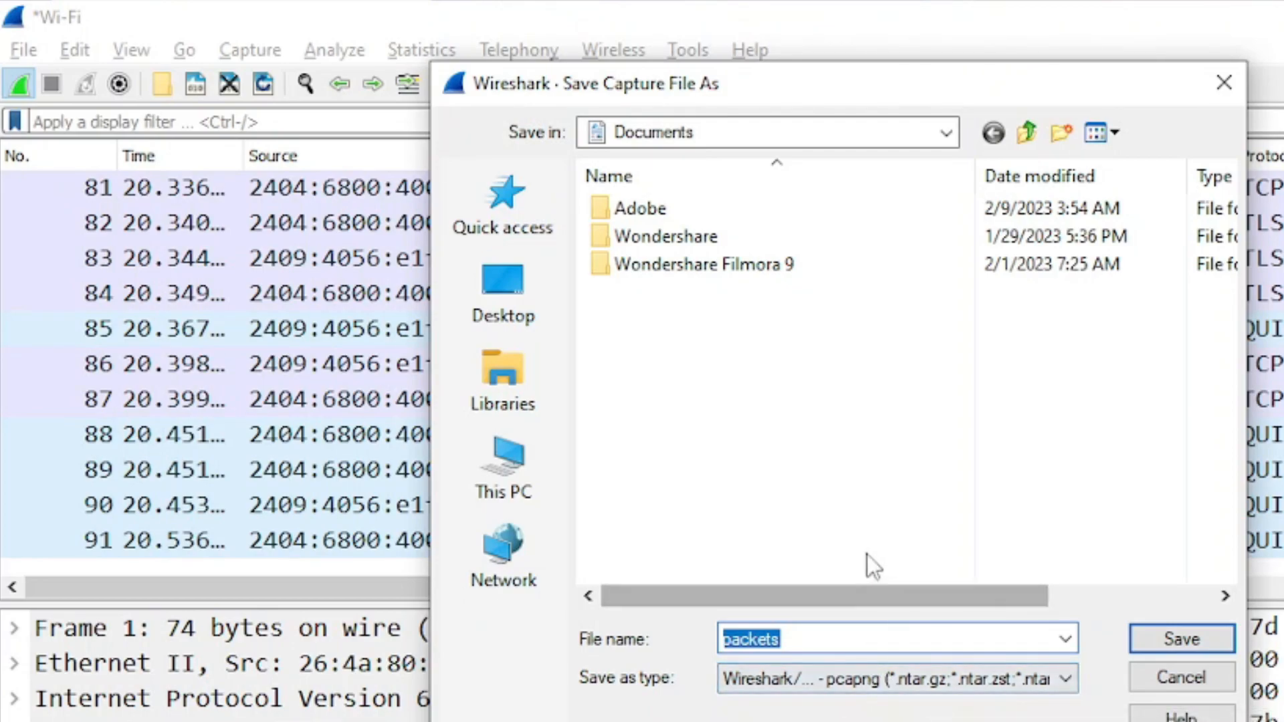
pyautogui.click(1161, 647)
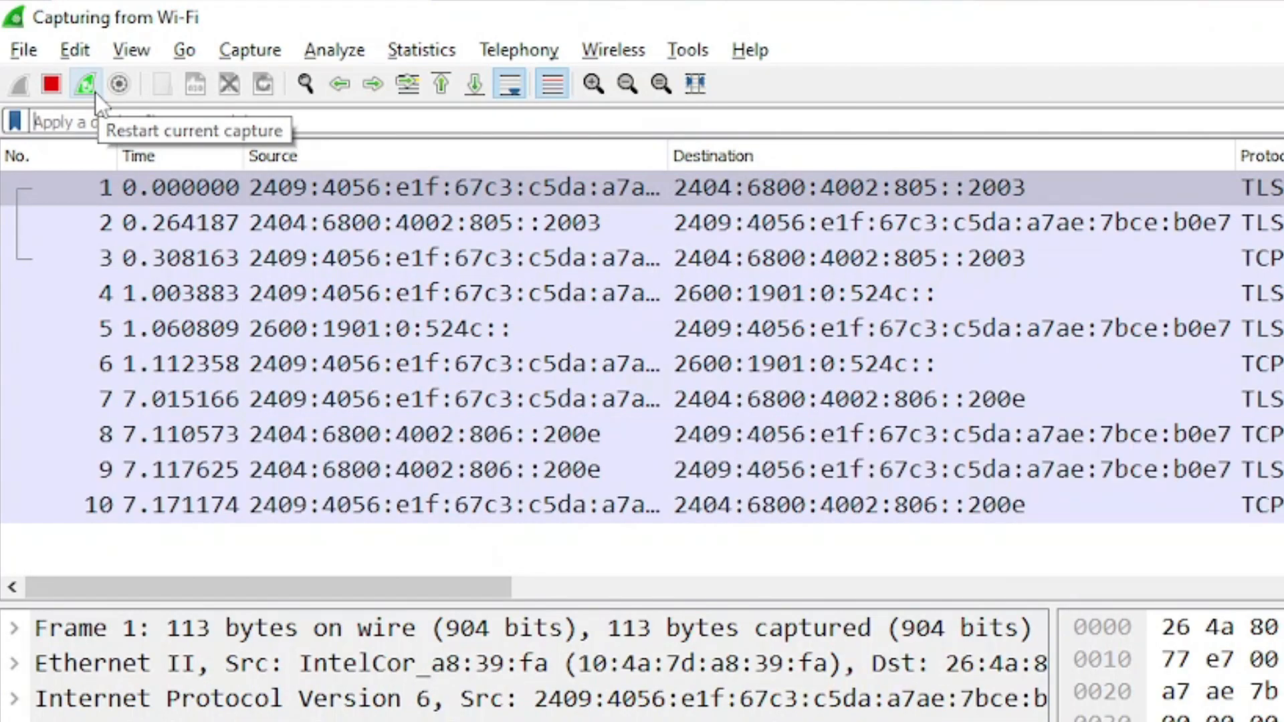
# Restart the running Wi-Fi capture without saving its packets, and stop the new capture
pyautogui.click(95, 93)
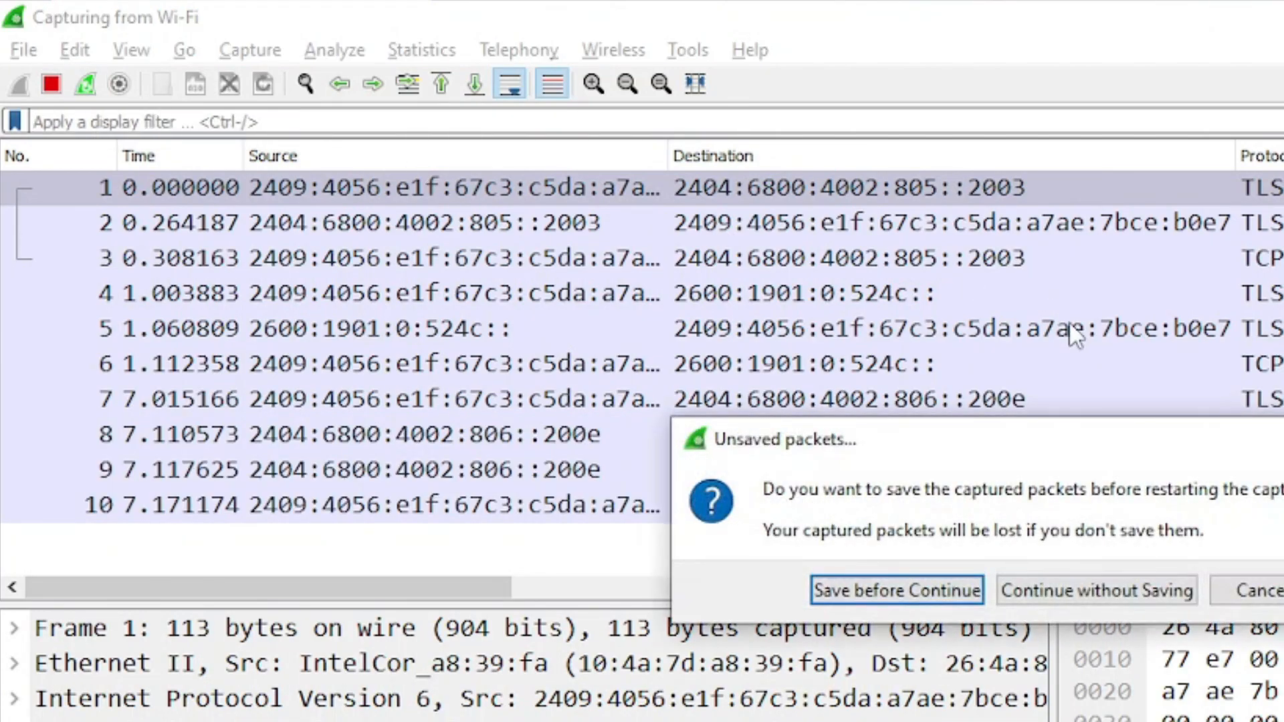
pyautogui.moveTo(1071, 428); pyautogui.dragTo(877, 336)
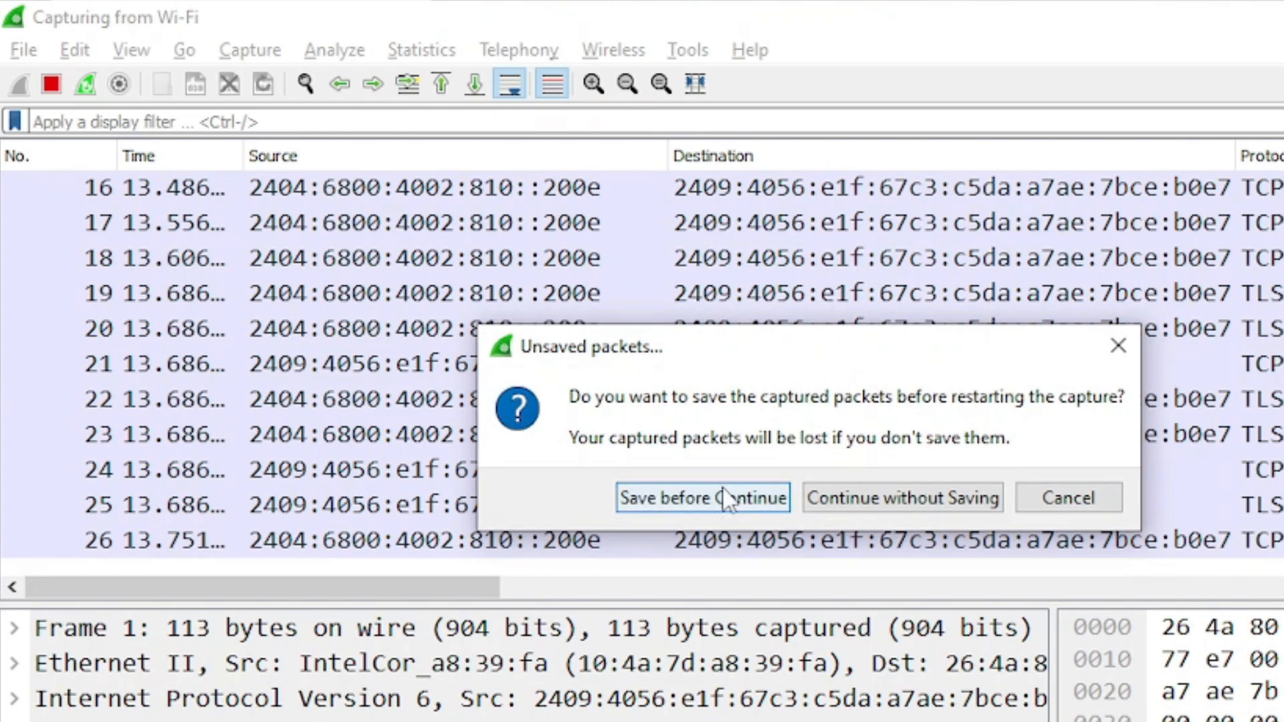
pyautogui.click(910, 503)
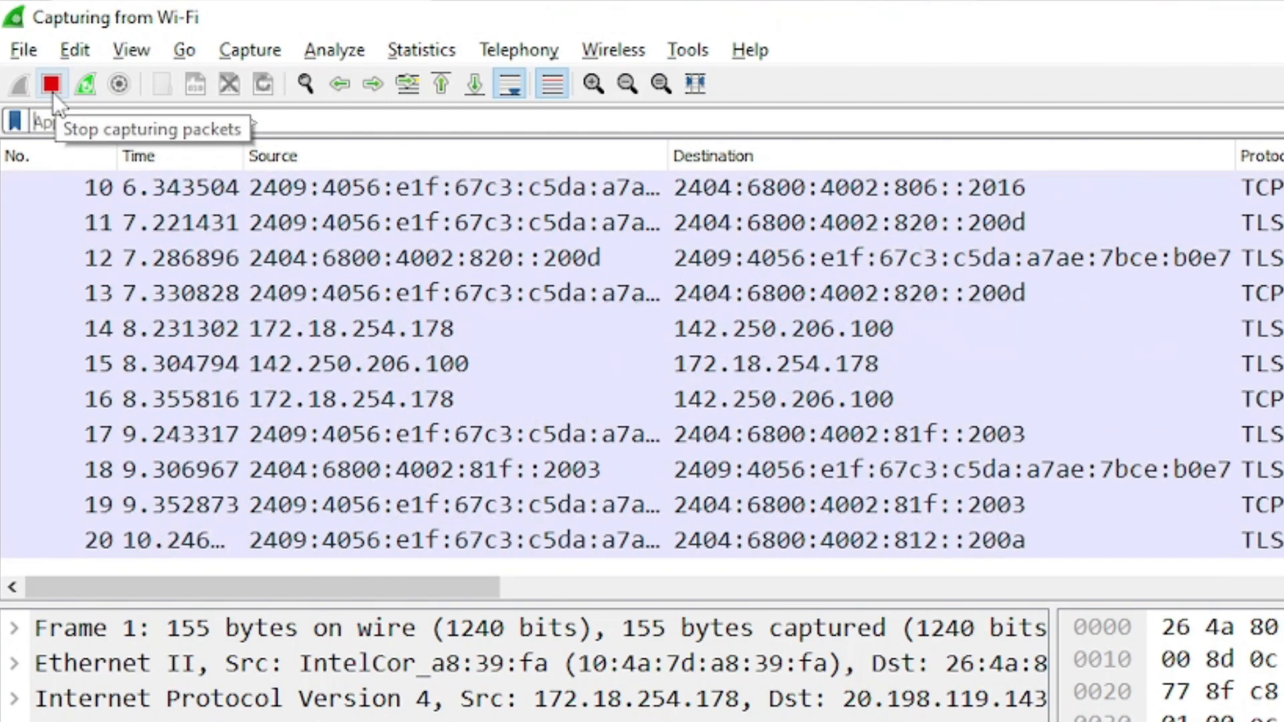
pyautogui.click(53, 92)
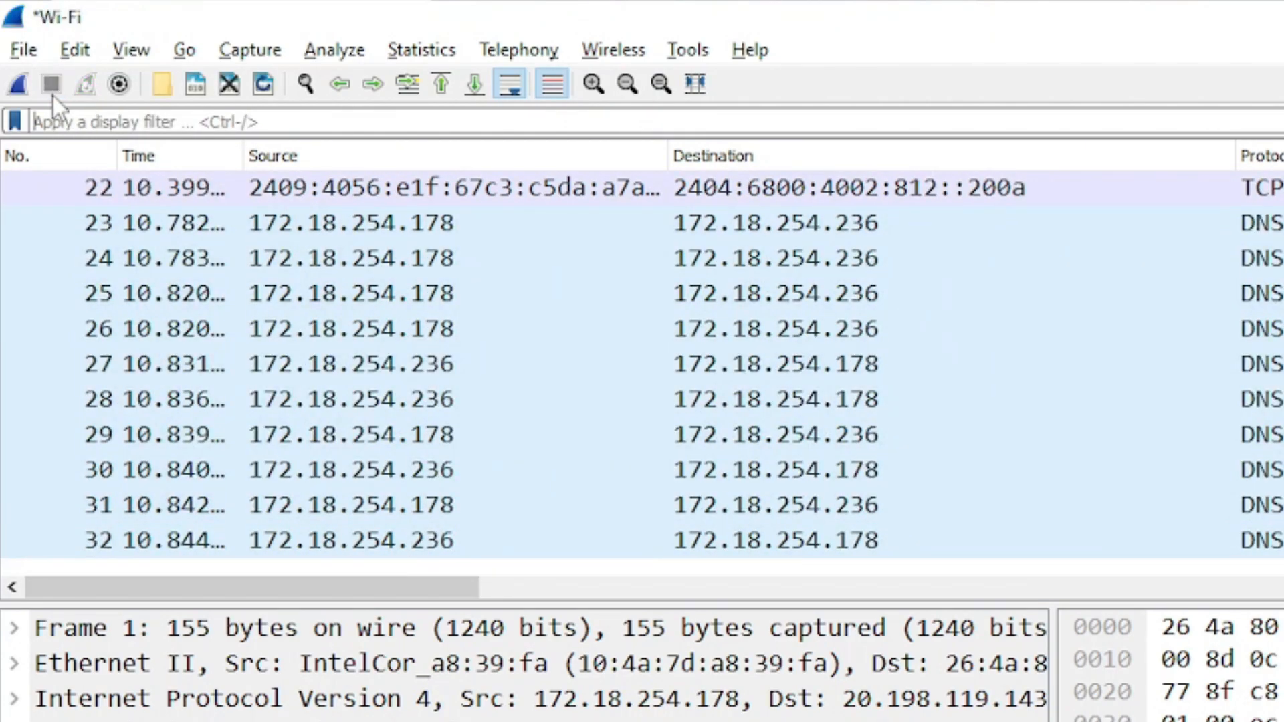
# Review the interfaces and their promiscuous mode settings in the capture options, and close them without starting a capture
pyautogui.click(119, 85)
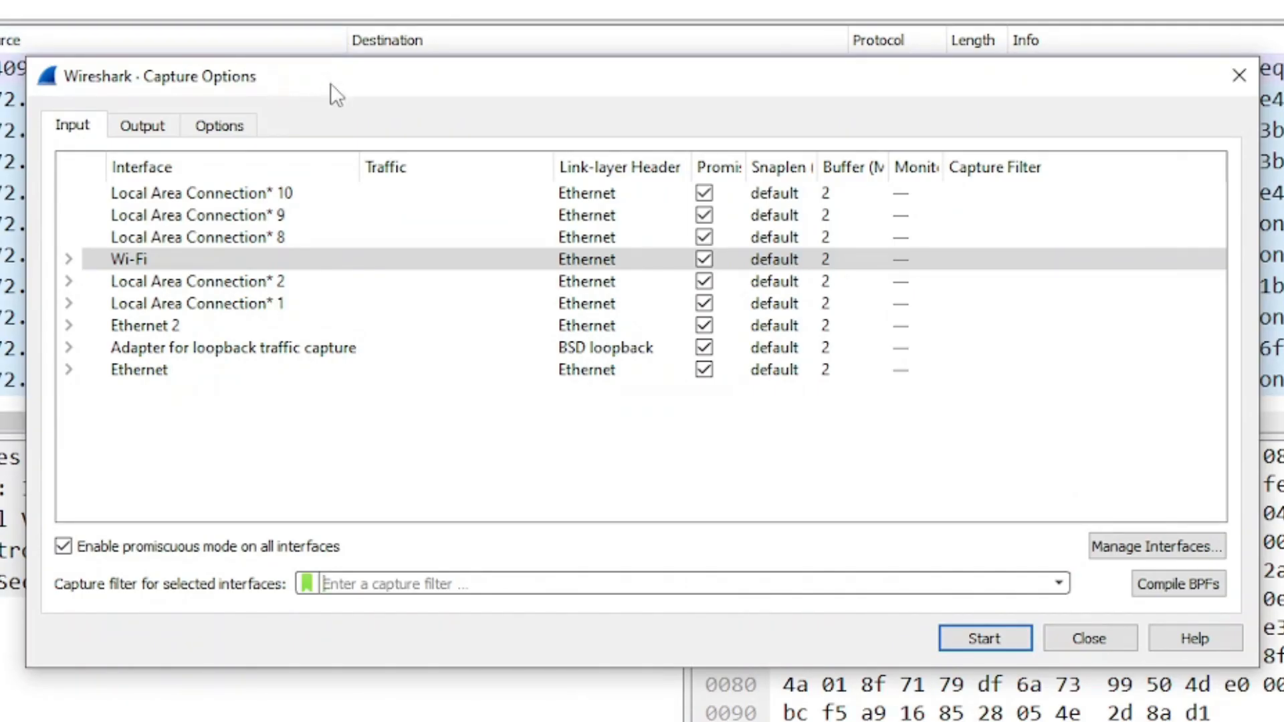
pyautogui.moveTo(348, 79); pyautogui.dragTo(323, 44)
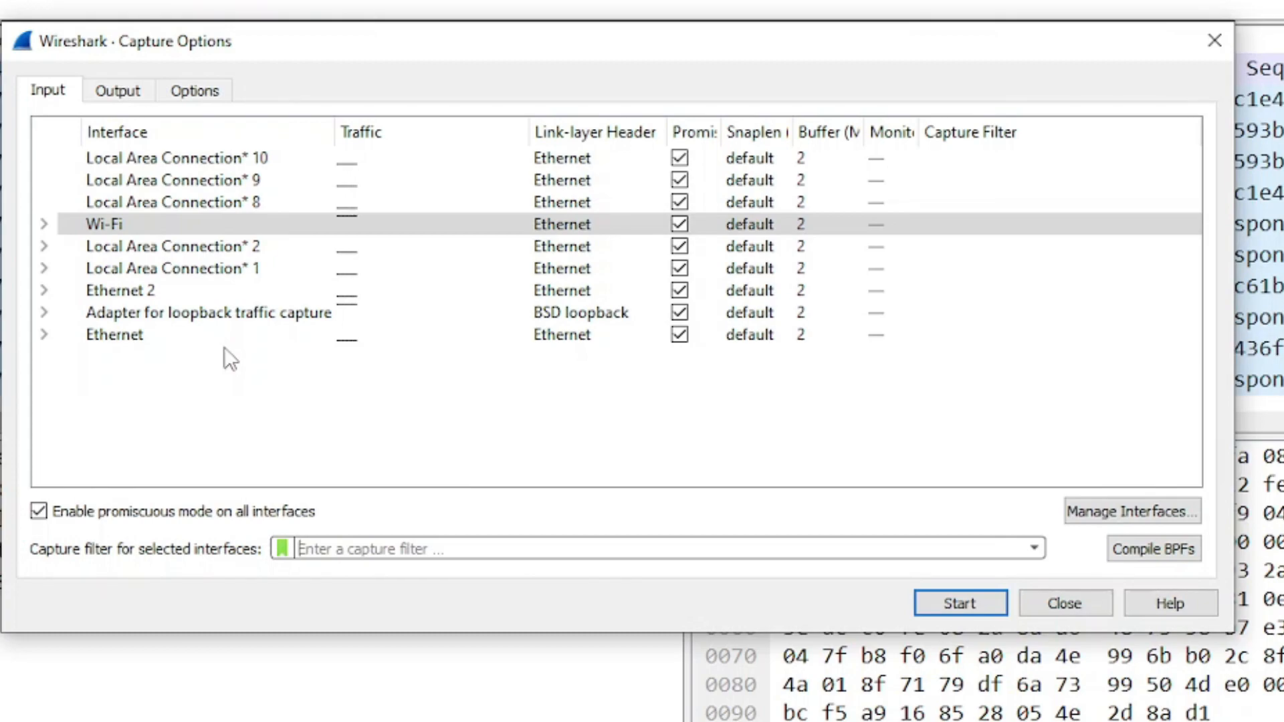
pyautogui.moveTo(224, 342)
pyautogui.doubleClick(722, 131)
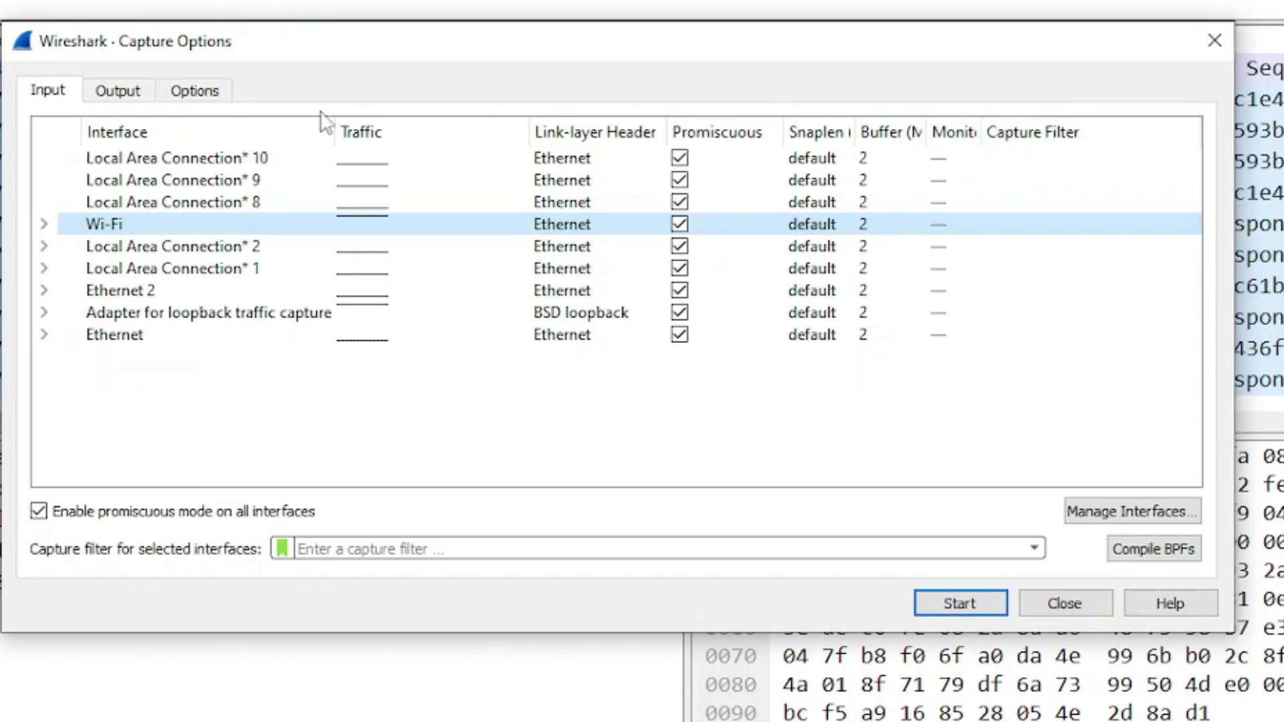
pyautogui.click(1047, 603)
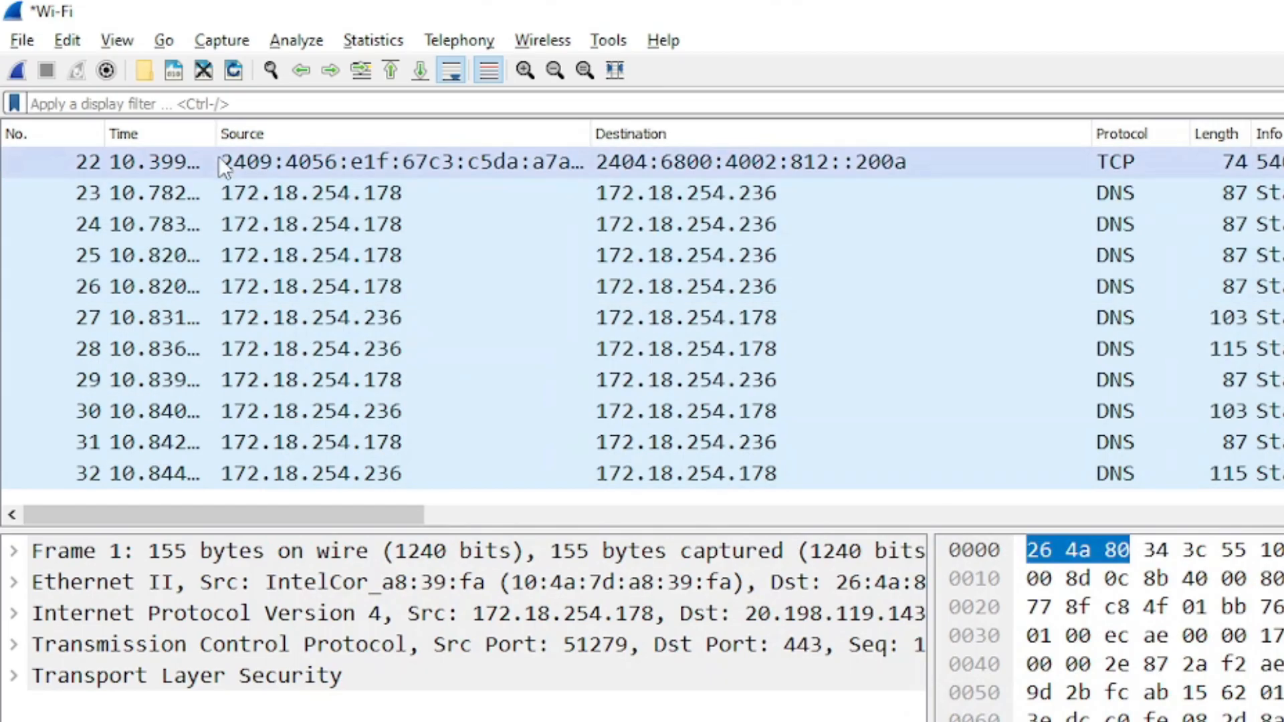
# Open the saved capture file "packets" from Documents, discarding the unsaved packets of the current capture
pyautogui.click(144, 68)
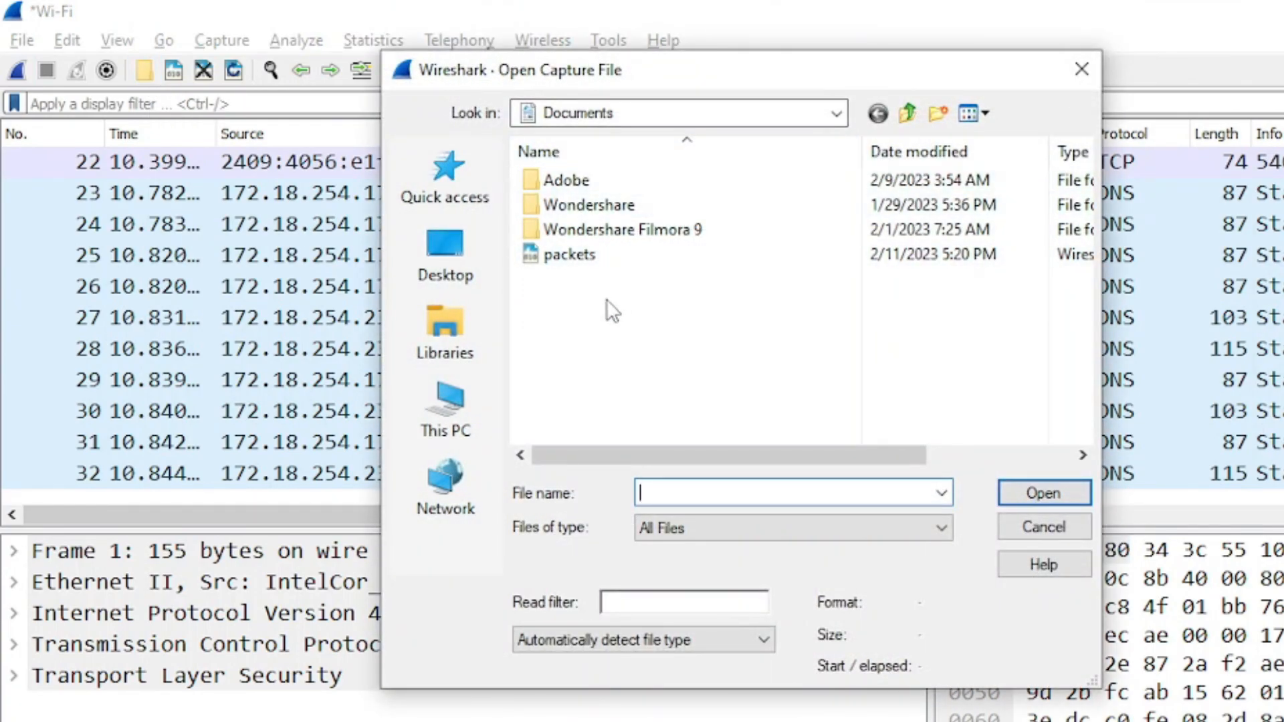
pyautogui.click(557, 261)
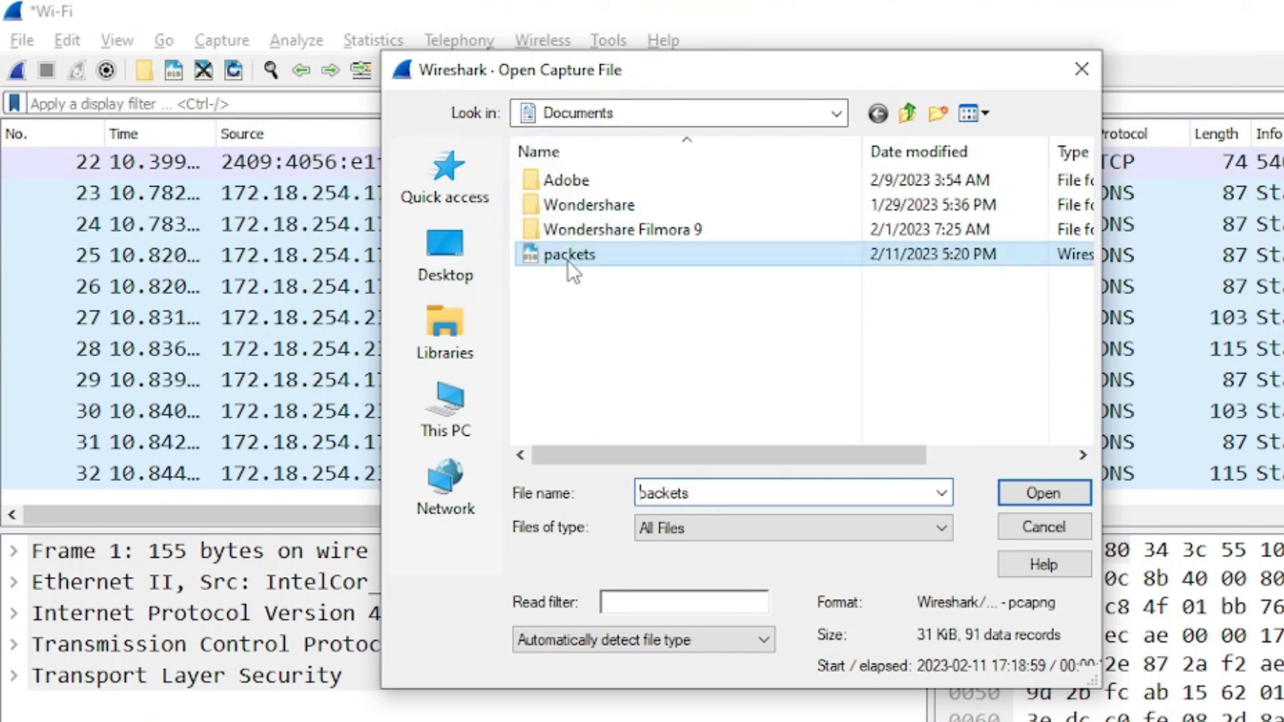
pyautogui.doubleClick(567, 258)
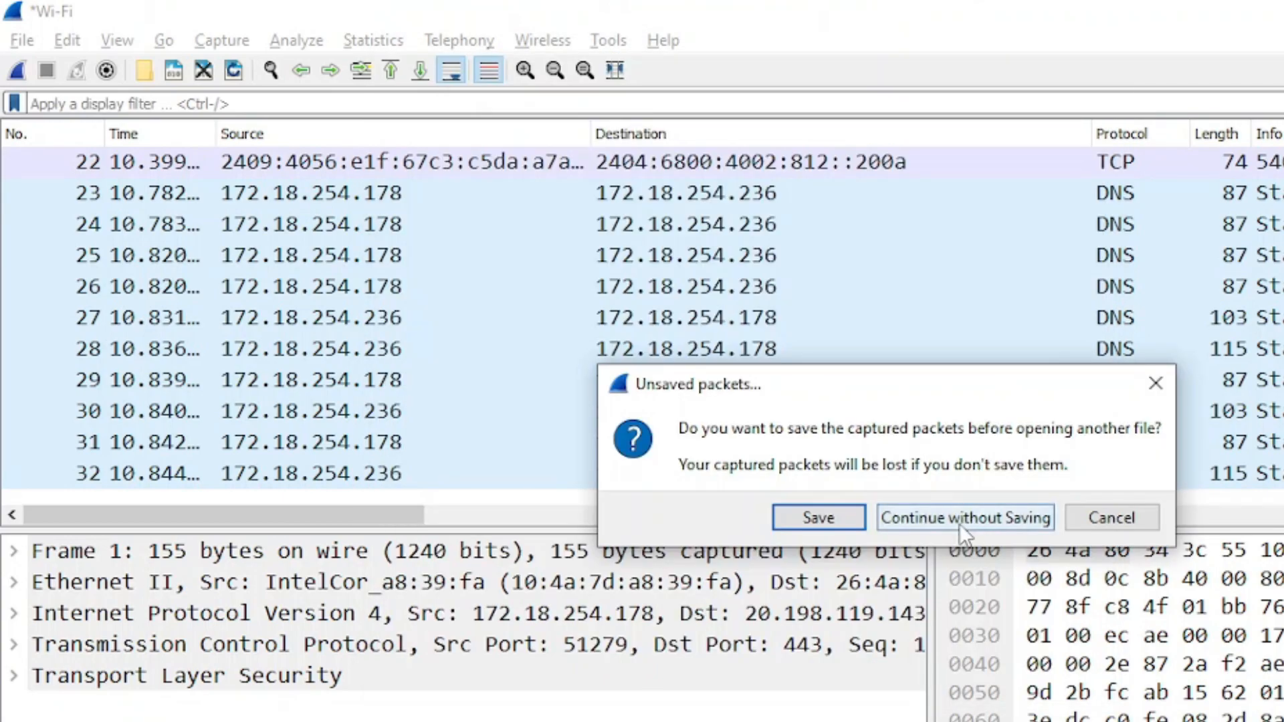
pyautogui.click(960, 519)
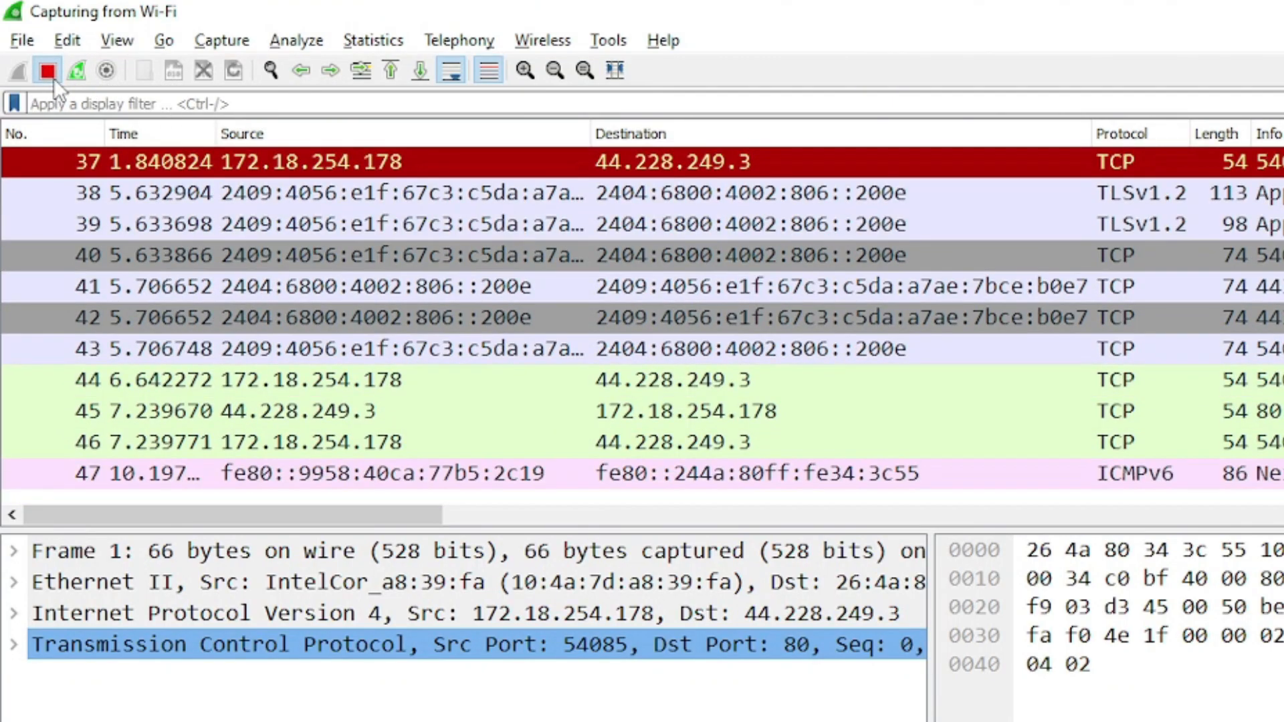
# Stop the running Wi-Fi capture
pyautogui.click(53, 76)
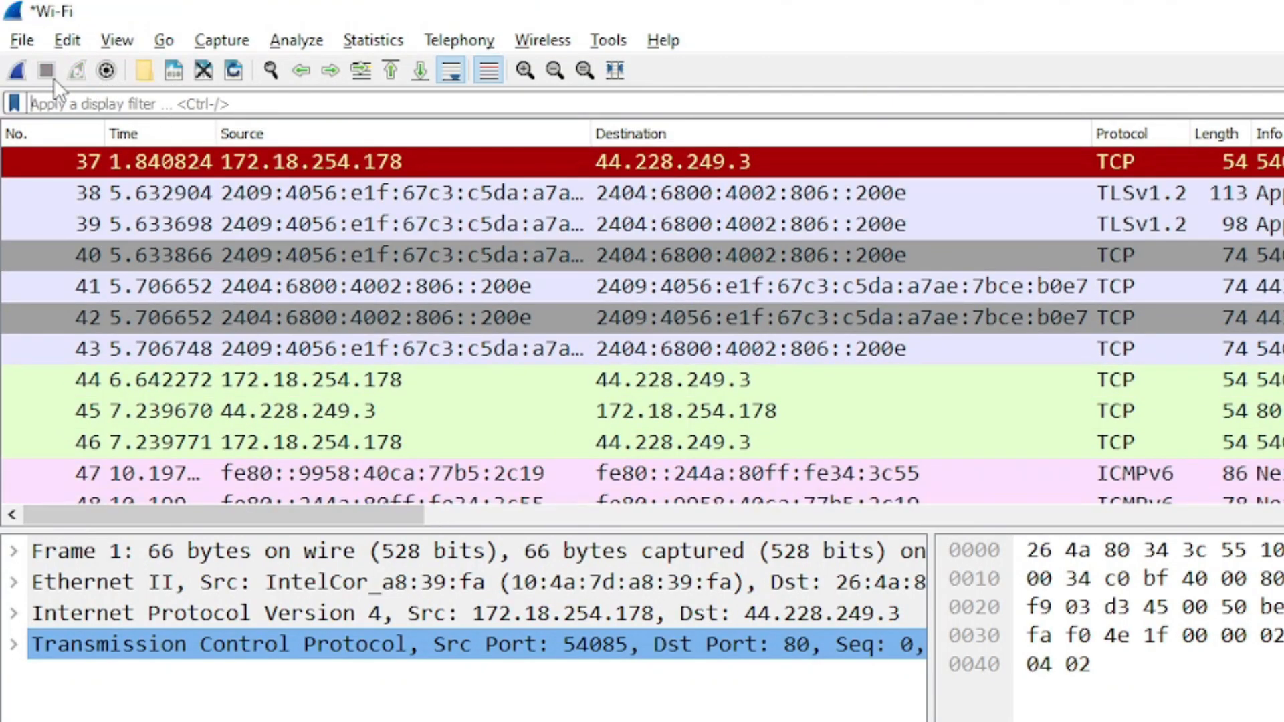
pyautogui.click(171, 77)
pyautogui.write('rtgr')
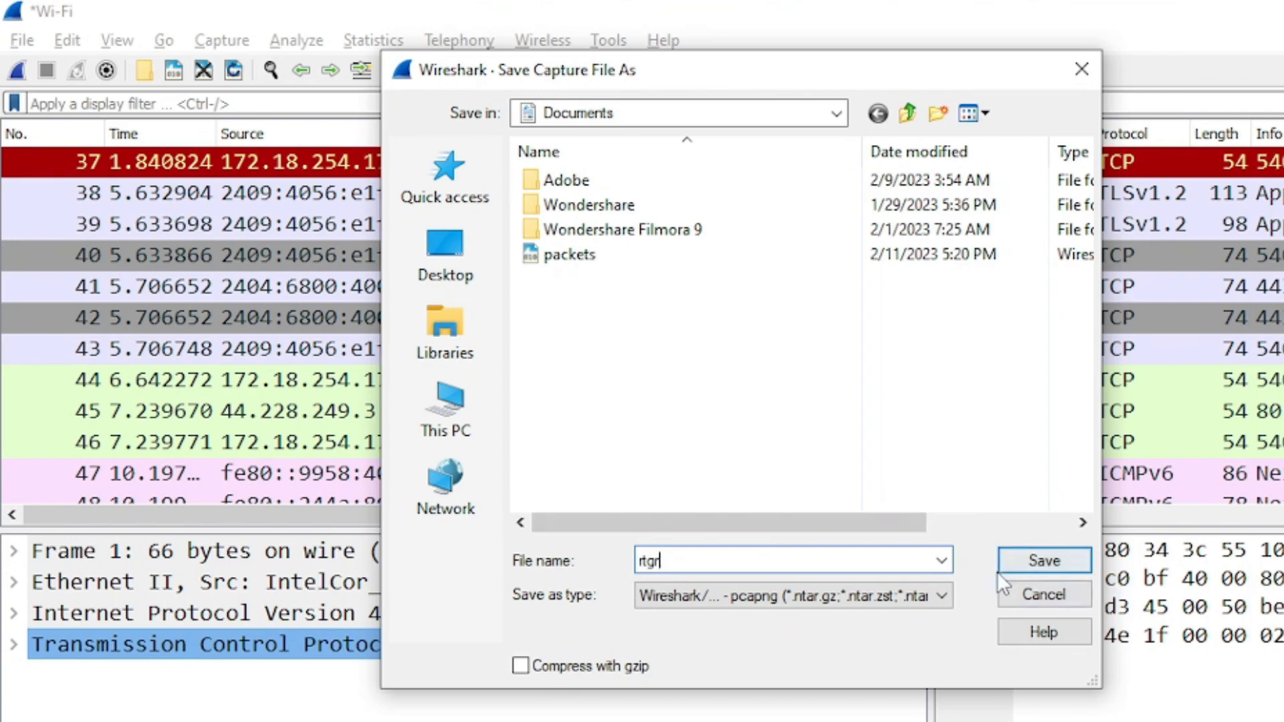
pyautogui.click(1030, 595)
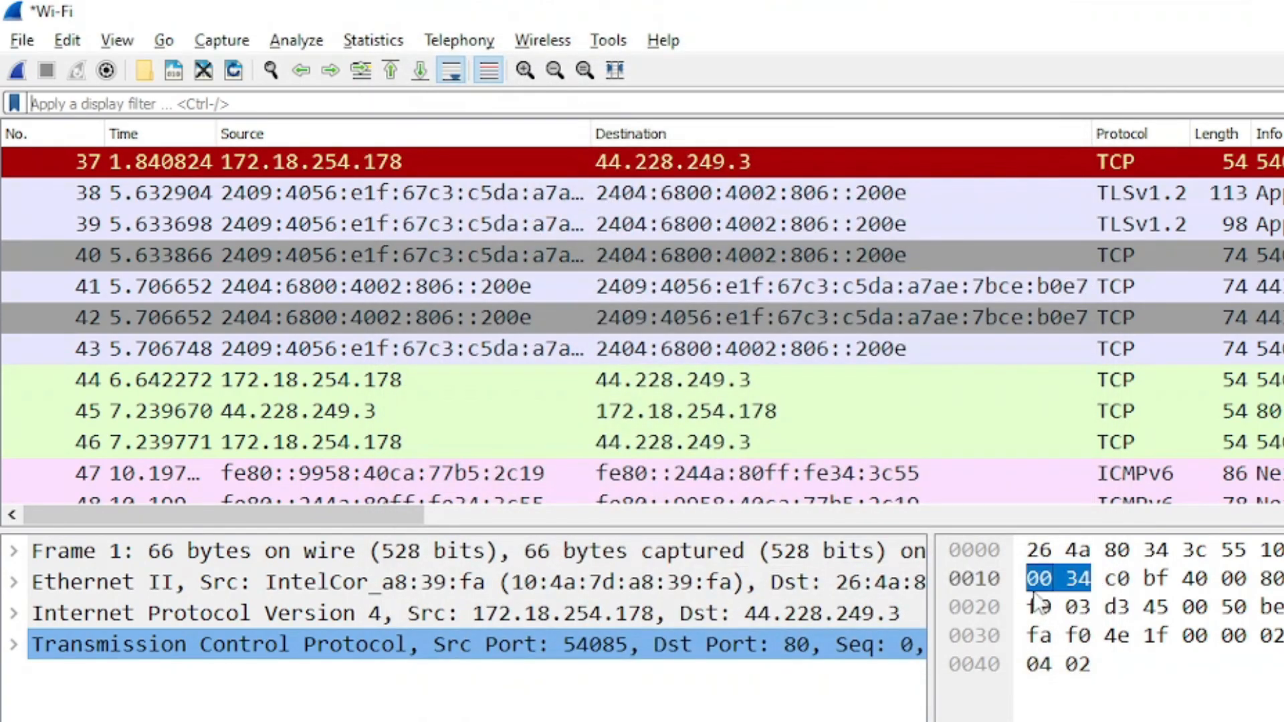
pyautogui.moveTo(1130, 549); pyautogui.dragTo(1027, 550)
pyautogui.click(30, 39)
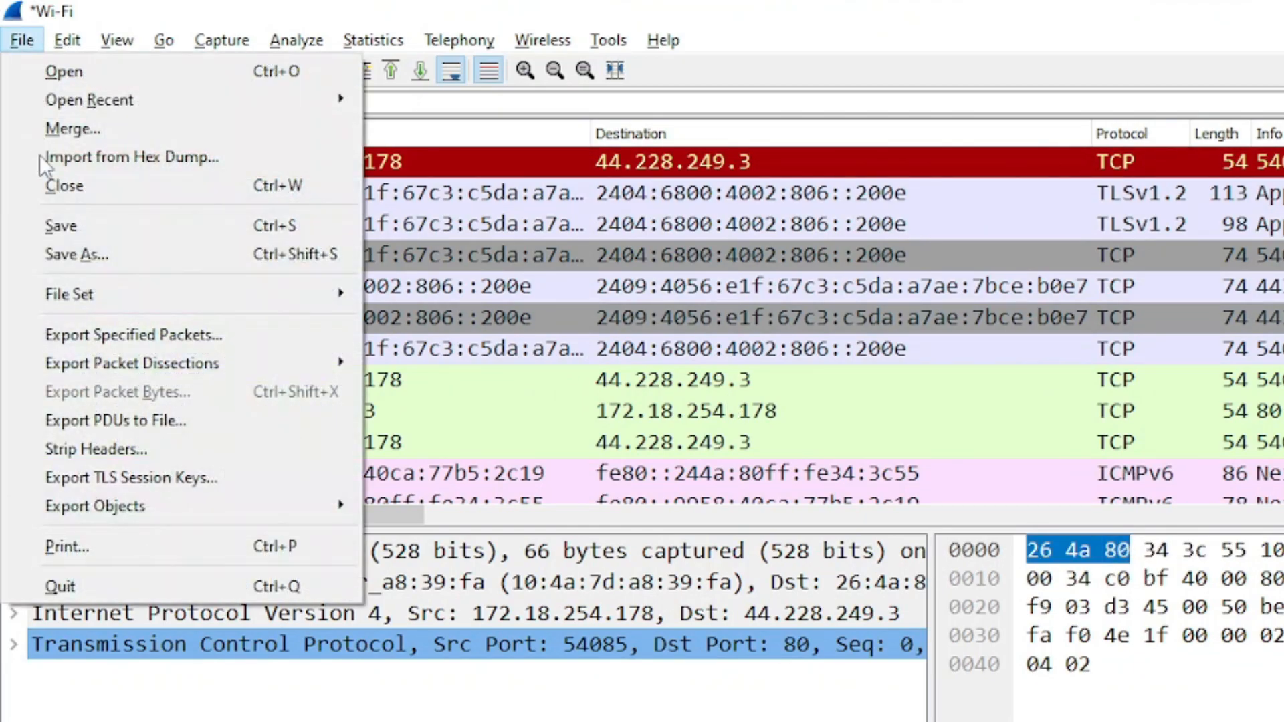
pyautogui.click(779, 317)
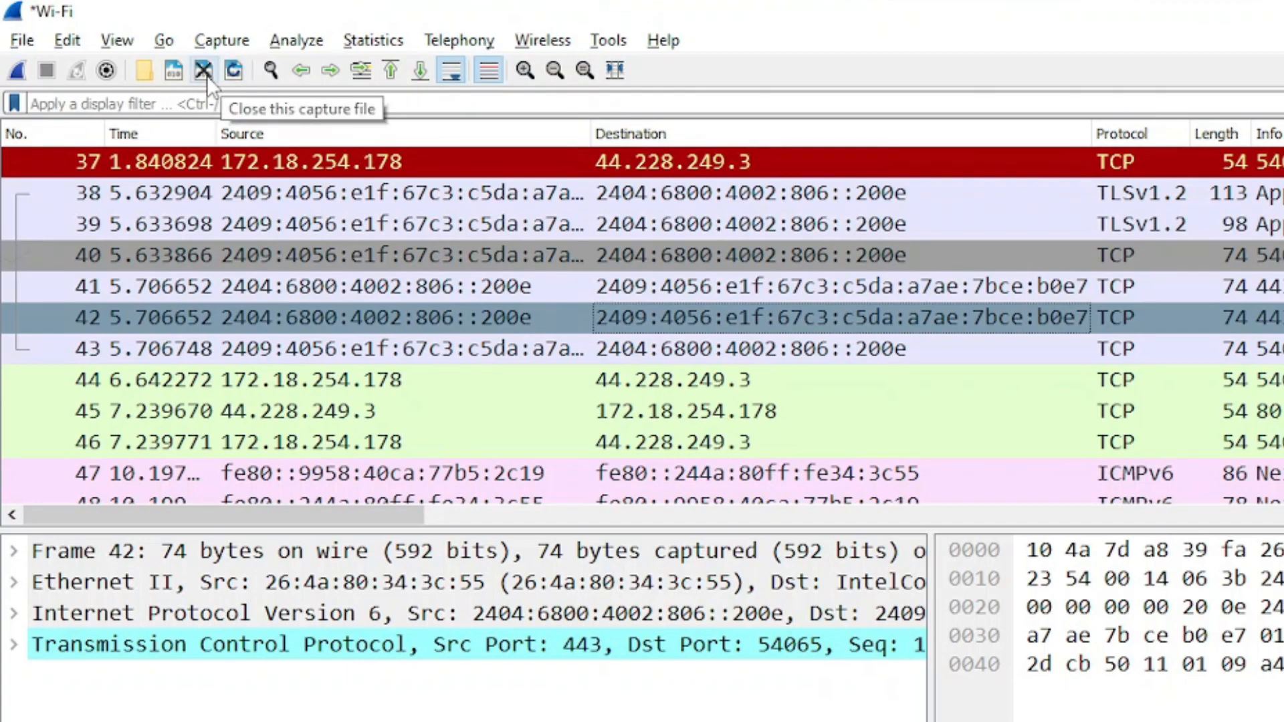
# Close the current capture file without saving its packets, and start a new capture on the Wi-Fi interface
pyautogui.click(207, 75)
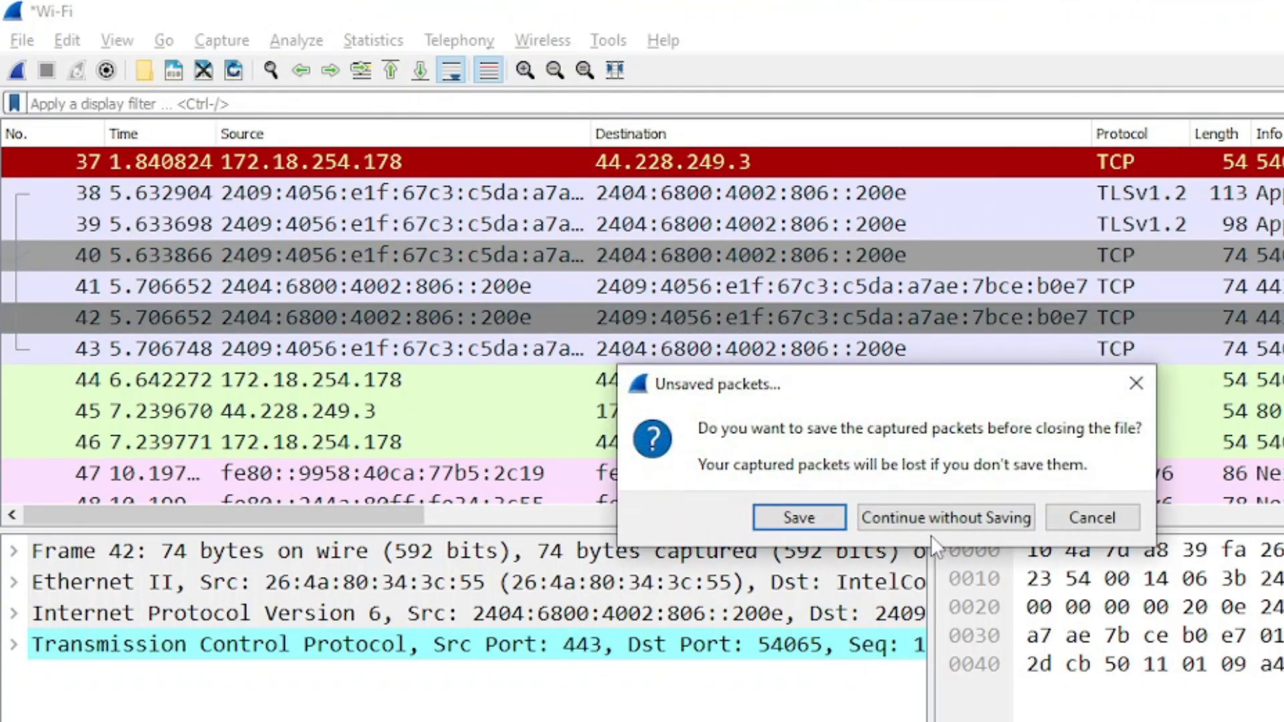
pyautogui.click(912, 518)
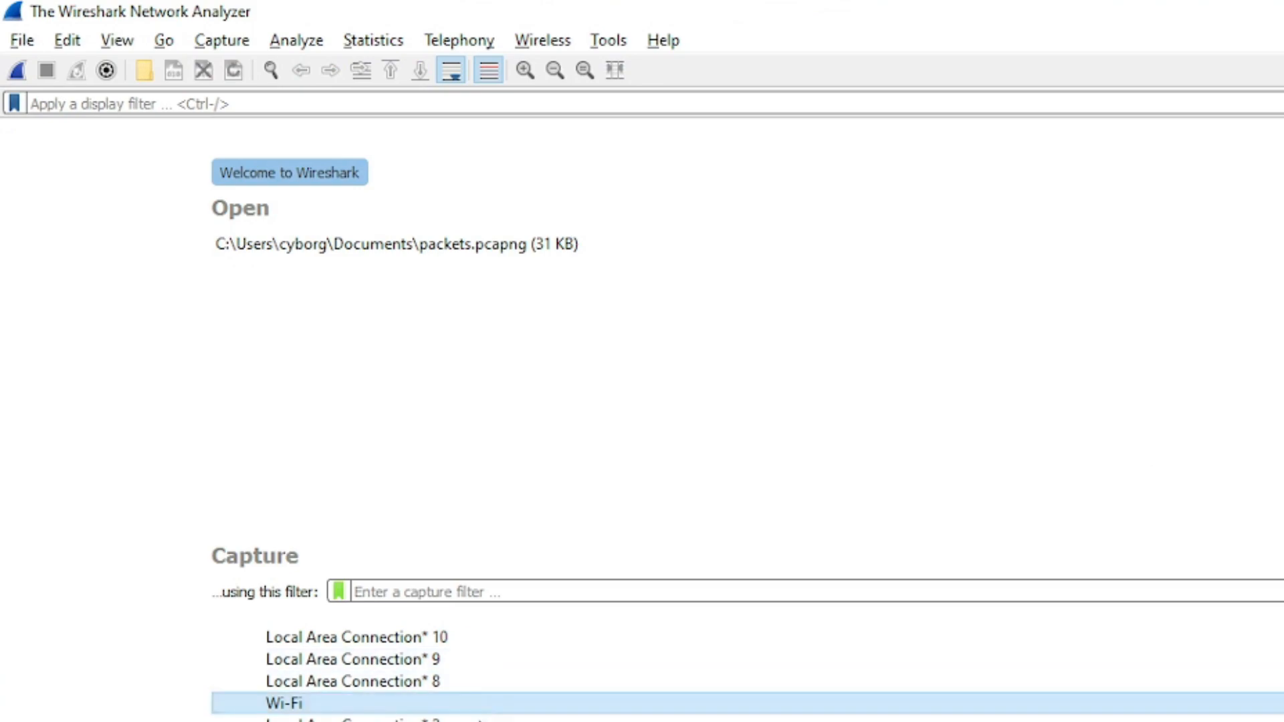
pyautogui.click(324, 695)
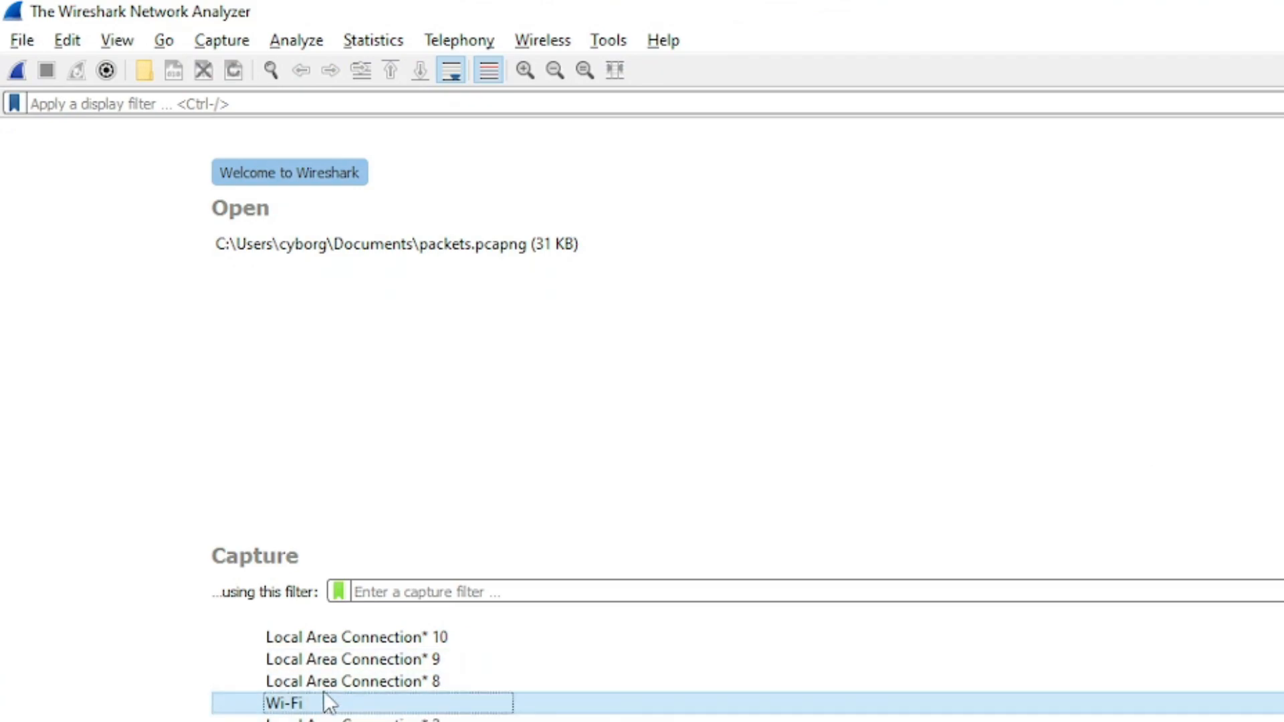
pyautogui.click(322, 688)
pyautogui.doubleClick(323, 699)
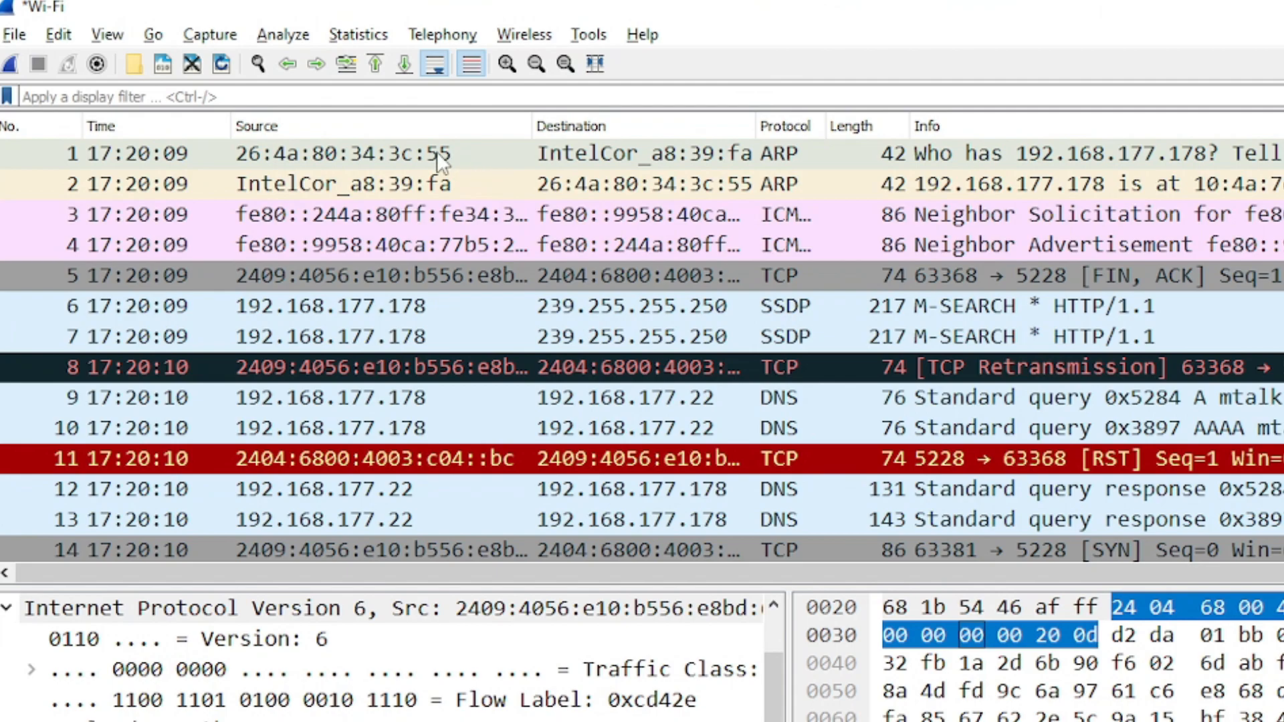
# Search the packet list for the string "Payload" with the Find Packet function
pyautogui.click(251, 67)
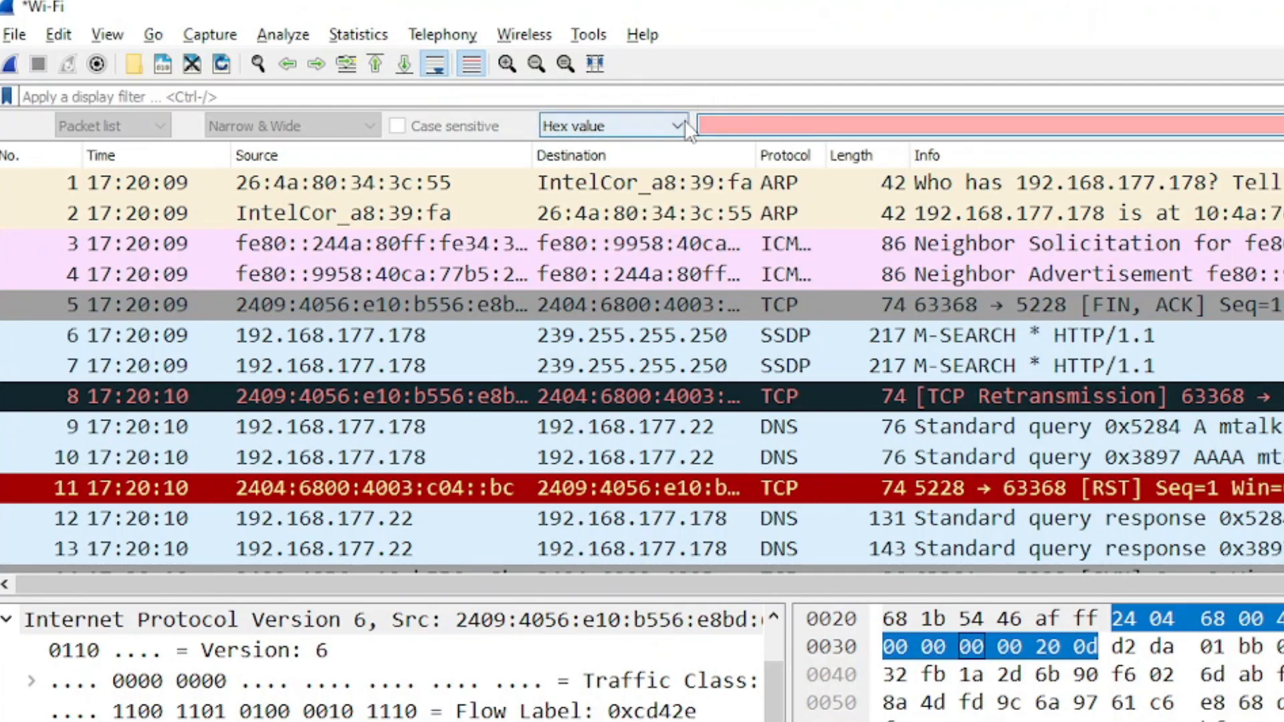
pyautogui.click(659, 127)
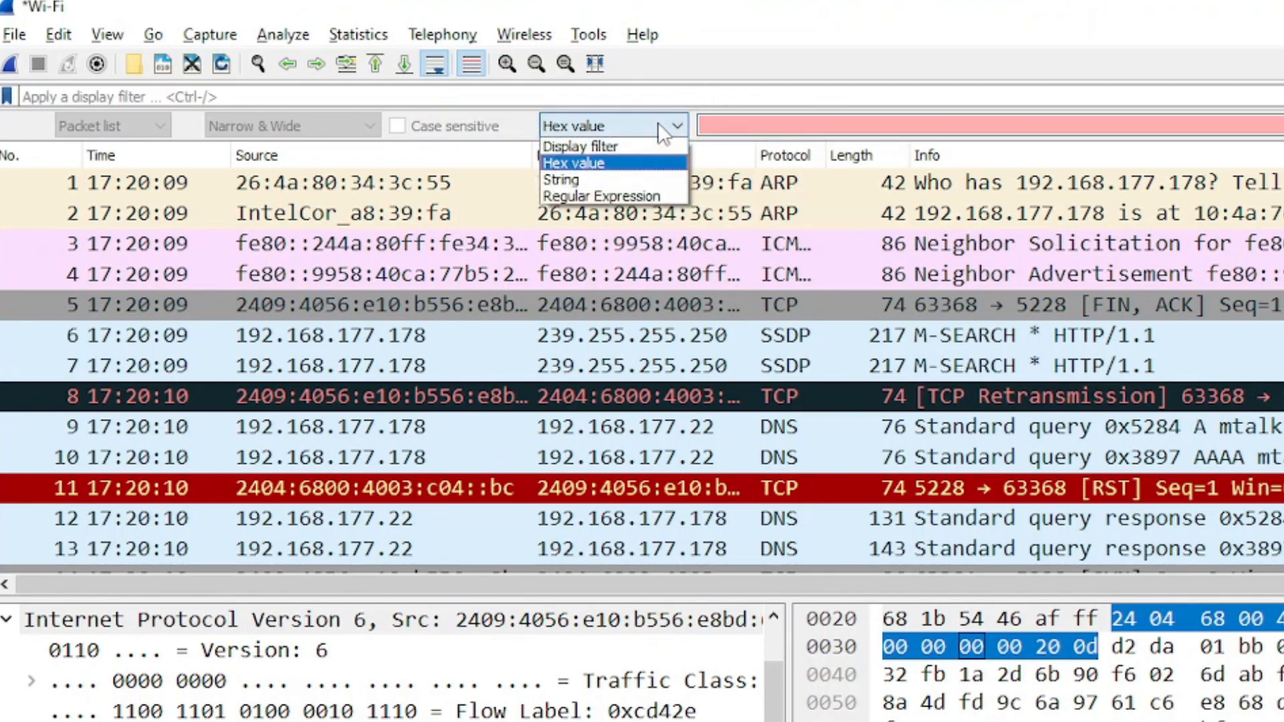
pyautogui.click(608, 178)
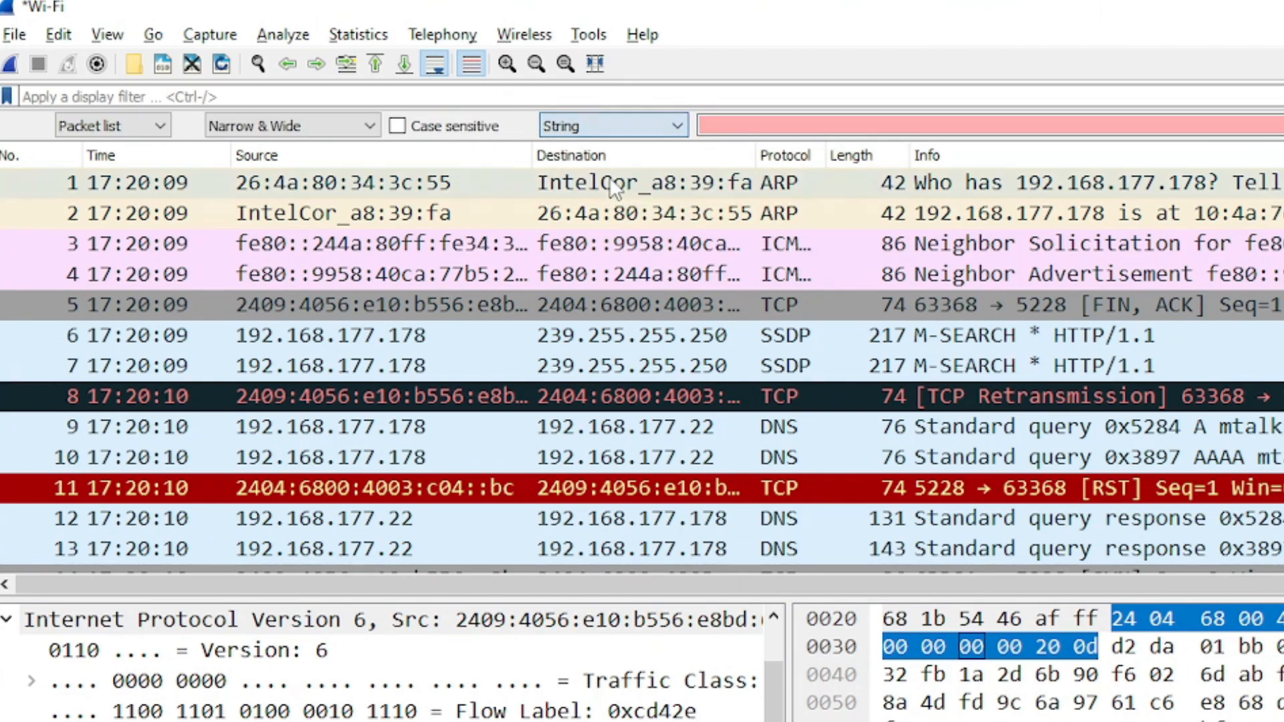
pyautogui.click(745, 123)
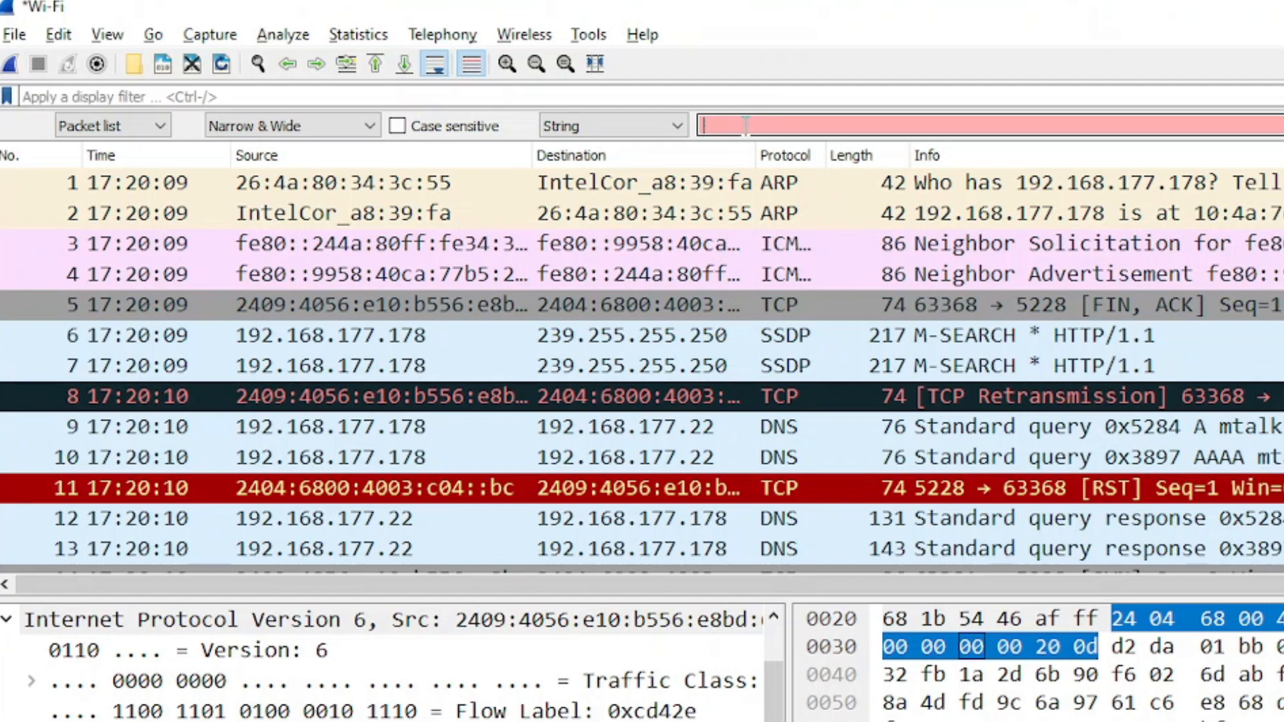
pyautogui.write('Payl')
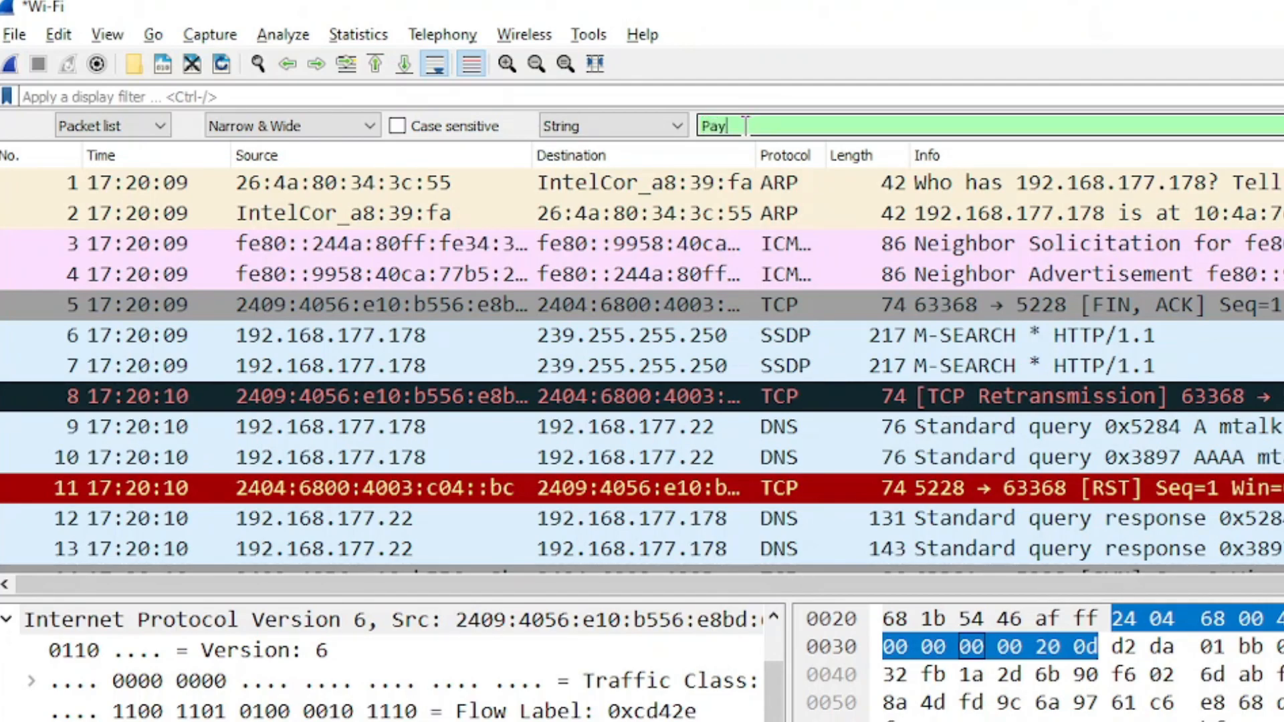
pyautogui.write('oad')
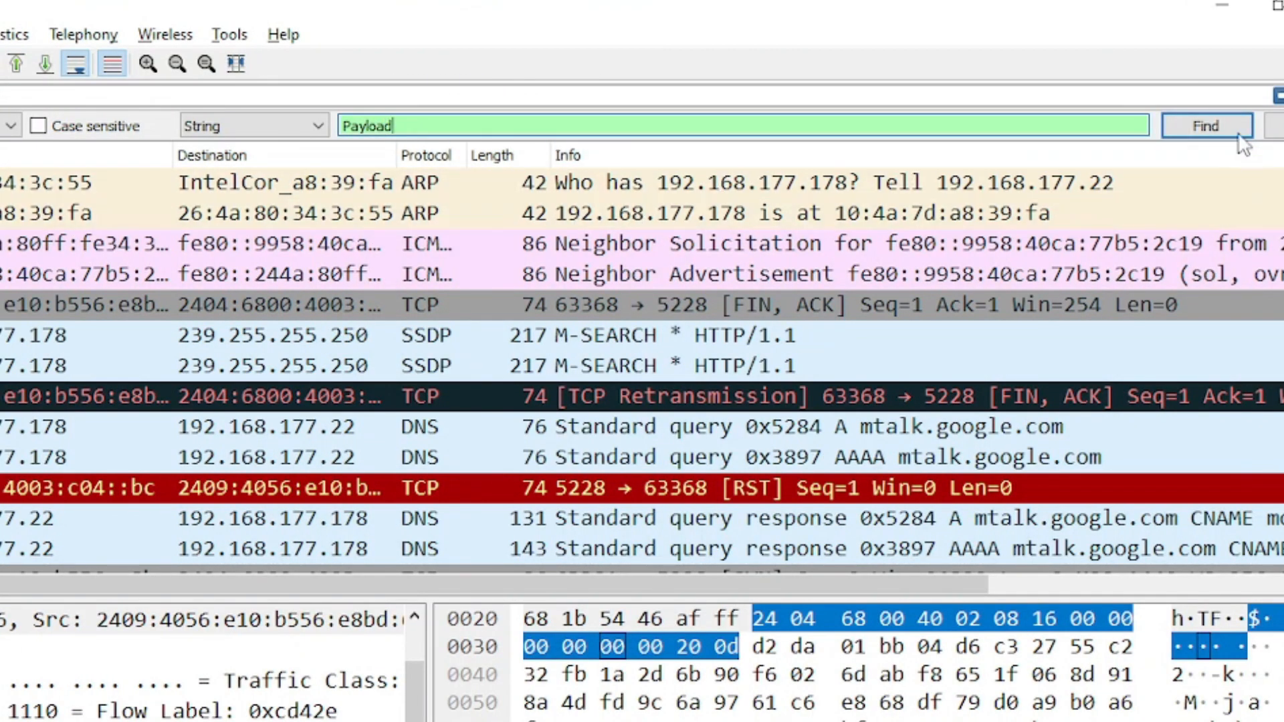
pyautogui.click(1202, 128)
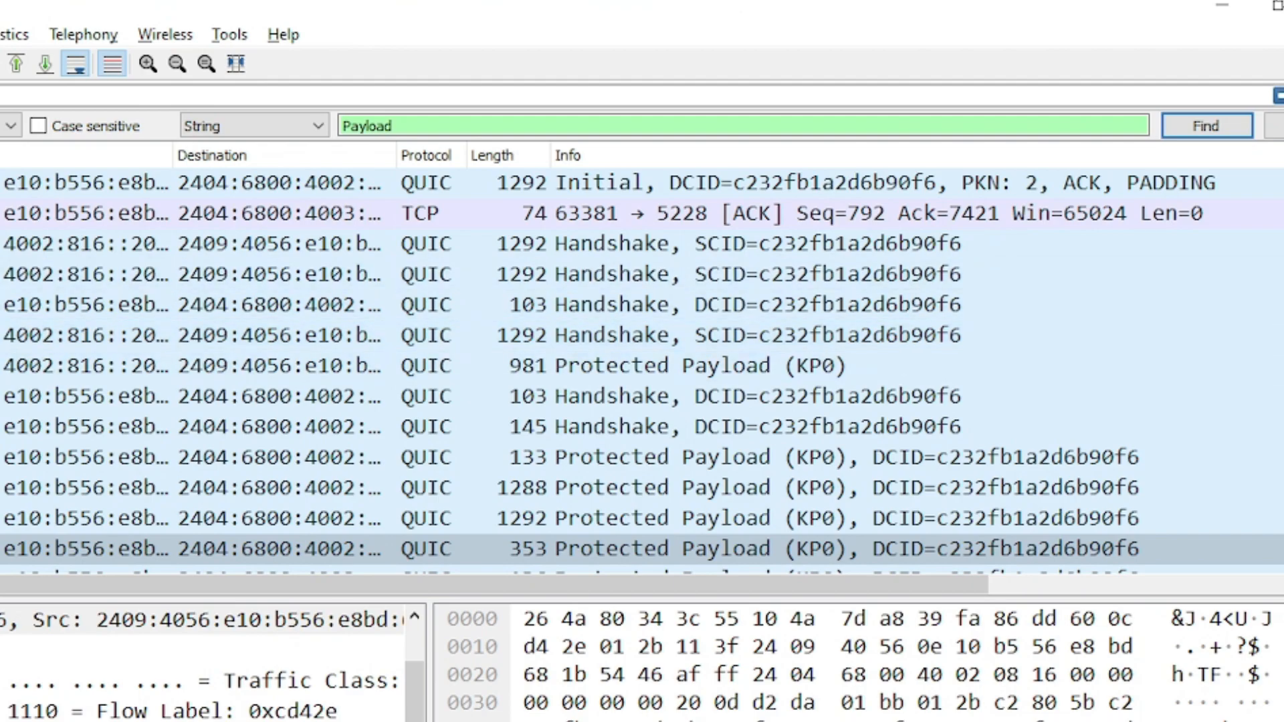
pyautogui.scroll(-2, 642, 388)
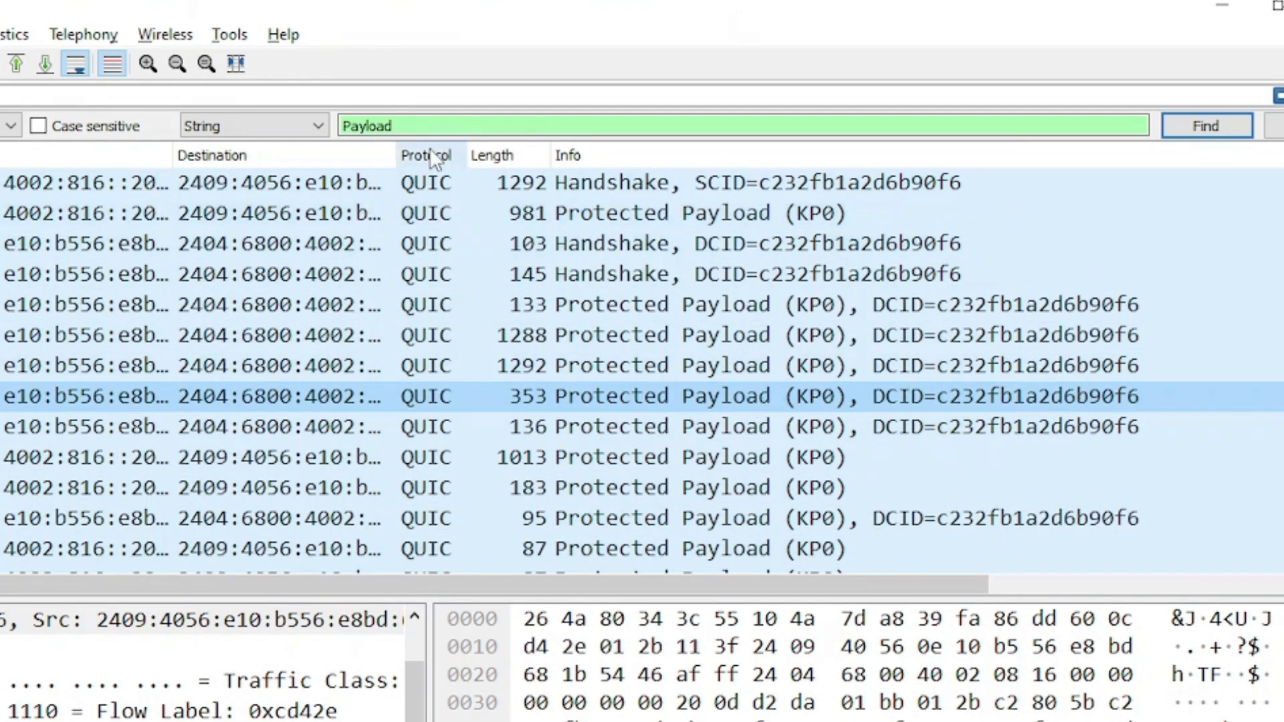
# Find the next four packets that match the string "Payload"
pyautogui.moveTo(422, 126); pyautogui.dragTo(341, 127)
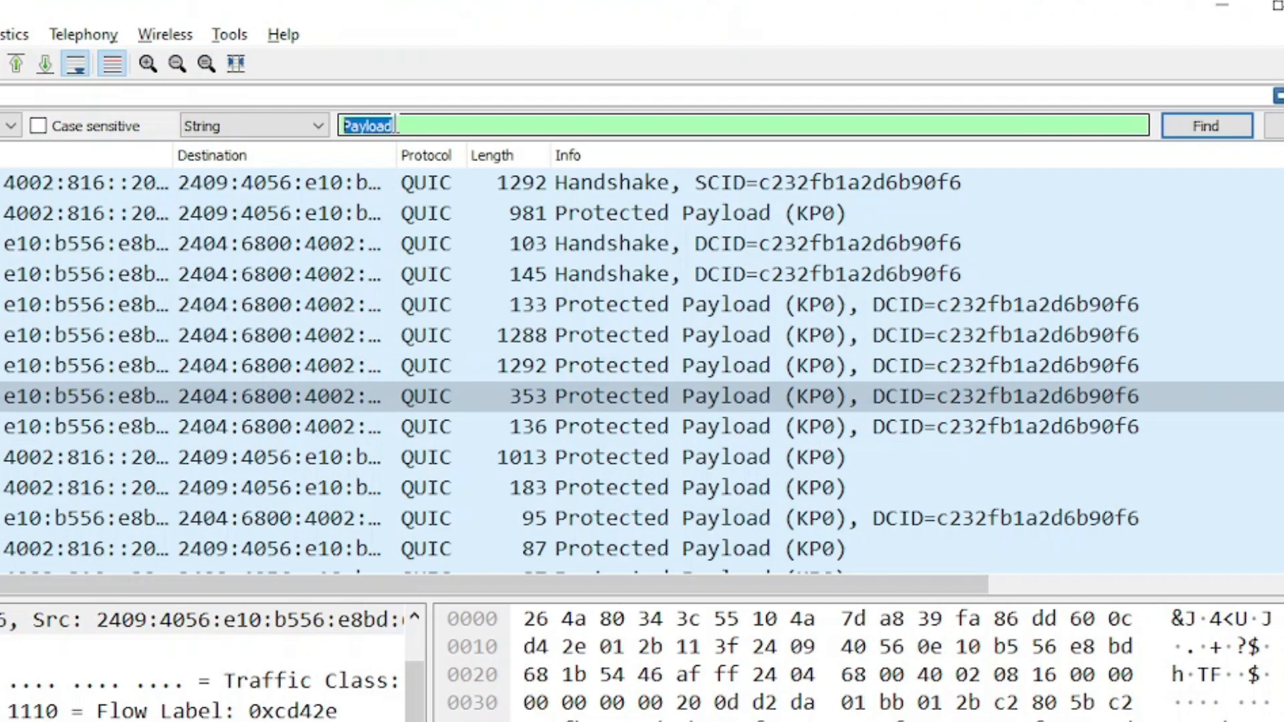
pyautogui.click(409, 125)
pyautogui.moveTo(396, 124); pyautogui.dragTo(346, 125)
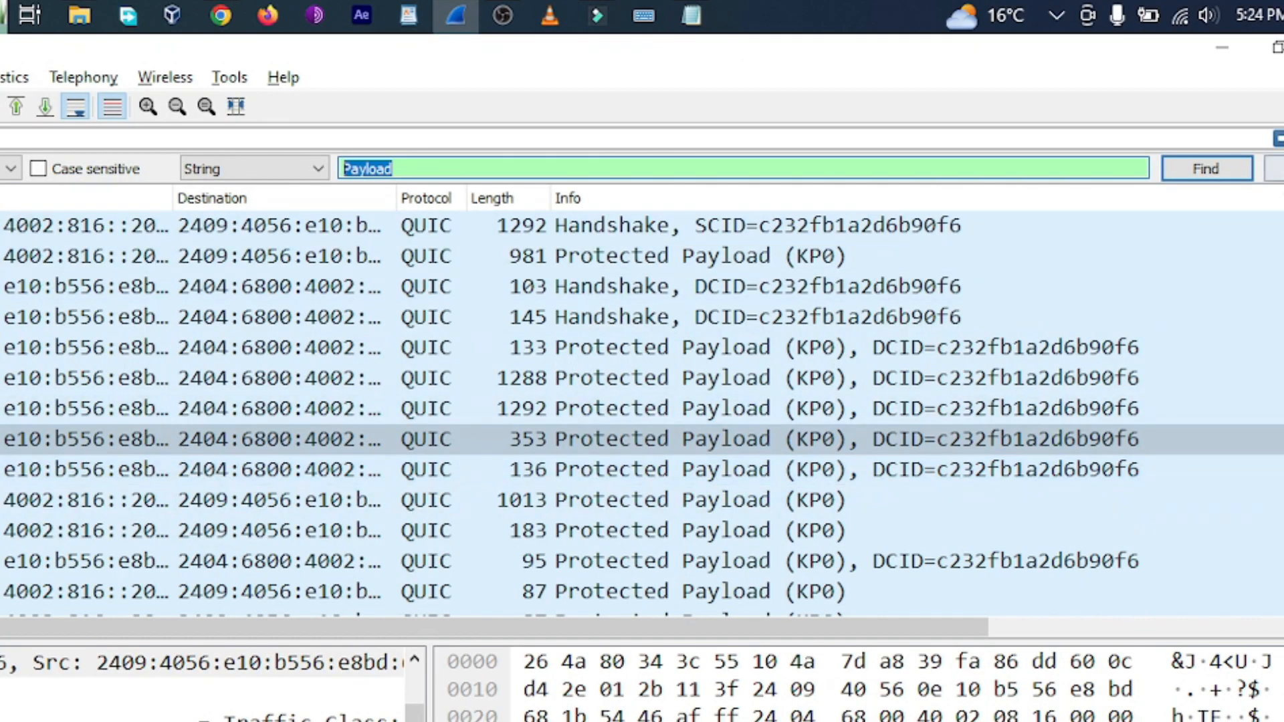
pyautogui.click(1182, 171)
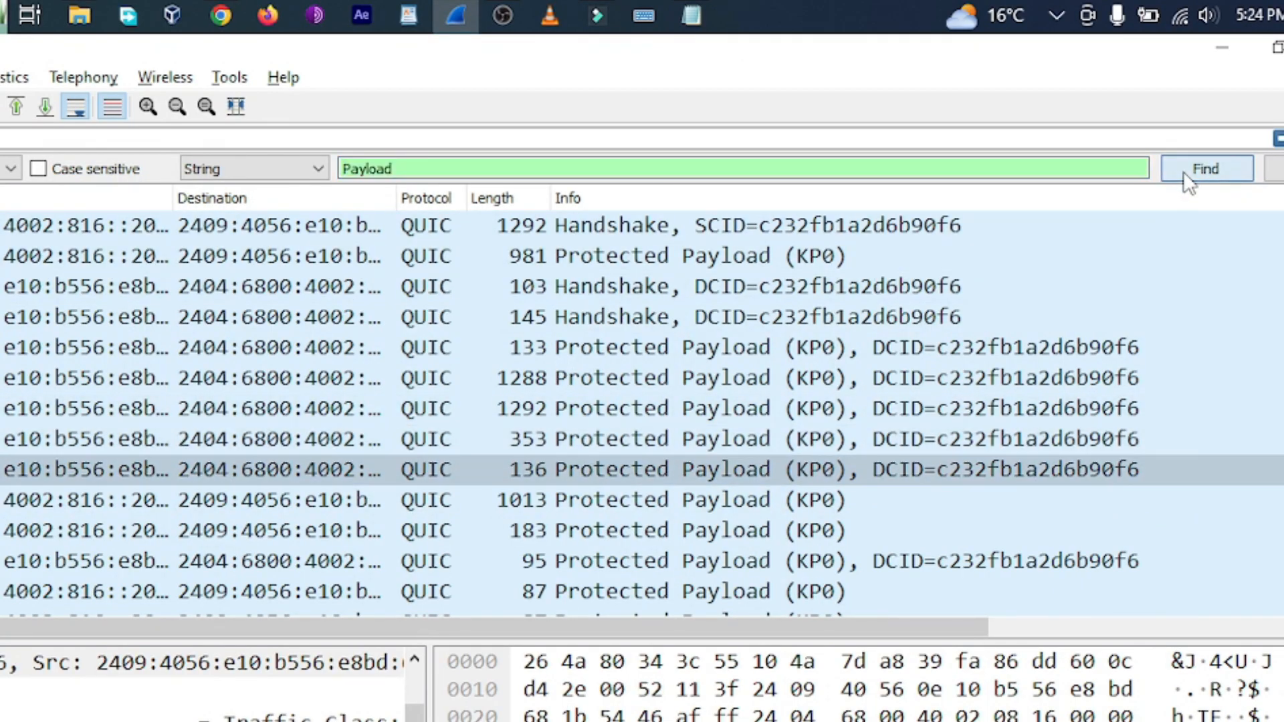
pyautogui.click(1184, 171)
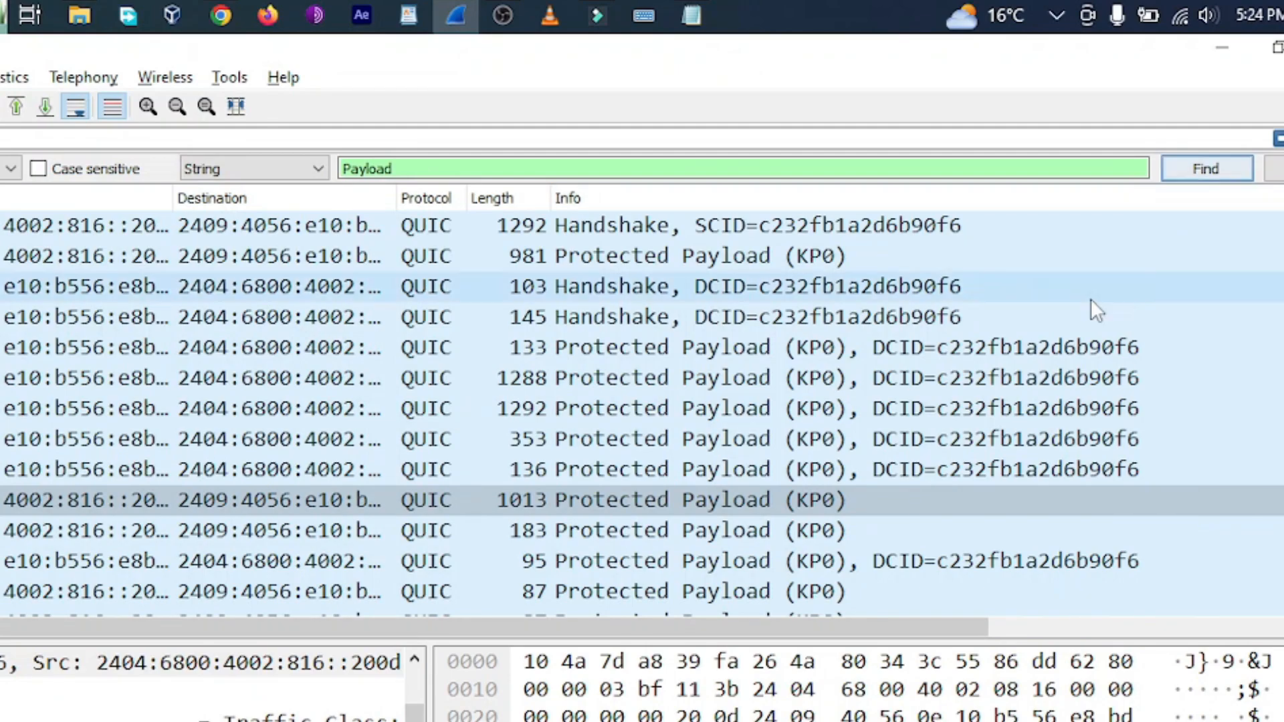
pyautogui.click(1210, 175)
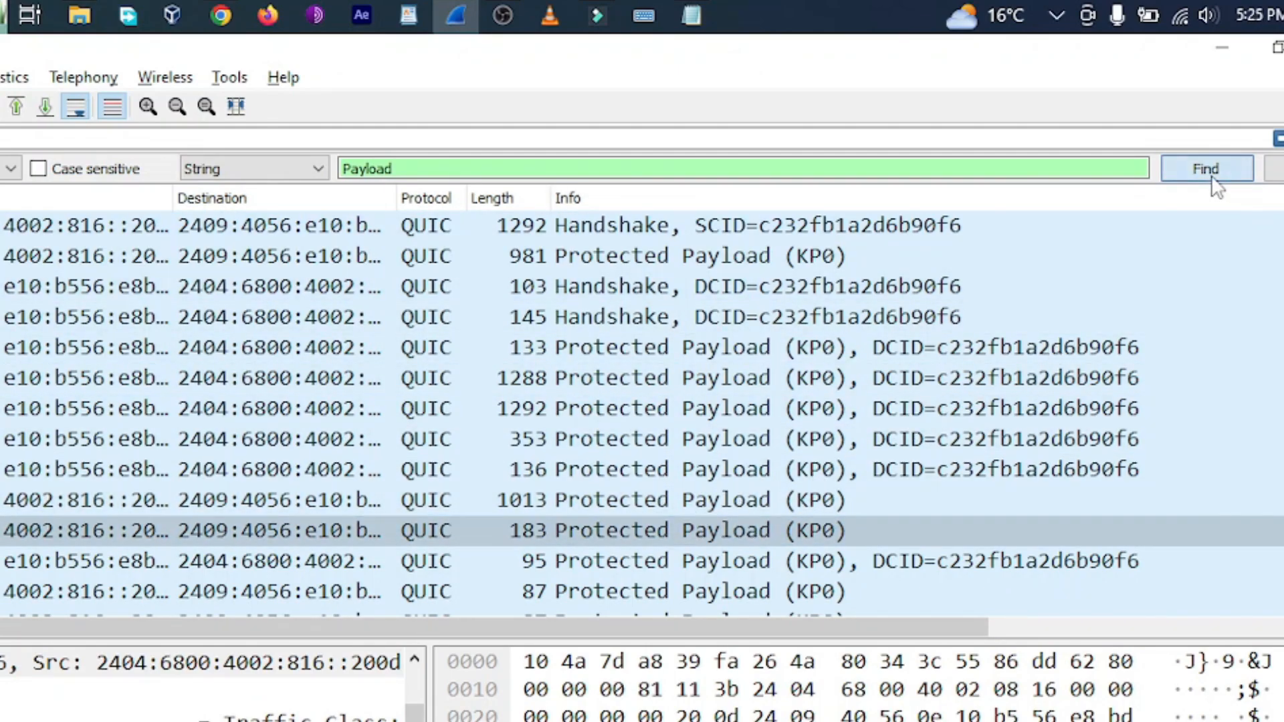
pyautogui.click(1207, 173)
# Search the capture for the hex value 4a, and look through the packets around the match
pyautogui.click(319, 170)
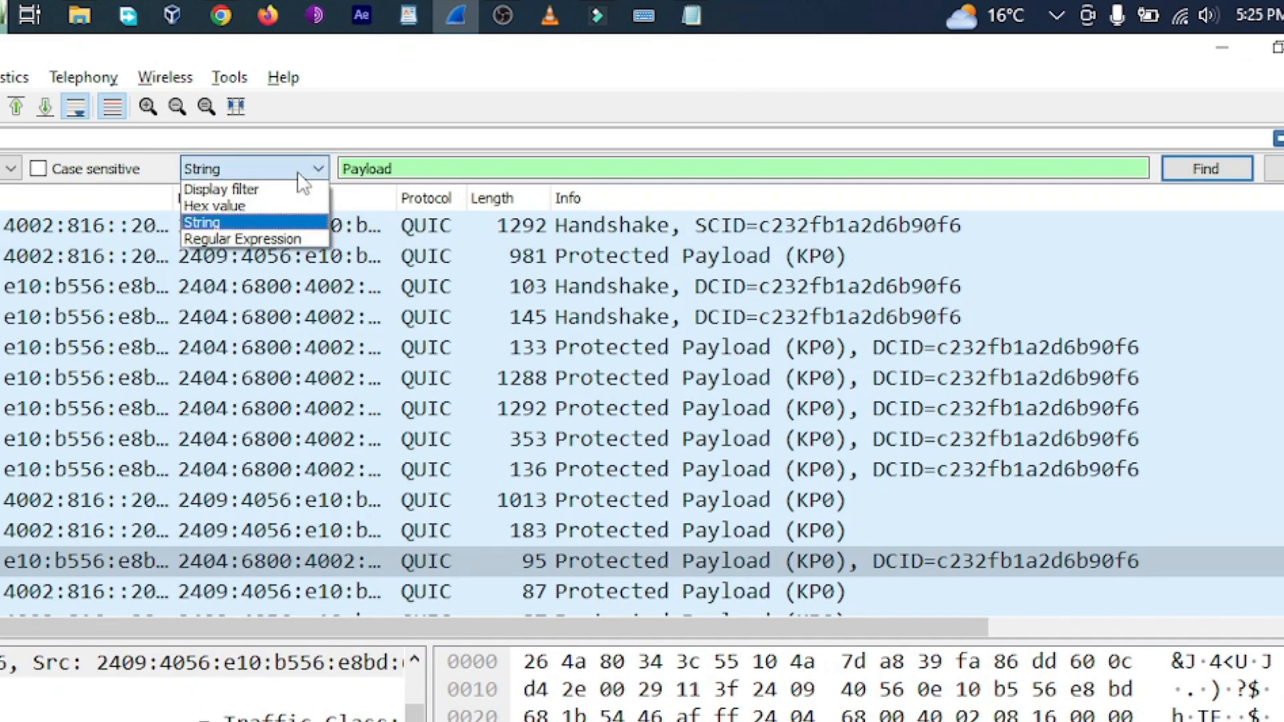
pyautogui.click(275, 206)
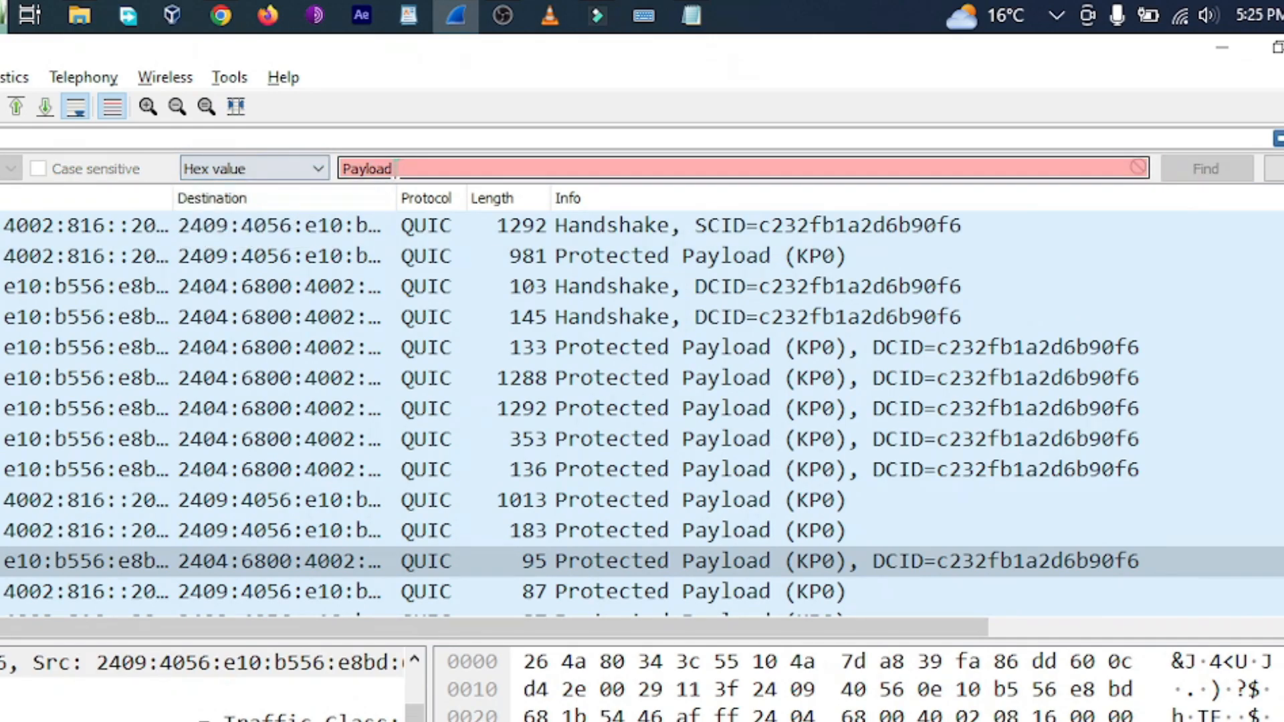
pyautogui.doubleClick(366, 168)
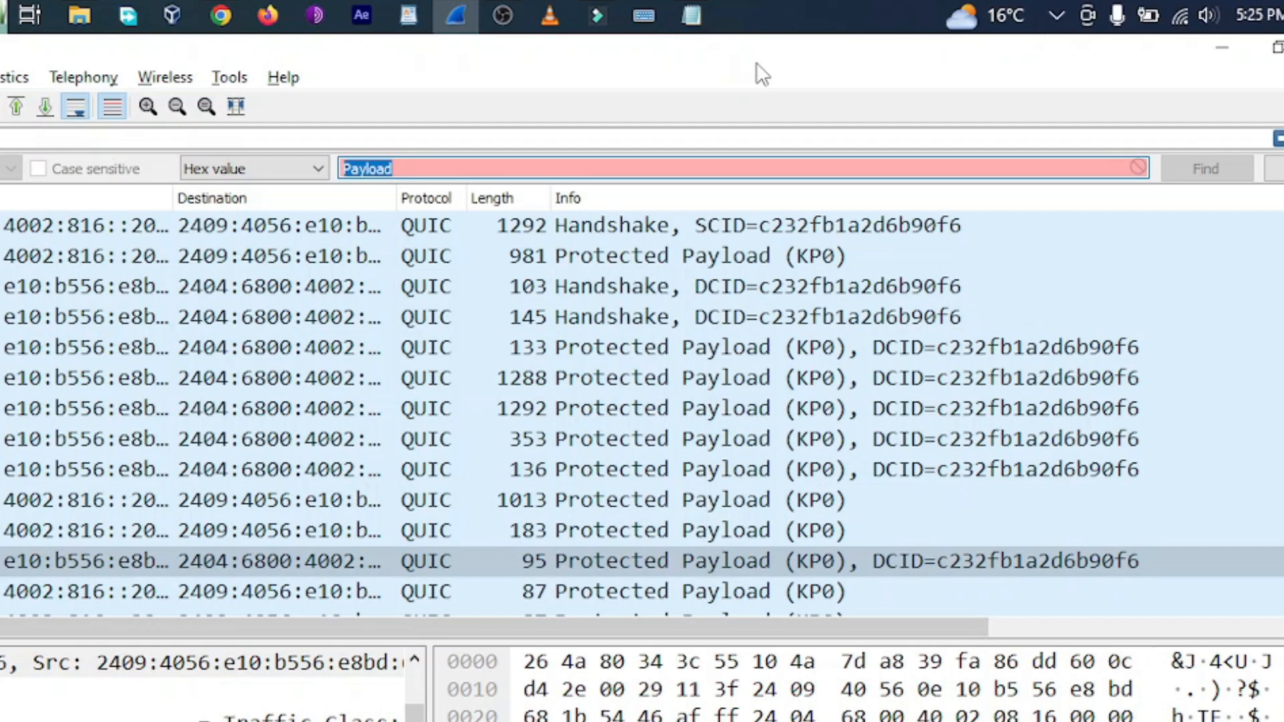
pyautogui.press('BackSpace')
pyautogui.write('4a')
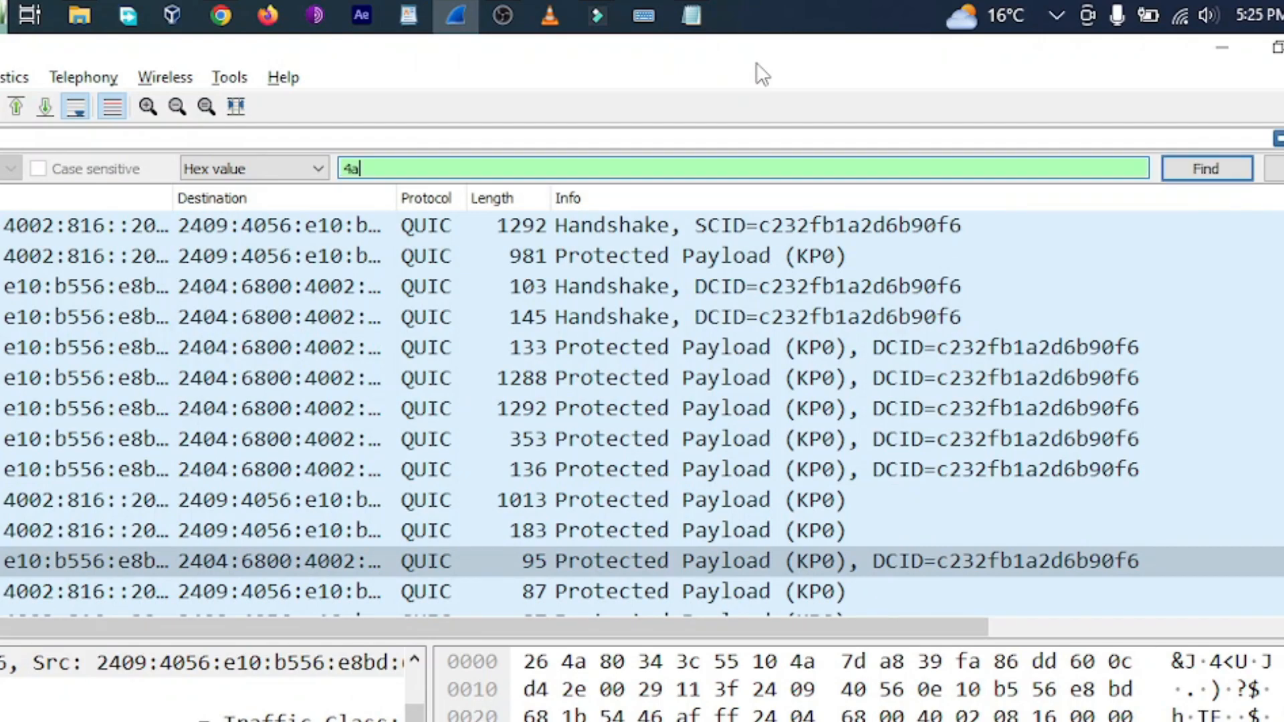
pyautogui.click(1207, 169)
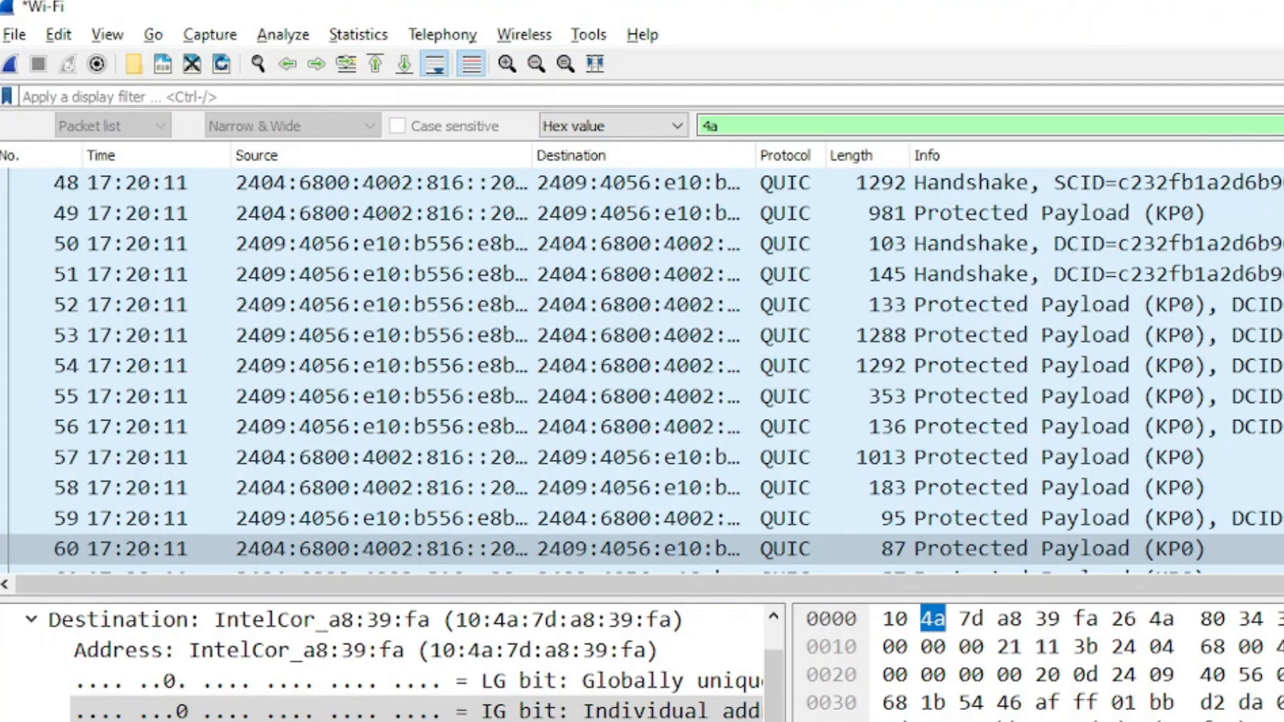
pyautogui.scroll(-1, 642, 368)
pyautogui.scroll(-1, 642, 368)
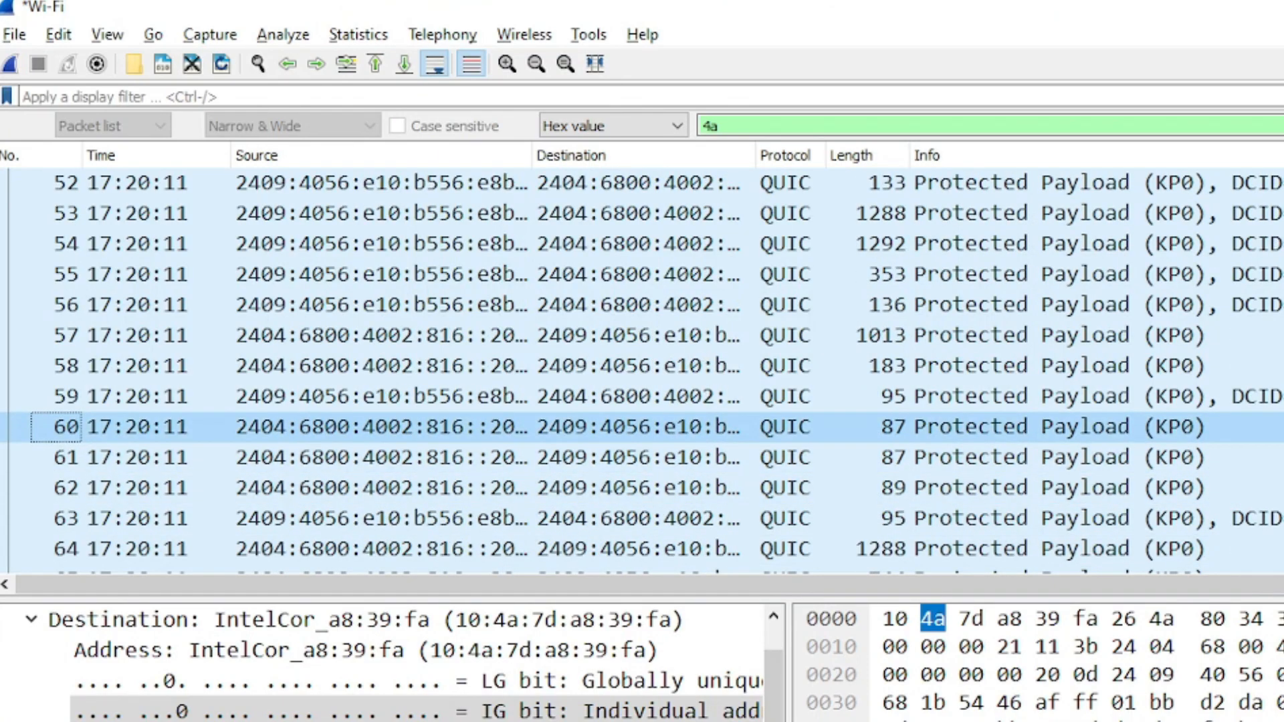
pyautogui.scroll(-1, 642, 368)
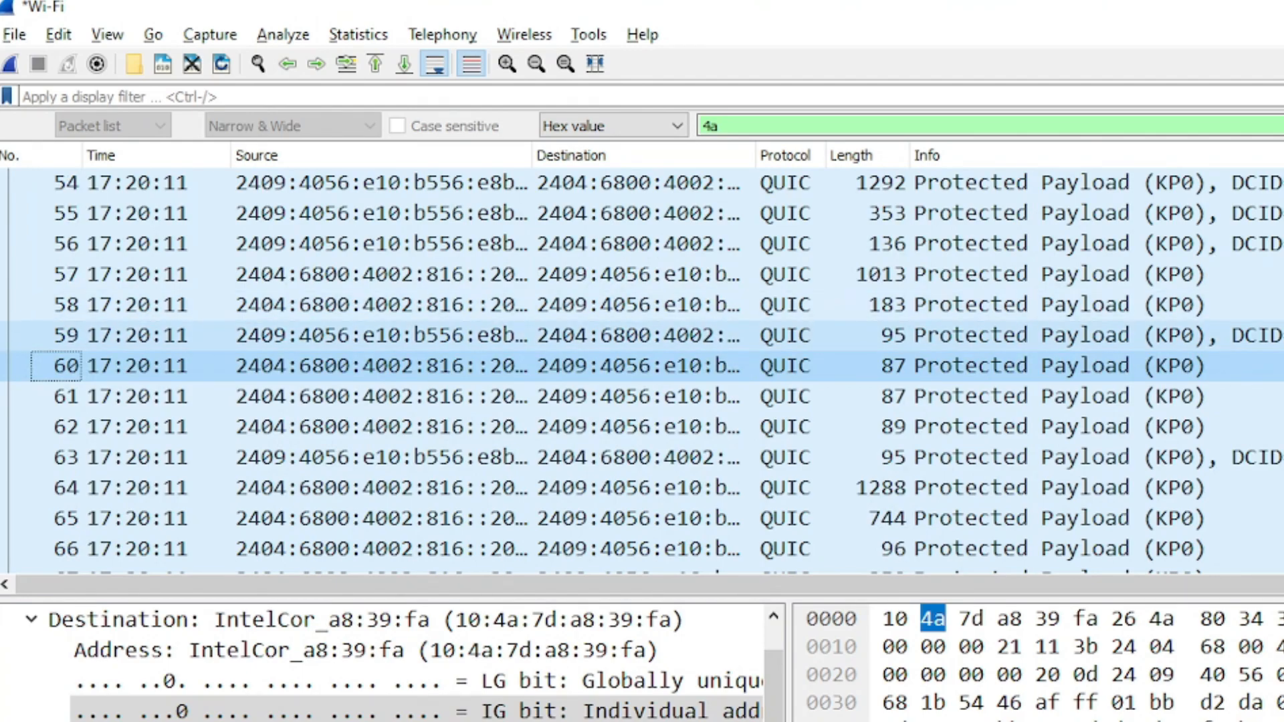
pyautogui.click(605, 127)
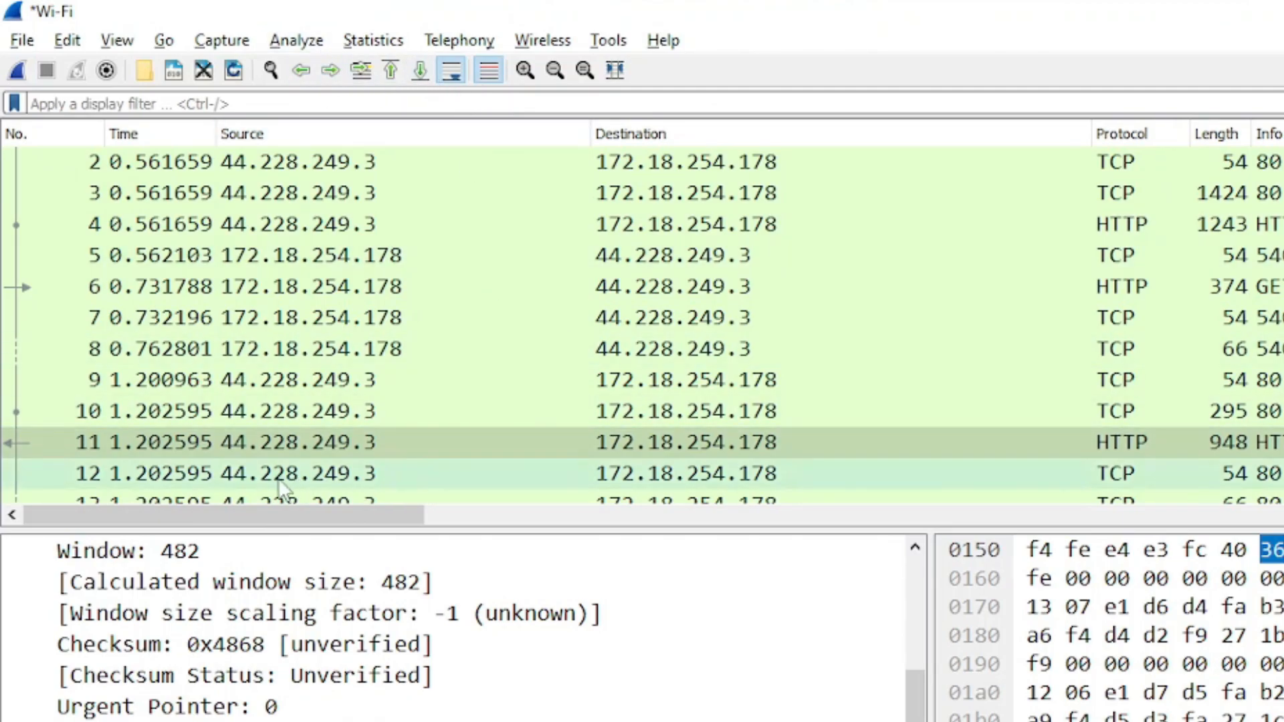
# Select packet 8 and go back packet by packet to packet 4
pyautogui.click(306, 345)
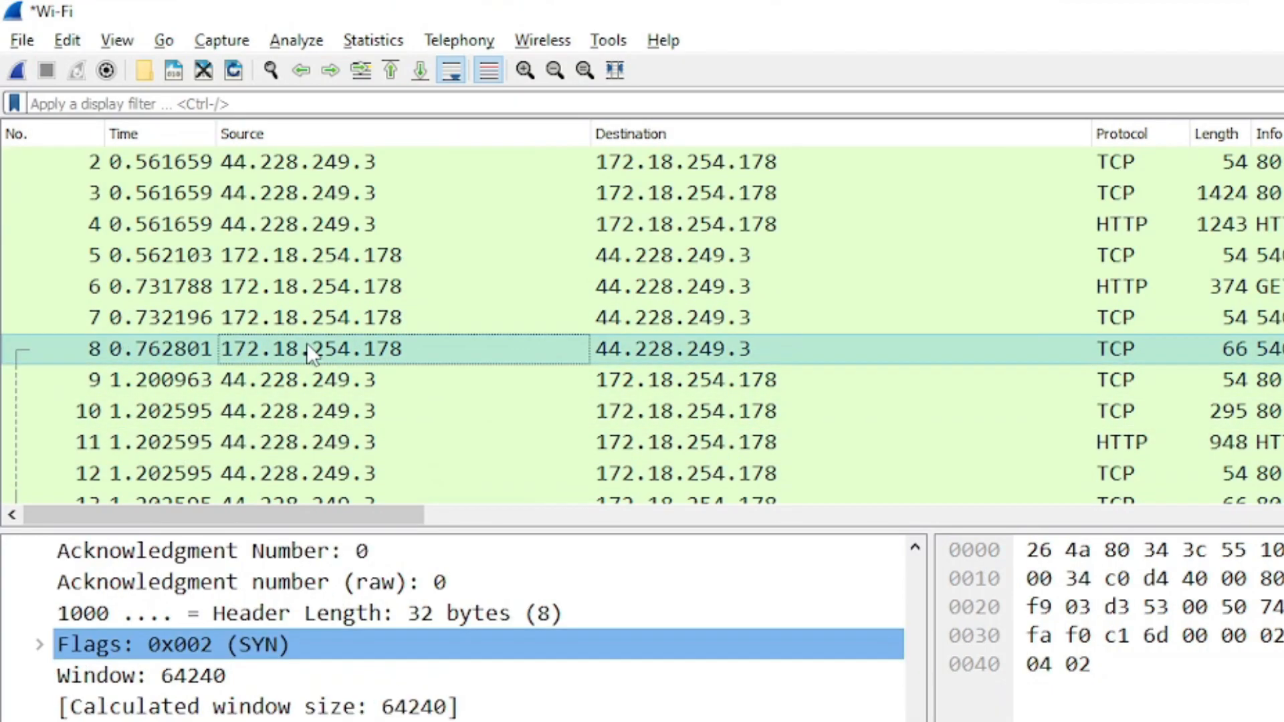
pyautogui.click(301, 72)
pyautogui.click(300, 73)
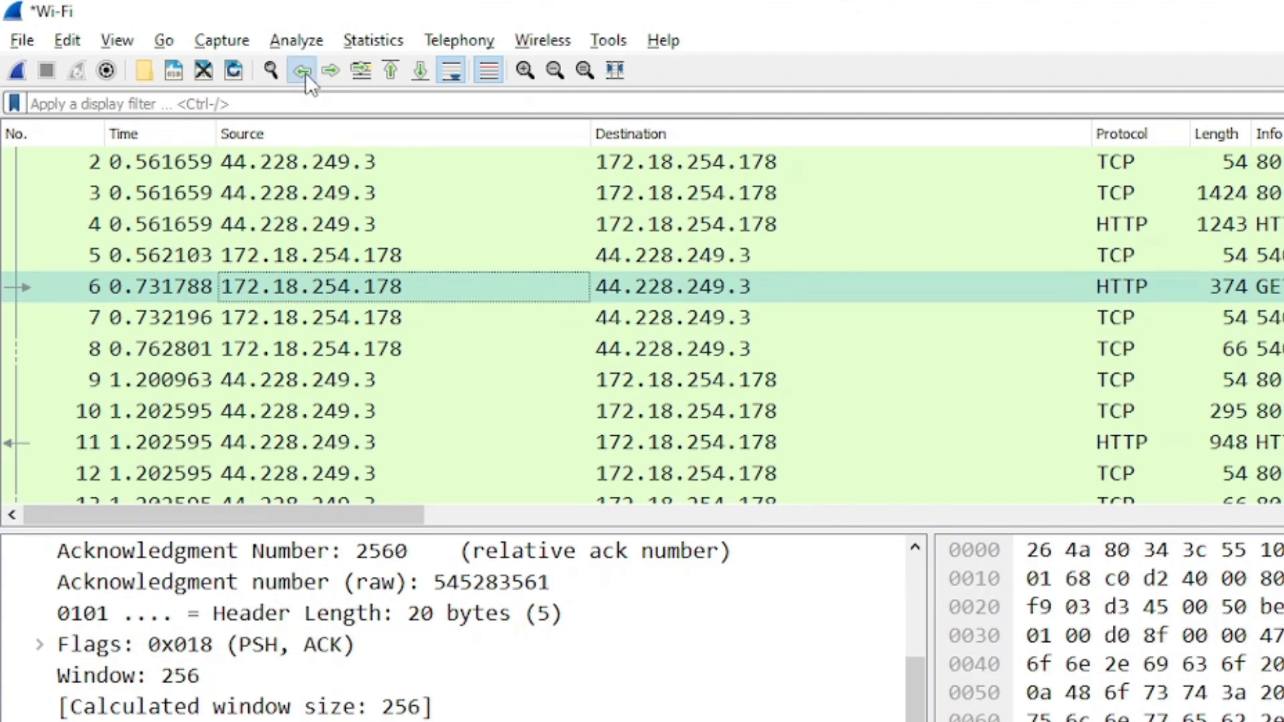
pyautogui.click(305, 73)
pyautogui.click(308, 71)
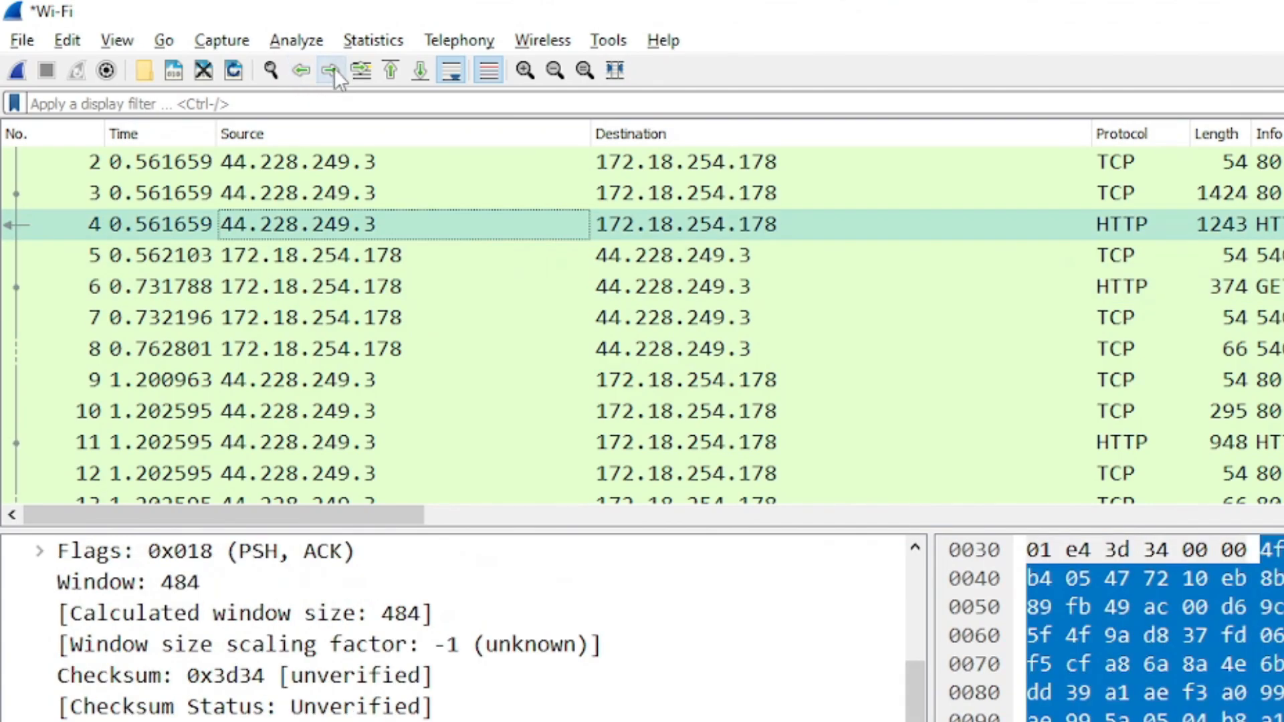
# Go forward packet by packet from packet 4 to packet 11
pyautogui.click(335, 69)
pyautogui.click(334, 68)
pyautogui.click(335, 68)
pyautogui.click(334, 68)
pyautogui.click(334, 68)
pyautogui.click(335, 69)
pyautogui.click(334, 69)
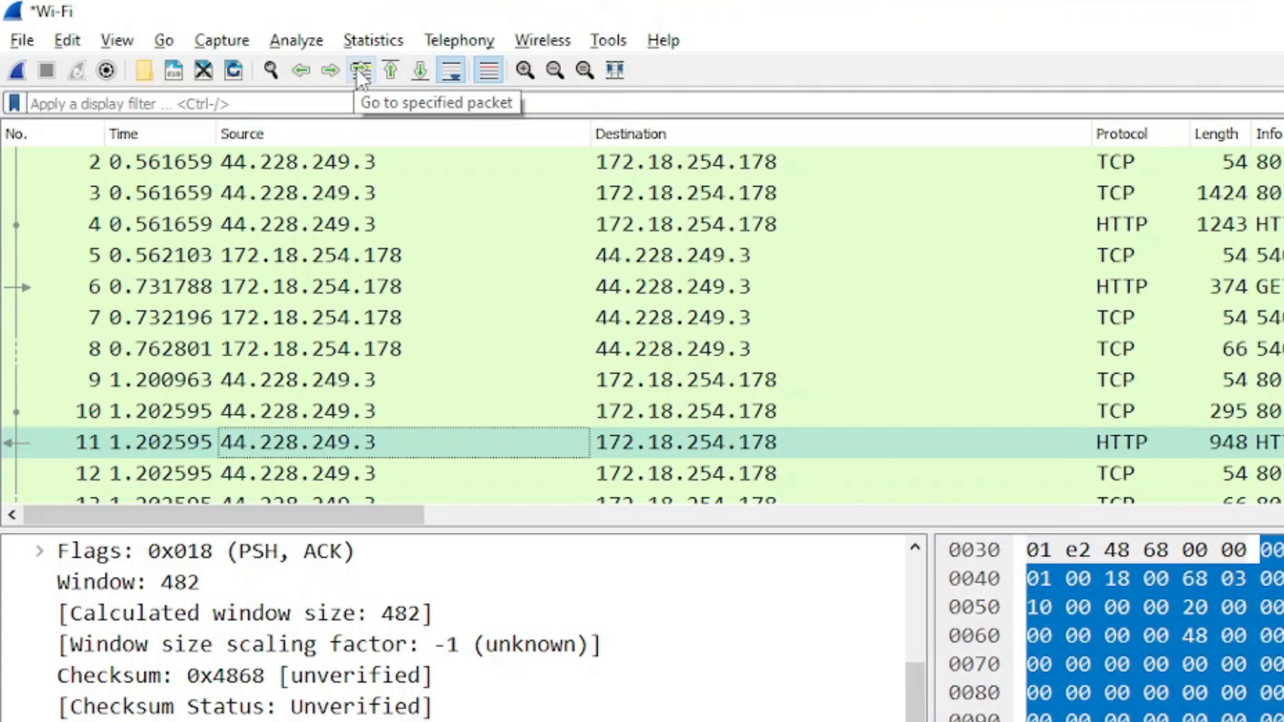
# Jump directly to packet 5 by its number, and leave the go-to-packet function closed
pyautogui.click(359, 69)
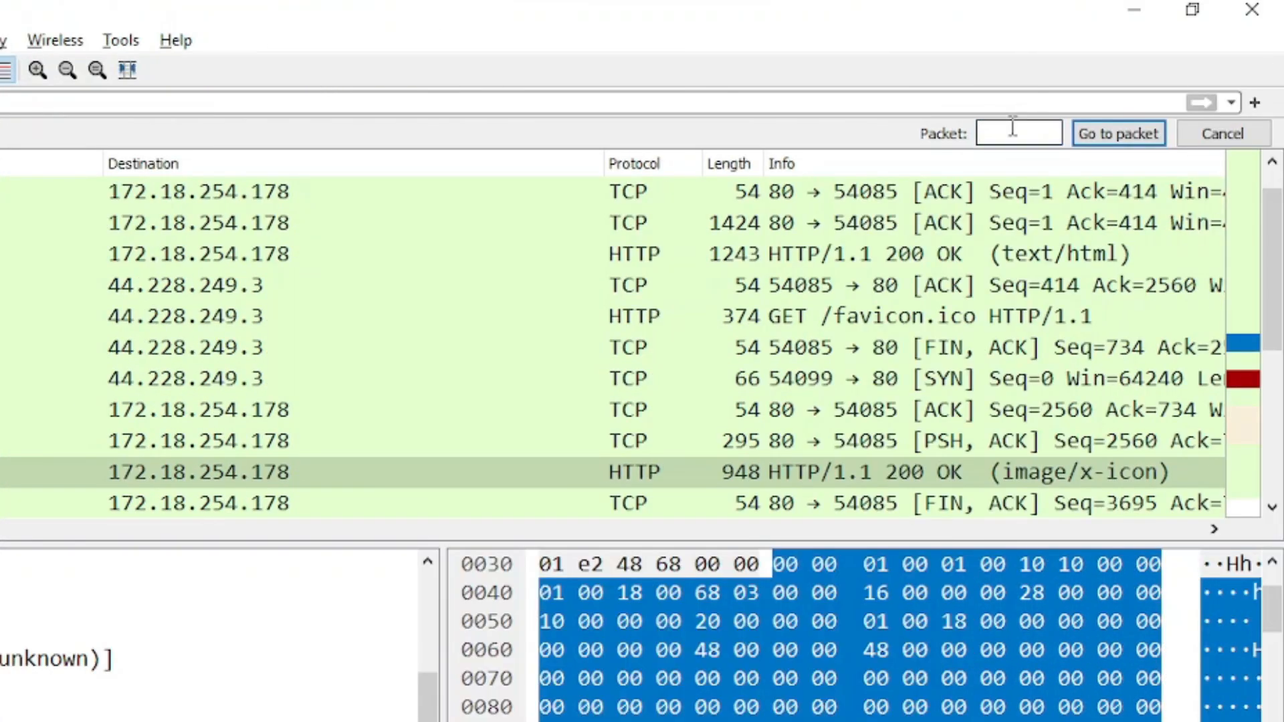
pyautogui.write('5')
pyautogui.click(1094, 138)
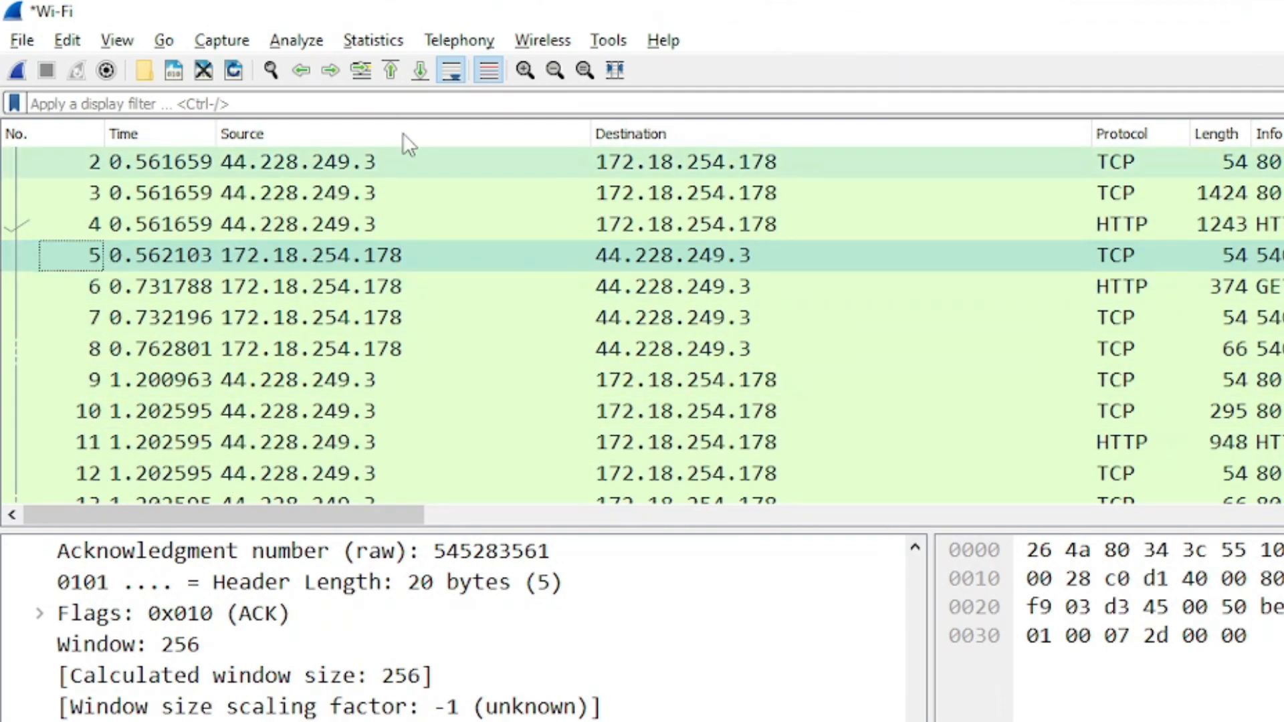
pyautogui.click(361, 78)
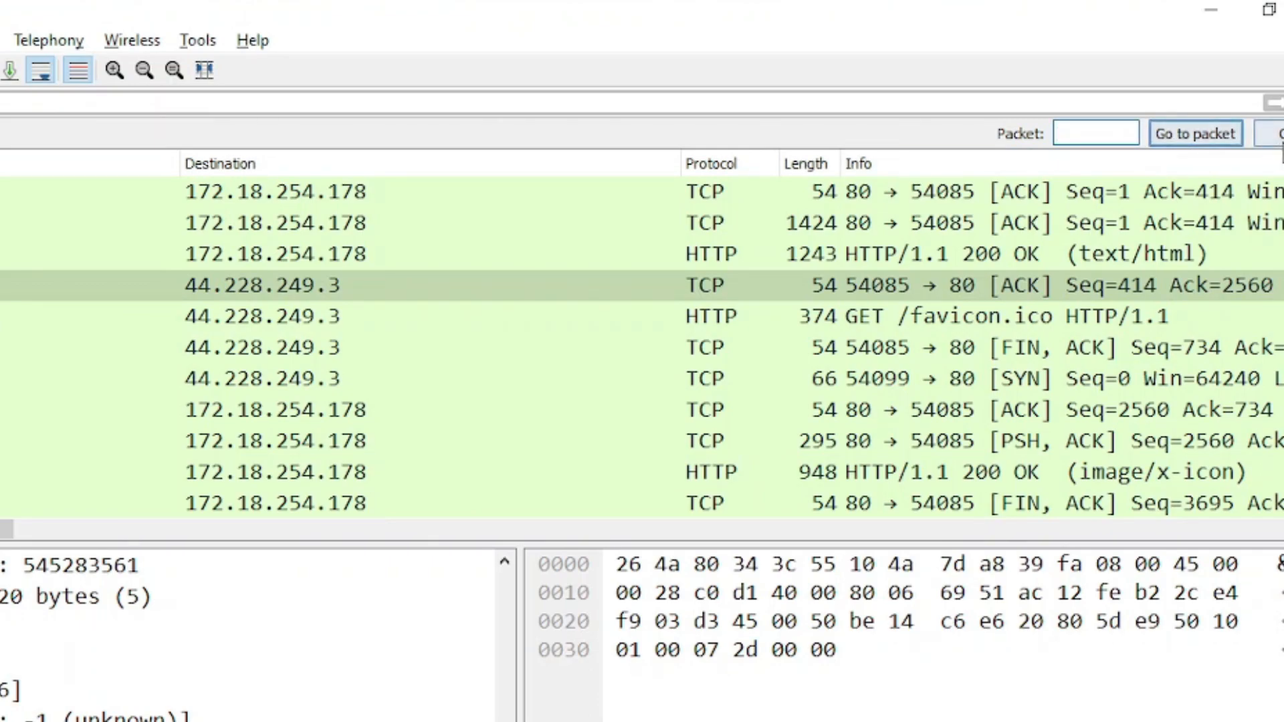
pyautogui.click(1280, 136)
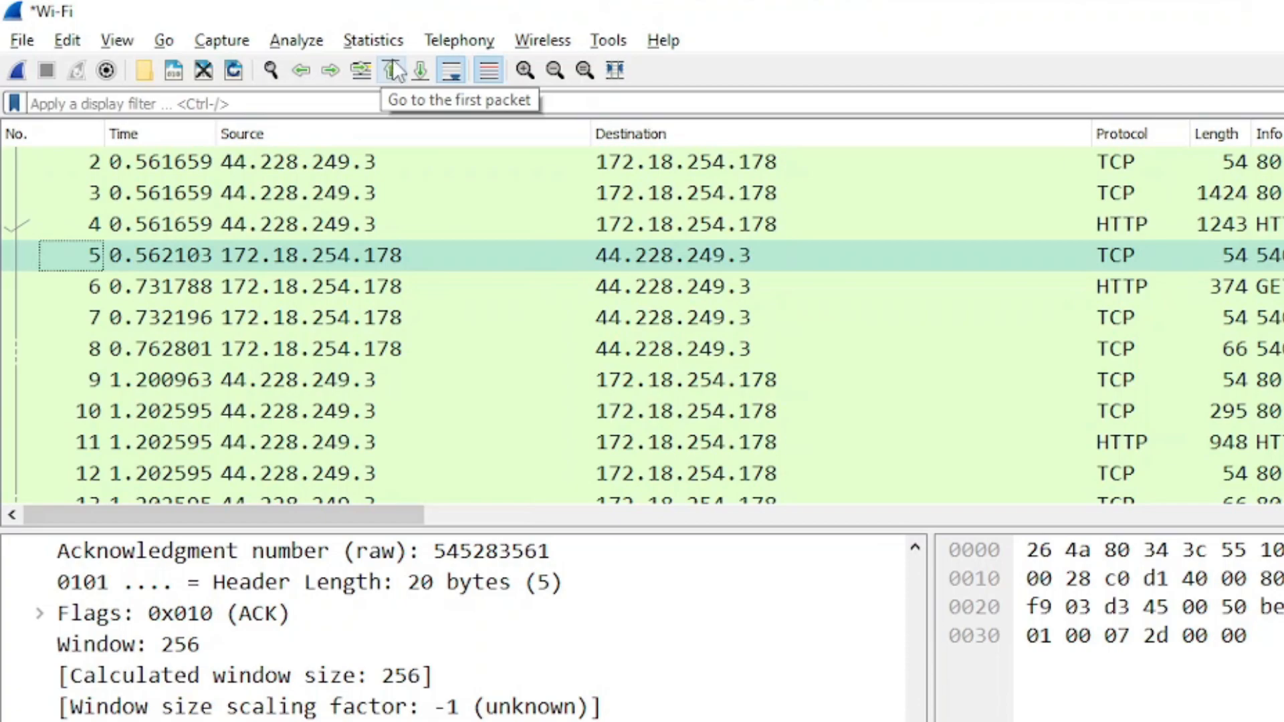
# Jump to the first packet of the capture, and from there to the last packet
pyautogui.click(392, 70)
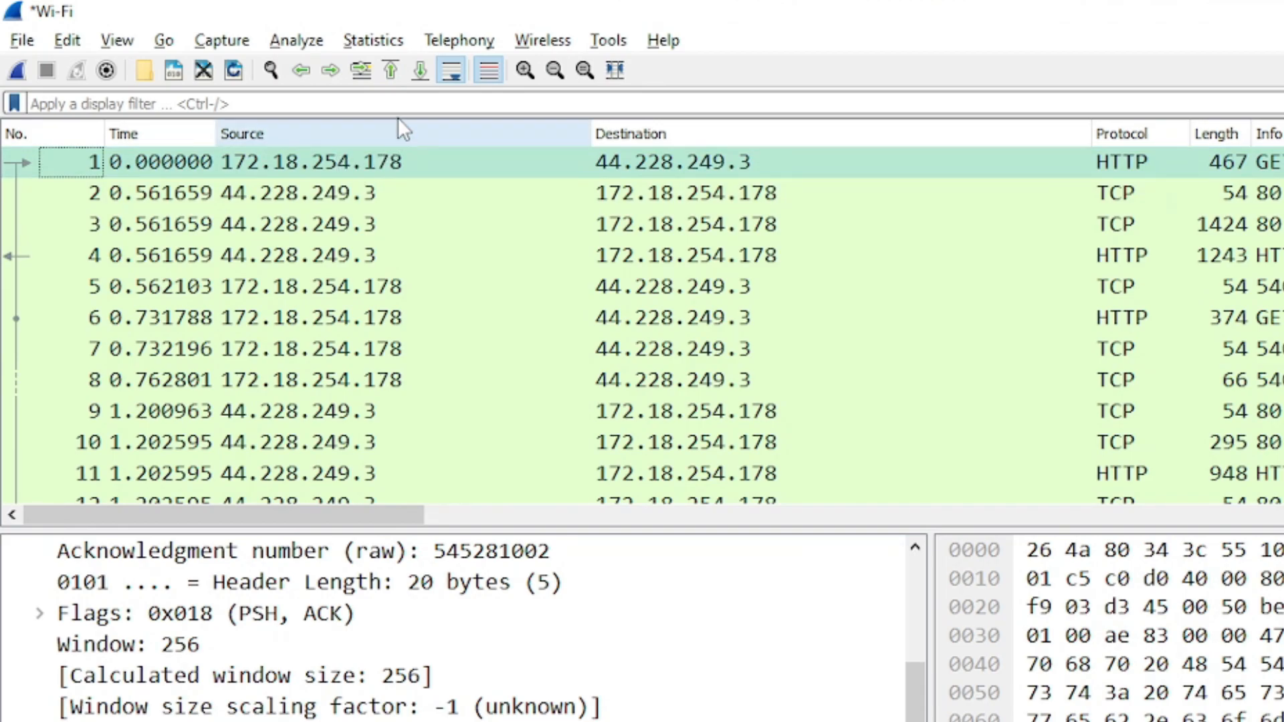
pyautogui.click(420, 78)
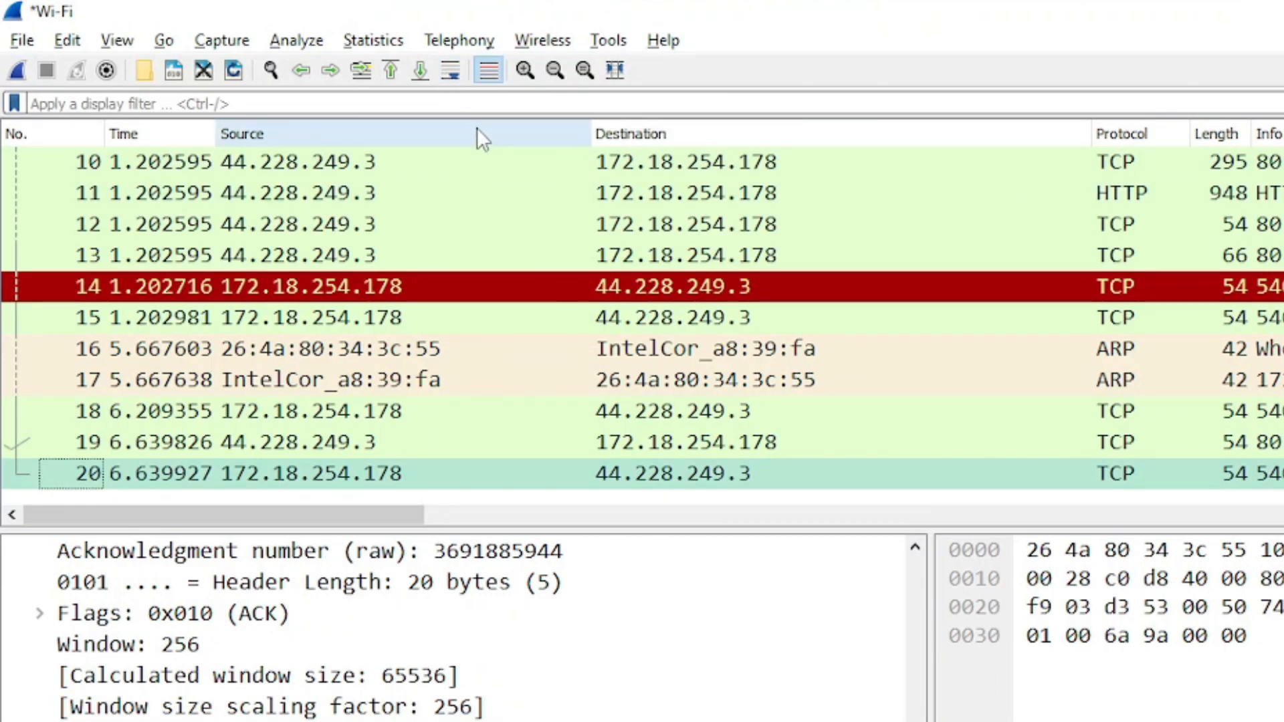
# Turn on automatic scrolling to the last packet during live capture, and view packets 12, 16 and 17 one after another
pyautogui.click(460, 75)
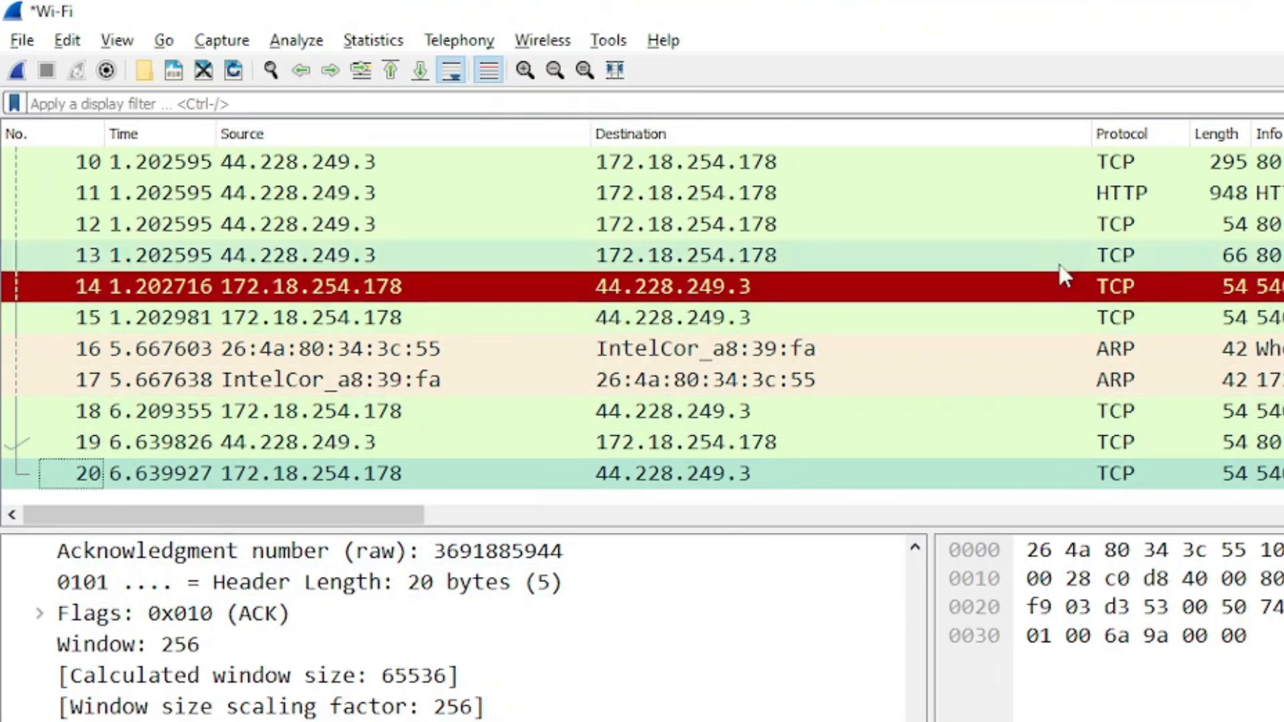
pyautogui.click(1054, 234)
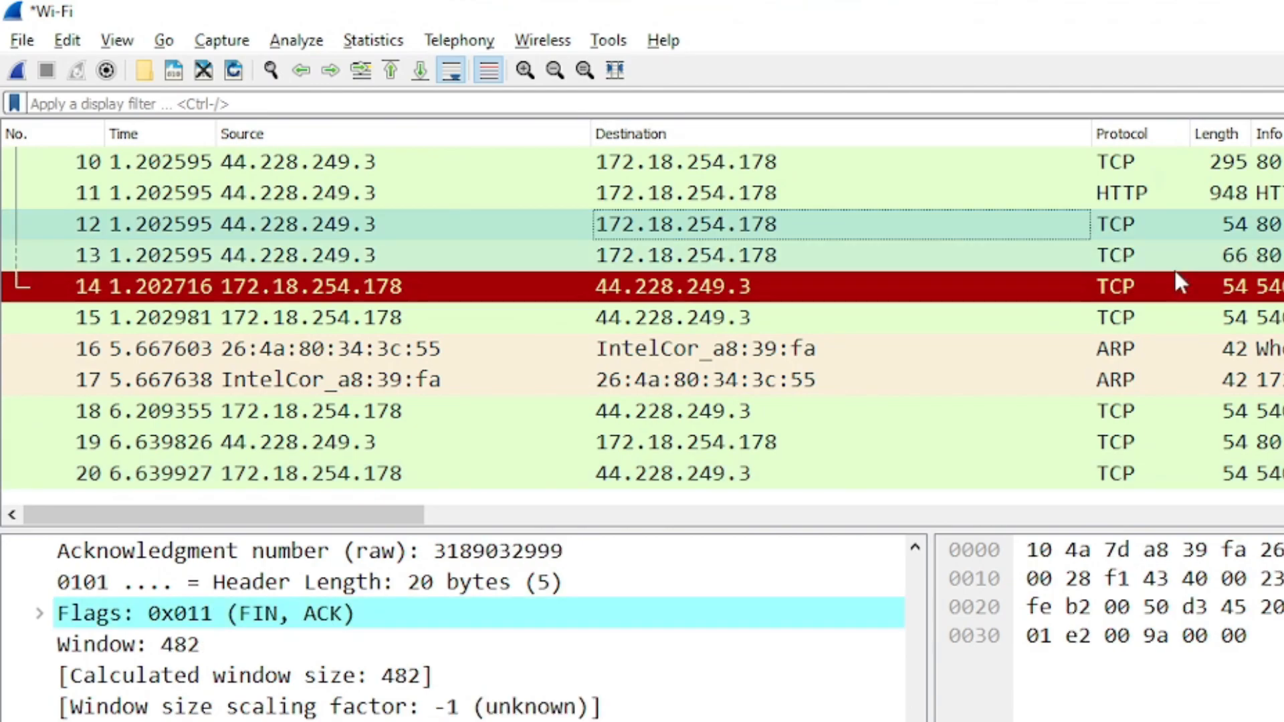
pyautogui.click(739, 348)
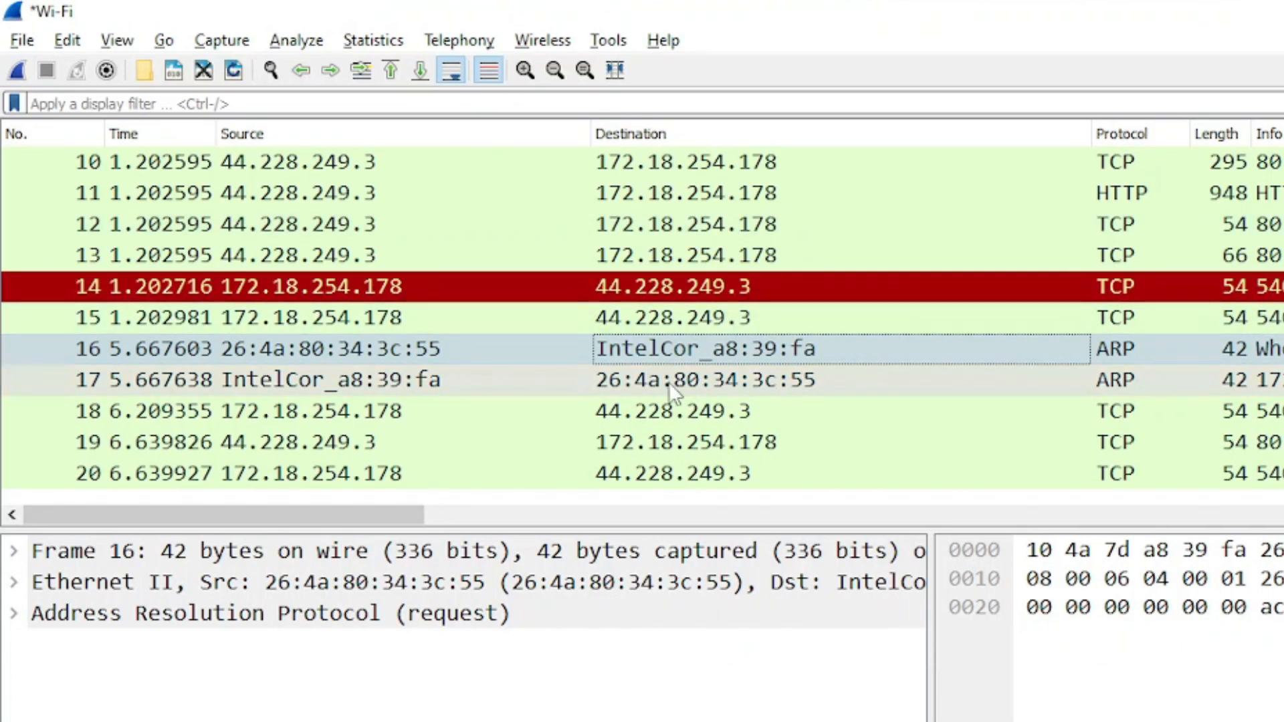
pyautogui.click(581, 375)
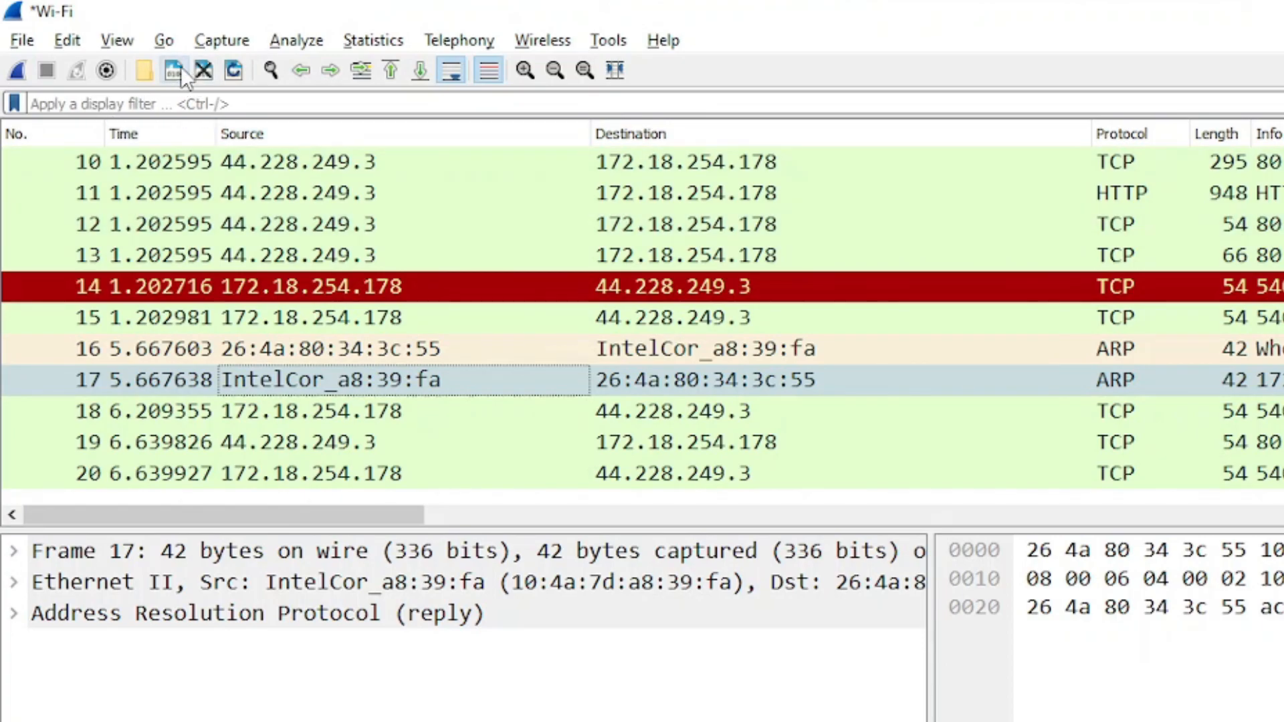
# Open the coloring rules and check the colors assigned to the UDP rule
pyautogui.click(119, 38)
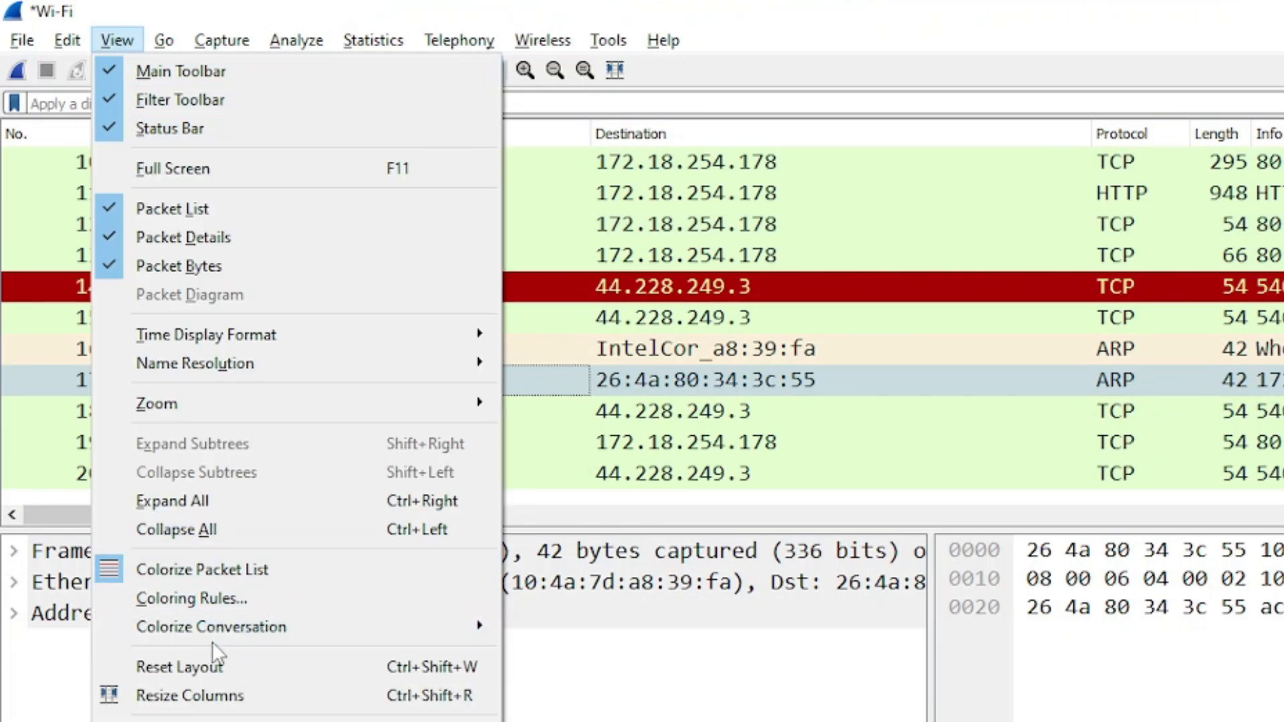
pyautogui.click(185, 596)
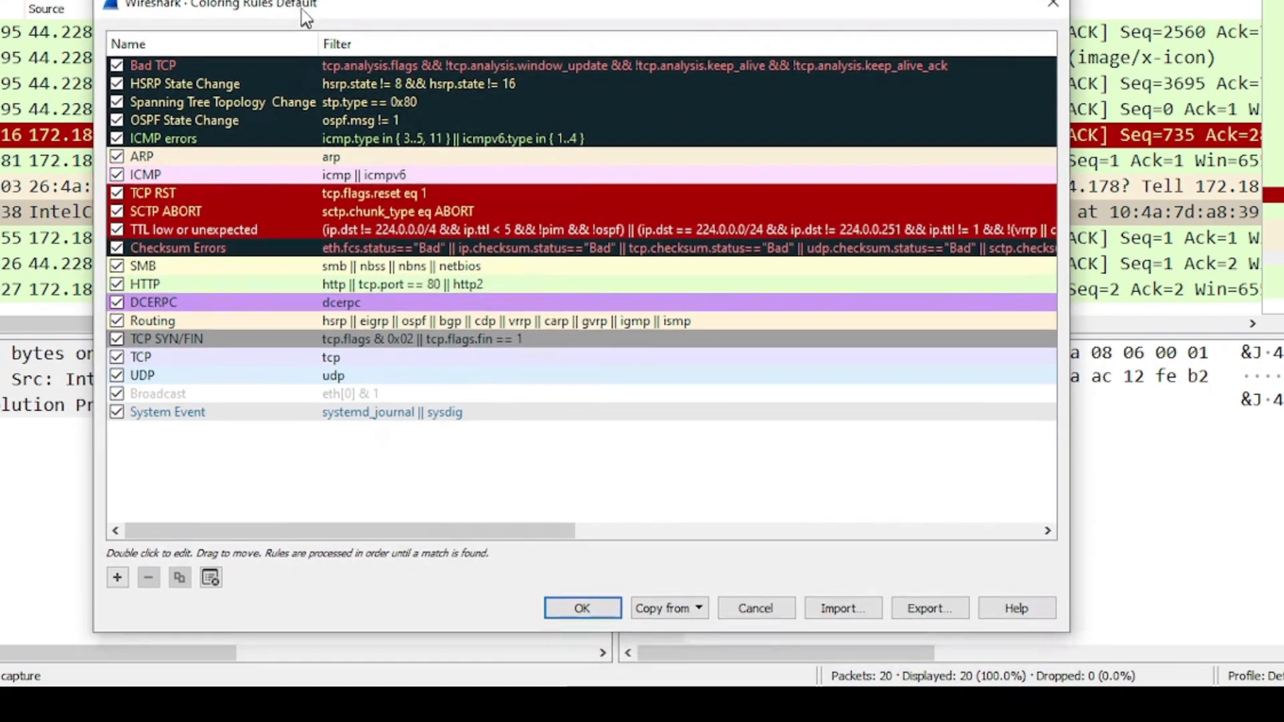
pyautogui.moveTo(306, 18); pyautogui.dragTo(304, 0)
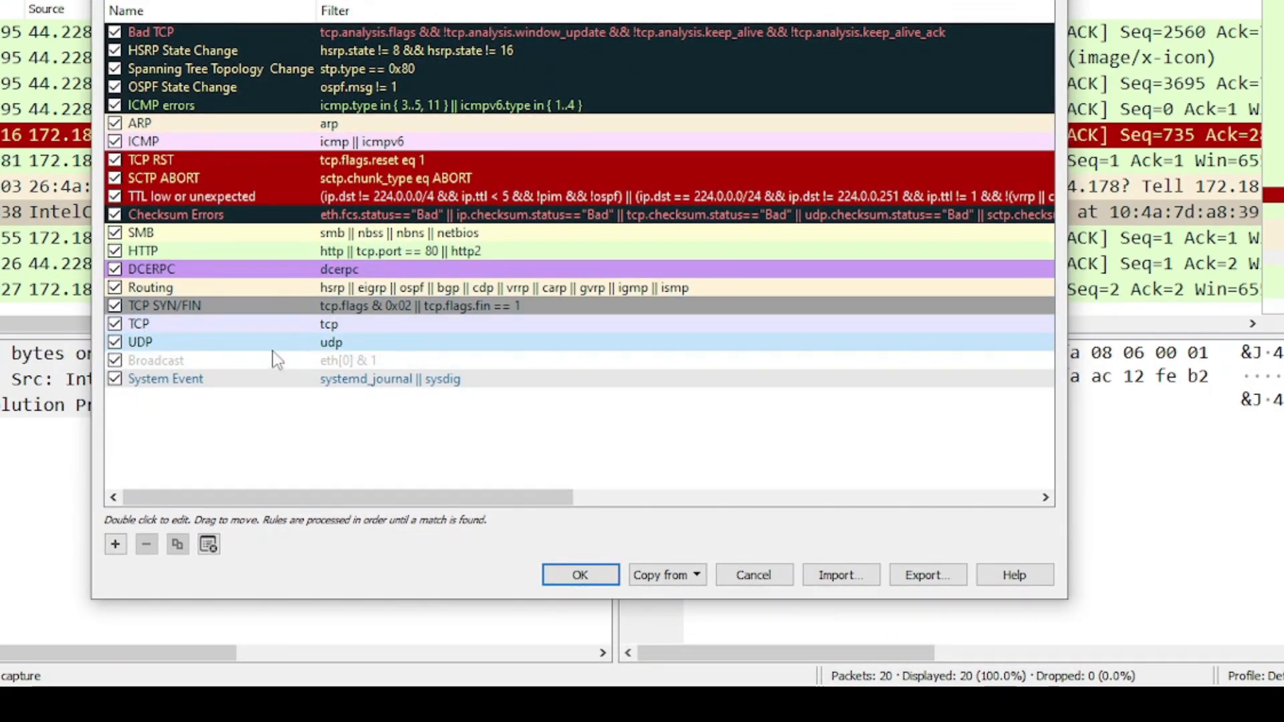
pyautogui.click(214, 351)
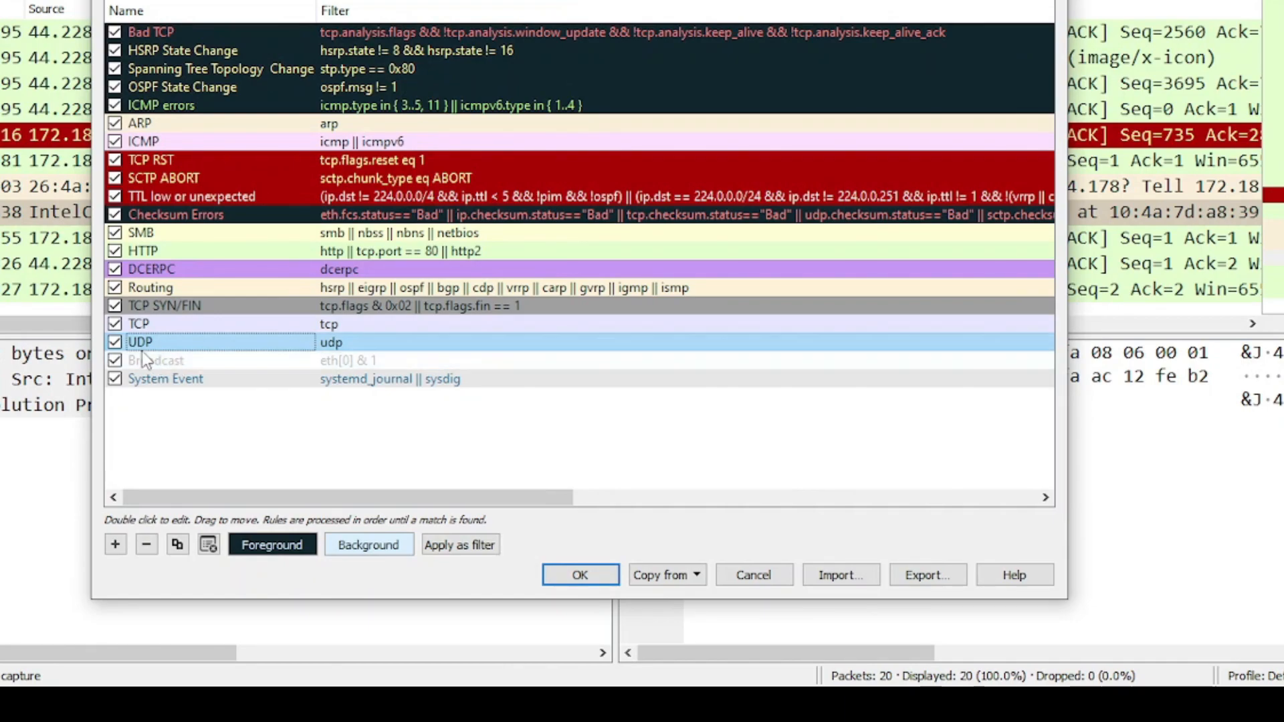
pyautogui.click(338, 427)
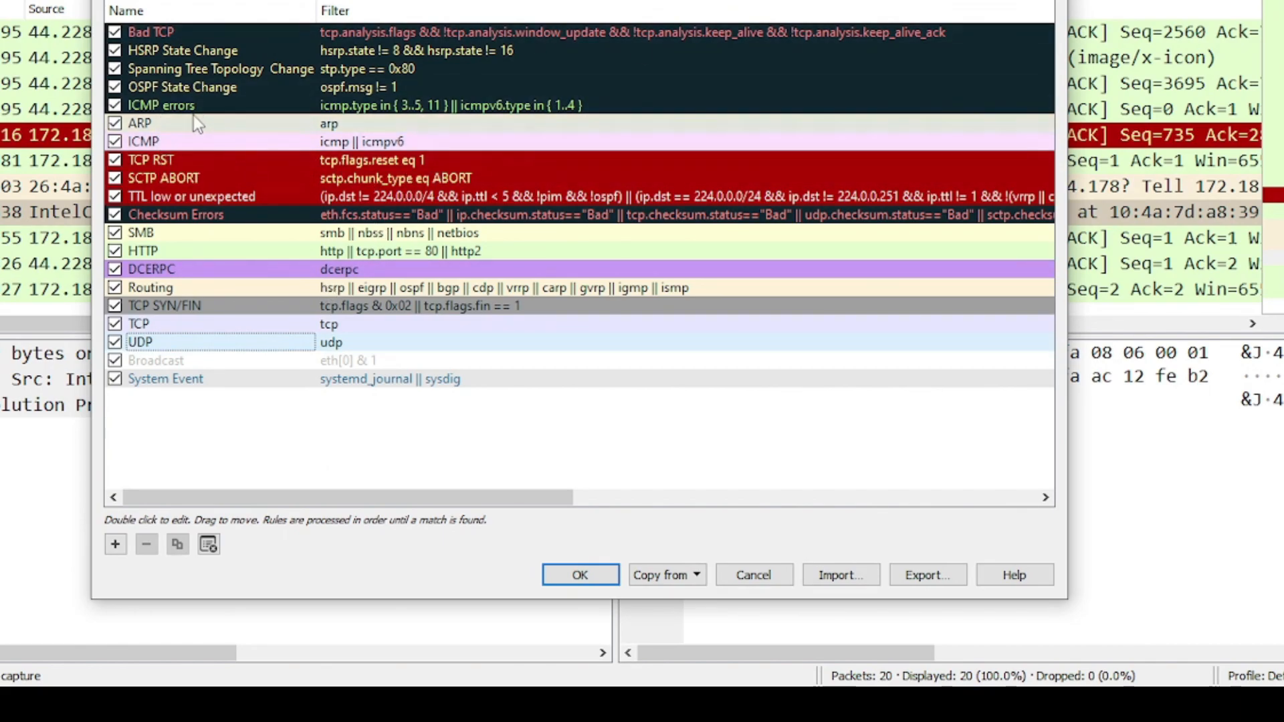
# Try yellow #faee40 as the background color of the ARP coloring rule, and discard the choice
pyautogui.click(168, 125)
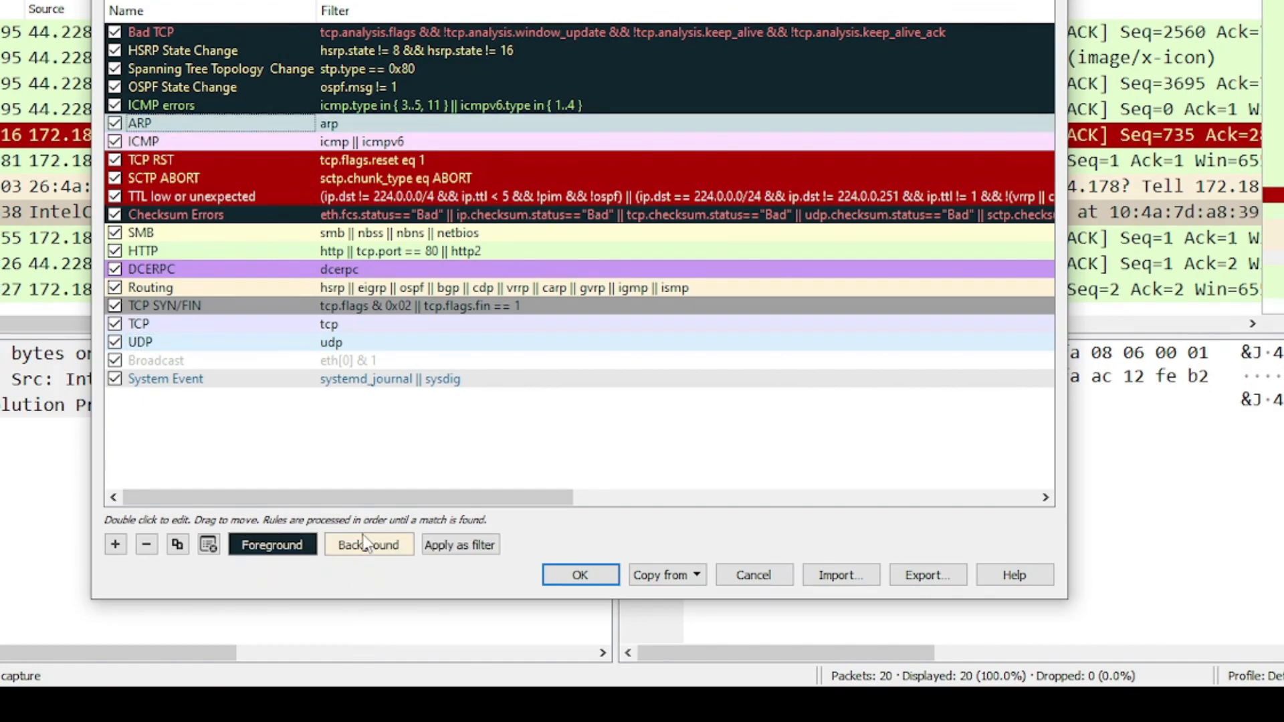
pyautogui.click(367, 545)
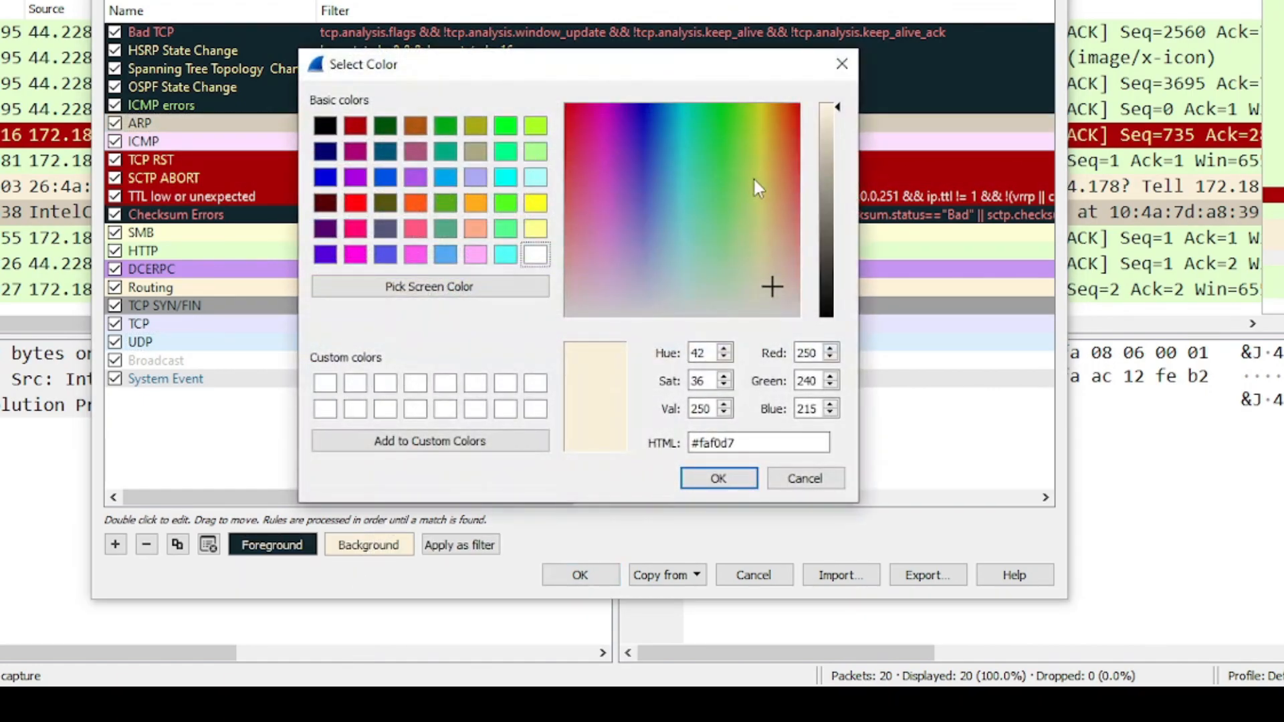
pyautogui.moveTo(782, 245); pyautogui.dragTo(762, 157)
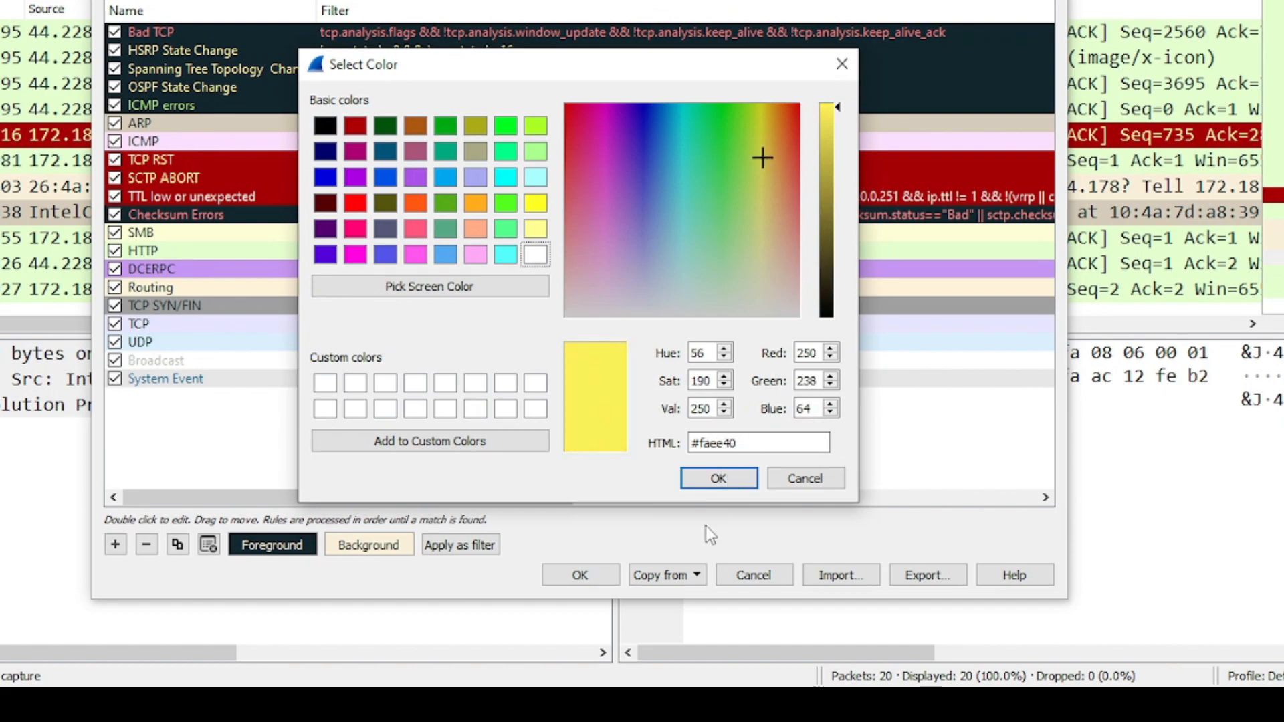
pyautogui.click(784, 476)
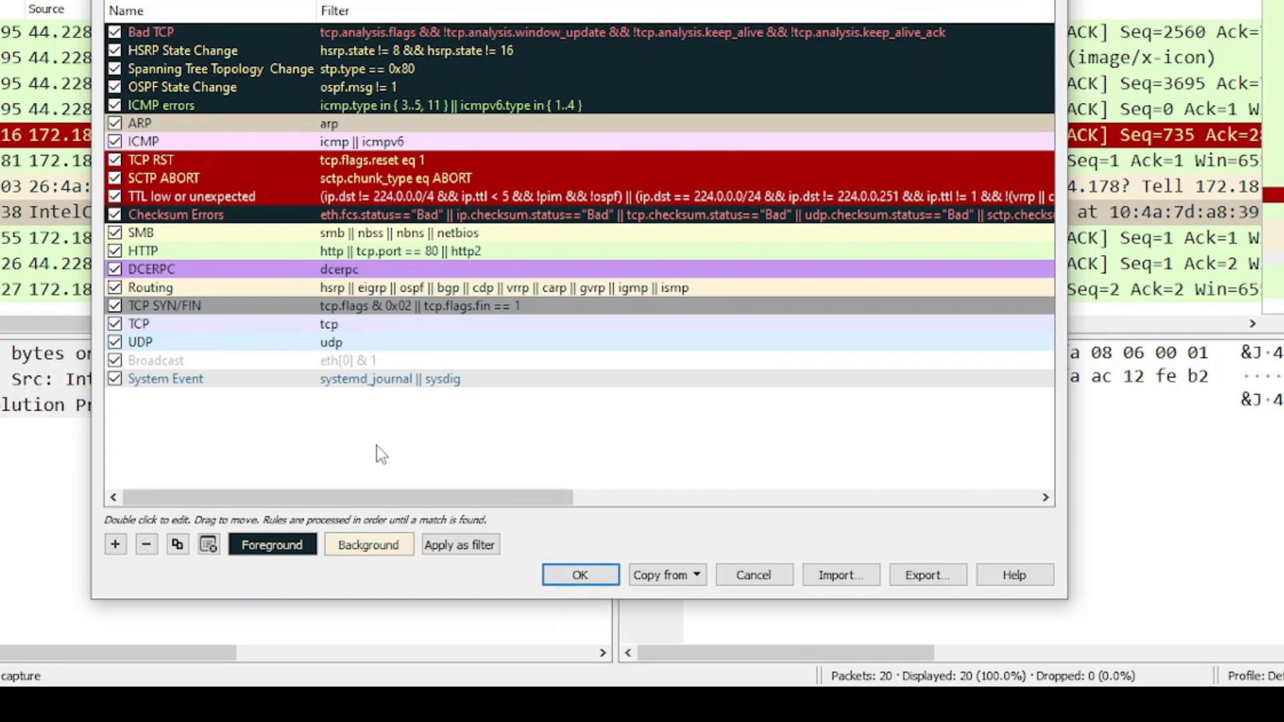
# View the ARP rule's foreground color, accept it as it is, and close the coloring rules
pyautogui.click(257, 548)
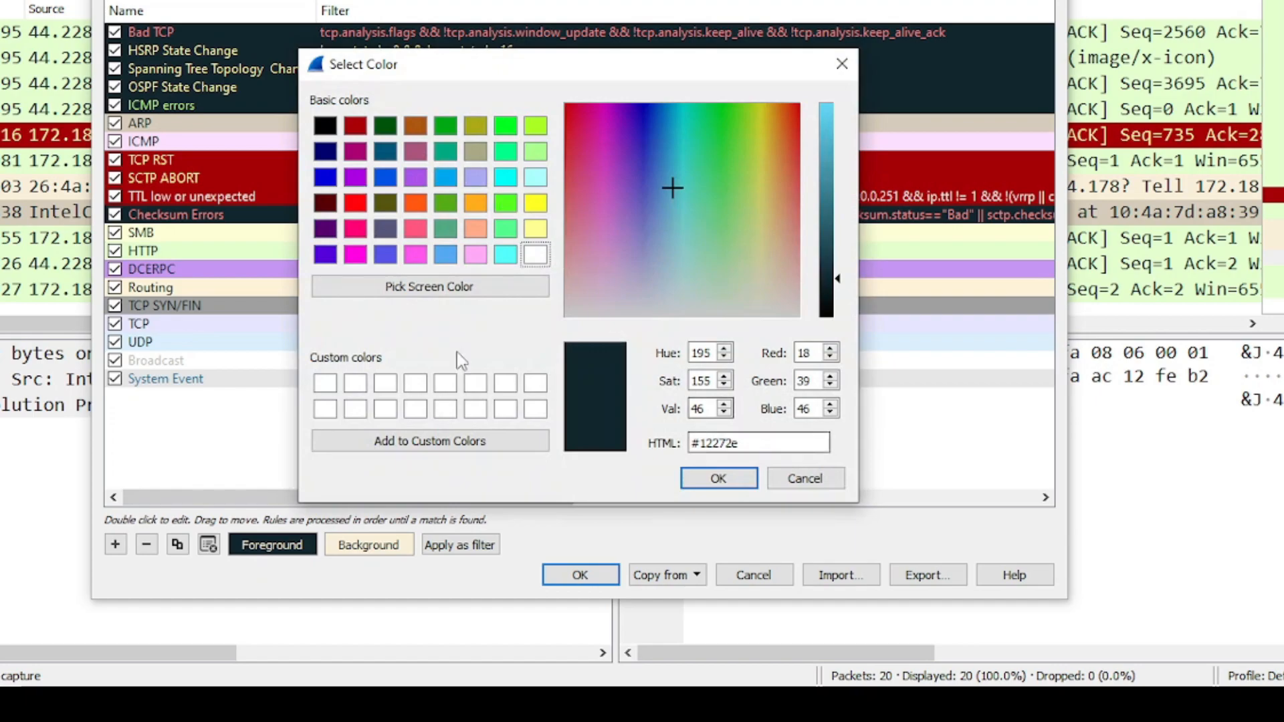
pyautogui.click(721, 480)
pyautogui.click(563, 576)
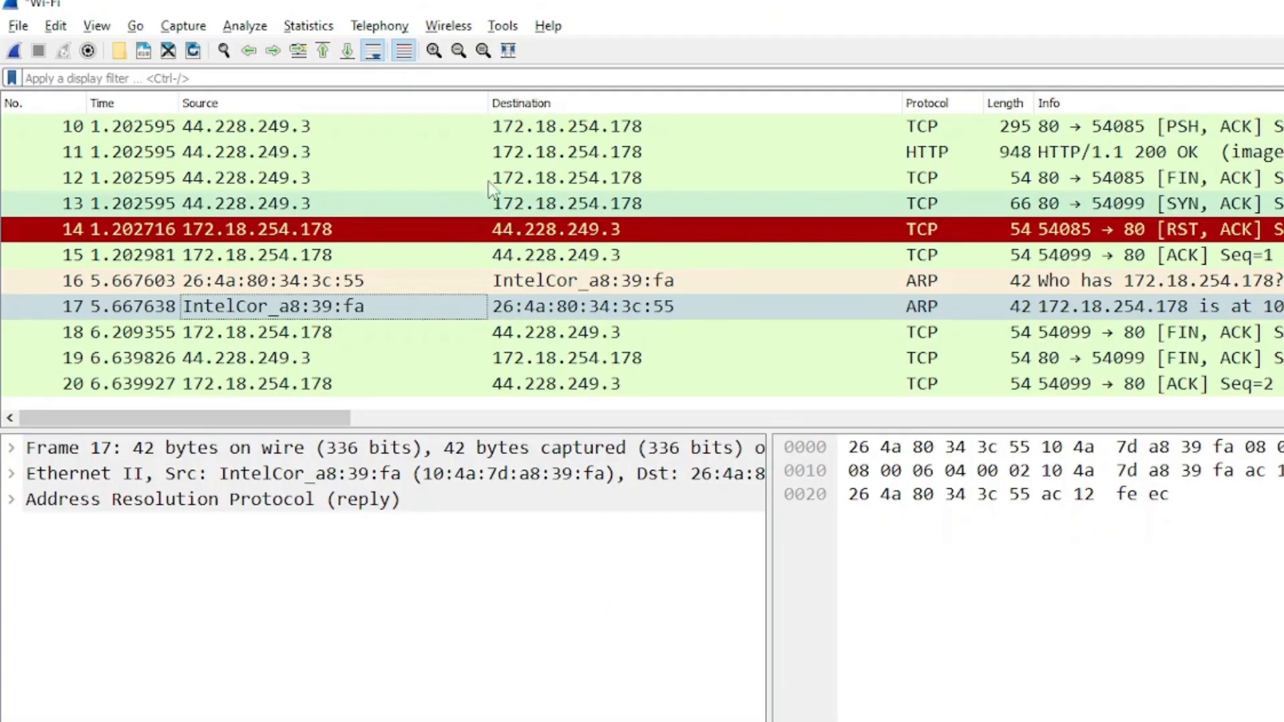
# Enlarge and reduce the main window text several times, and return it to its normal size
pyautogui.click(434, 50)
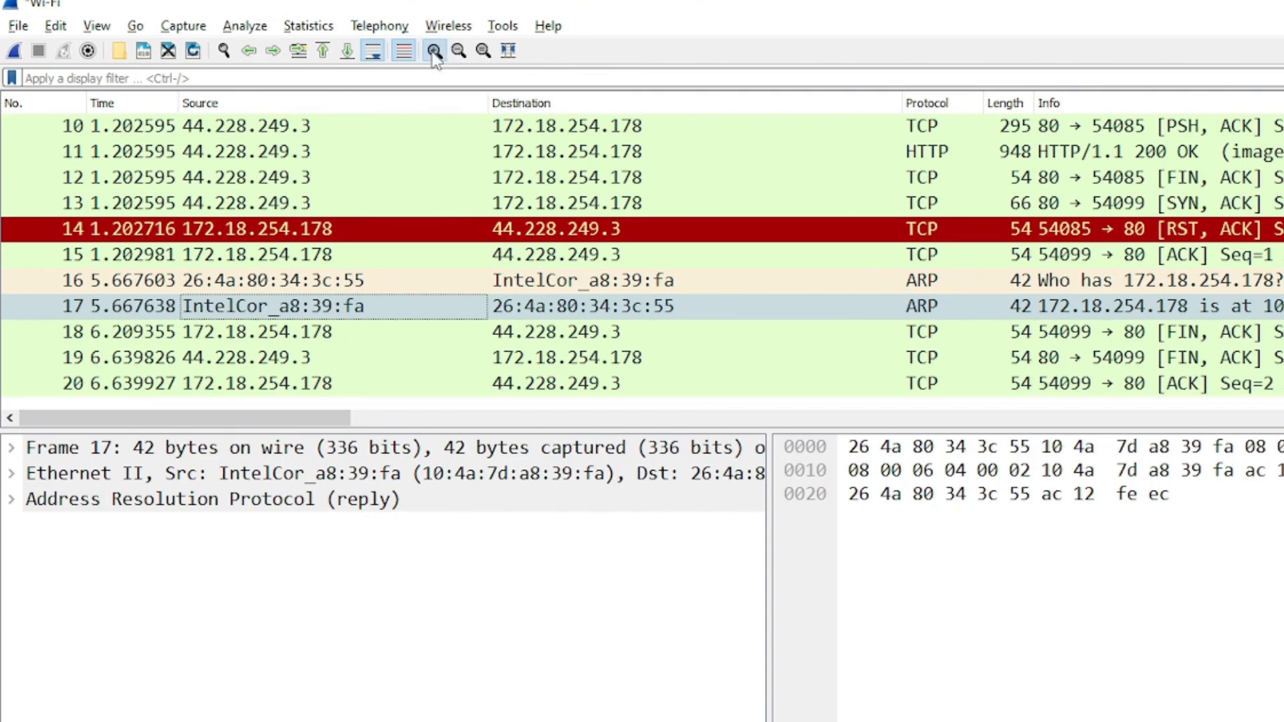
pyautogui.click(433, 50)
pyautogui.click(434, 50)
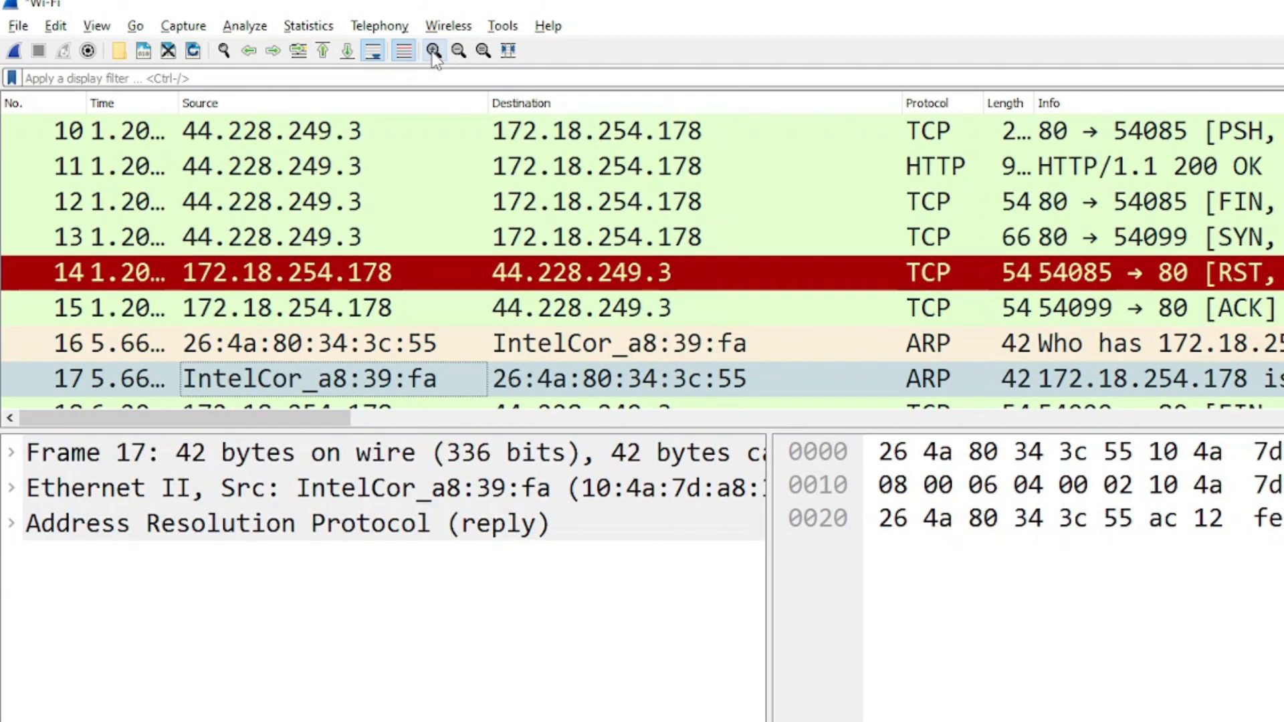
pyautogui.click(461, 53)
pyautogui.click(462, 52)
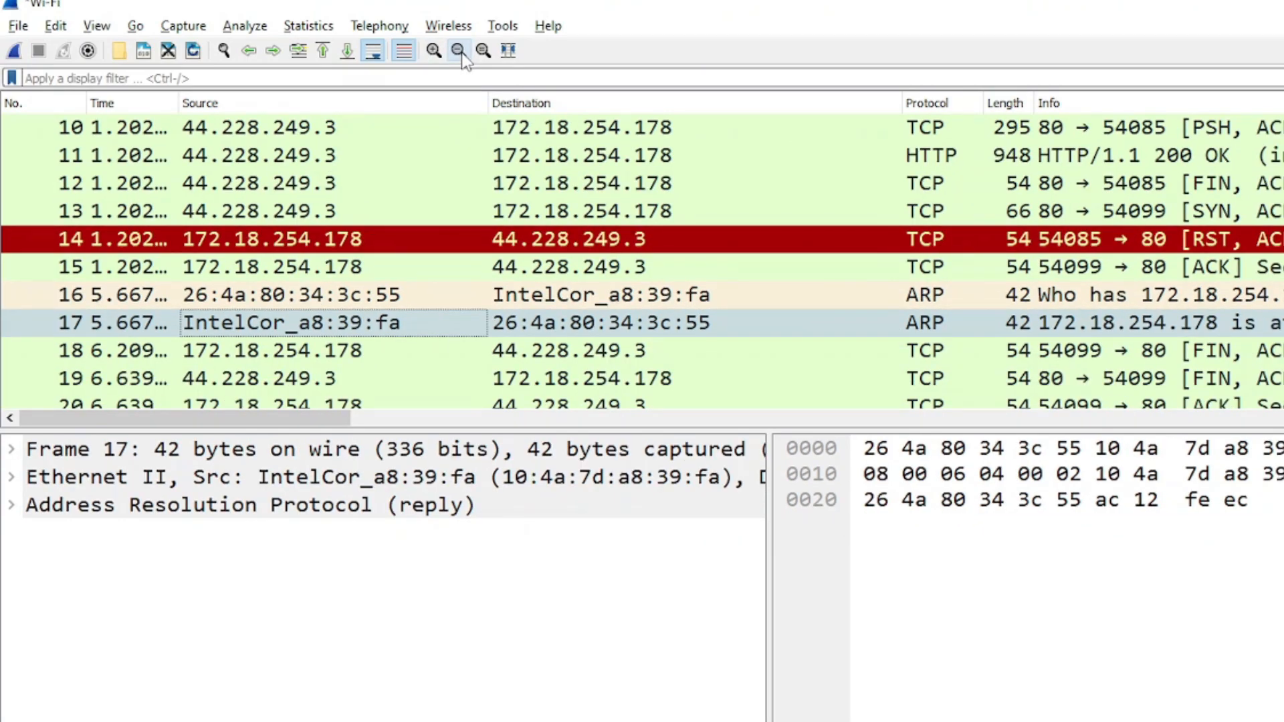
pyautogui.click(460, 52)
pyautogui.click(433, 50)
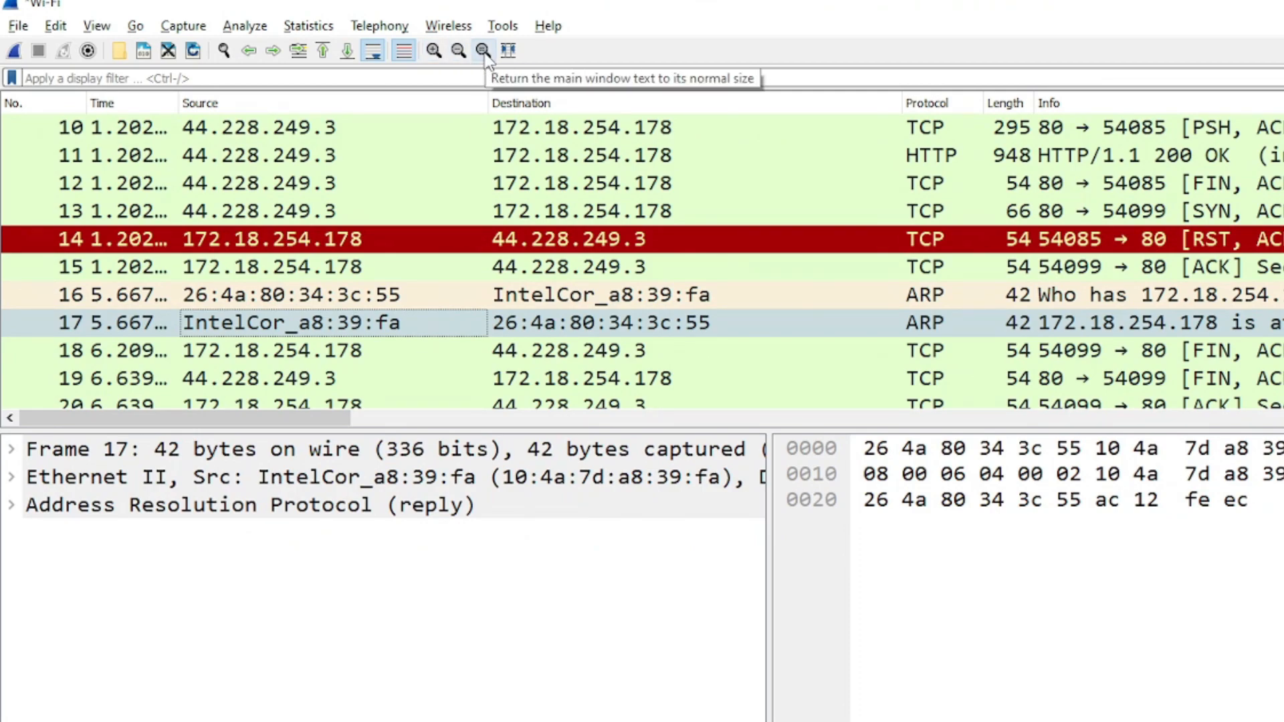
pyautogui.click(484, 51)
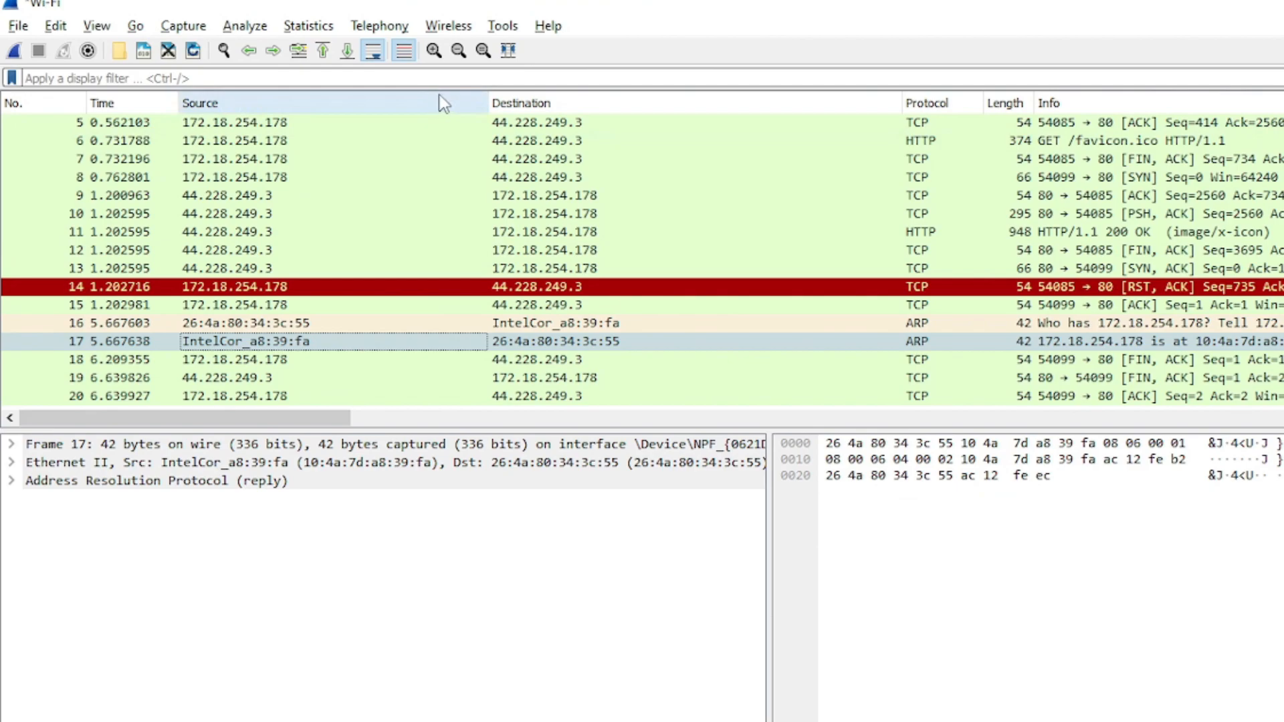
pyautogui.click(485, 52)
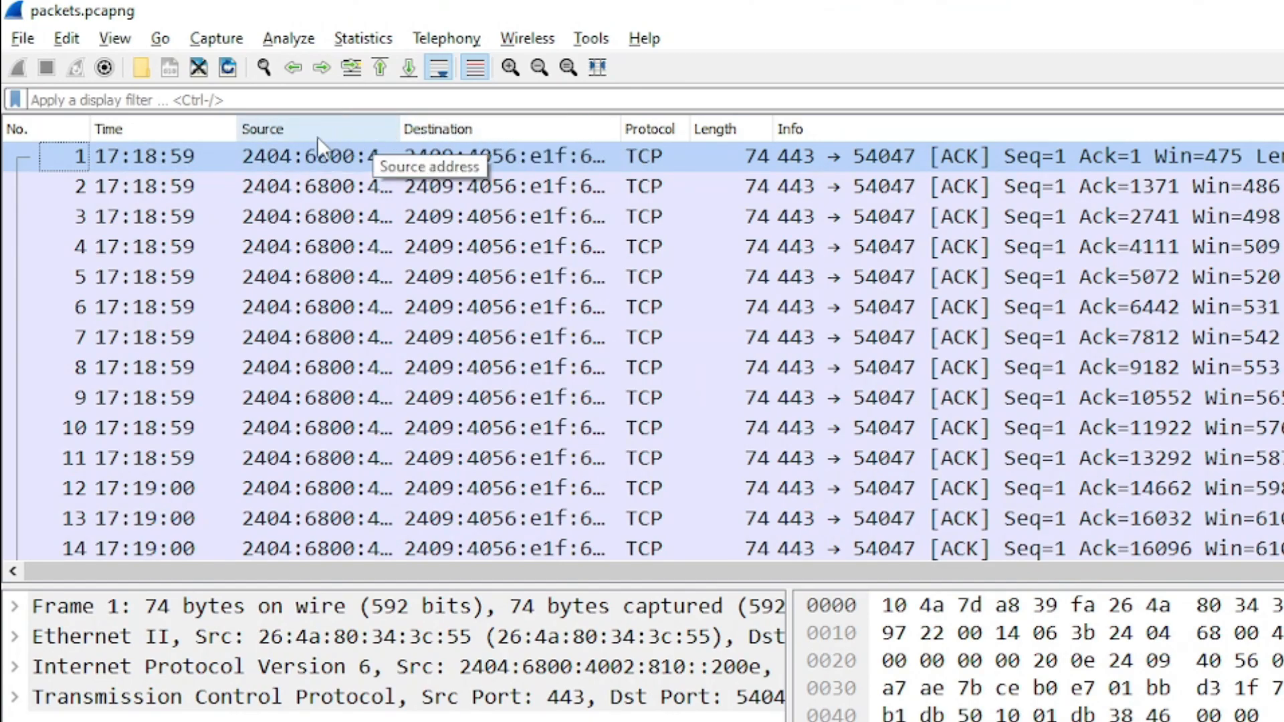
# Fit the packet list columns of packets.pcapng to their contents, and narrow the Source column
pyautogui.click(597, 67)
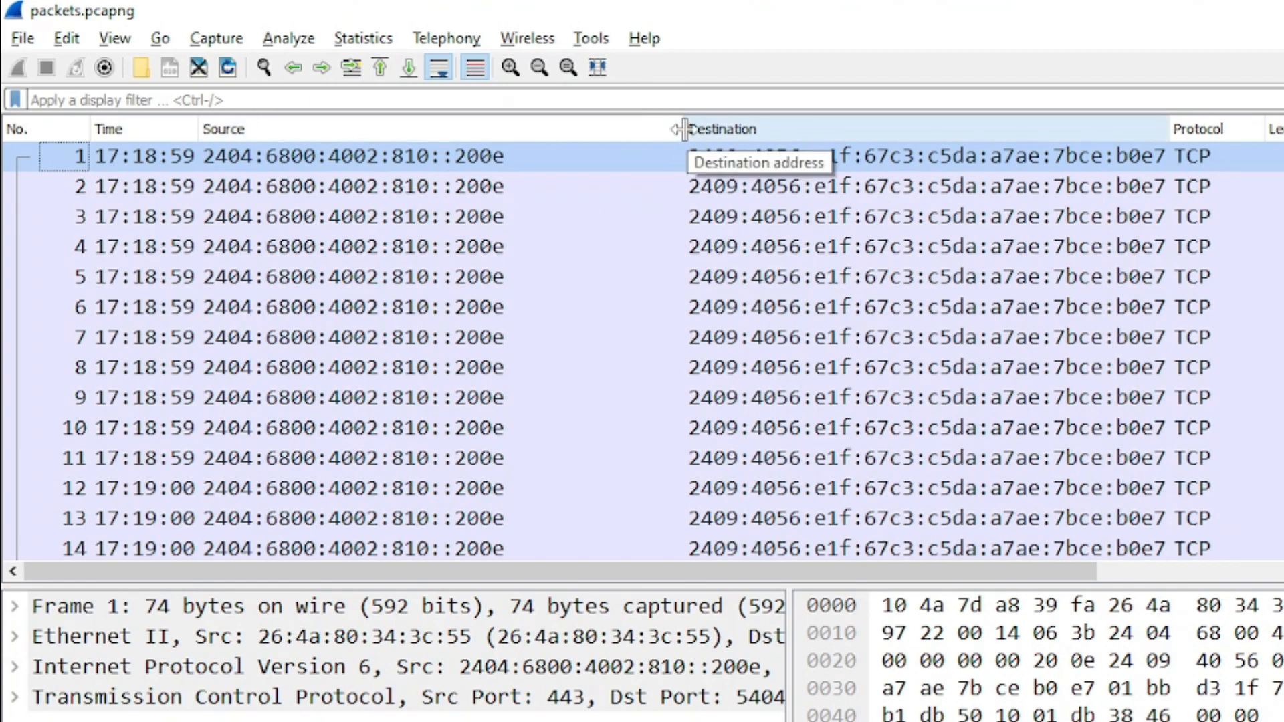
pyautogui.moveTo(683, 130); pyautogui.dragTo(521, 129)
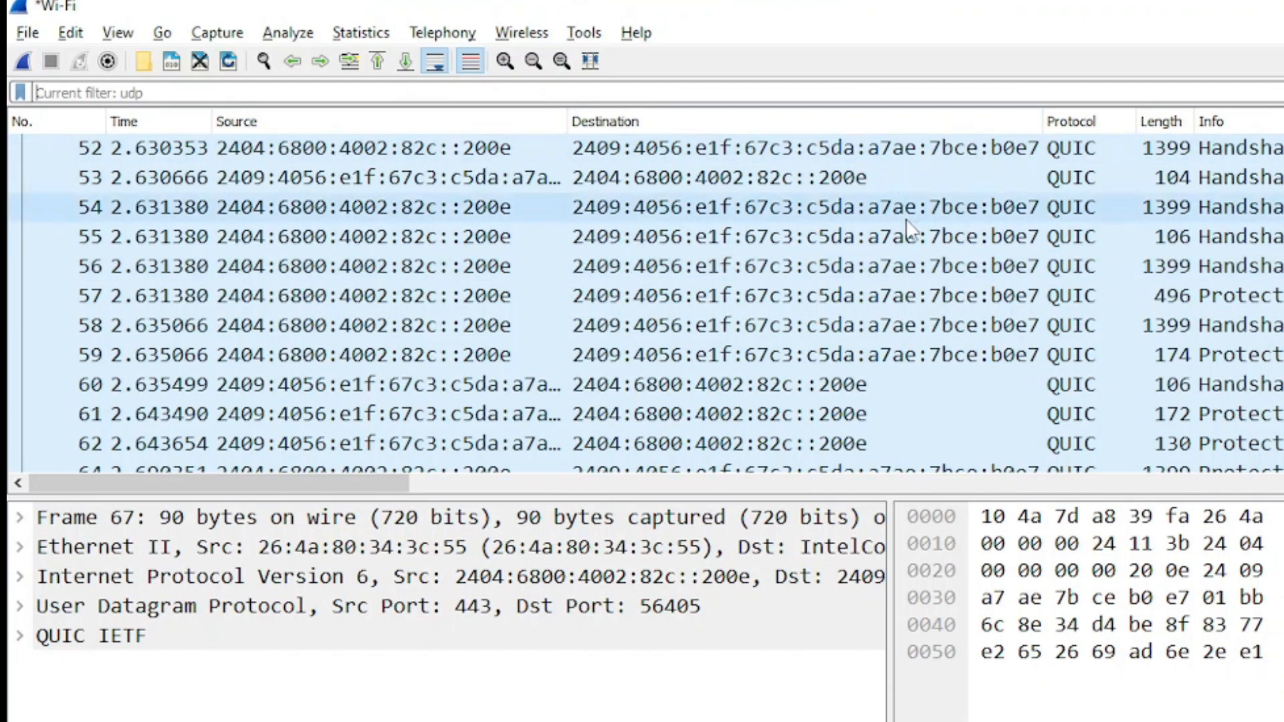
# Look through the UDP-filtered packet list down to its end and examine which protocols the packets use
pyautogui.scroll(-20, 581, 258)
pyautogui.scroll(-16, 584, 259)
pyautogui.moveTo(1283, 157); pyautogui.dragTo(1283, 461)
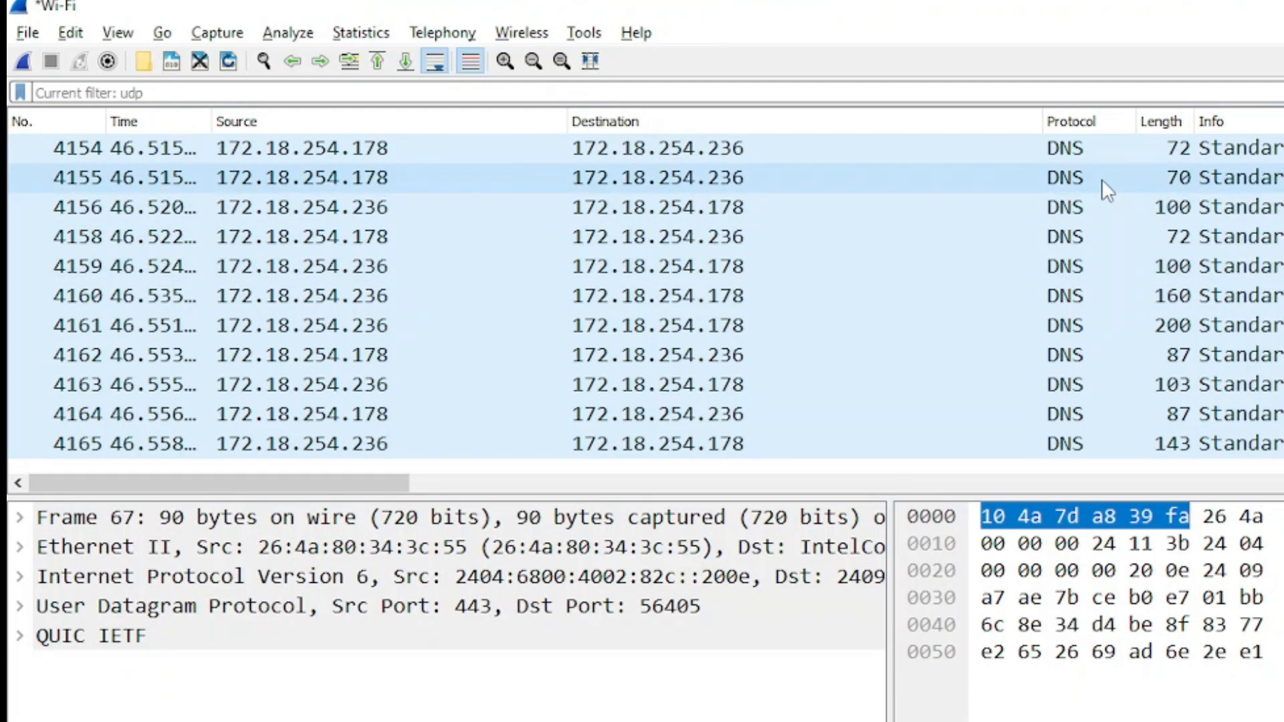
pyautogui.scroll(20, 642, 296)
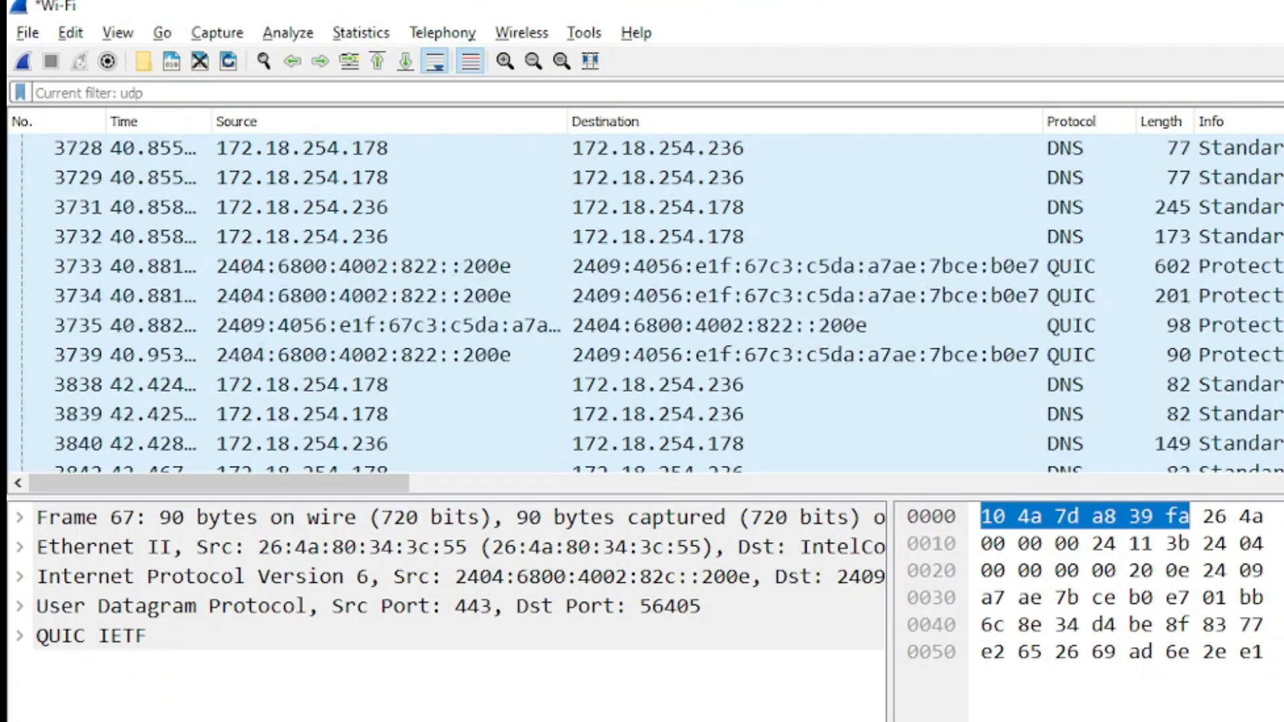
pyautogui.scroll(-20, 642, 296)
pyautogui.scroll(-15, 641, 296)
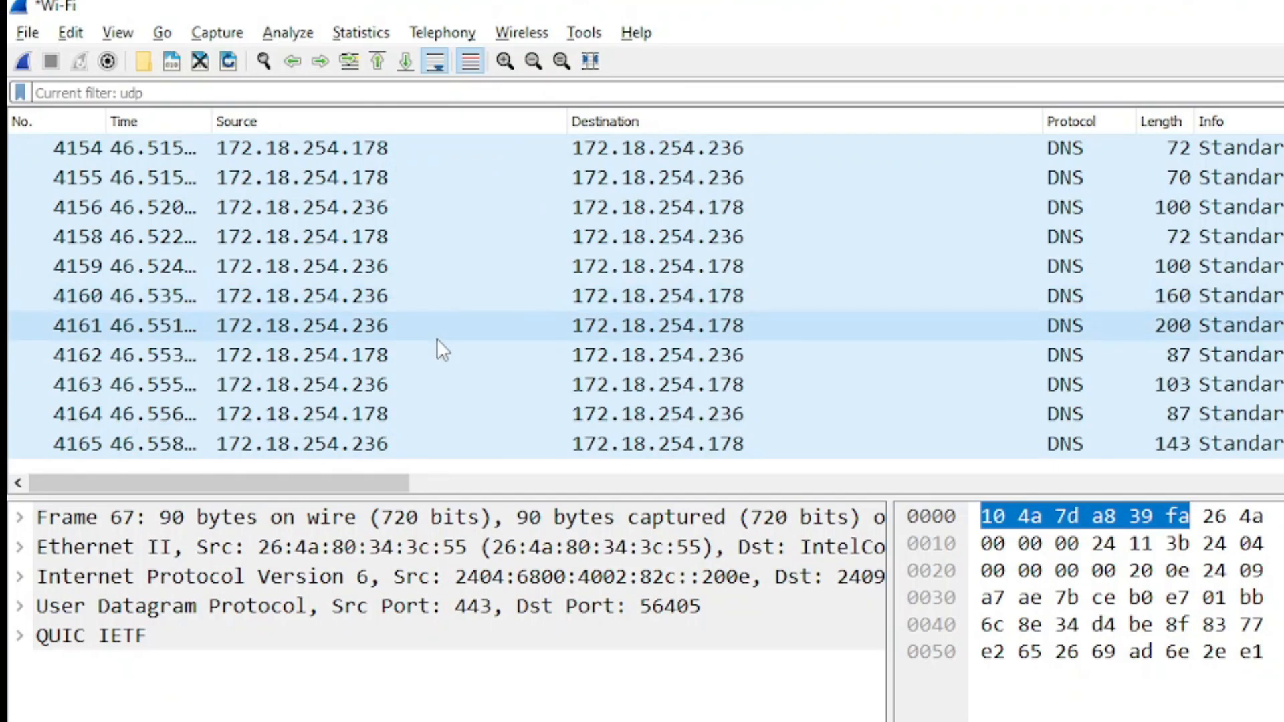
pyautogui.scroll(2, 446, 333)
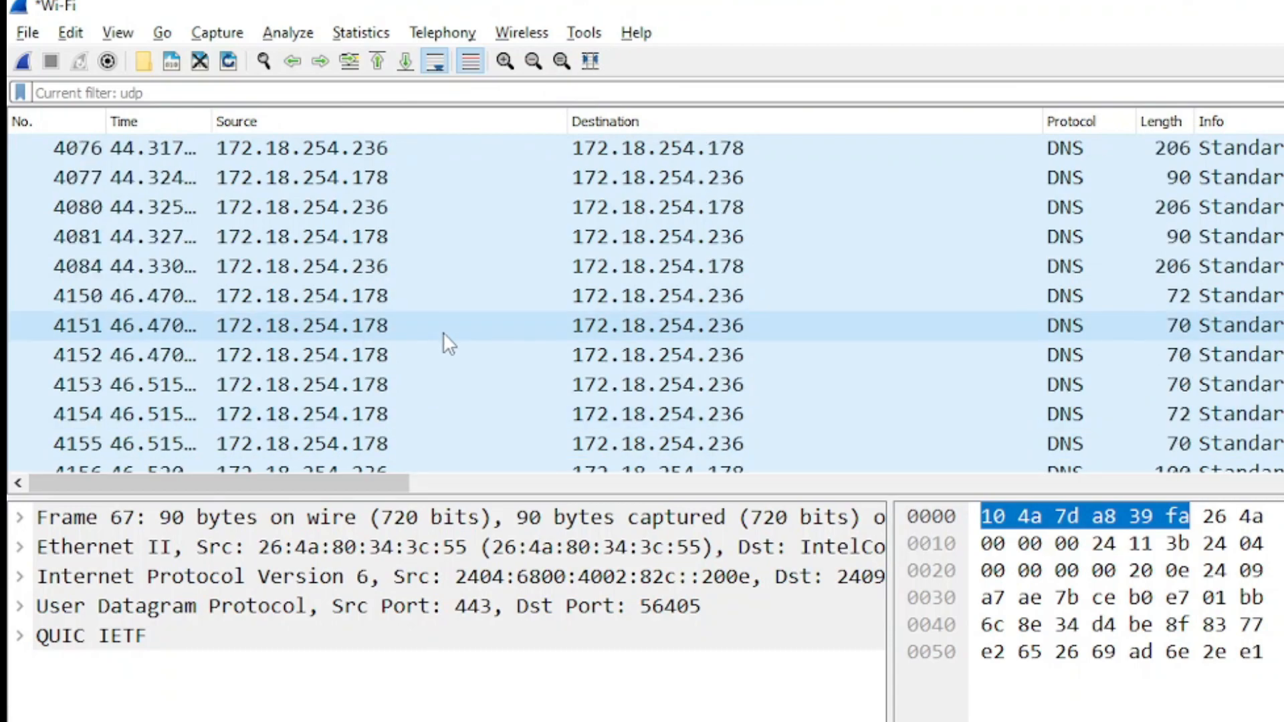
pyautogui.scroll(15, 447, 341)
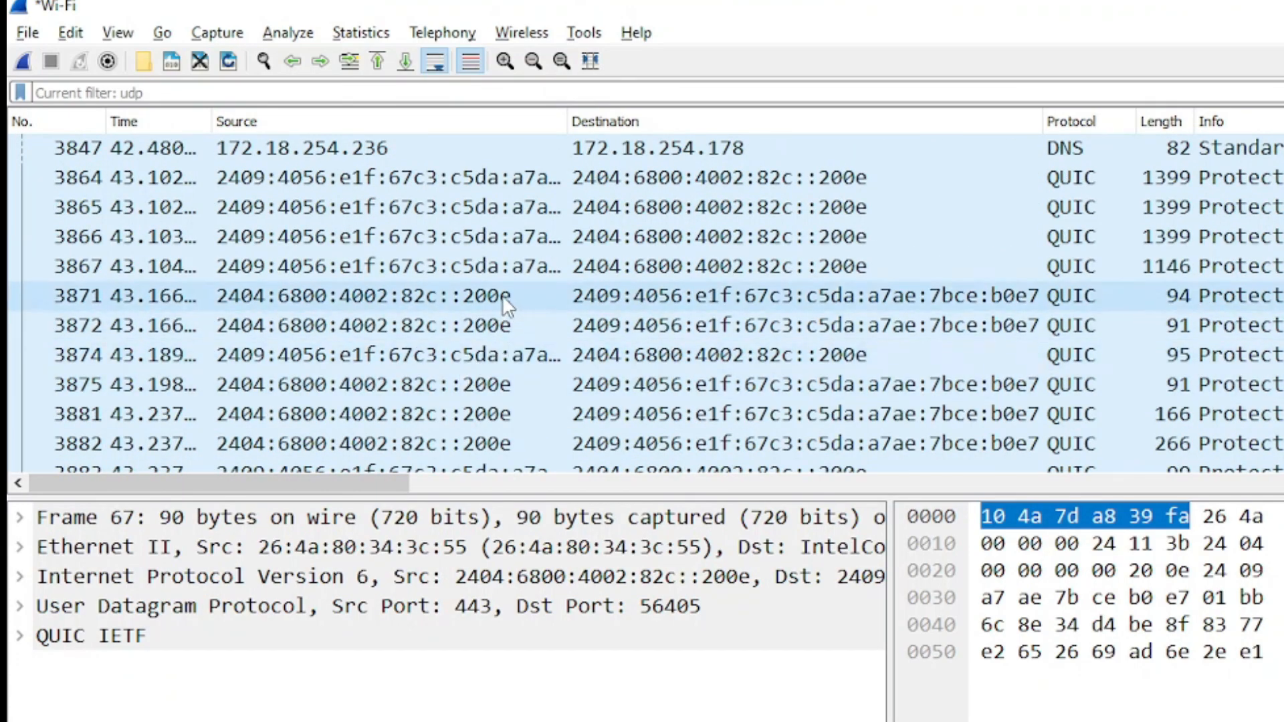
# Remove the applied udp display filter, and enter http as the filter expression without applying it
pyautogui.click(56, 93)
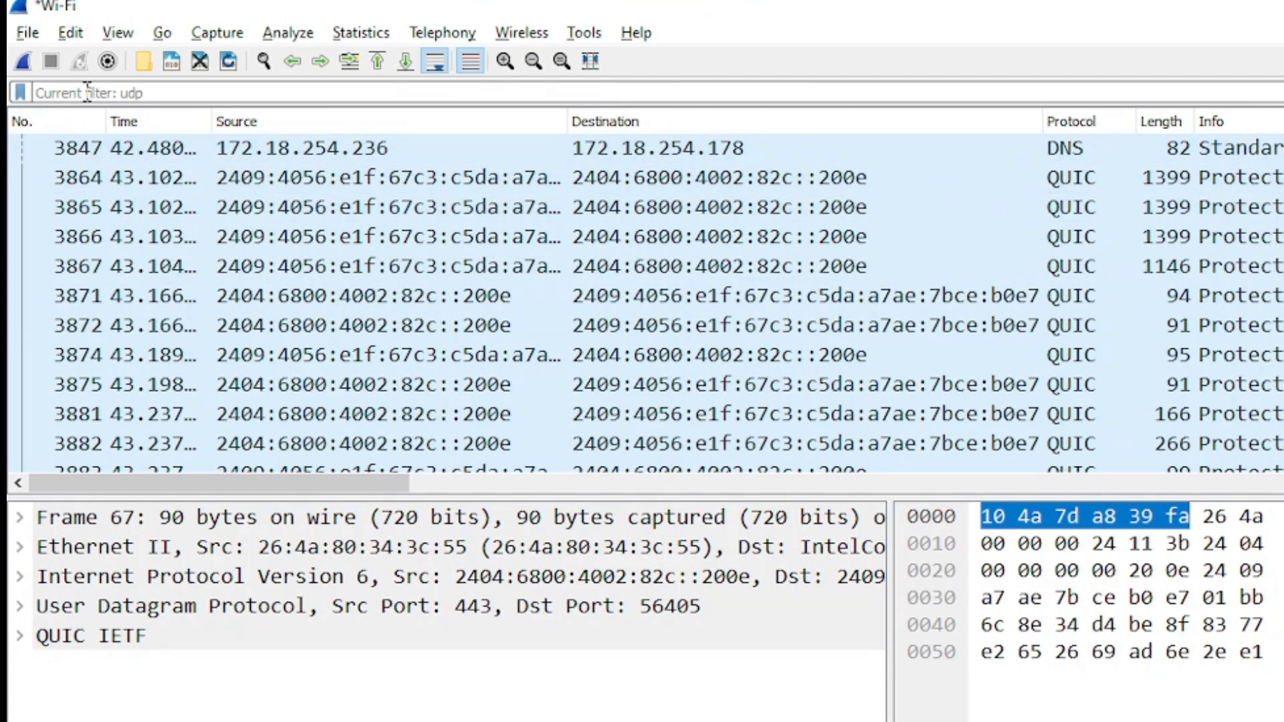
pyautogui.press('Return')
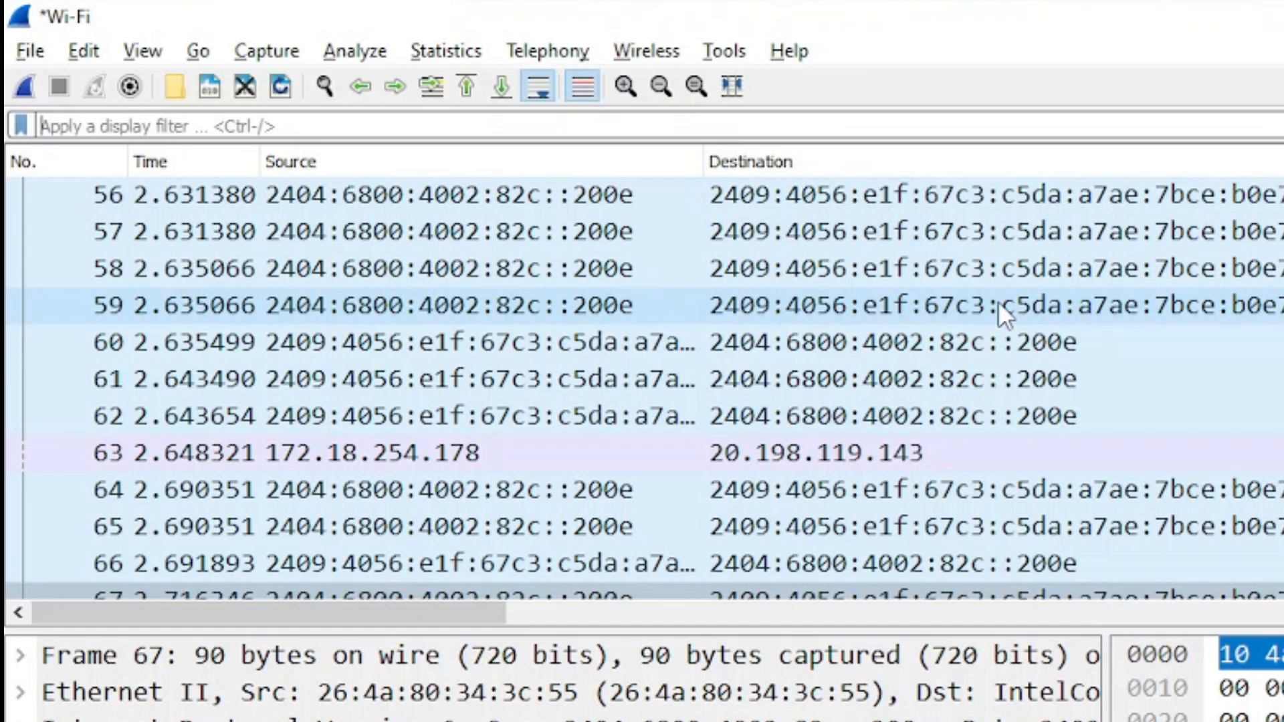
pyautogui.write('htt')
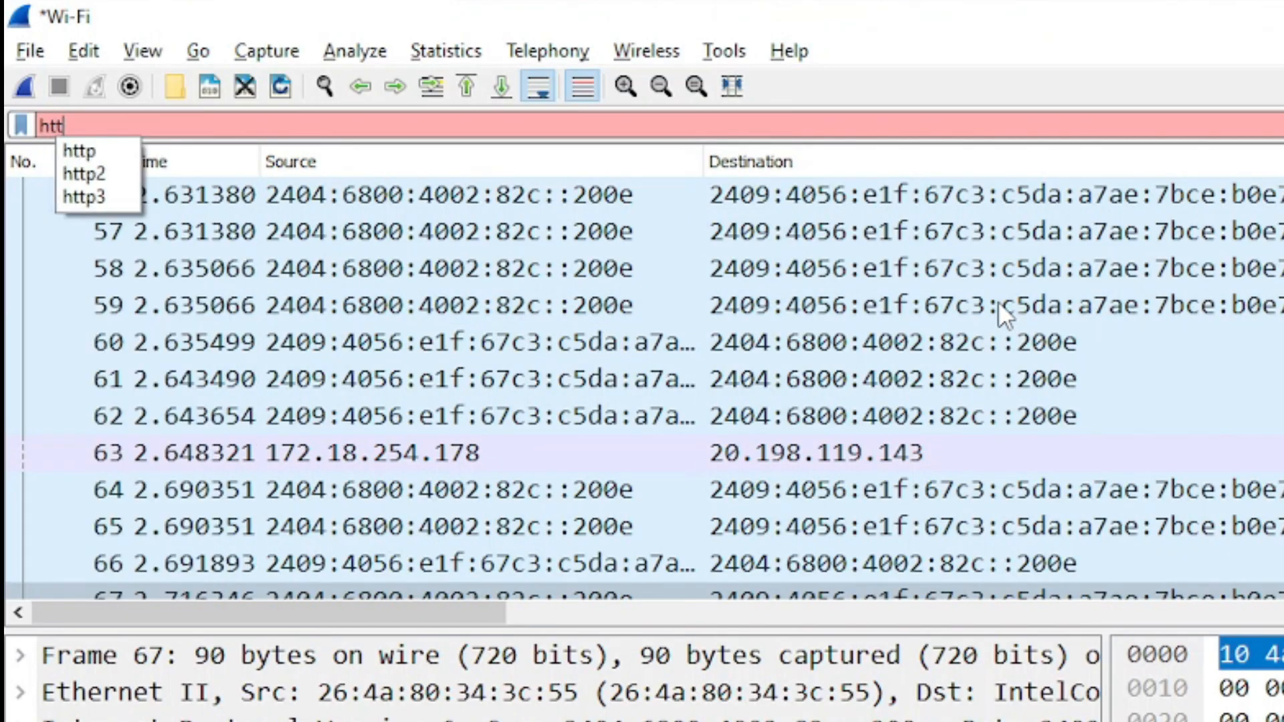
pyautogui.write('p')
pyautogui.press('Escape')
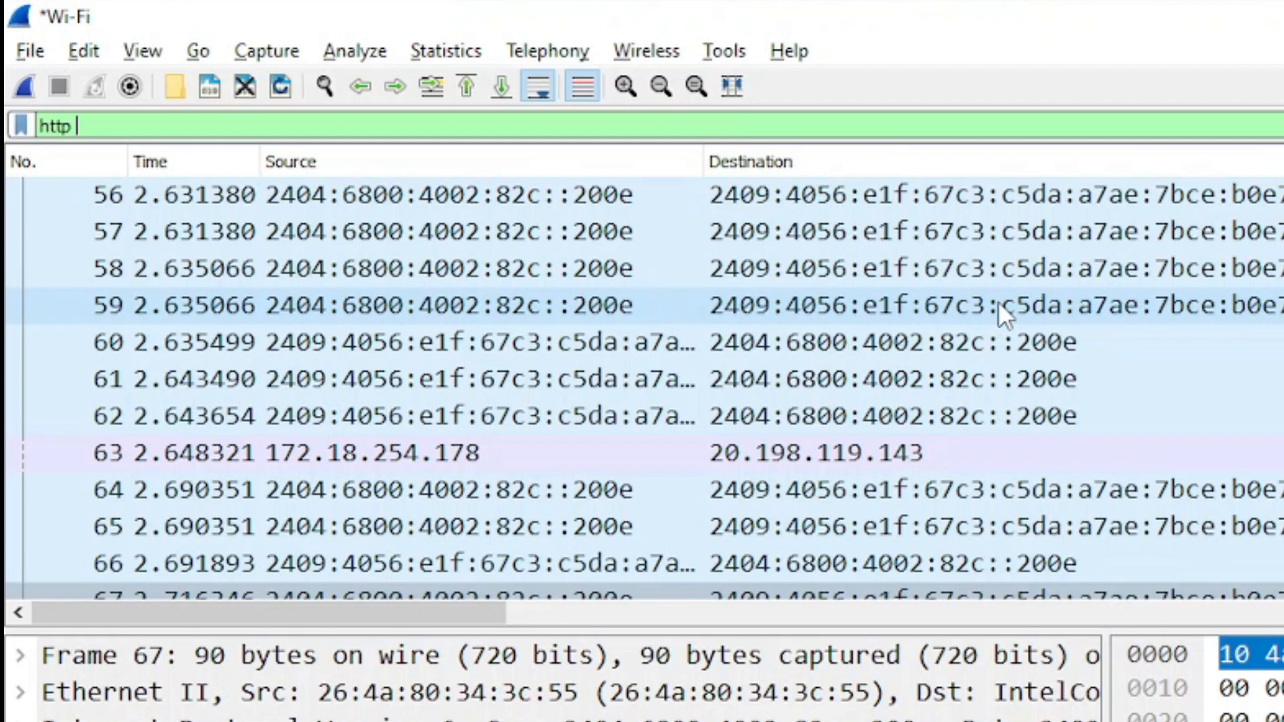
# Change the display filter expression from http to httpsd to check its syntax
pyautogui.moveTo(76, 126); pyautogui.dragTo(48, 125)
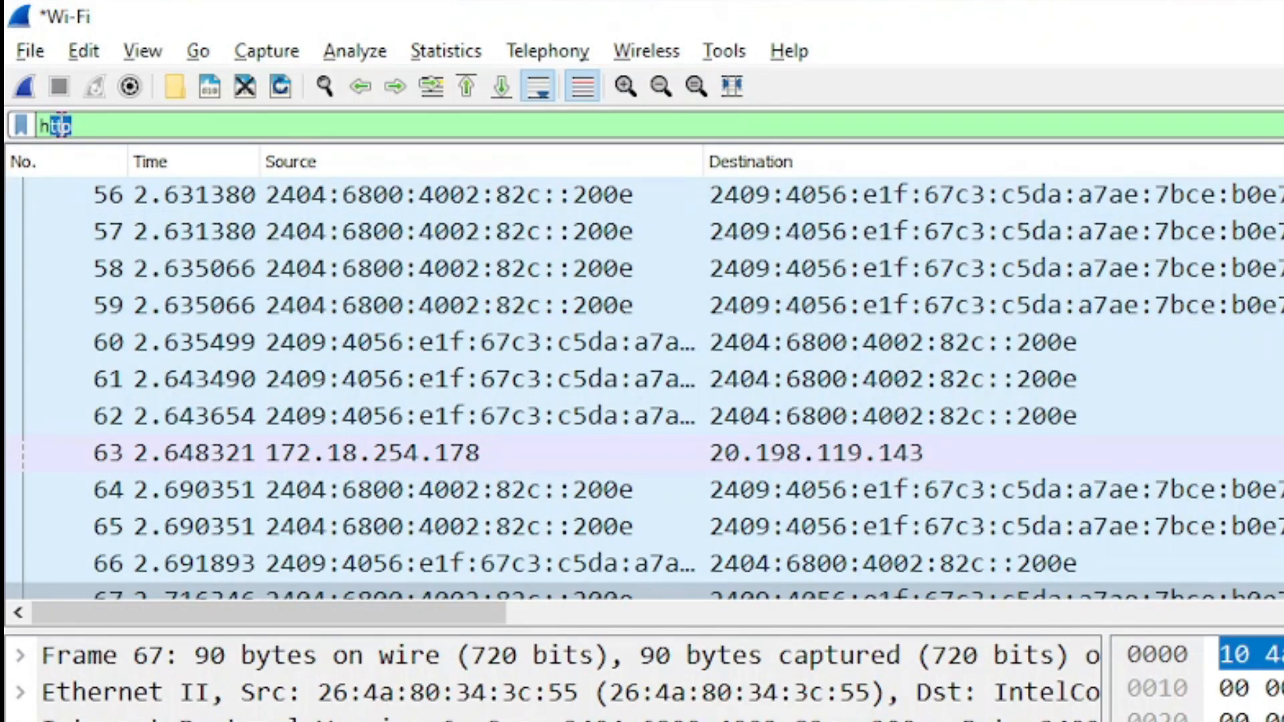
pyautogui.click(100, 126)
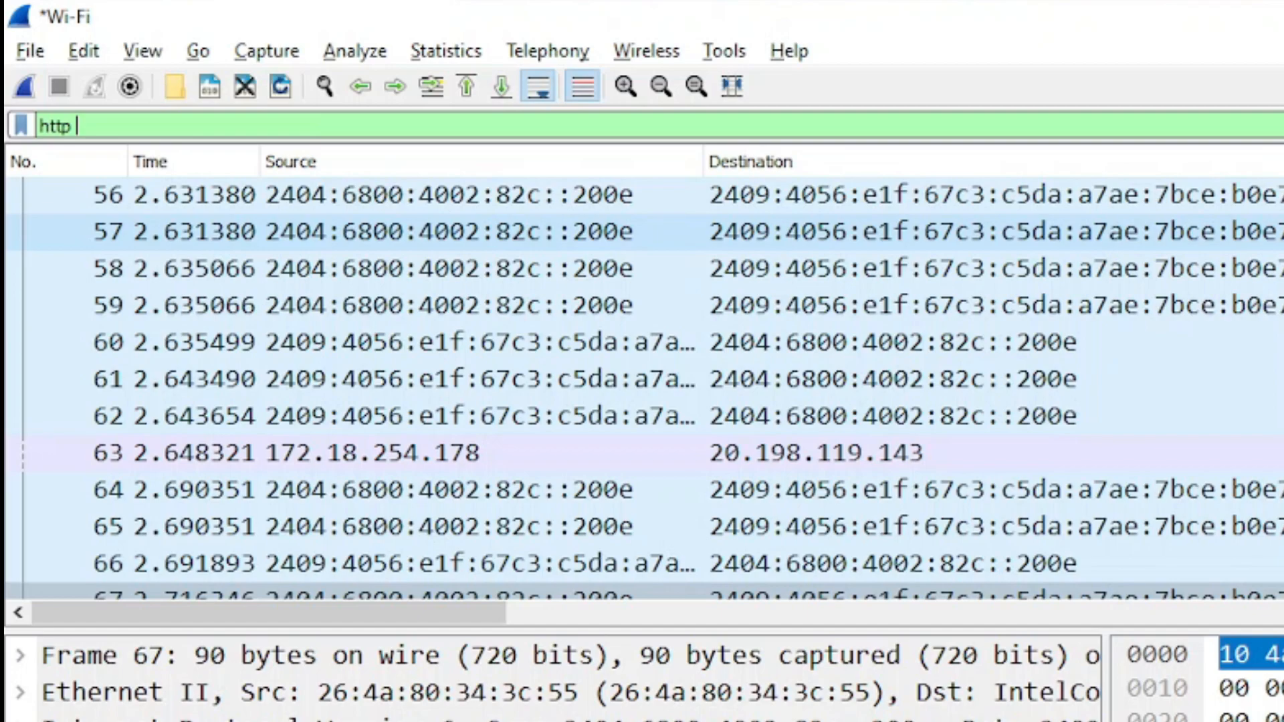
pyautogui.press('BackSpace')
pyautogui.write('sd')
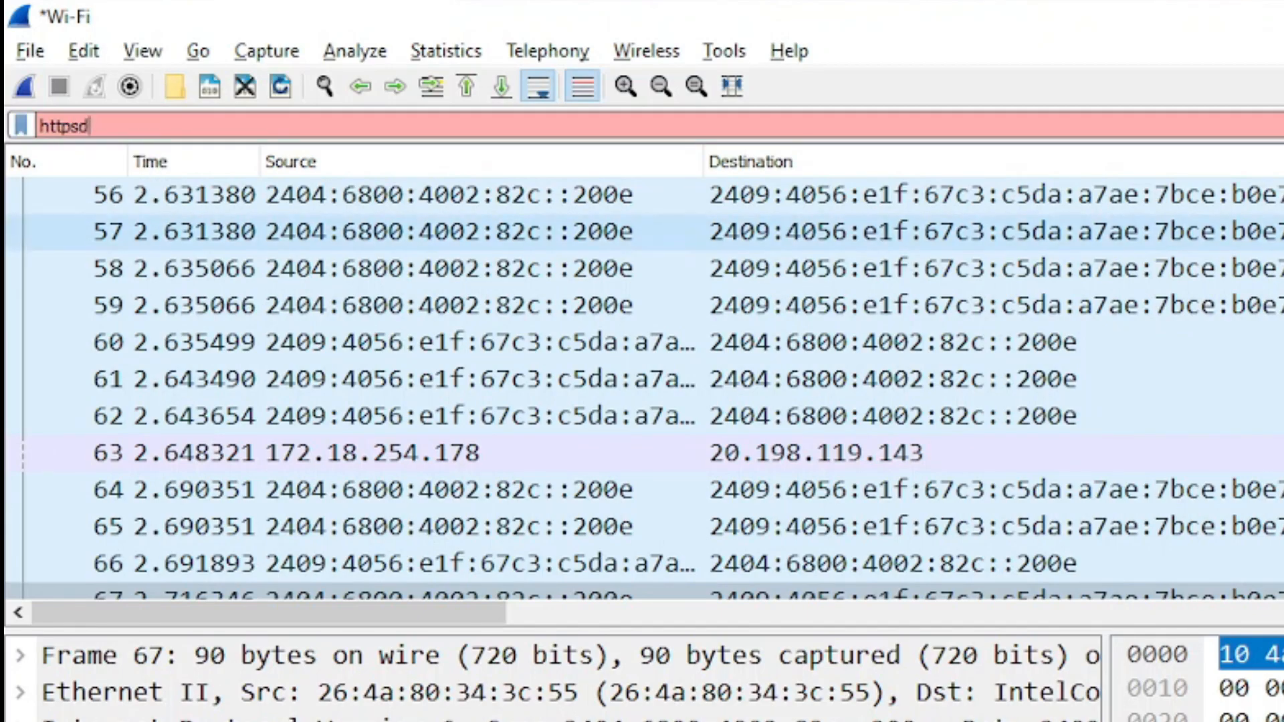
# Correct the display filter expression to http, apply it, and look through the filtered packets
pyautogui.write('gh')
pyautogui.hotkey('shift', 'Left')
pyautogui.hotkey('shift', 'Left')
pyautogui.hotkey('shift', 'Left')
pyautogui.hotkey('shift', 'Left')
pyautogui.press('BackSpace')
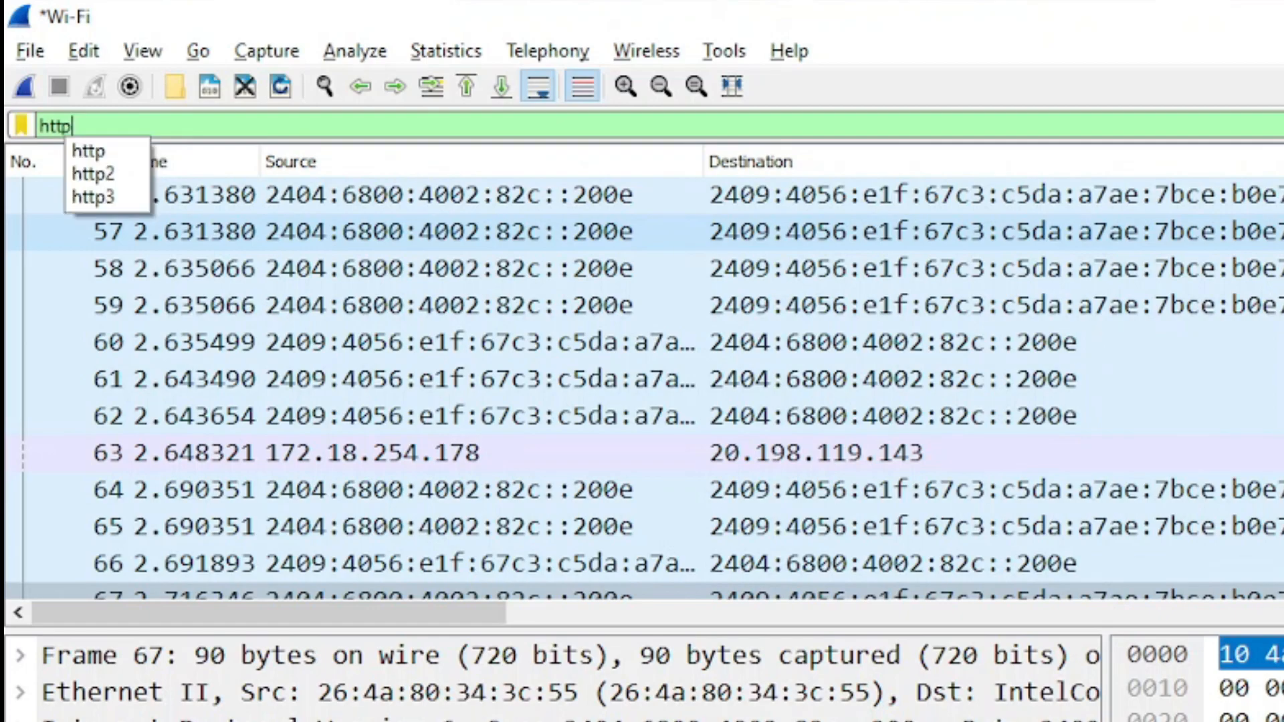
pyautogui.press('Escape')
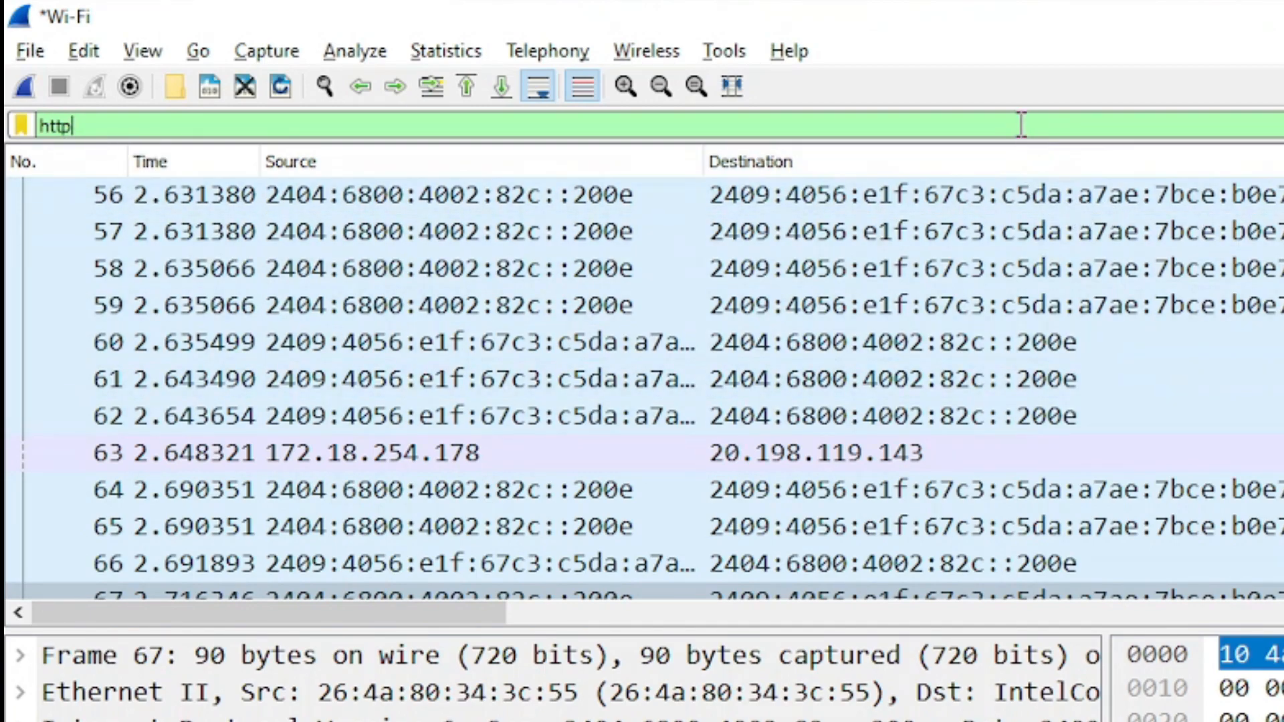
pyautogui.press('Return')
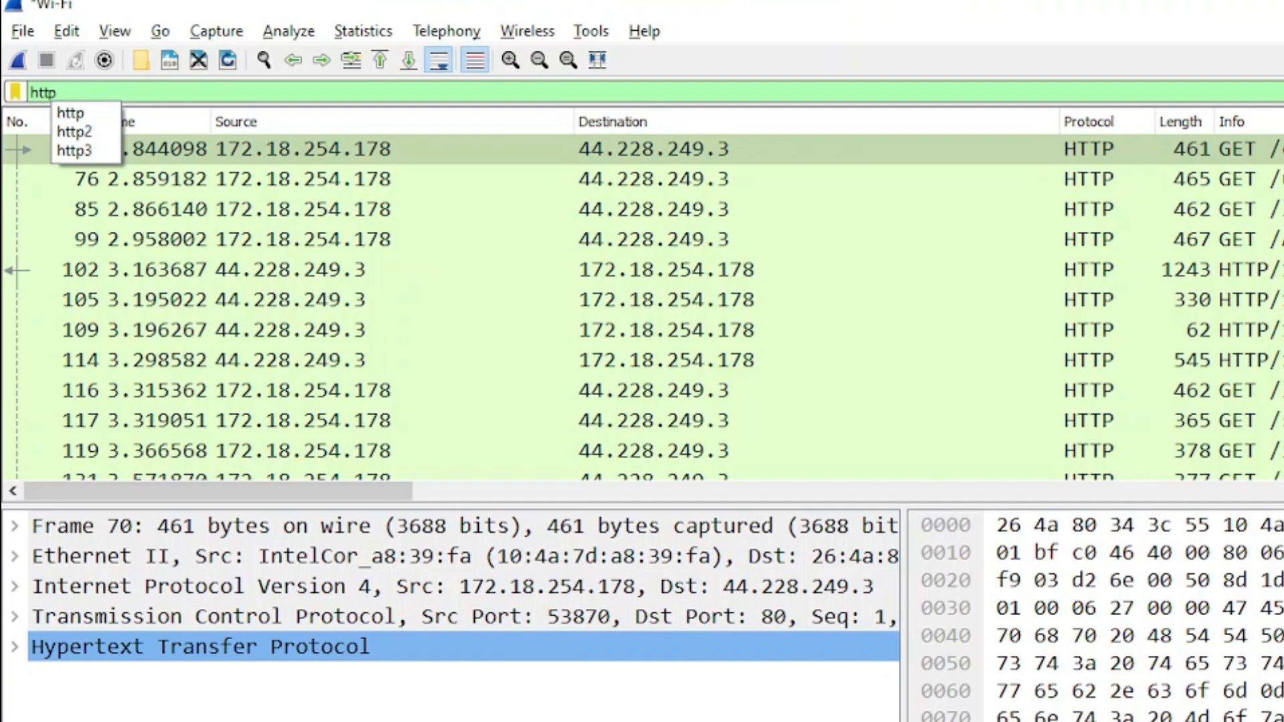
pyautogui.press('Return')
pyautogui.scroll(-7, 642, 307)
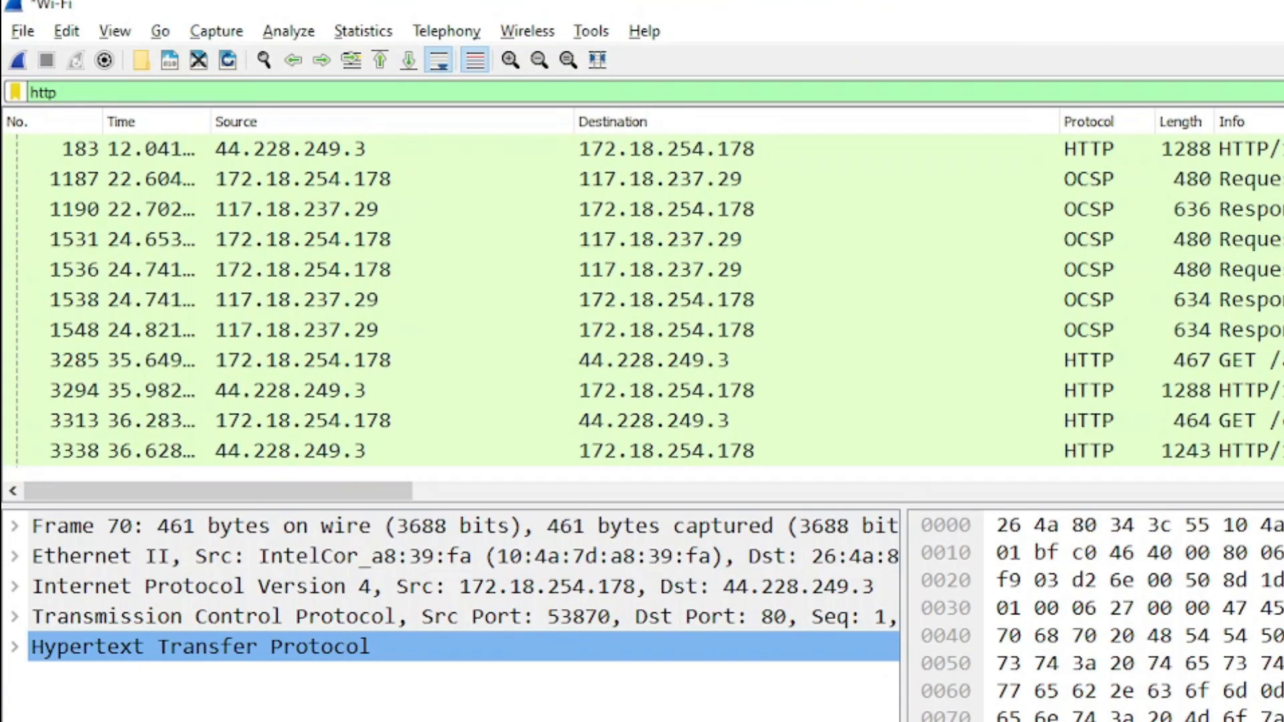
pyautogui.scroll(8, 642, 308)
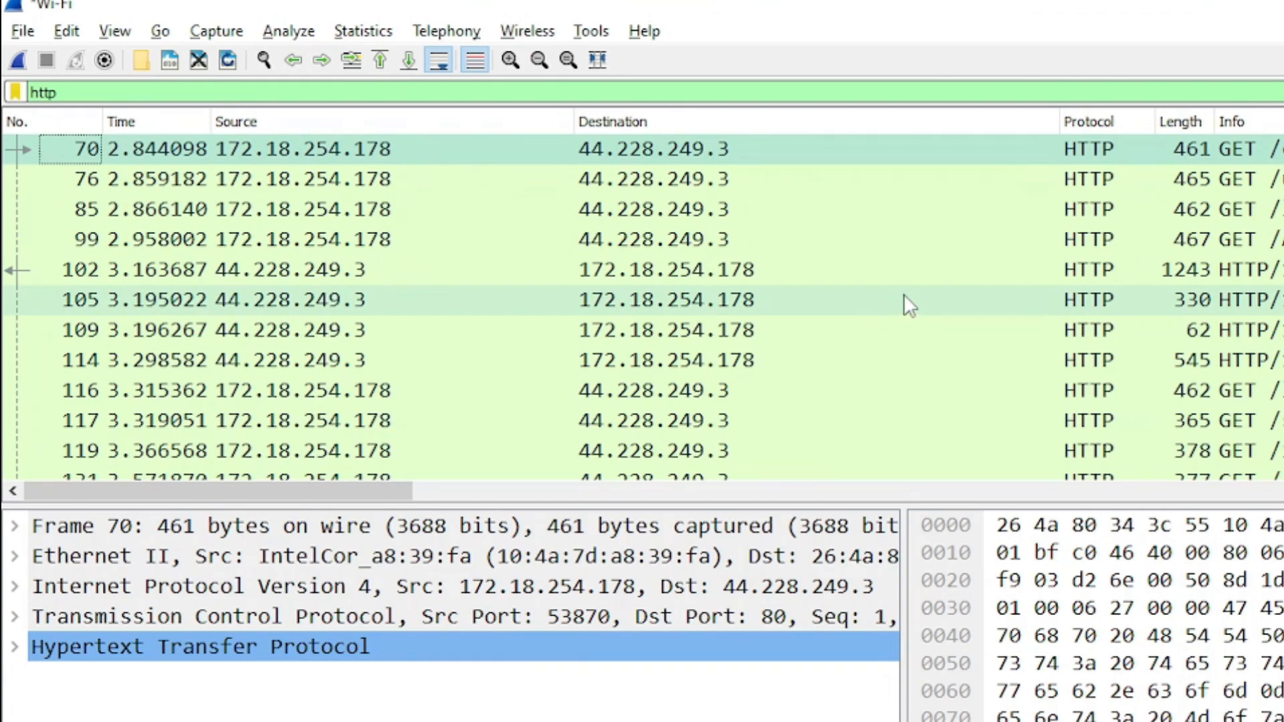
# Clear the applied http display filter and look through the full packet list
pyautogui.click(74, 91)
pyautogui.doubleClick(74, 91)
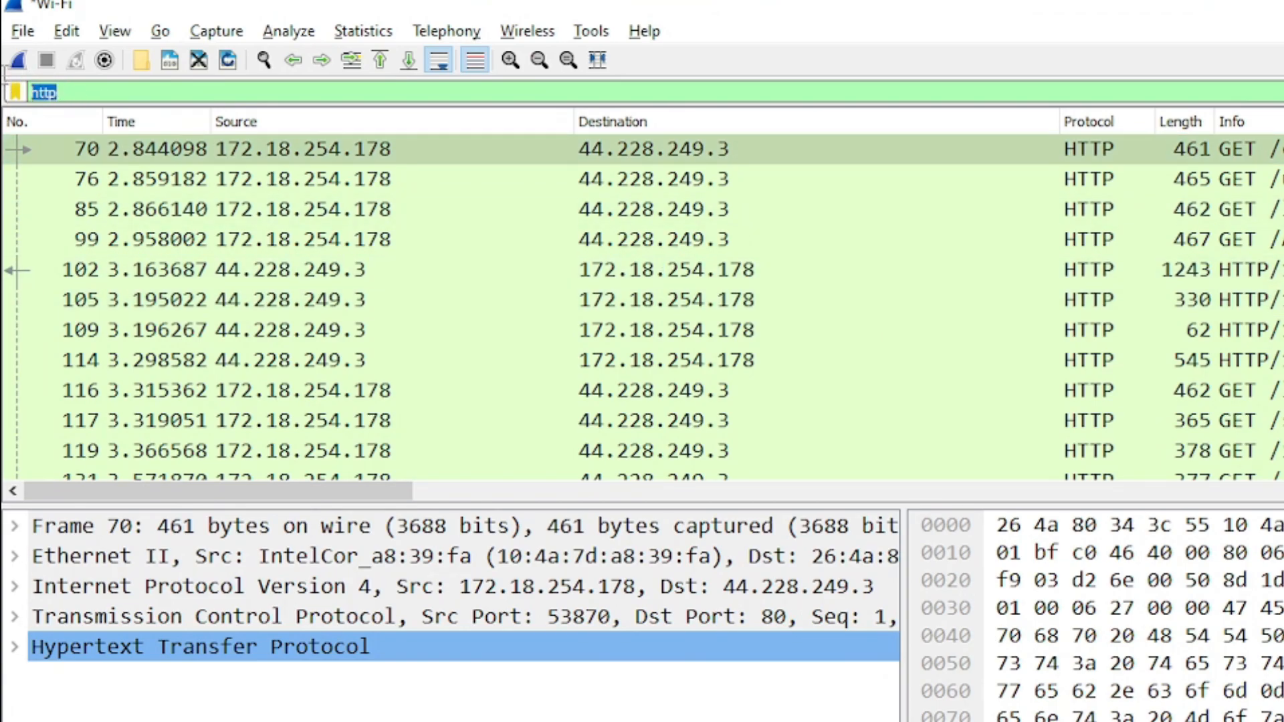
pyautogui.click(142, 92)
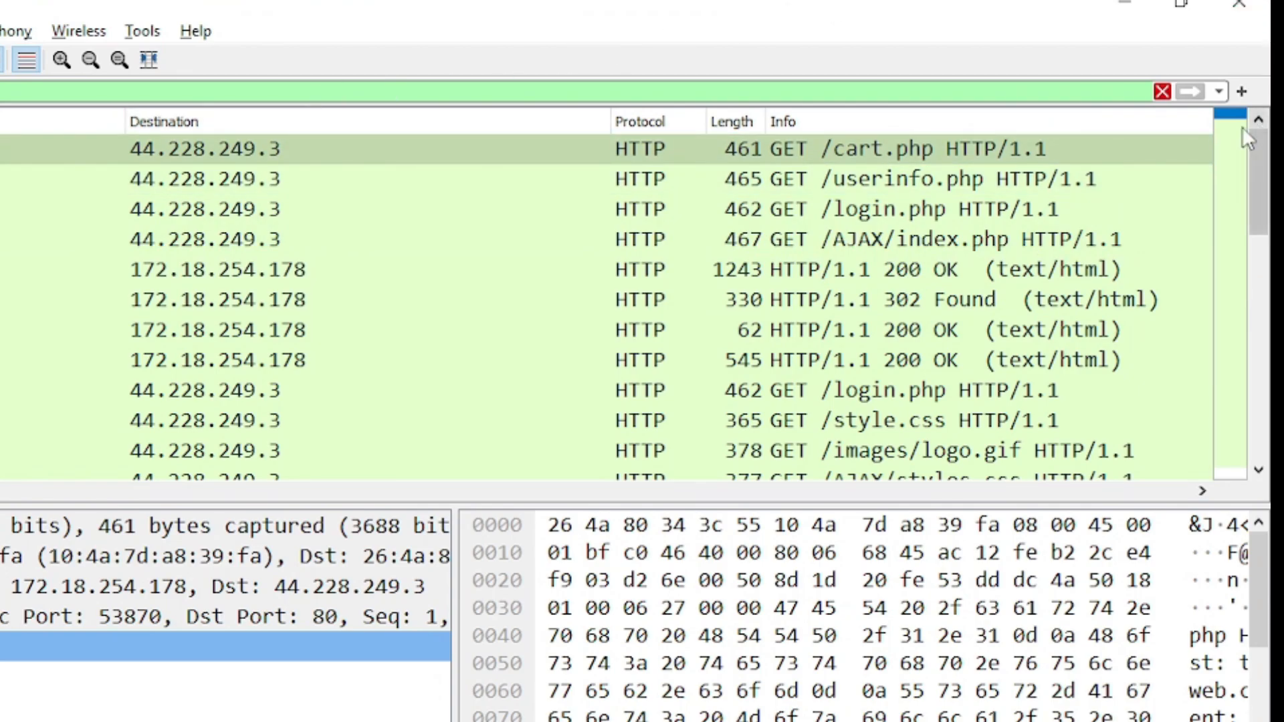
pyautogui.click(1163, 91)
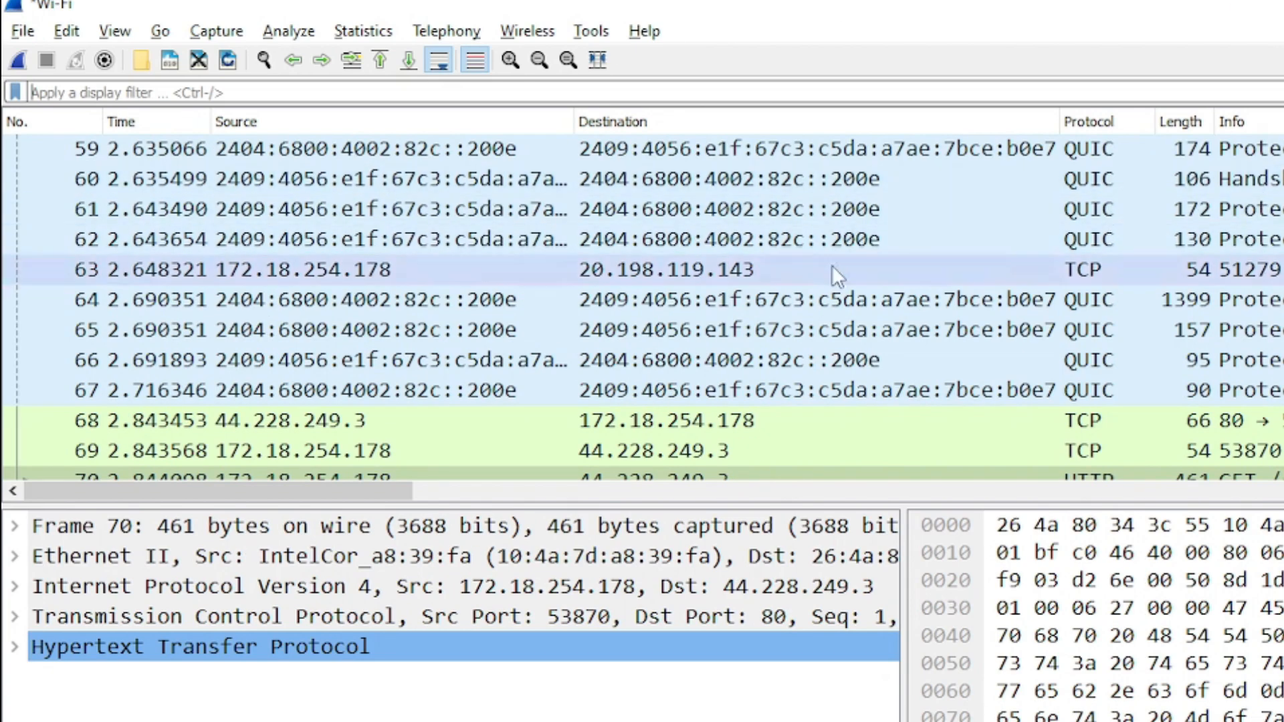
pyautogui.scroll(-4, 423, 267)
pyautogui.scroll(6, 302, 307)
pyautogui.scroll(4, 613, 284)
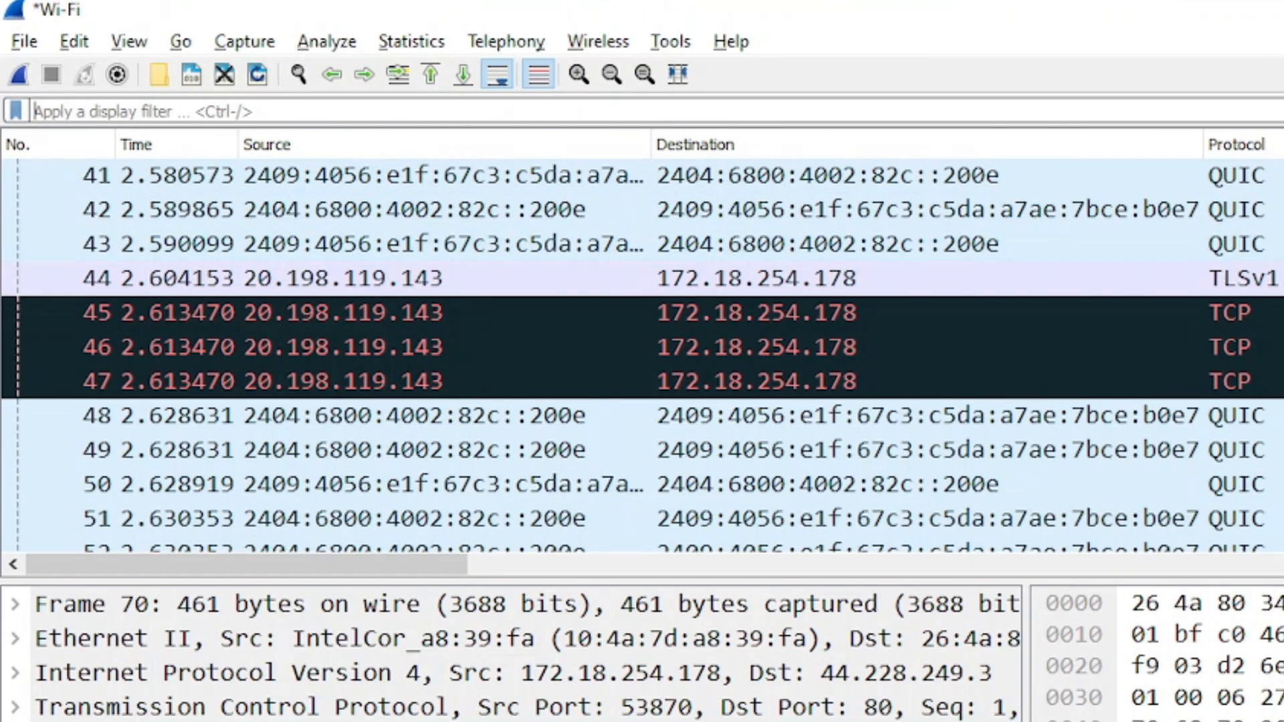
# Apply dns as the display filter and look through the matching packets
pyautogui.write('d')
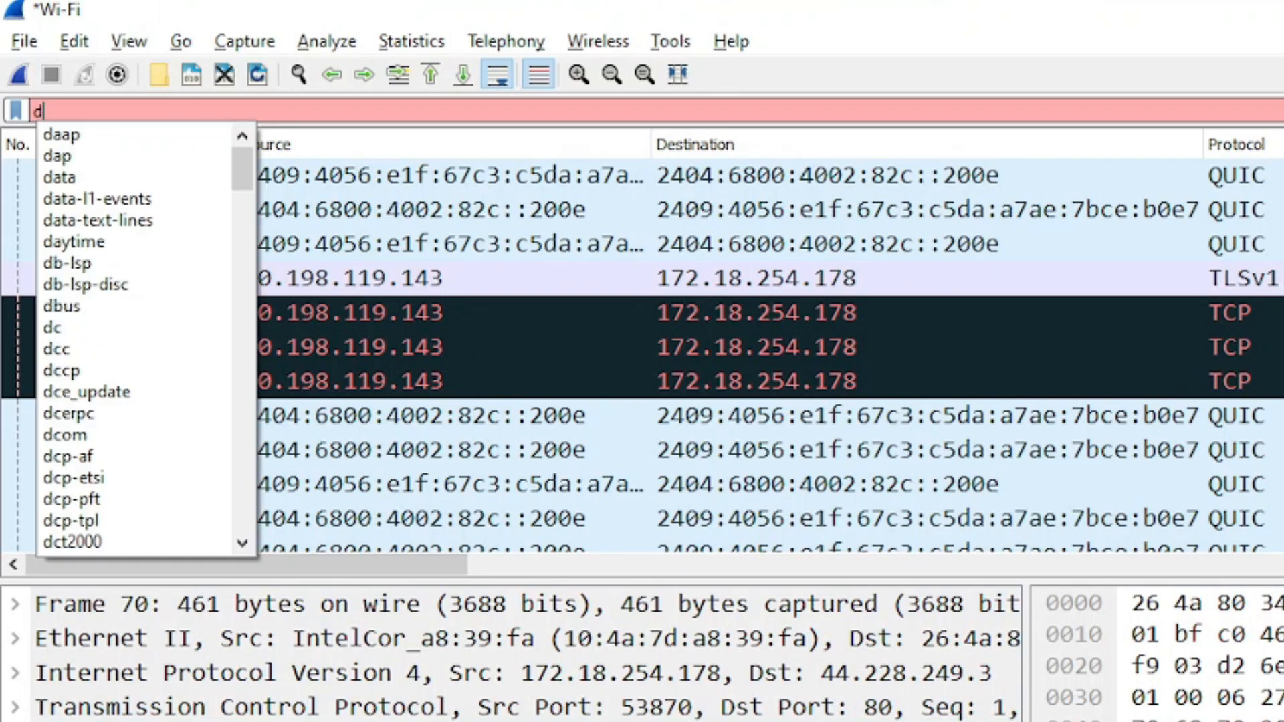
pyautogui.write('ns')
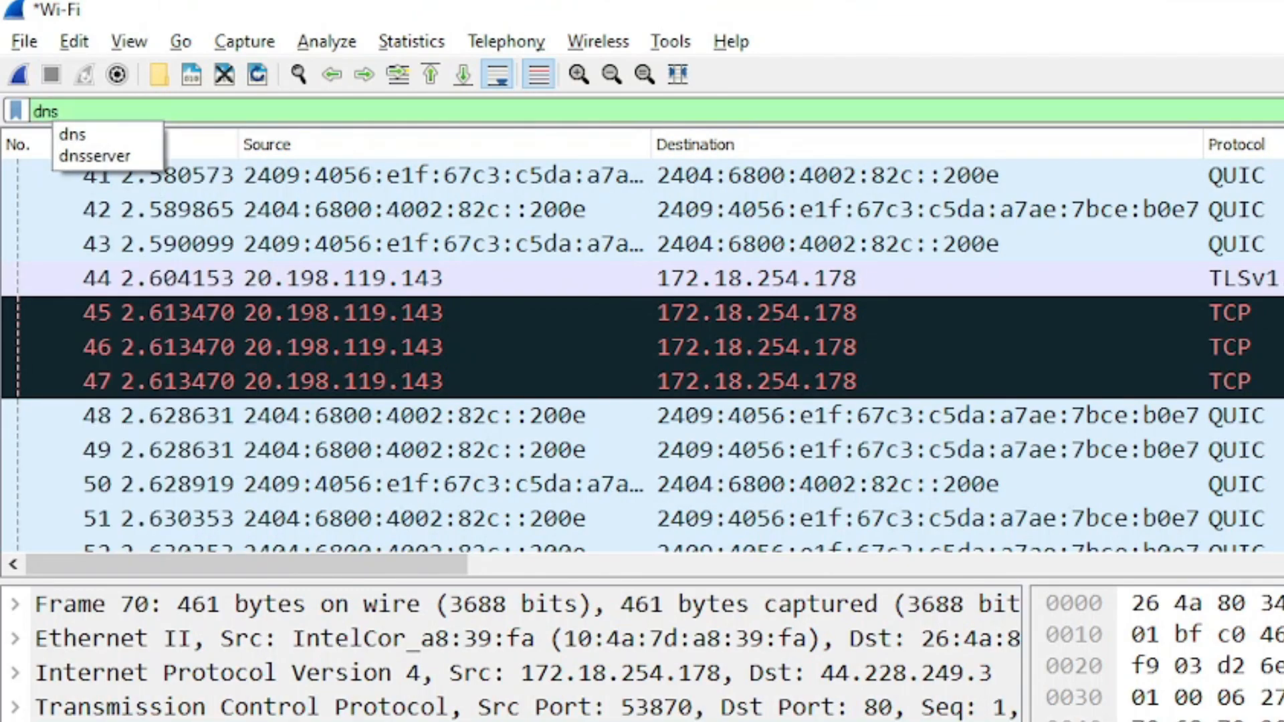
pyautogui.press('Return')
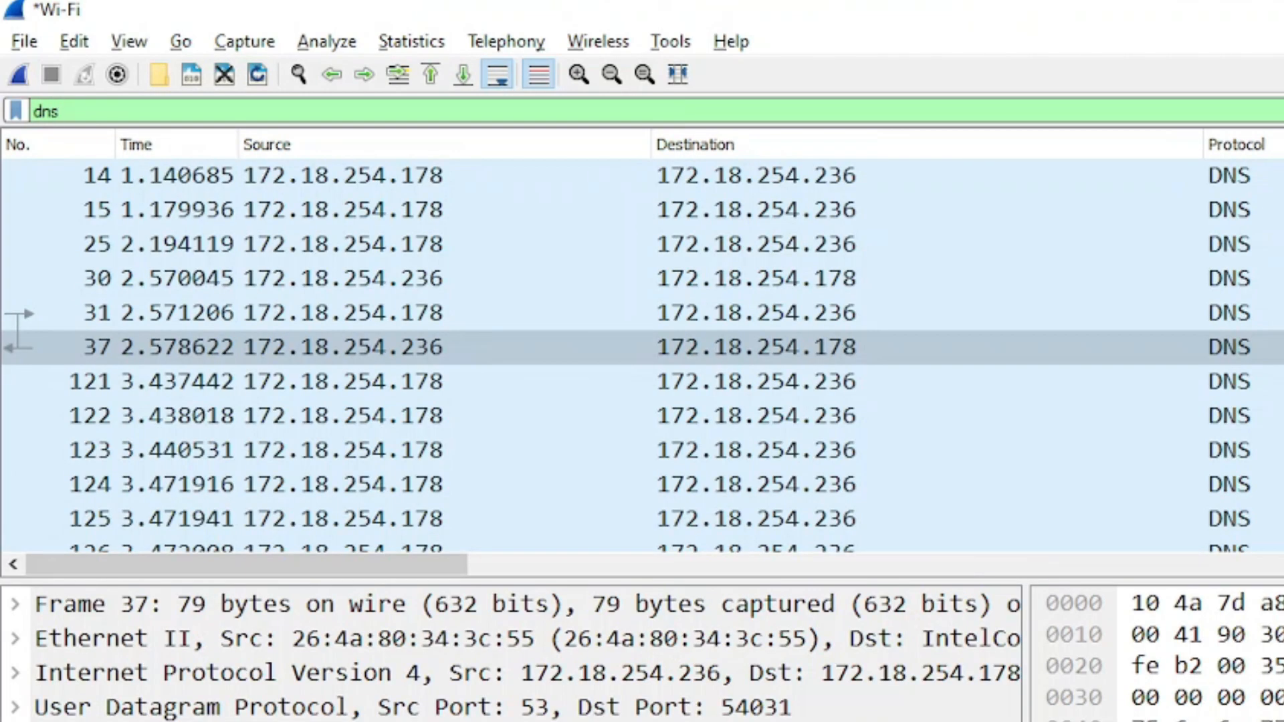
pyautogui.scroll(-4, 1211, 307)
pyautogui.scroll(4, 1212, 374)
# Replace the dns display filter with tcp and apply it
pyautogui.hotkey('ctrl', 'a')
pyautogui.press('BackSpace')
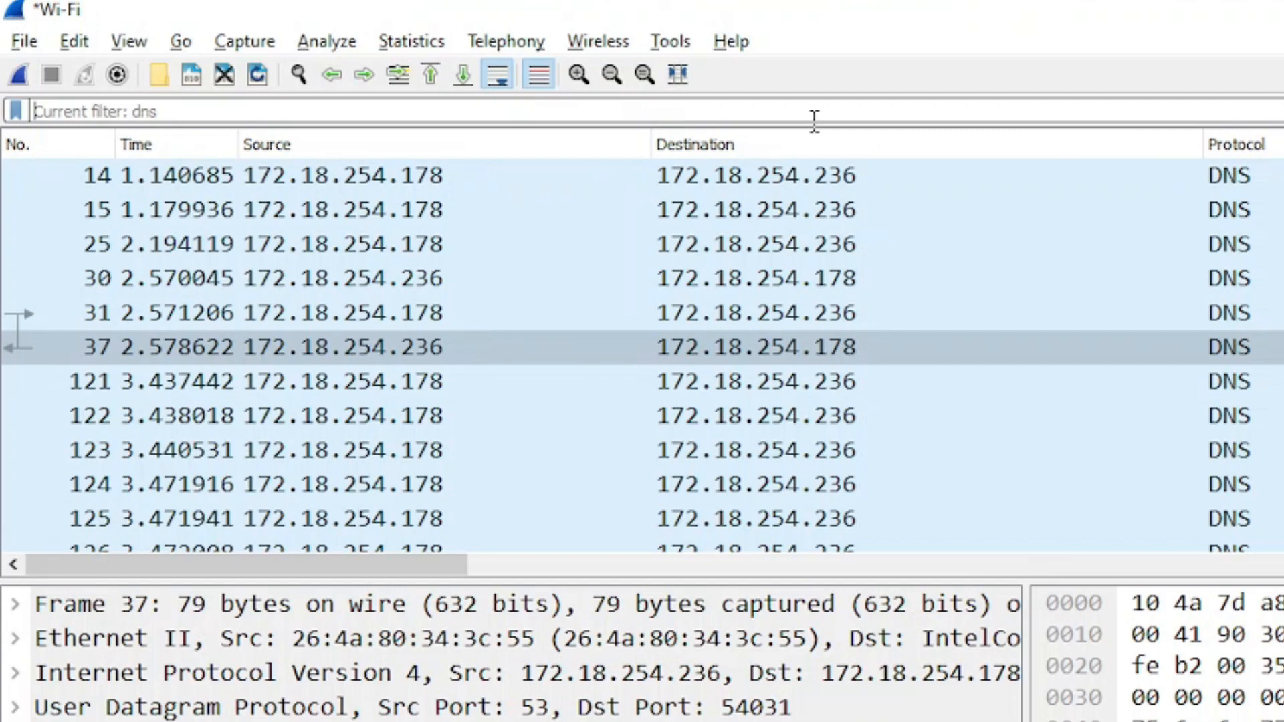
pyautogui.write('tcp')
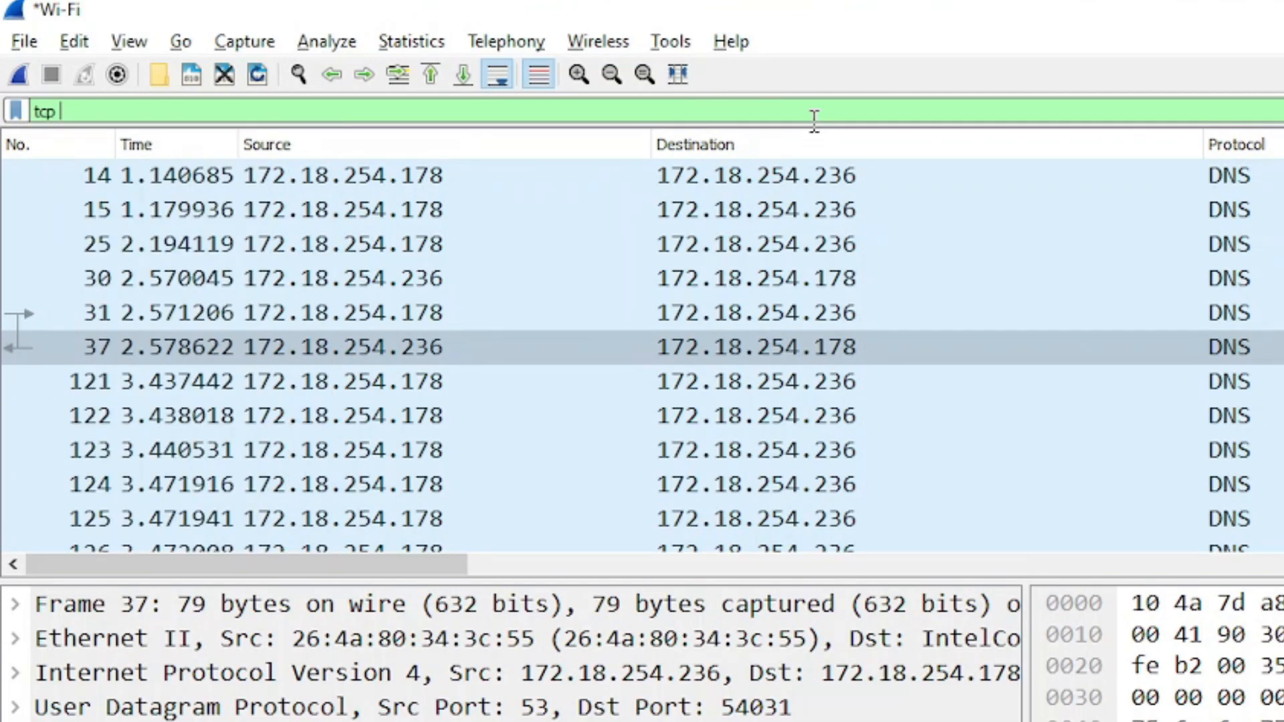
pyautogui.press('Return')
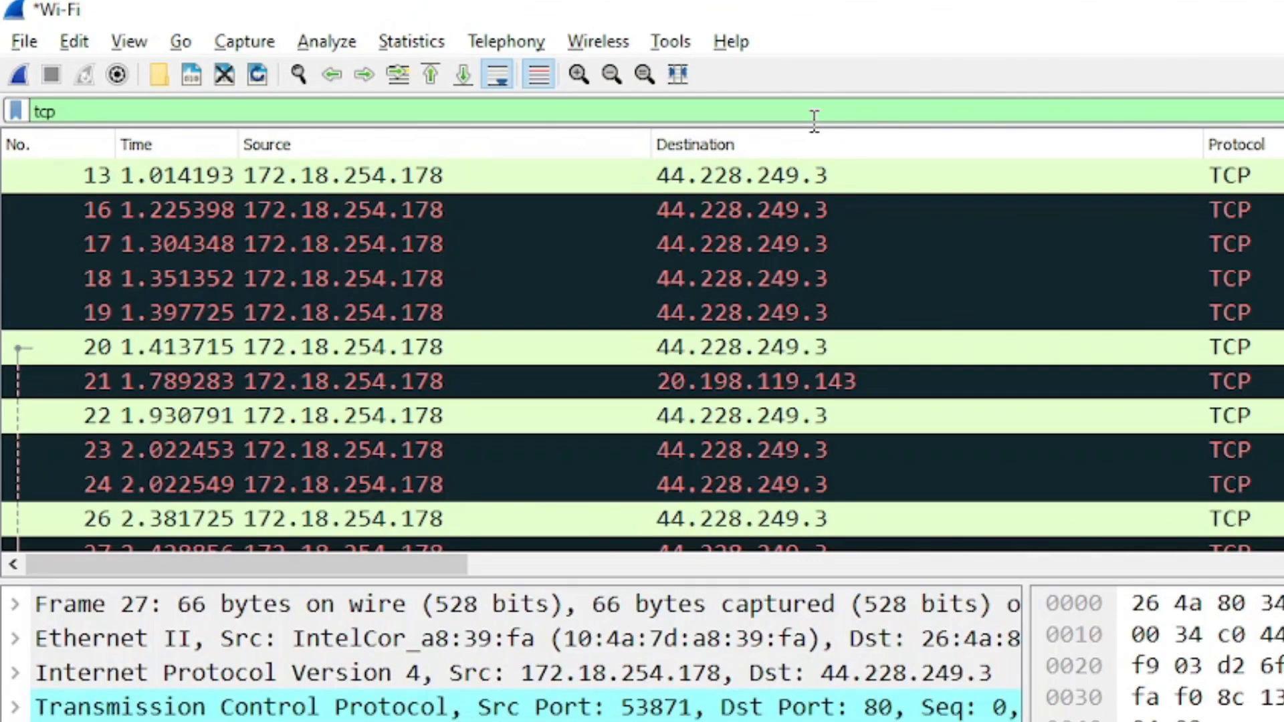
# Replace the tcp display filter with udp and apply it
pyautogui.tripleClick(158, 107)
pyautogui.press('BackSpace')
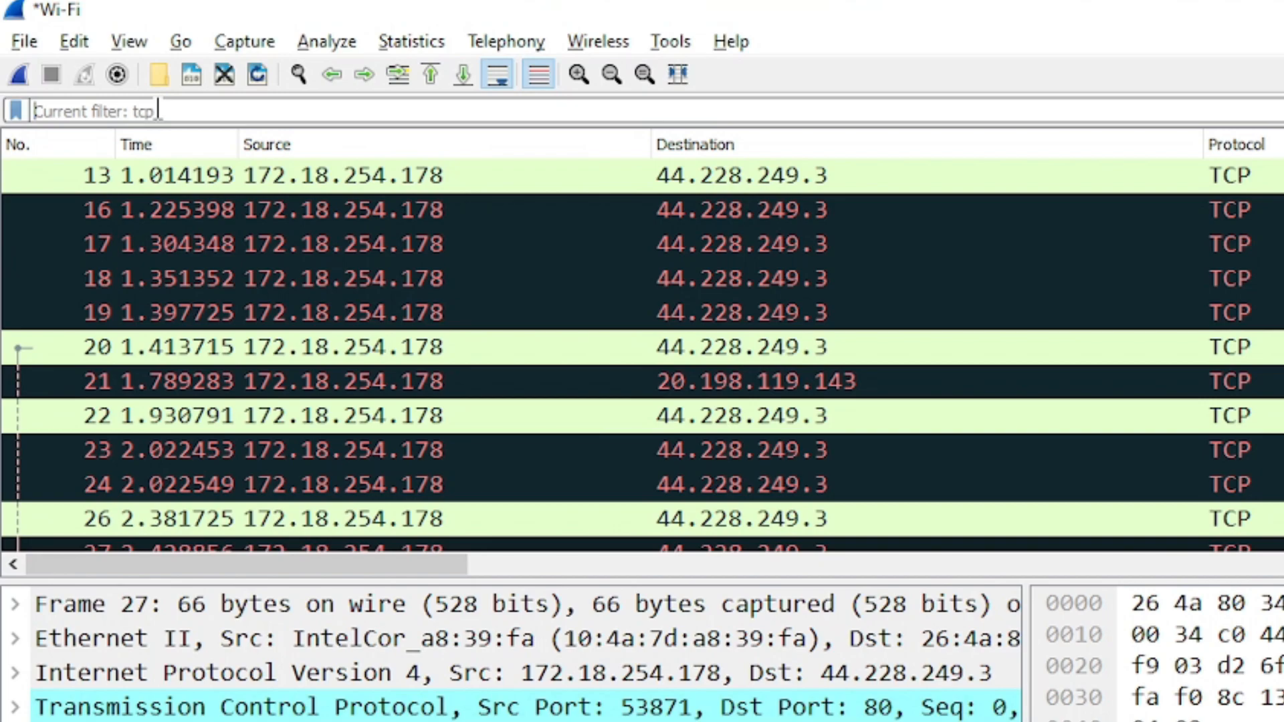
pyautogui.write('udp')
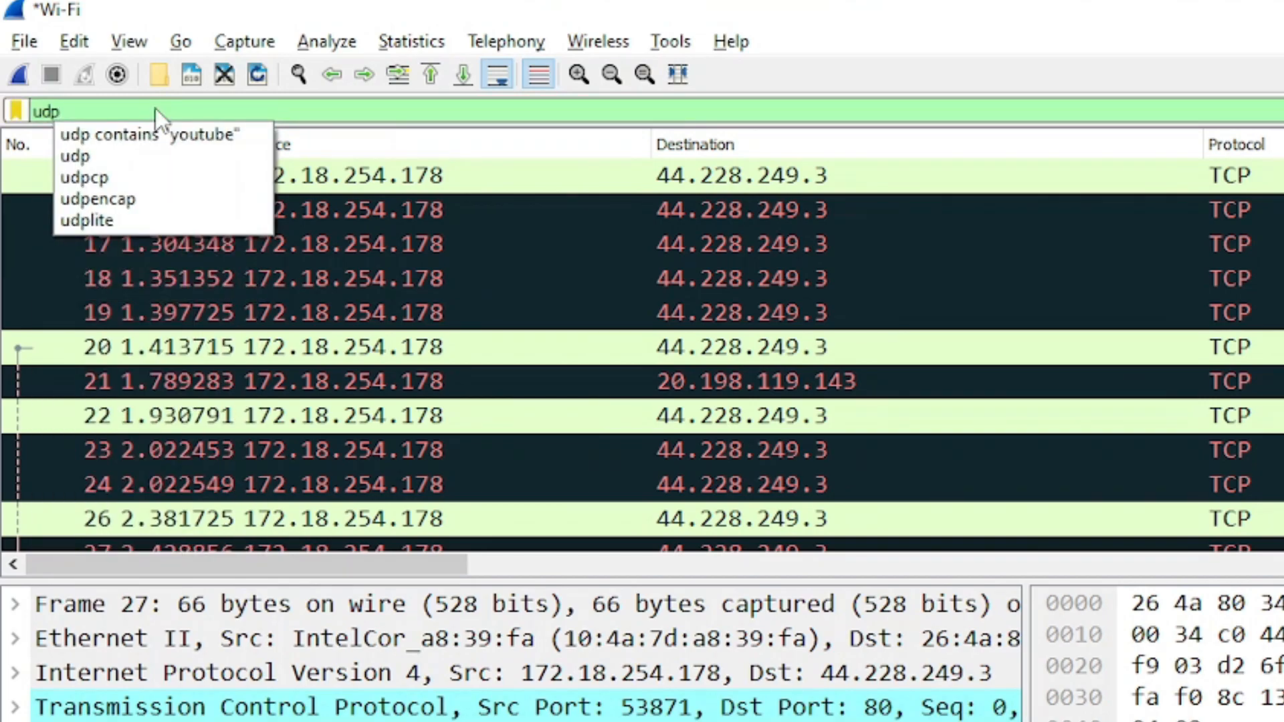
pyautogui.press('Return')
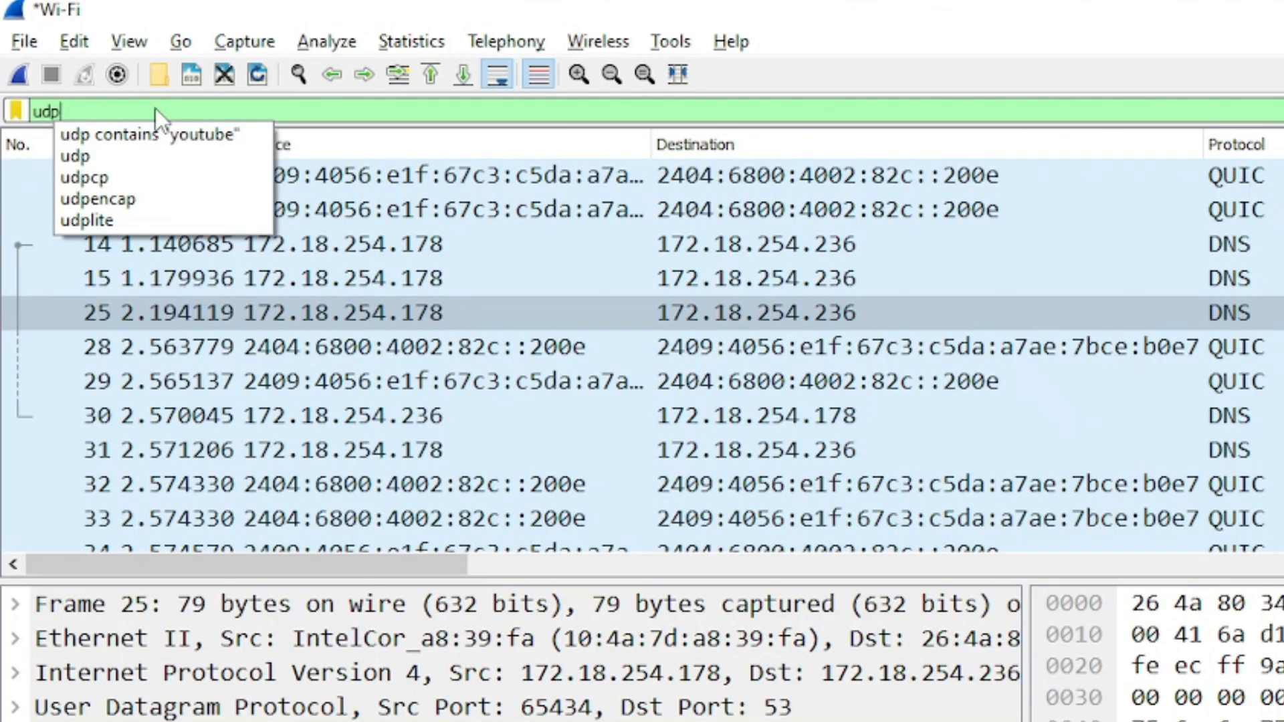
# Replace the udp display filter with arp and apply it
pyautogui.click(163, 114)
pyautogui.doubleClick(164, 112)
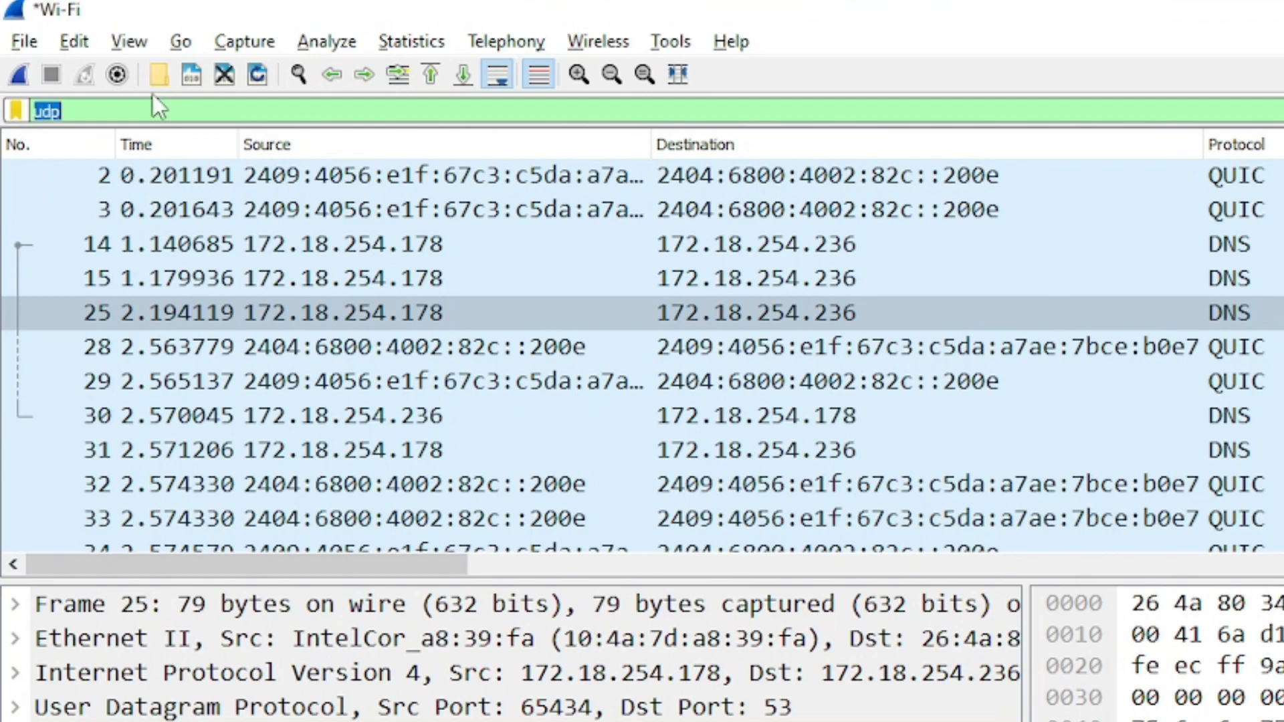
pyautogui.write('arp')
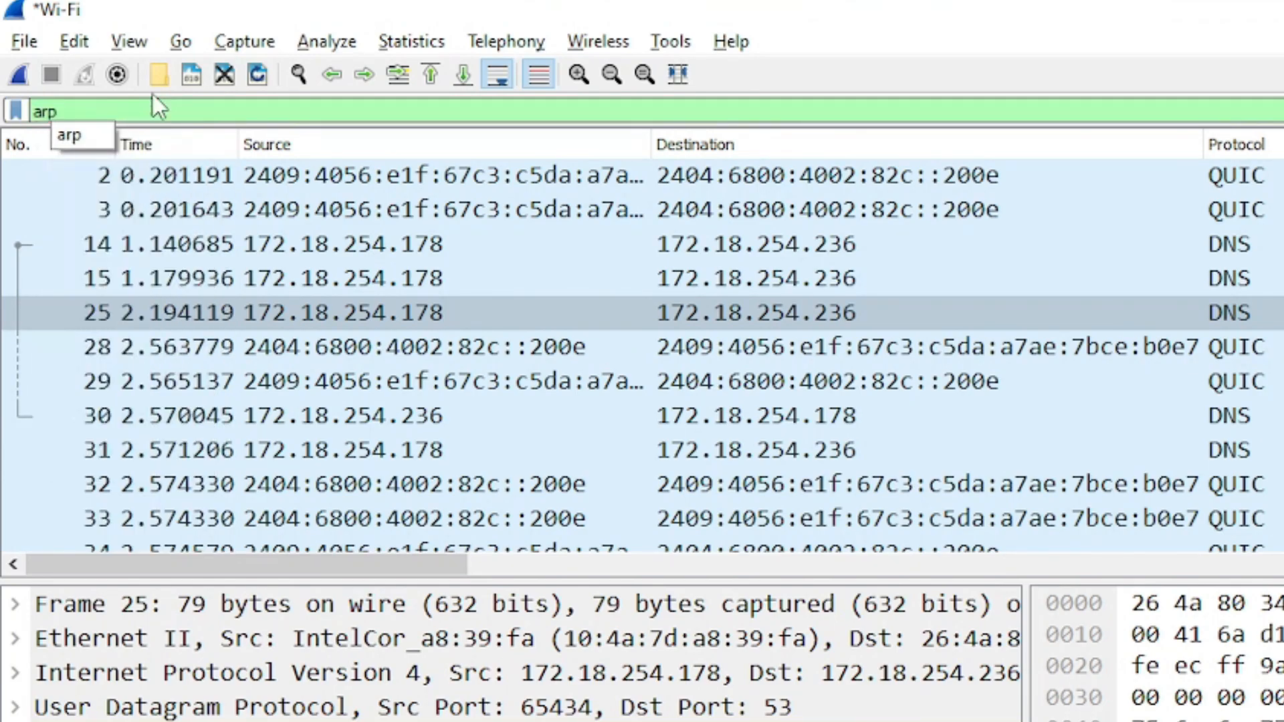
pyautogui.press('Return')
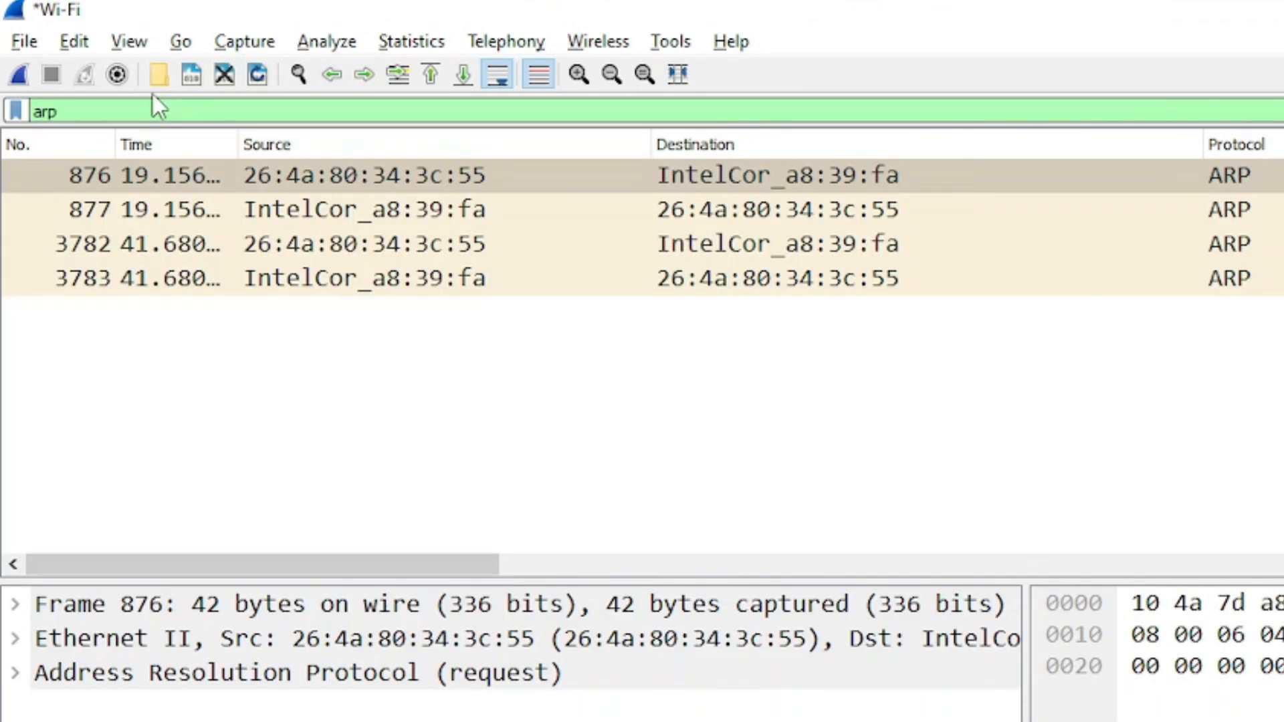
# Remove the applied arp display filter so that all captured packets are listed
pyautogui.doubleClick(45, 112)
pyautogui.click(531, 118)
pyautogui.doubleClick(541, 111)
pyautogui.press('BackSpace')
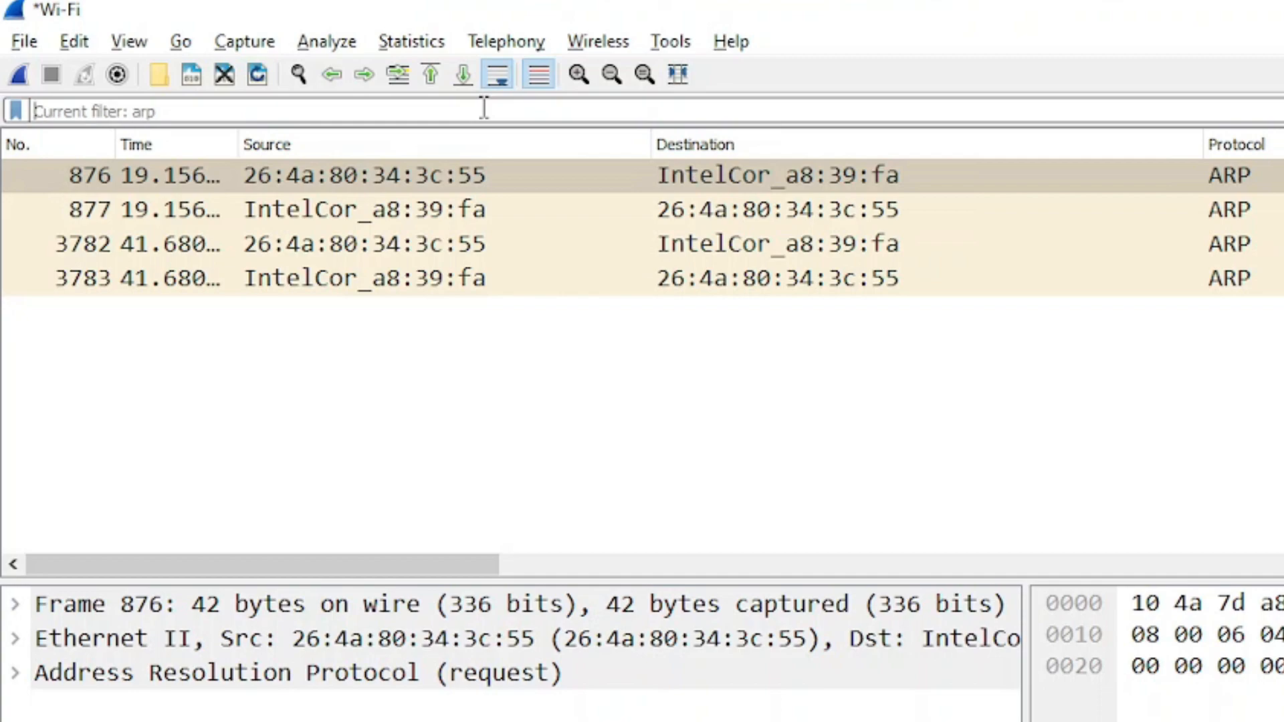
pyautogui.press('Return')
# Try https as the display filter expression to check its syntax, and erase it again
pyautogui.write('h')
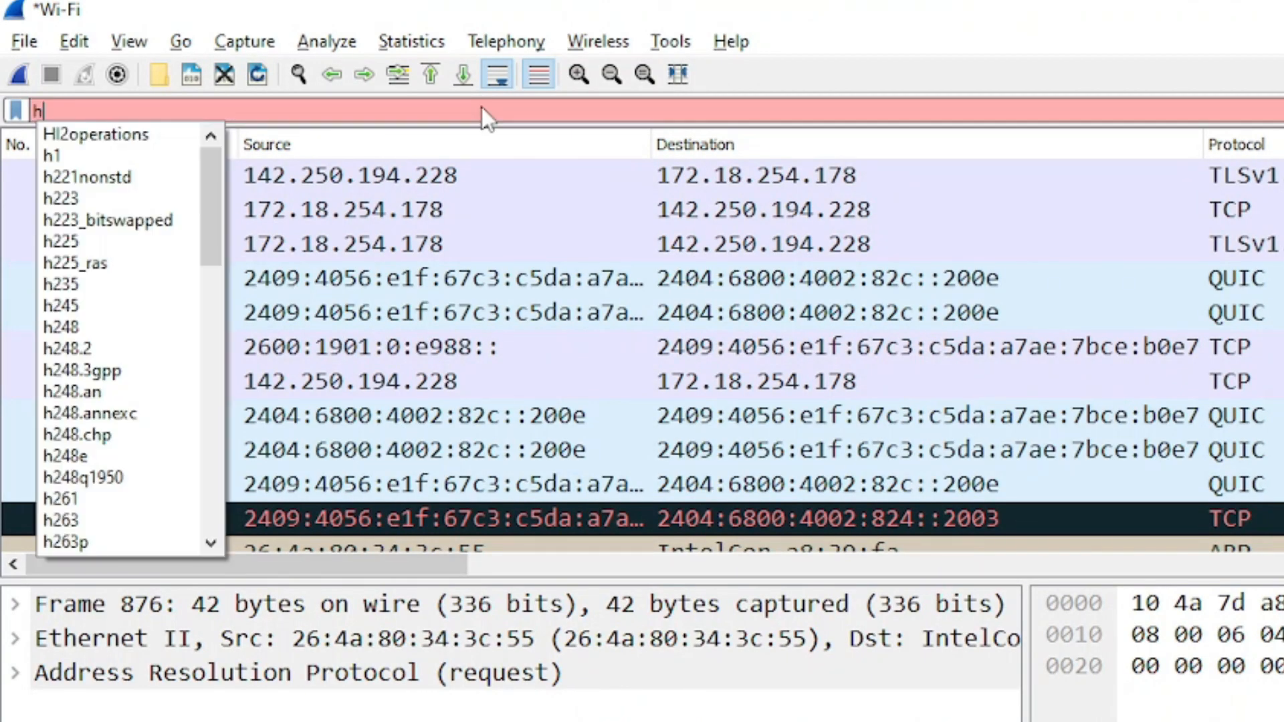
pyautogui.write('ttps')
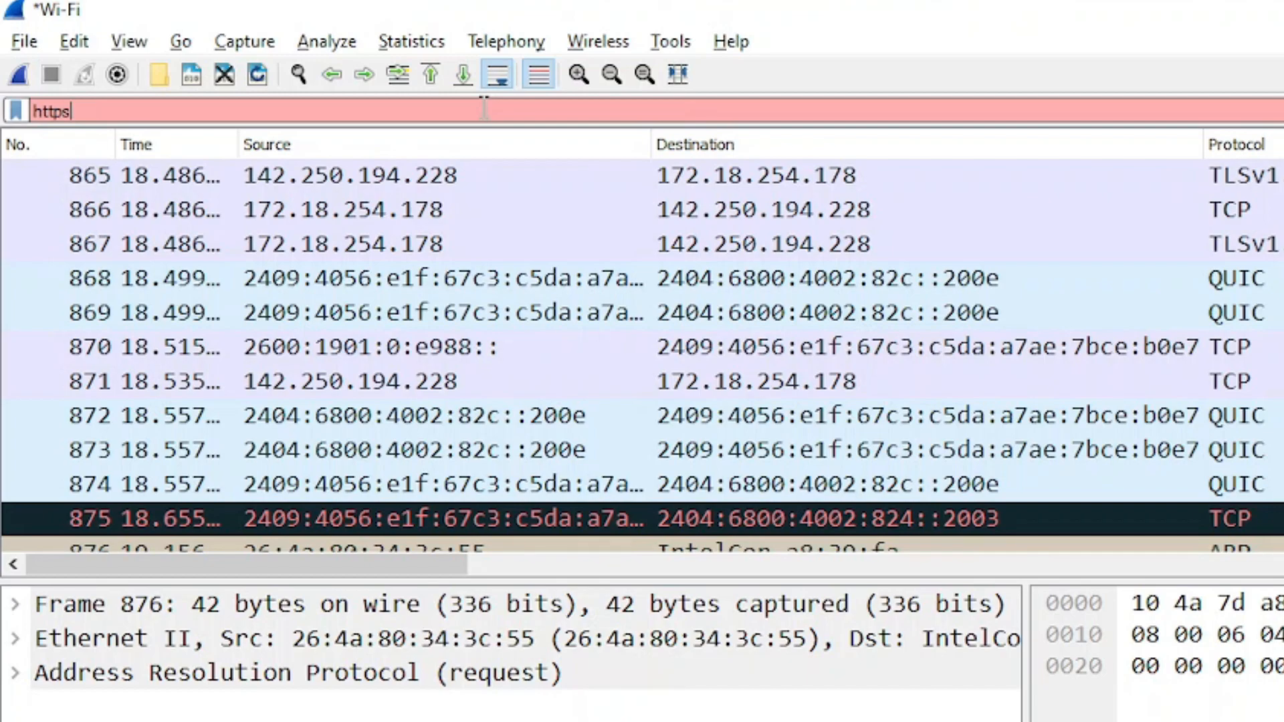
pyautogui.press('BackSpace')
pyautogui.press('BackSpace')
pyautogui.press('BackSpace')
pyautogui.press('BackSpace')
pyautogui.press('BackSpace')
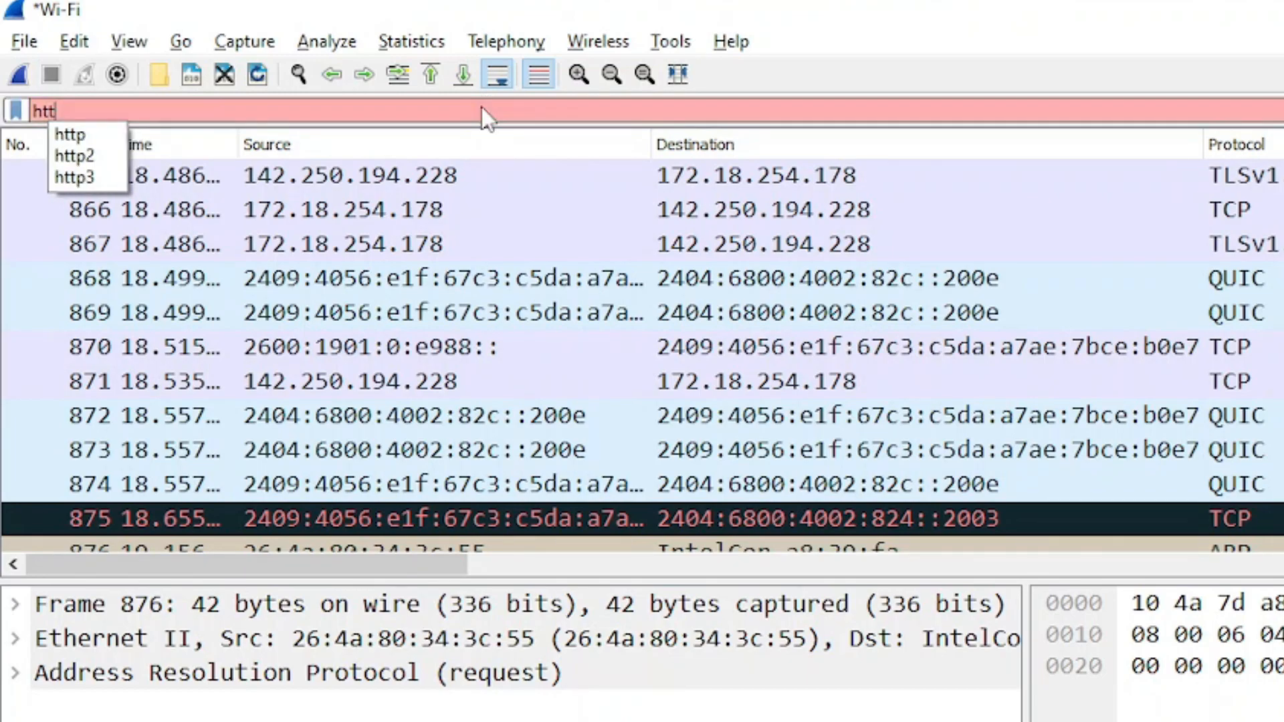
# Apply tls as the display filter and select packet 855 in the filtered list
pyautogui.write('tls')
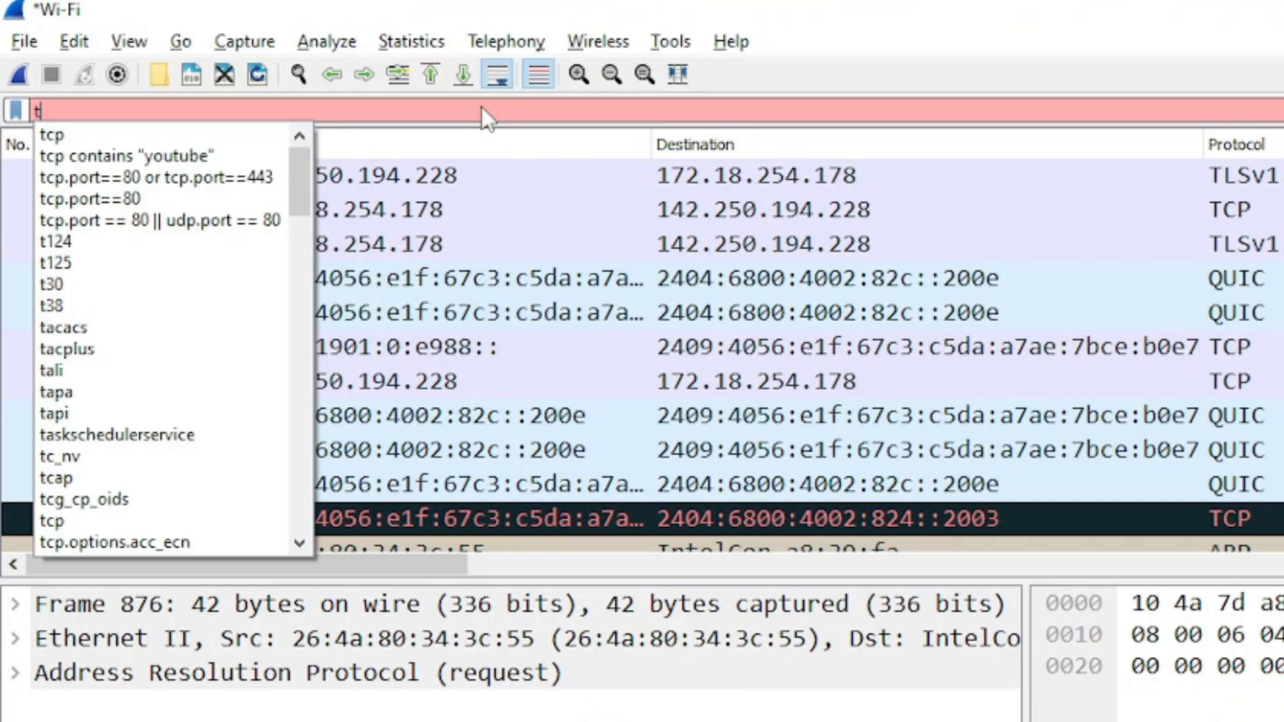
pyautogui.press('Return')
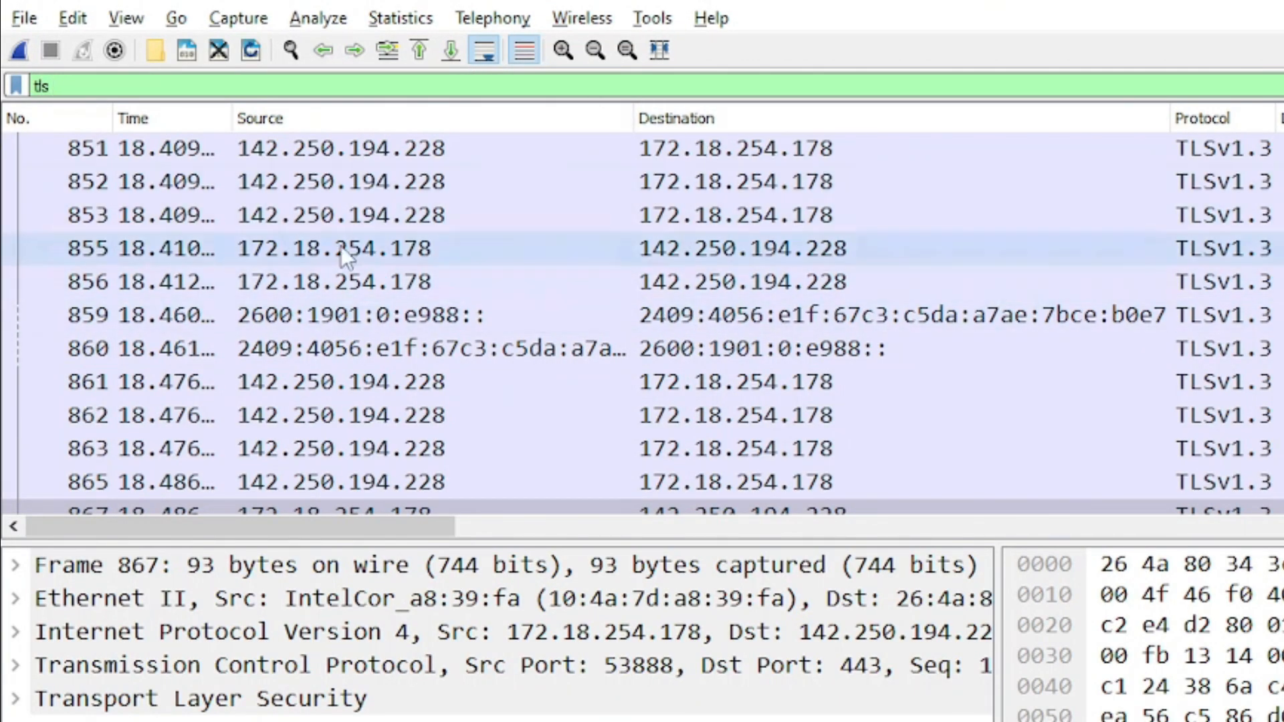
pyautogui.click(222, 246)
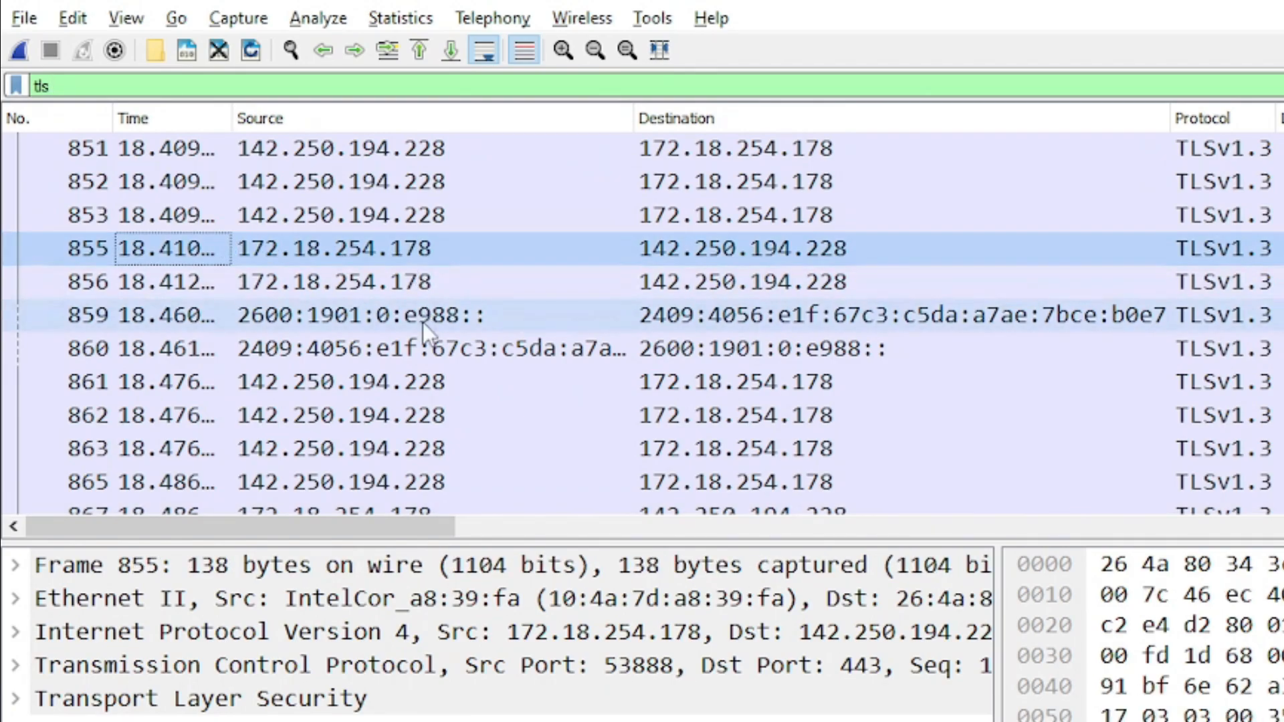
# Replace the tls expression with http=http+tls to check its syntax, without applying it
pyautogui.moveTo(77, 87); pyautogui.dragTo(12, 83)
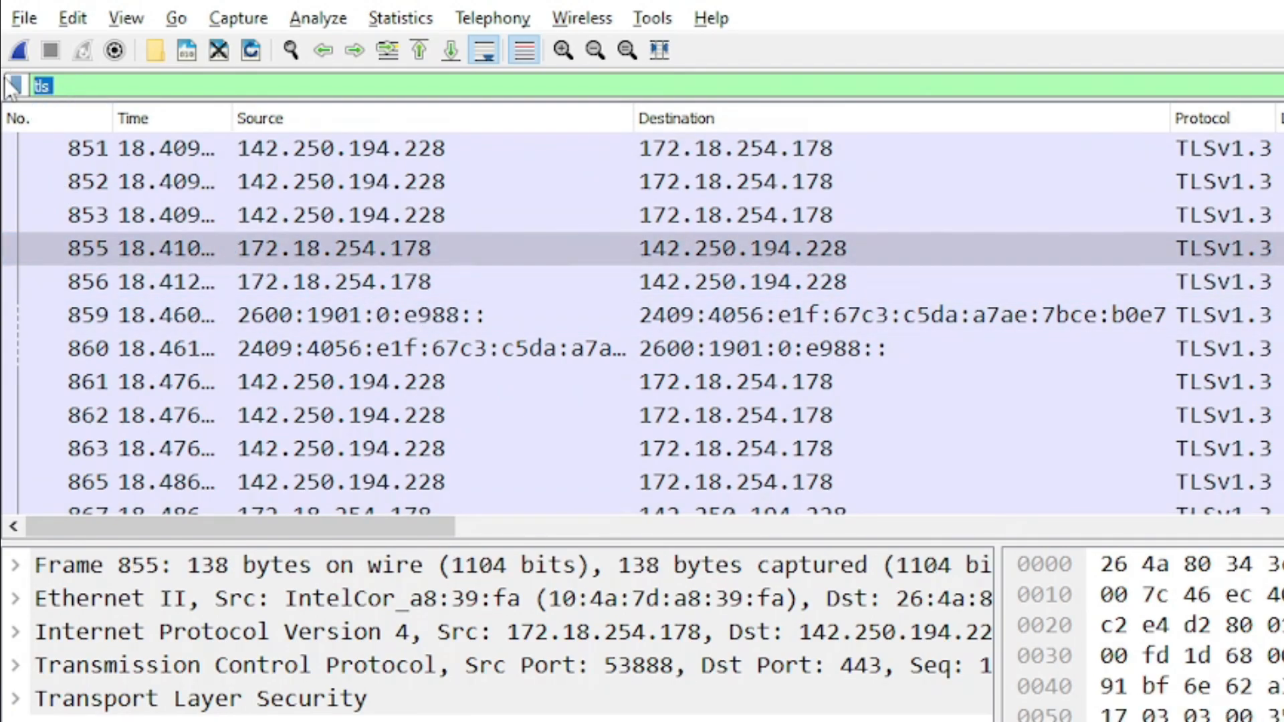
pyautogui.press('BackSpace')
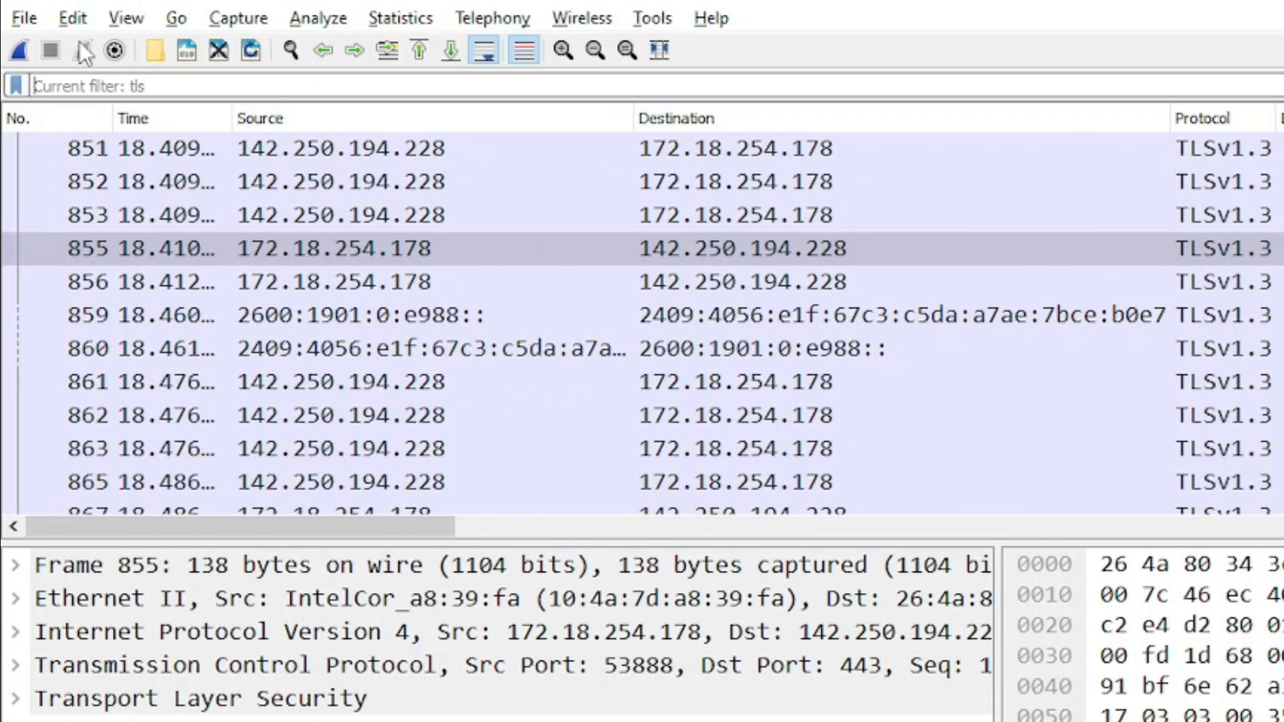
pyautogui.write('http')
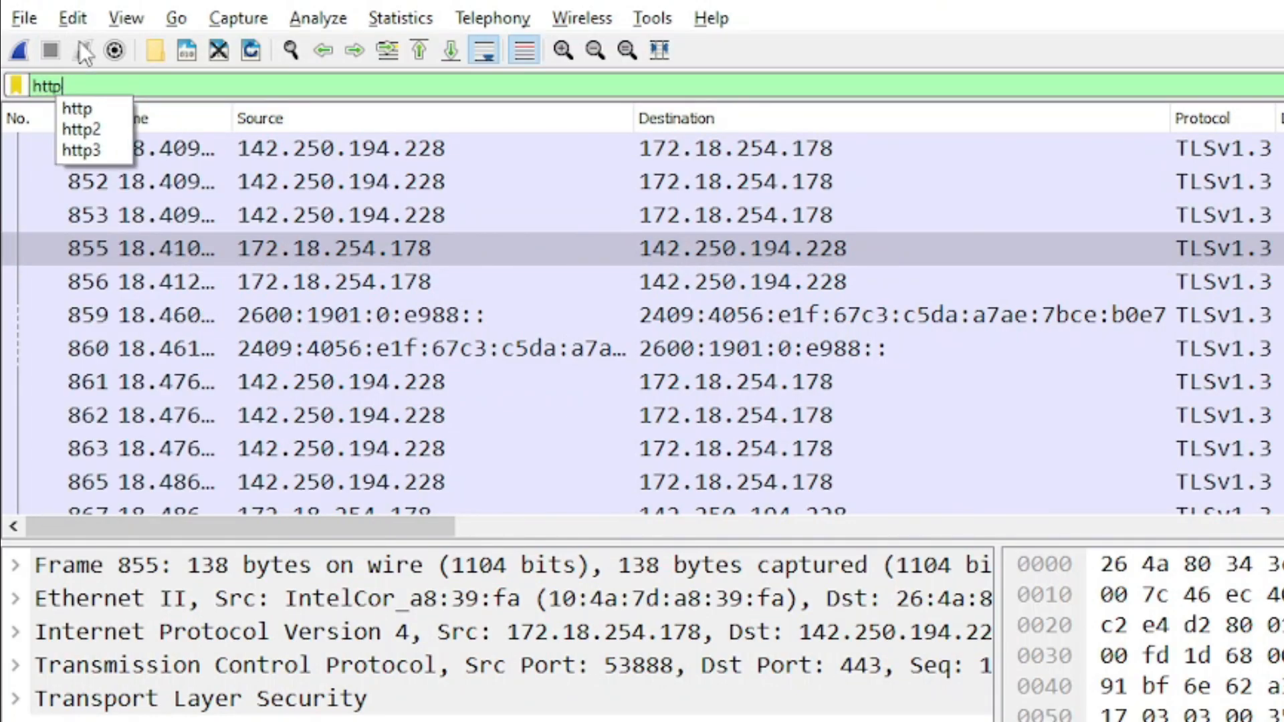
pyautogui.write('=http')
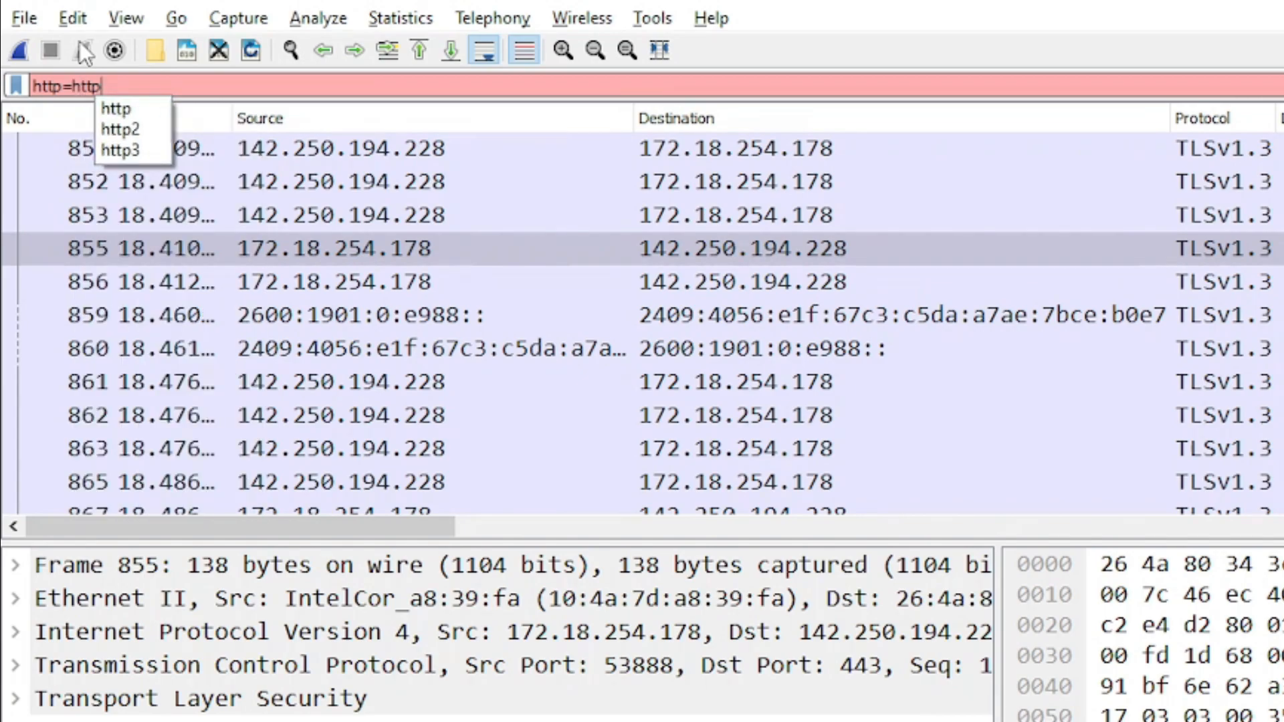
pyautogui.write('+tls')
pyautogui.moveTo(139, 84); pyautogui.dragTo(64, 87)
pyautogui.click(65, 86)
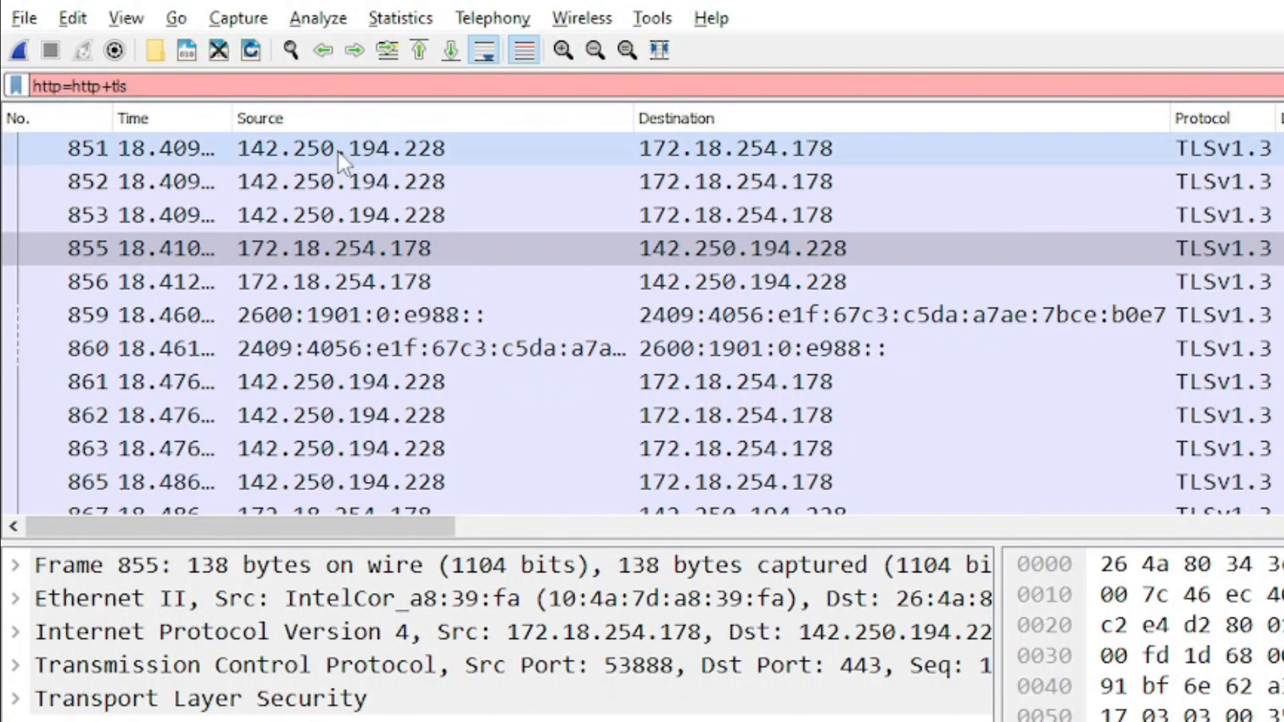
pyautogui.write('s')
# Clear the http=http+tls expression and remove the applied display filter so that all captured packets are listed
pyautogui.hotkey('ctrl', 'a')
pyautogui.press('BackSpace')
pyautogui.press('Return')
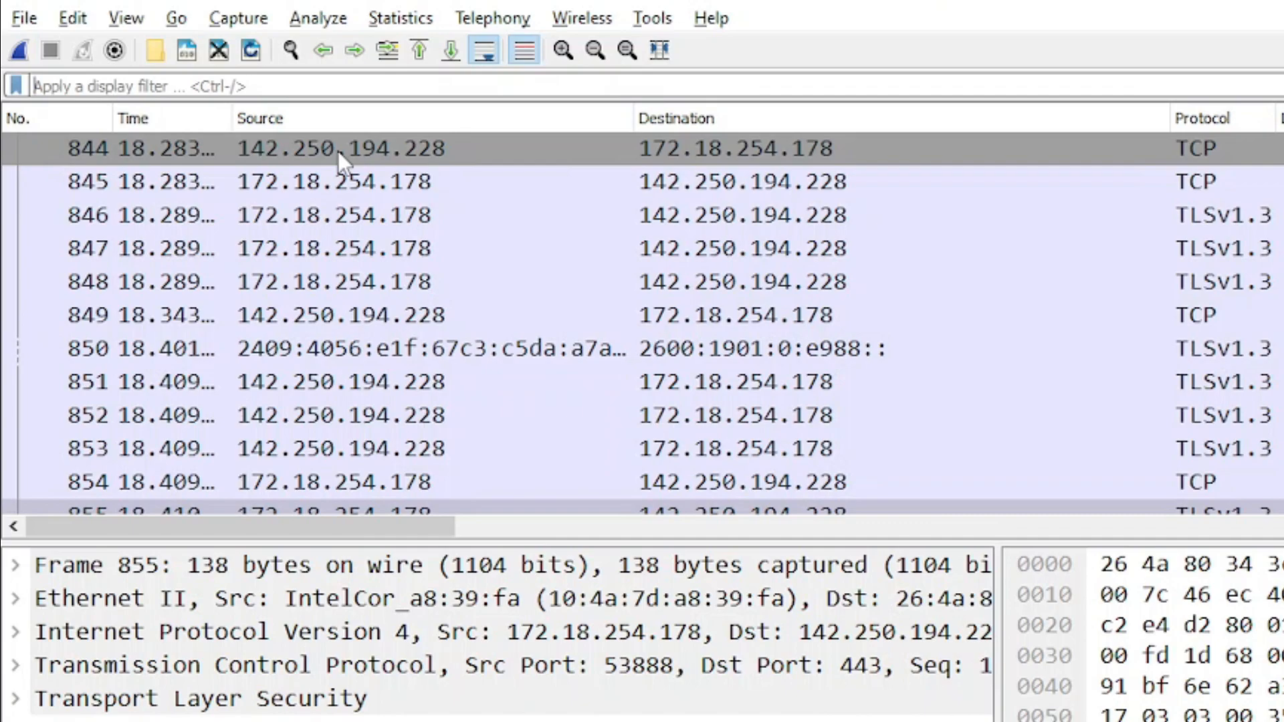
# Apply dns or arp as the display filter and look through the matching packets
pyautogui.write('dns or ')
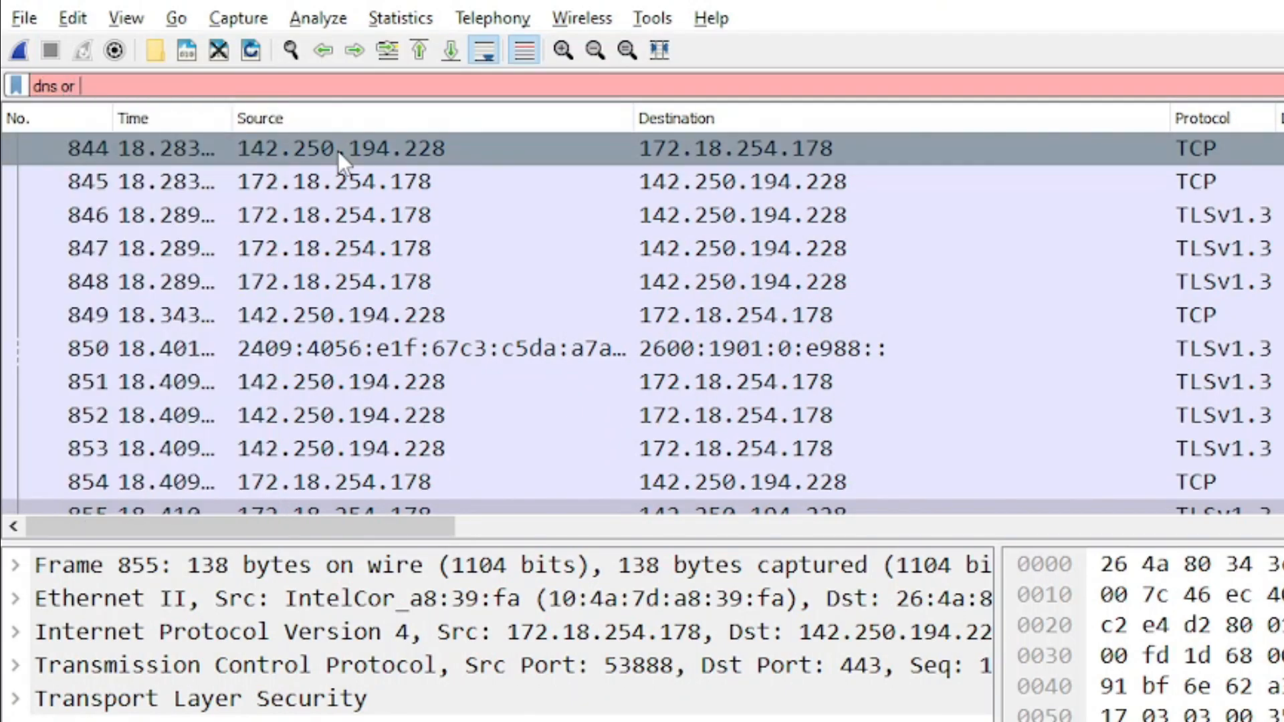
pyautogui.write('arp')
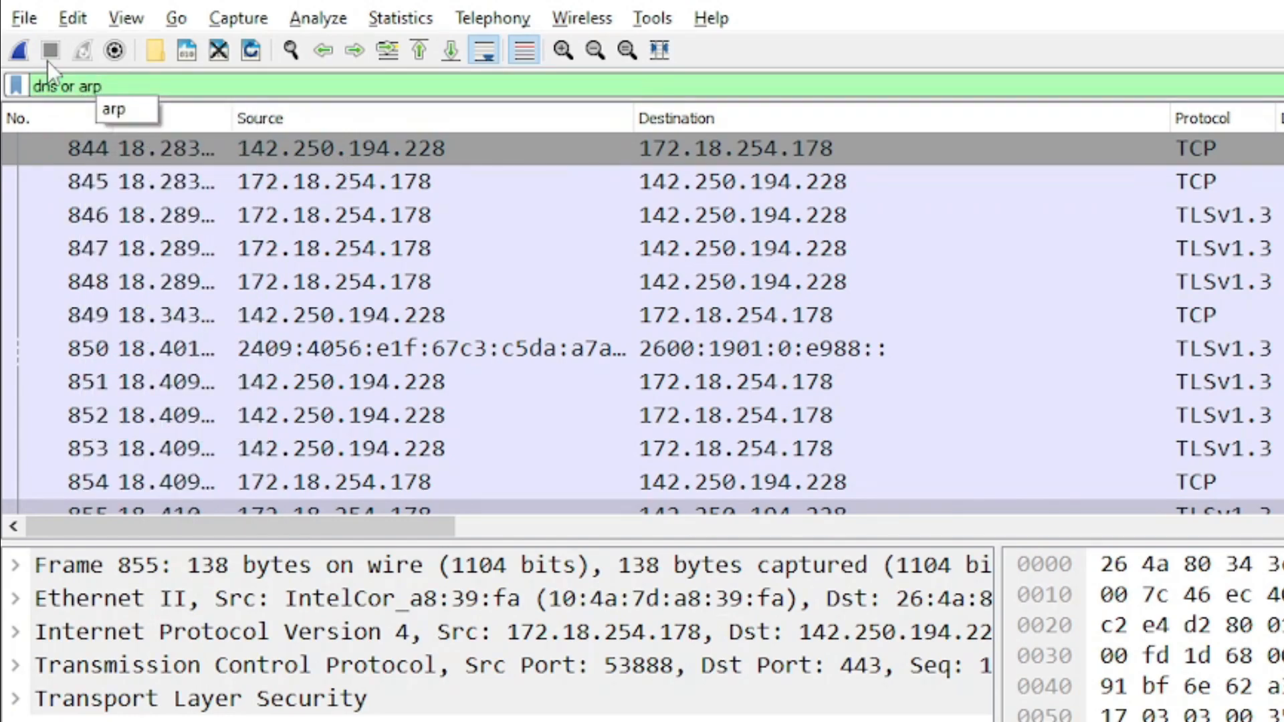
pyautogui.click(70, 88)
pyautogui.moveTo(58, 88); pyautogui.dragTo(32, 87)
pyautogui.click(107, 88)
pyautogui.press('Return')
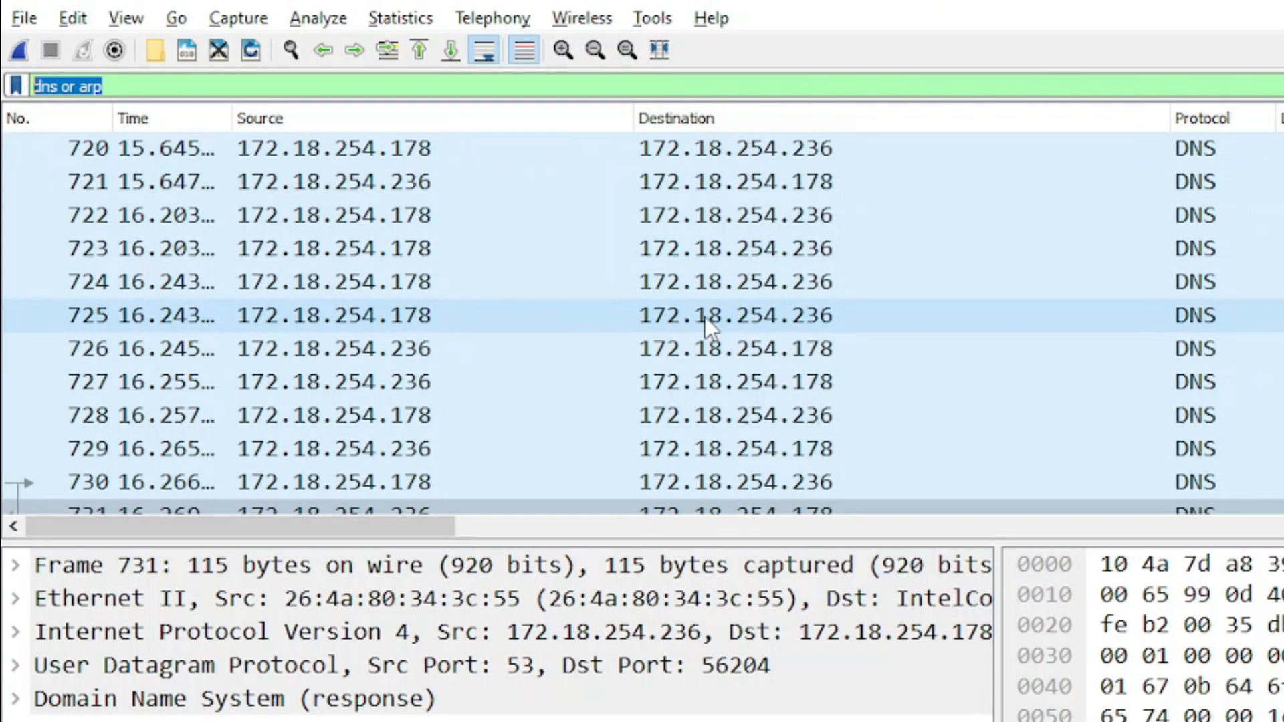
pyautogui.scroll(-5, 873, 319)
pyautogui.scroll(4, 877, 325)
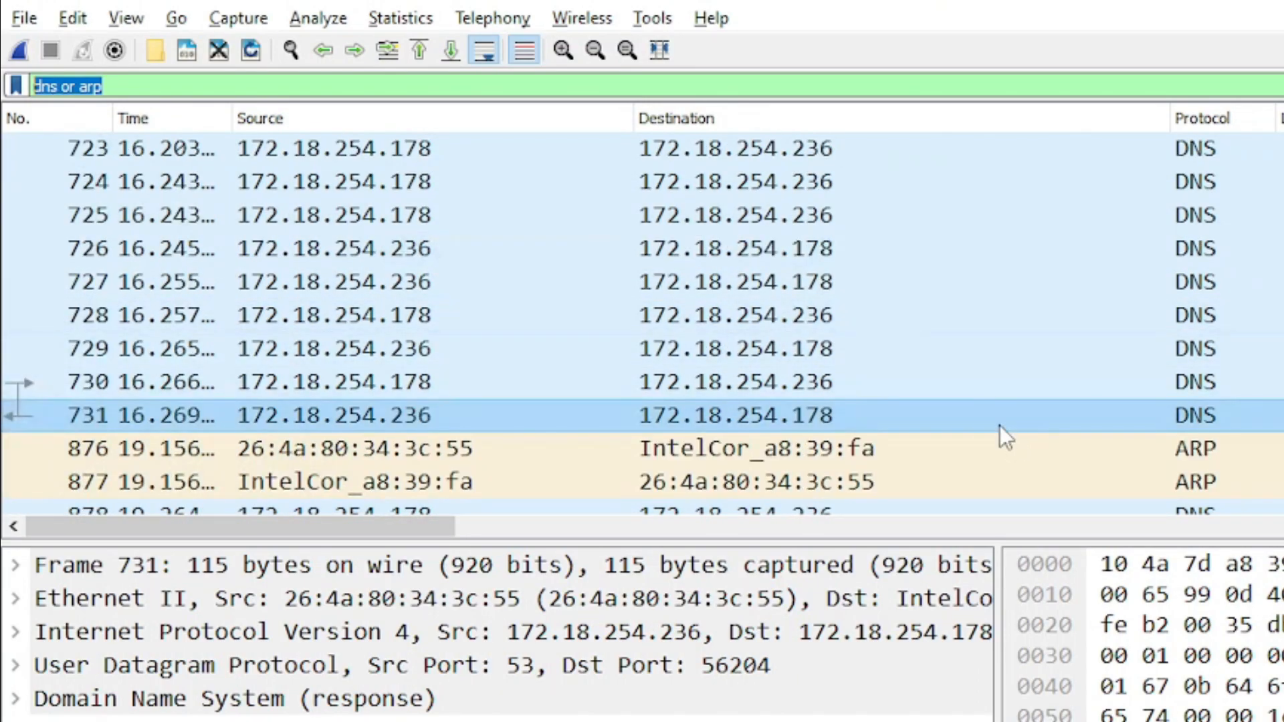
pyautogui.scroll(5, 970, 415)
pyautogui.scroll(20, 971, 409)
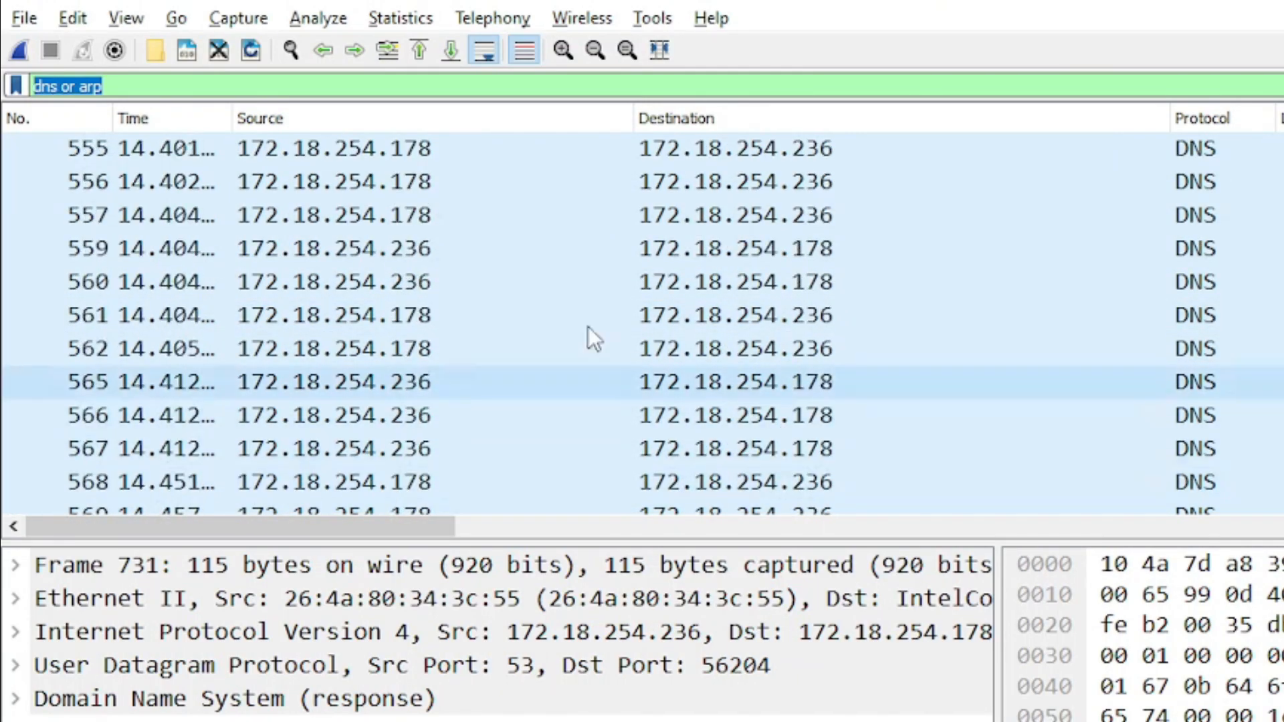
pyautogui.scroll(1, 492, 317)
# Extend the display filter to dns or arp or tls or icmp and apply it
pyautogui.click(301, 87)
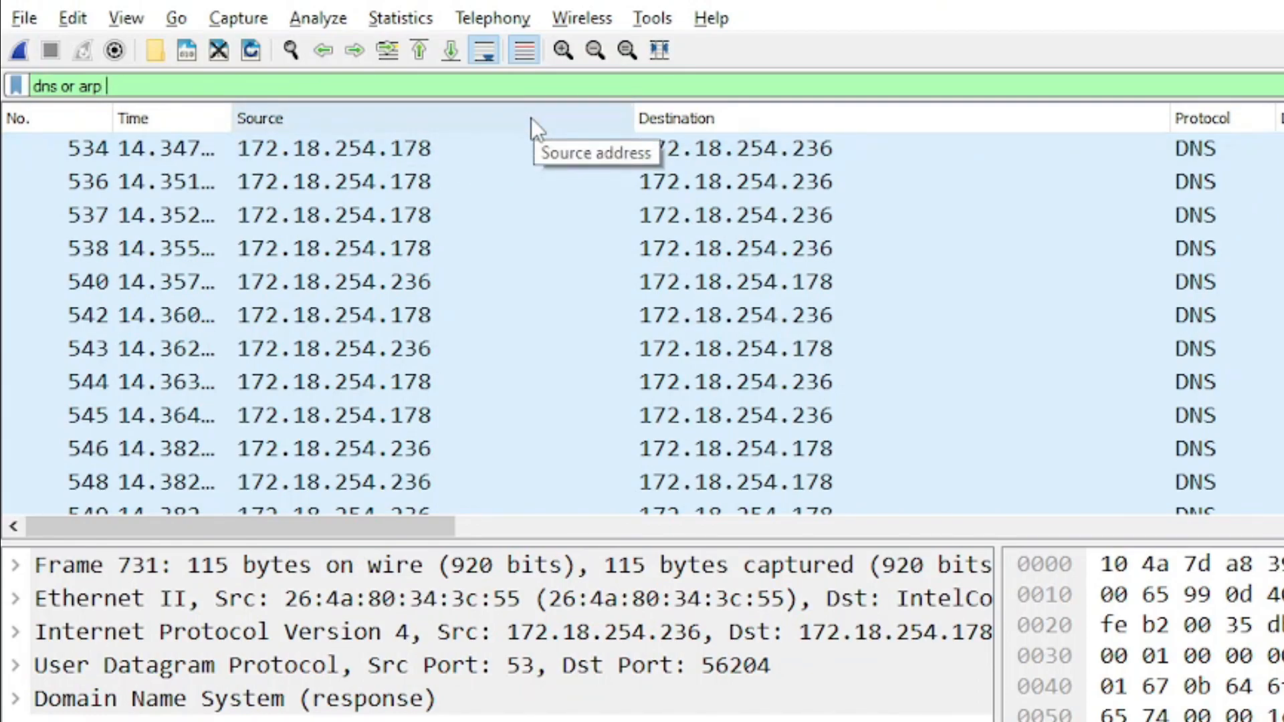
pyautogui.write('or tls or ')
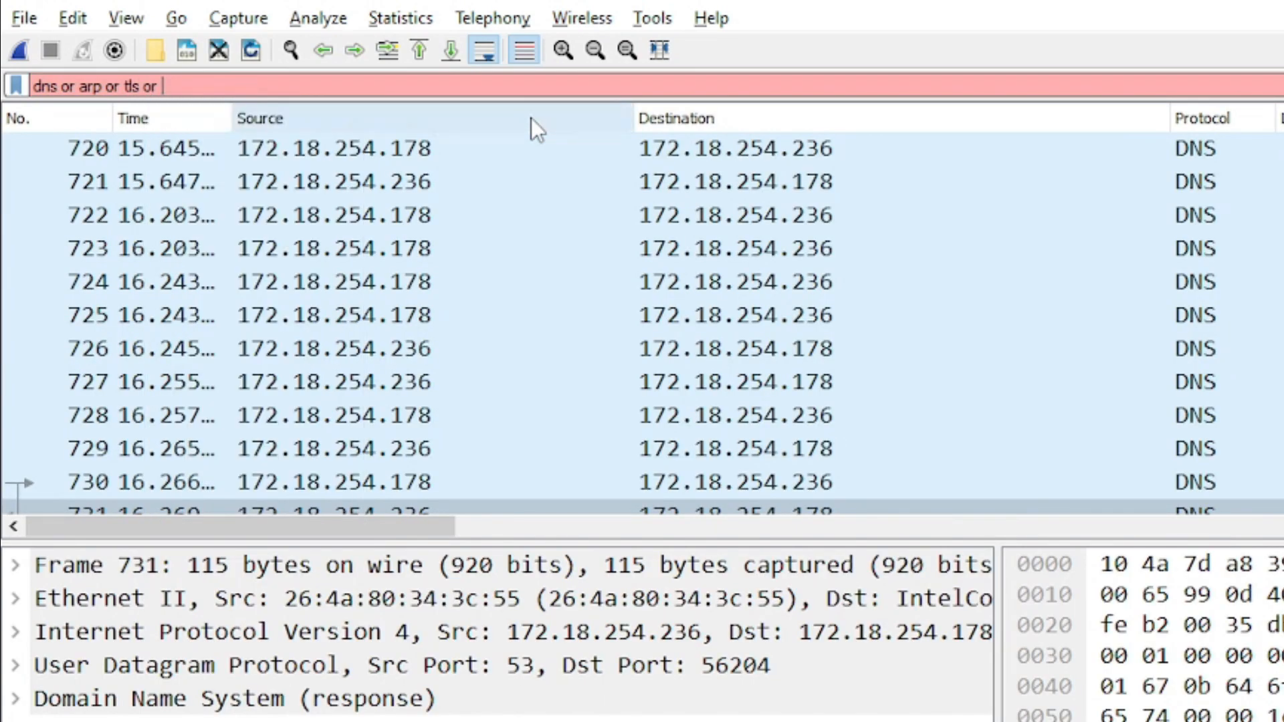
pyautogui.write('icmp')
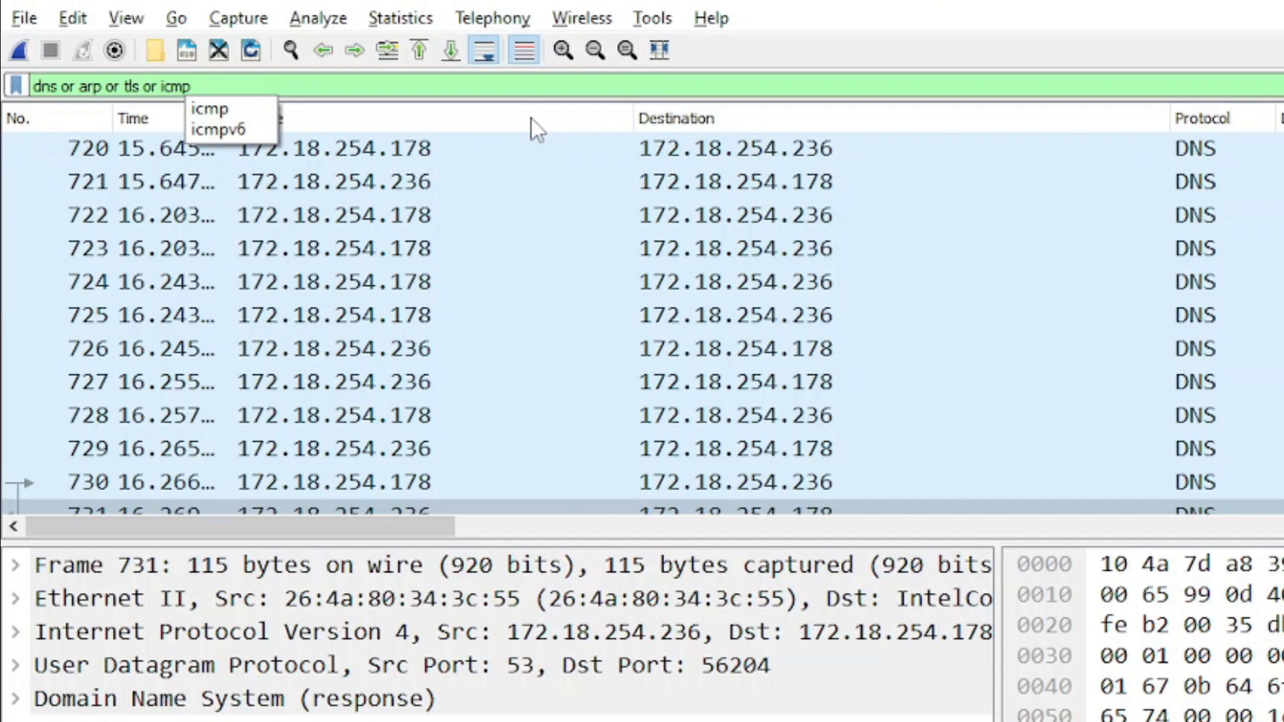
pyautogui.press('Return')
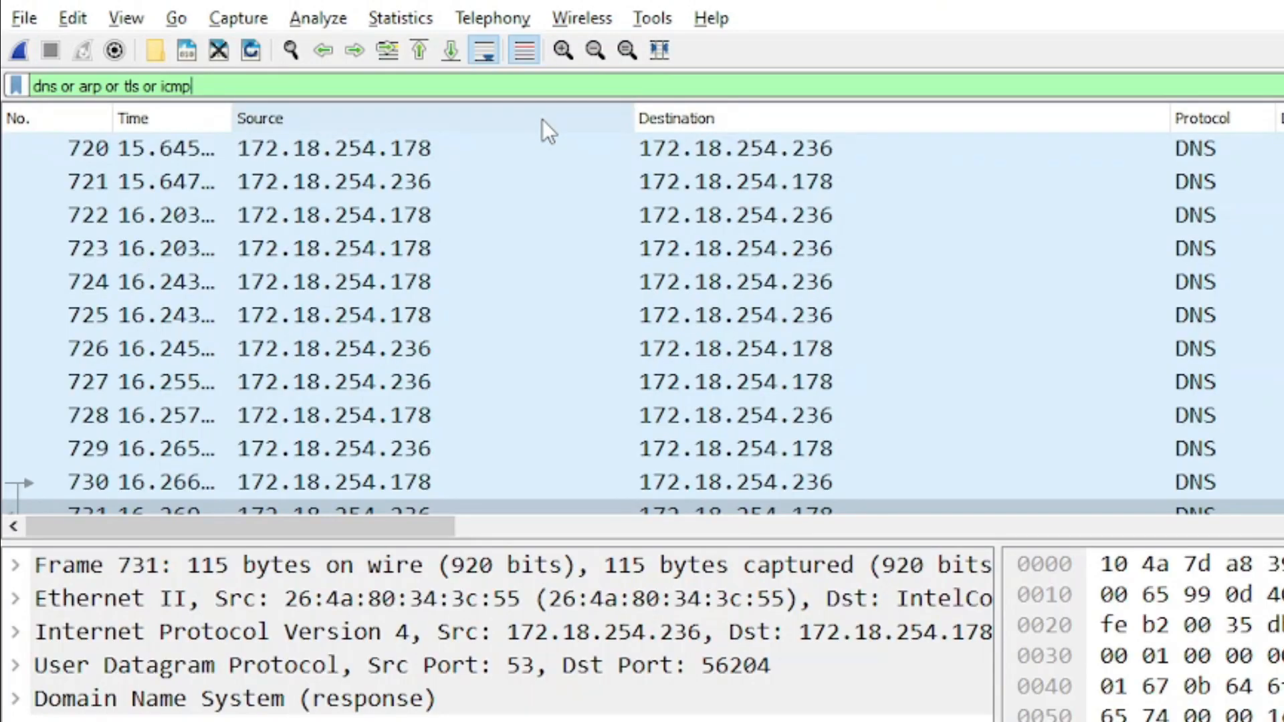
# Rewrite the filter expression as dns || udp or arp to check its syntax, without applying it
pyautogui.press('BackSpace')
pyautogui.press('BackSpace')
pyautogui.press('BackSpace')
pyautogui.press('BackSpace')
pyautogui.press('BackSpace')
pyautogui.press('BackSpace')
pyautogui.press('BackSpace')
pyautogui.press('BackSpace')
pyautogui.press('BackSpace')
pyautogui.press('BackSpace')
pyautogui.press('BackSpace')
pyautogui.press('BackSpace')
pyautogui.press('BackSpace')
pyautogui.press('BackSpace')
pyautogui.press('BackSpace')
pyautogui.press('BackSpace')
pyautogui.press('BackSpace')
pyautogui.press('BackSpace')
pyautogui.press('BackSpace')
pyautogui.press('BackSpace')
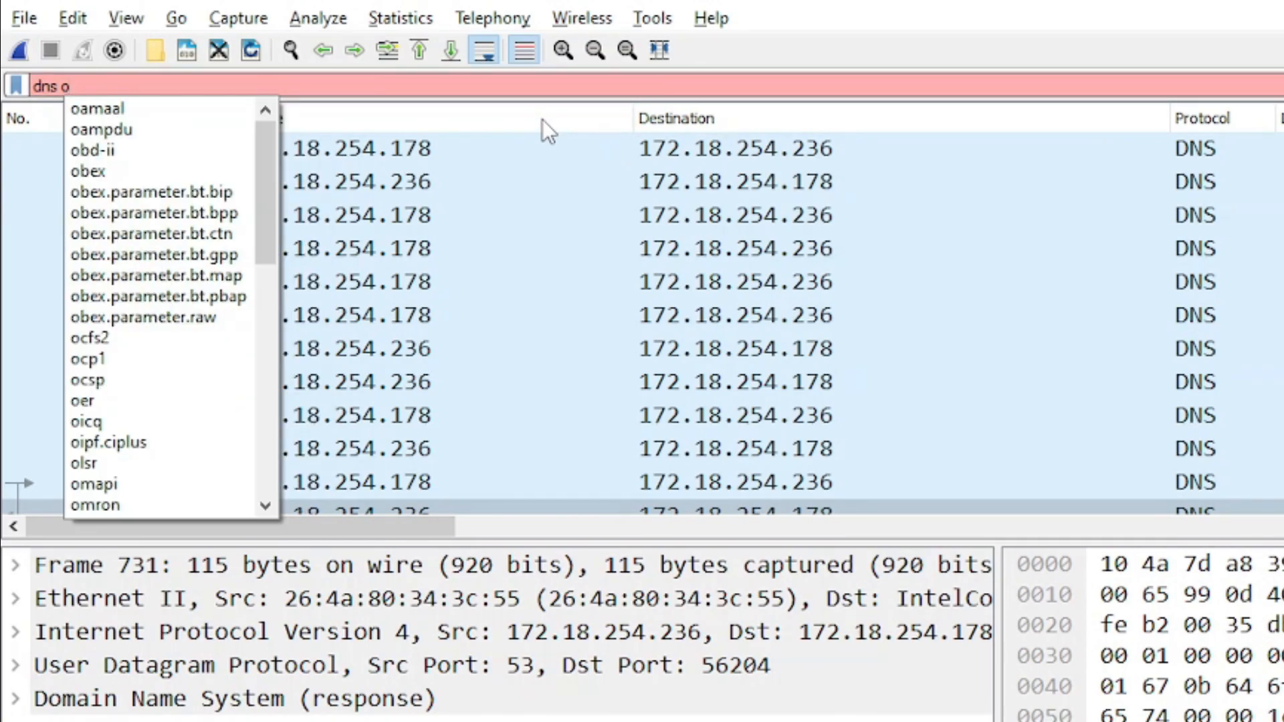
pyautogui.press('Escape')
pyautogui.press('BackSpace')
pyautogui.press('BackSpace')
pyautogui.write('|| udp ')
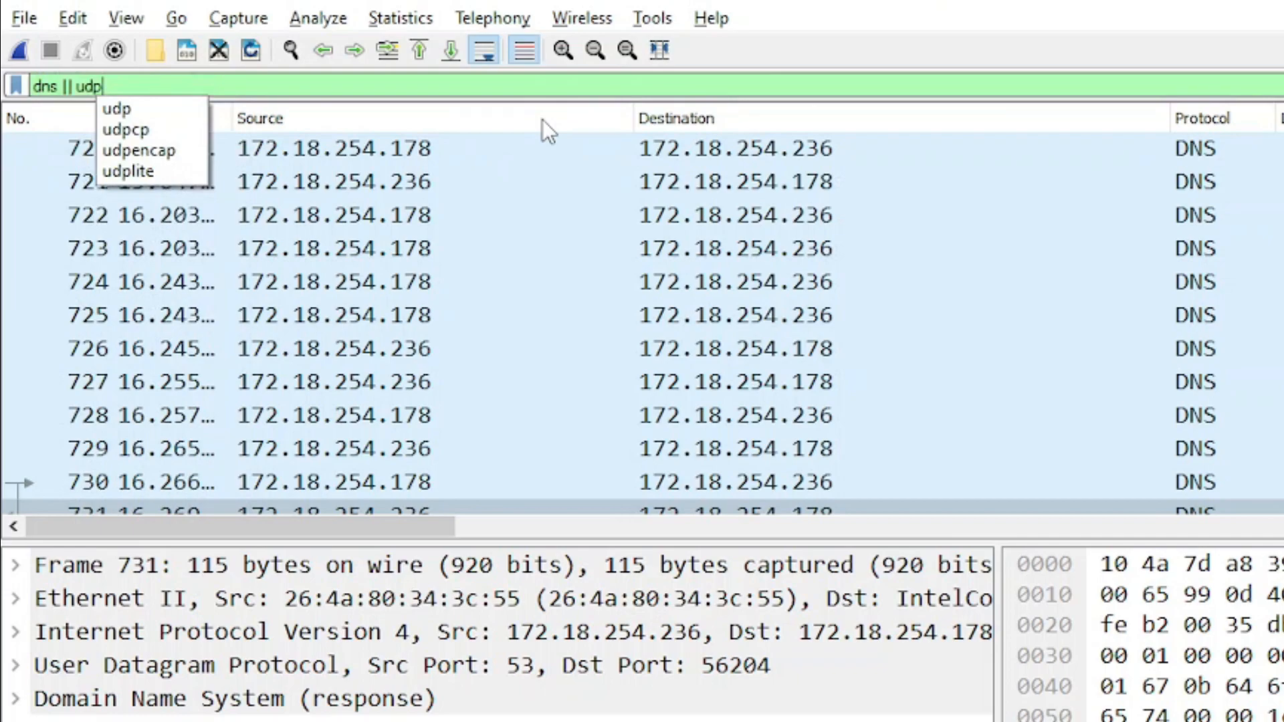
pyautogui.write(' or')
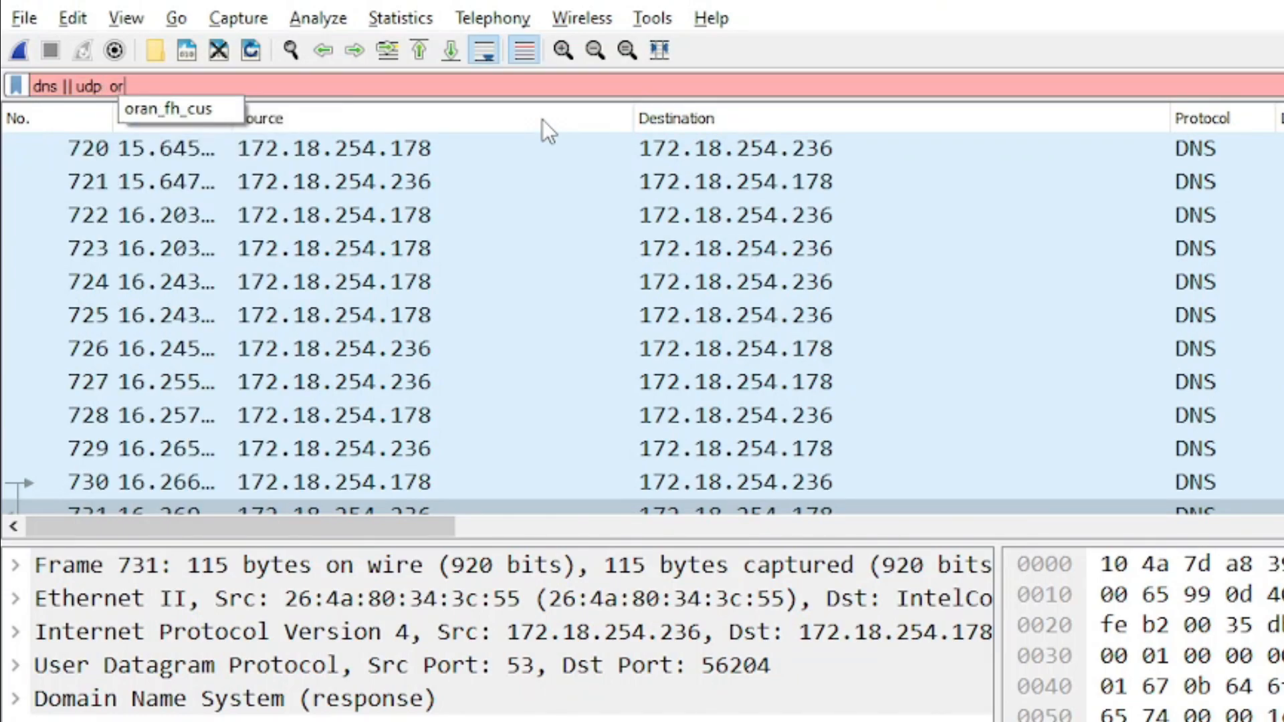
pyautogui.write(' arp')
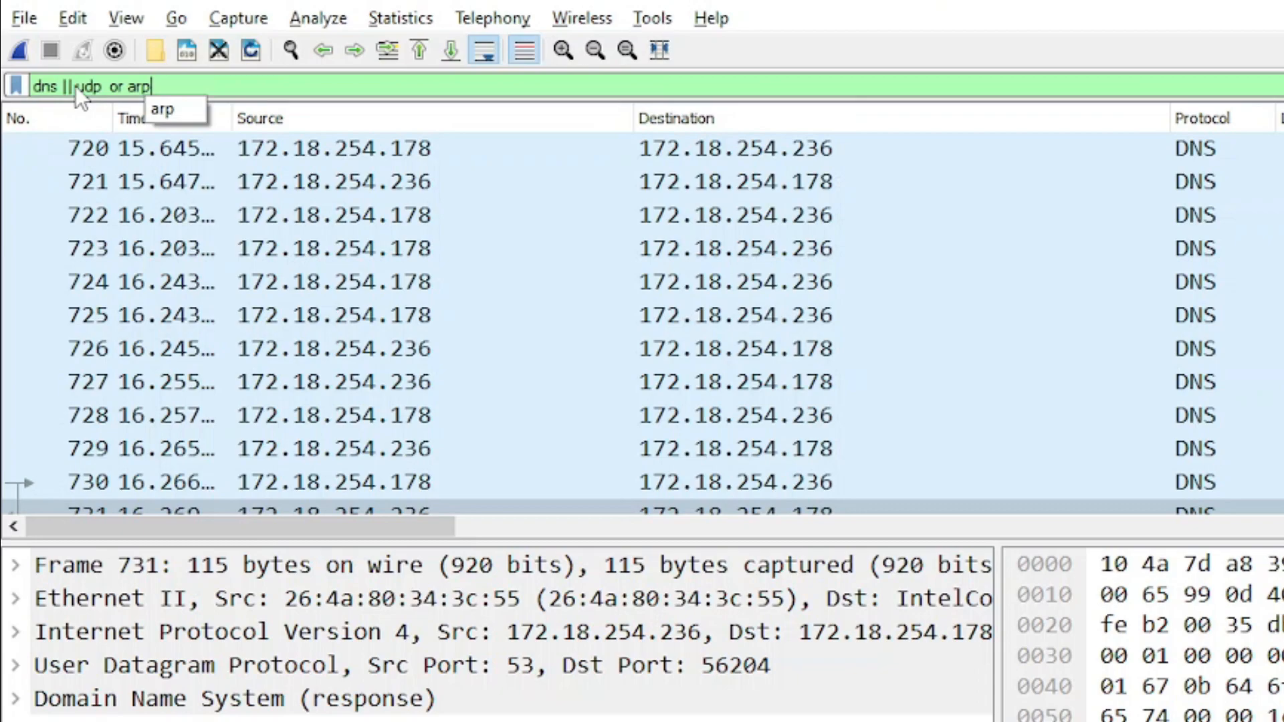
# Erase the dns || udp or arp expression and remove the active display filter
pyautogui.click(262, 86)
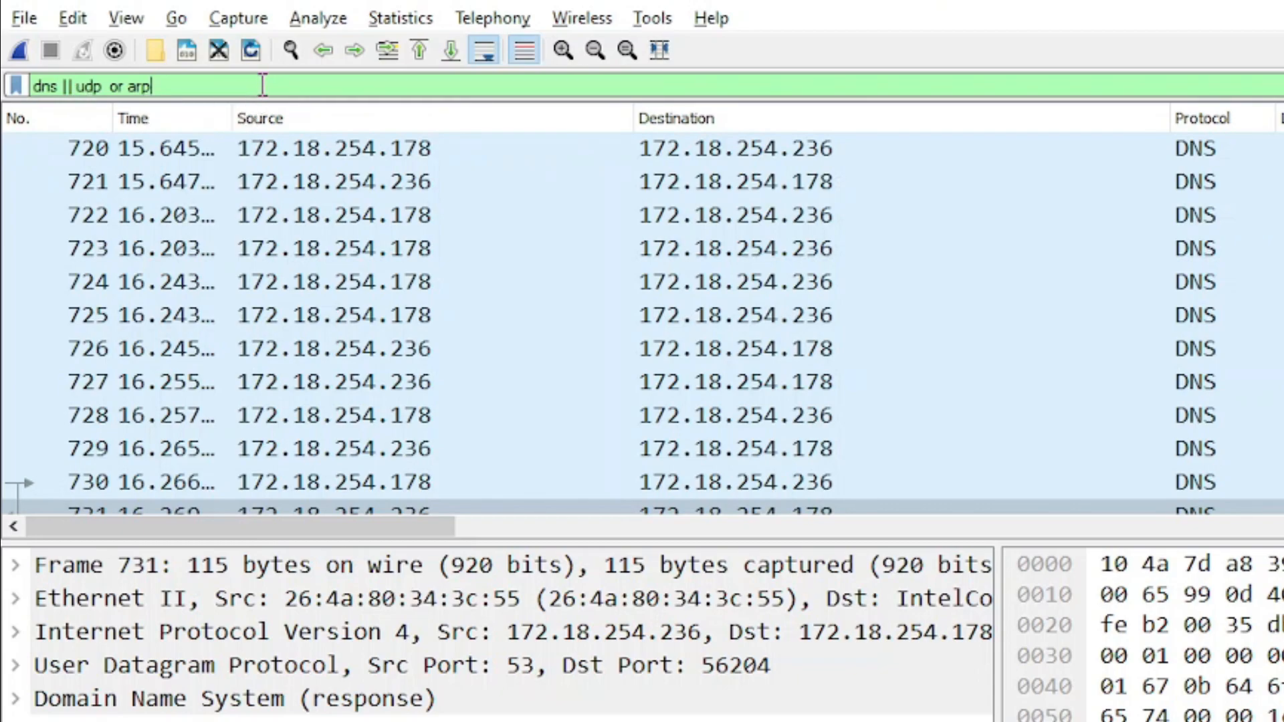
pyautogui.hotkey('ctrl', 'a')
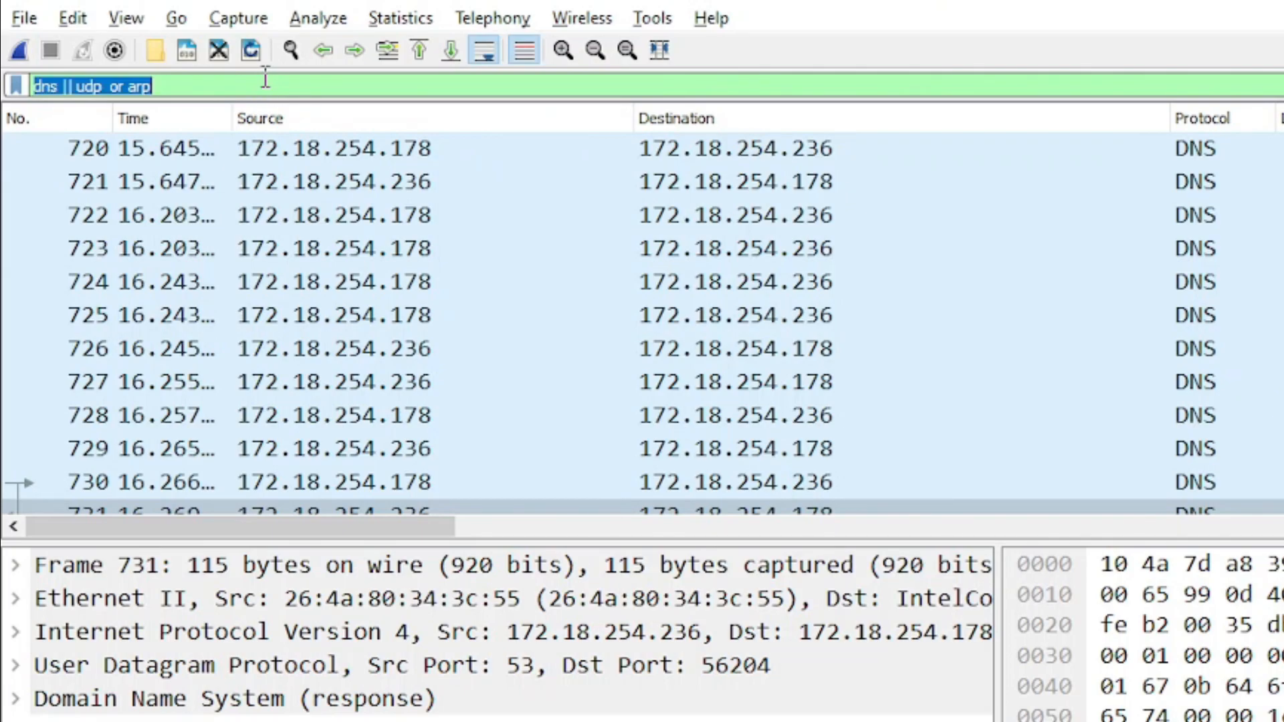
pyautogui.press('BackSpace')
pyautogui.press('Return')
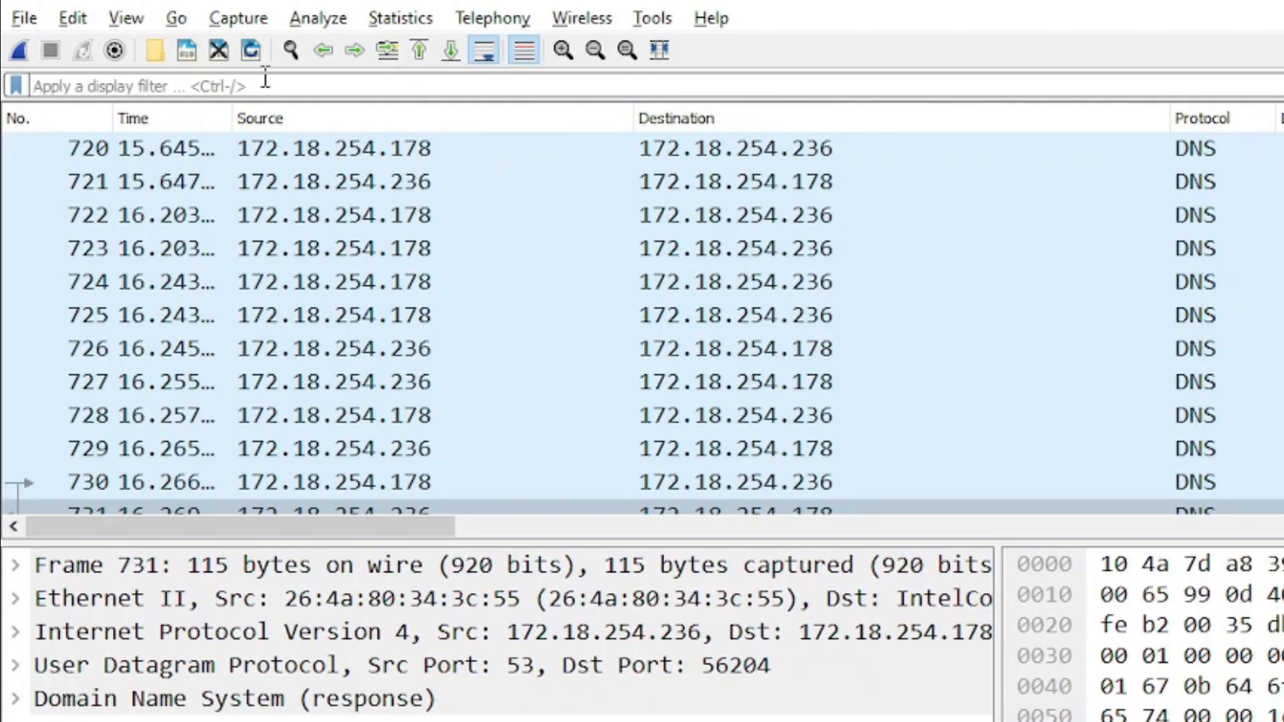
# Apply not tcp as the display filter and look through the list of non-TCP packets
pyautogui.write('no')
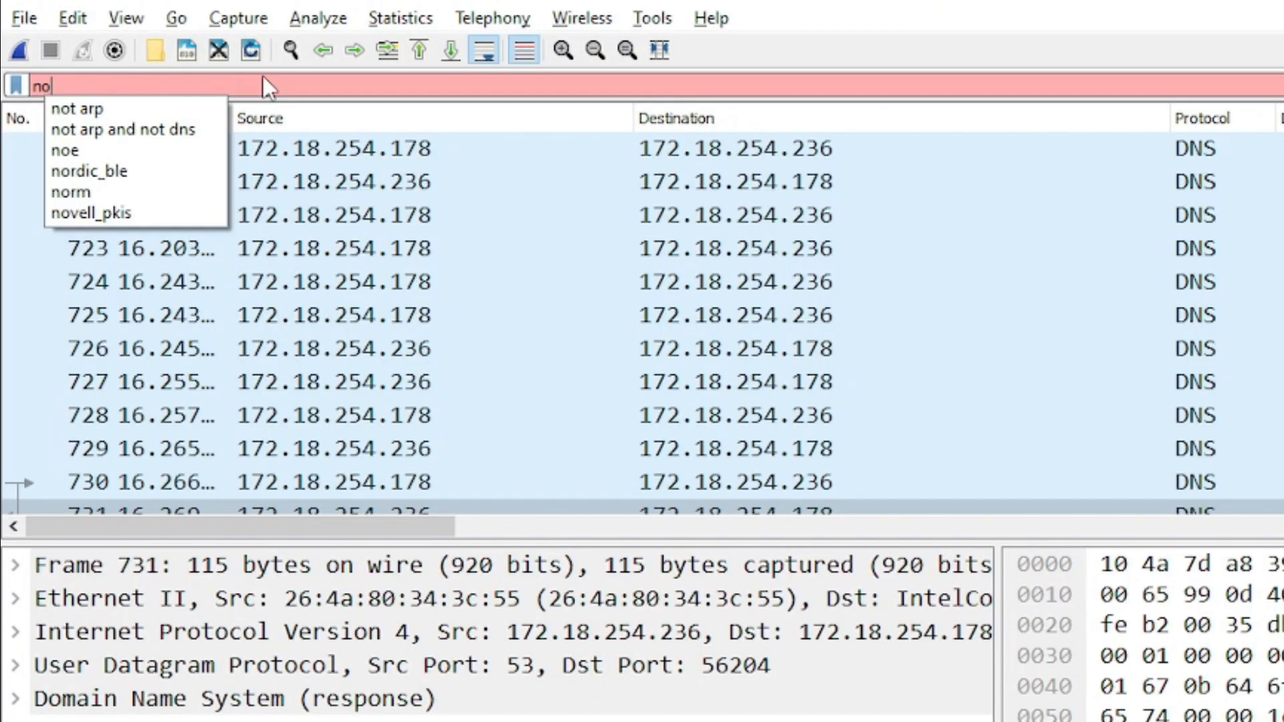
pyautogui.write('t tcp')
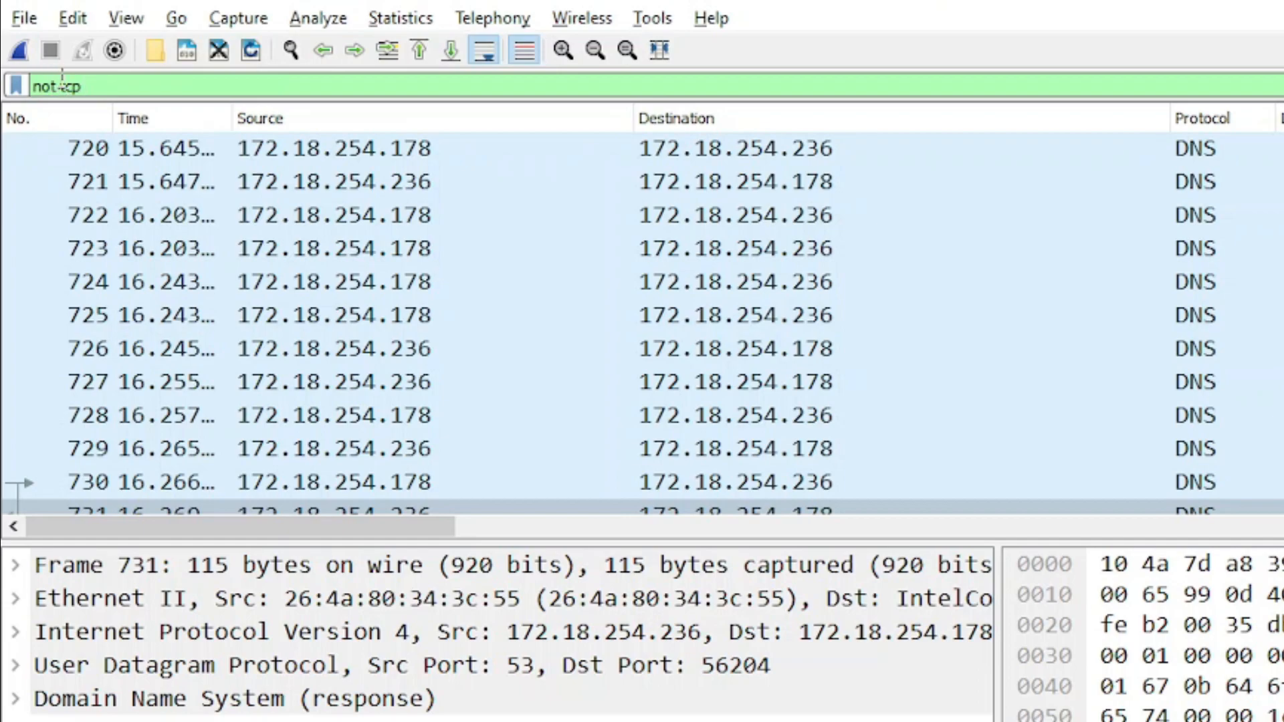
pyautogui.moveTo(59, 86); pyautogui.dragTo(23, 79)
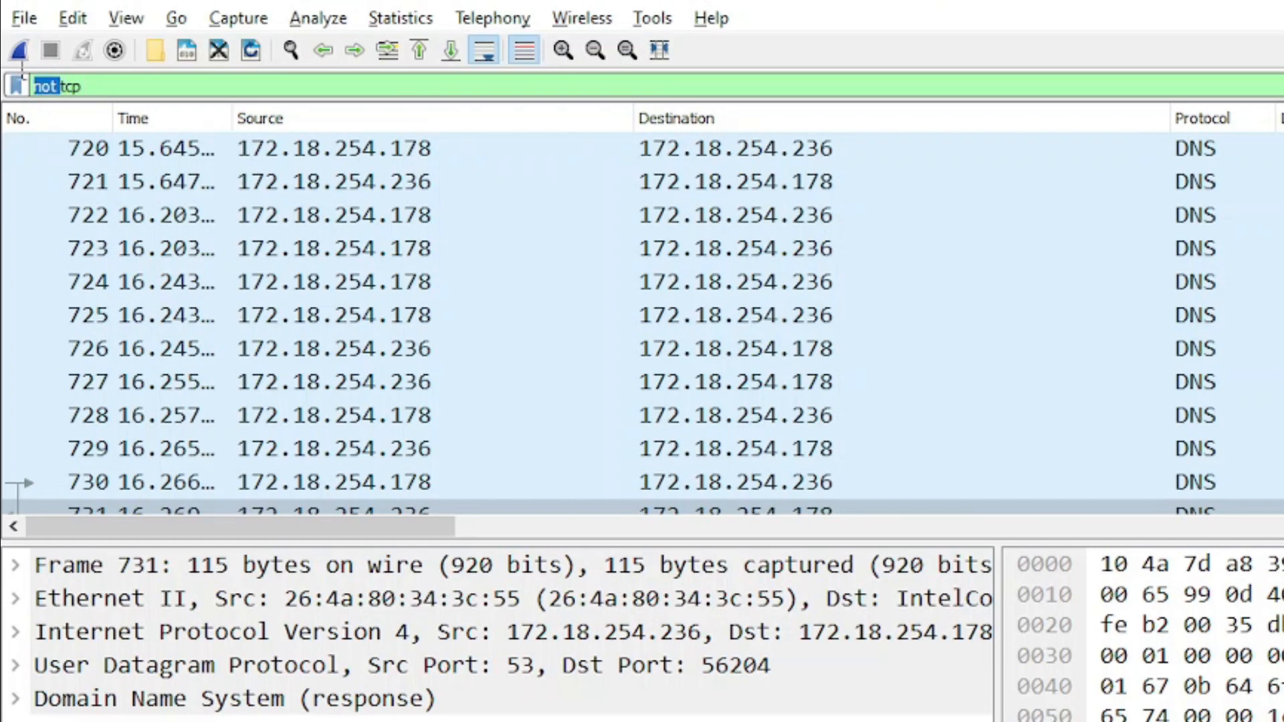
pyautogui.click(107, 87)
pyautogui.moveTo(60, 86); pyautogui.dragTo(12, 82)
pyautogui.click(82, 82)
pyautogui.doubleClick(83, 86)
pyautogui.click(110, 85)
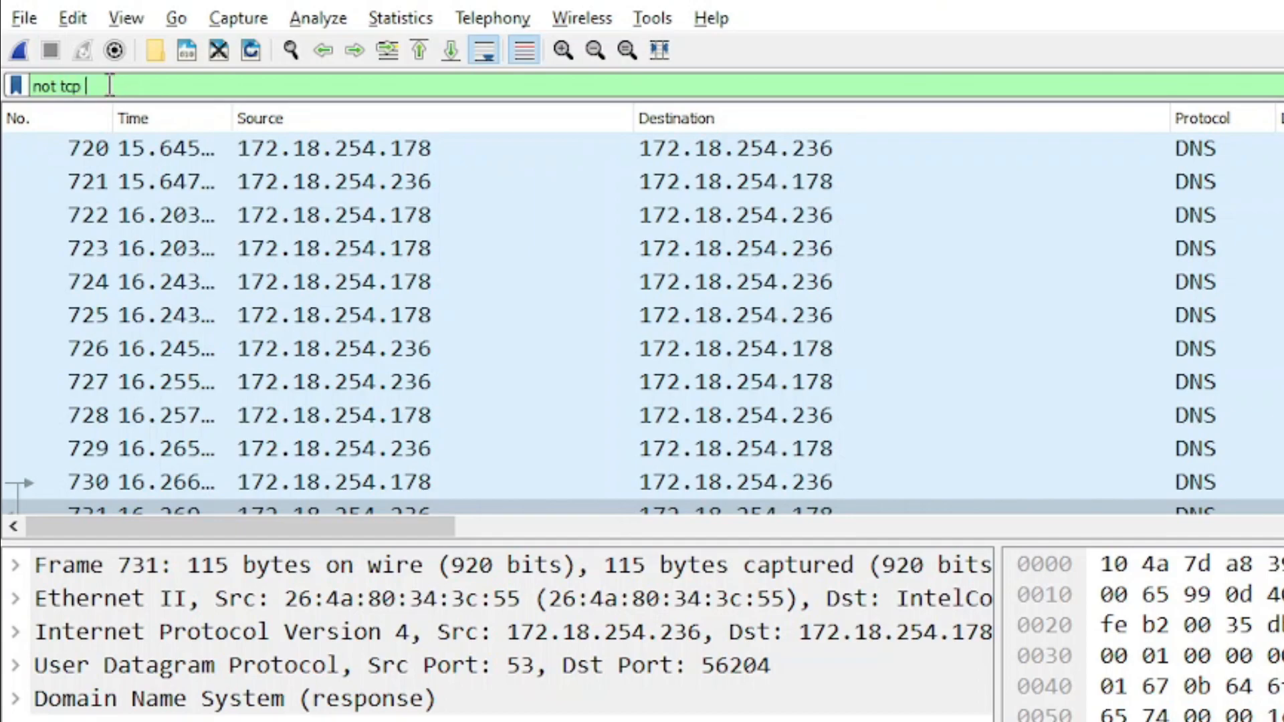
pyautogui.moveTo(33, 85); pyautogui.dragTo(61, 86)
pyautogui.click(116, 86)
pyautogui.scroll(-20, 642, 324)
pyautogui.scroll(20, 642, 324)
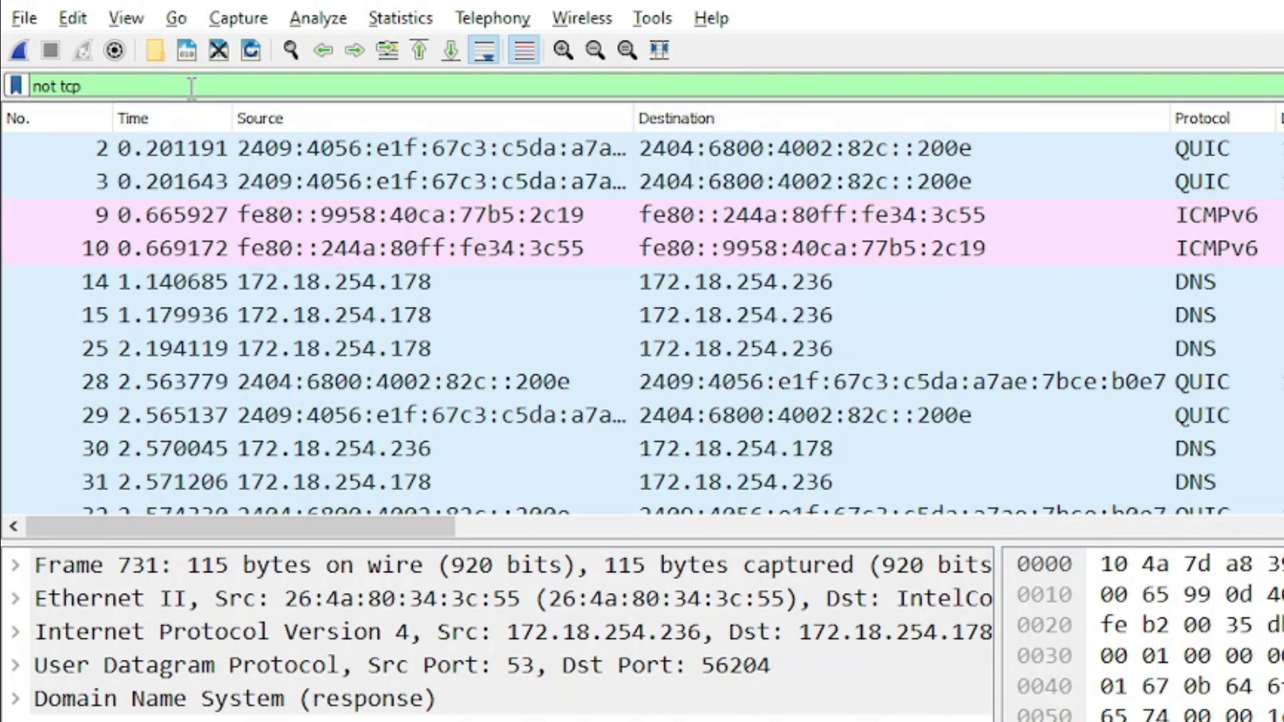
# Replace the word not with the ! operator in the filter expression and apply ! tcp
pyautogui.press('Left')
pyautogui.press('Left')
pyautogui.press('Left')
pyautogui.press('Left')
pyautogui.hotkey('shift', 'Left')
pyautogui.hotkey('shift', 'Left')
pyautogui.hotkey('shift', 'Left')
pyautogui.write('!')
pyautogui.press('Right')
pyautogui.press('Right')
pyautogui.press('Right')
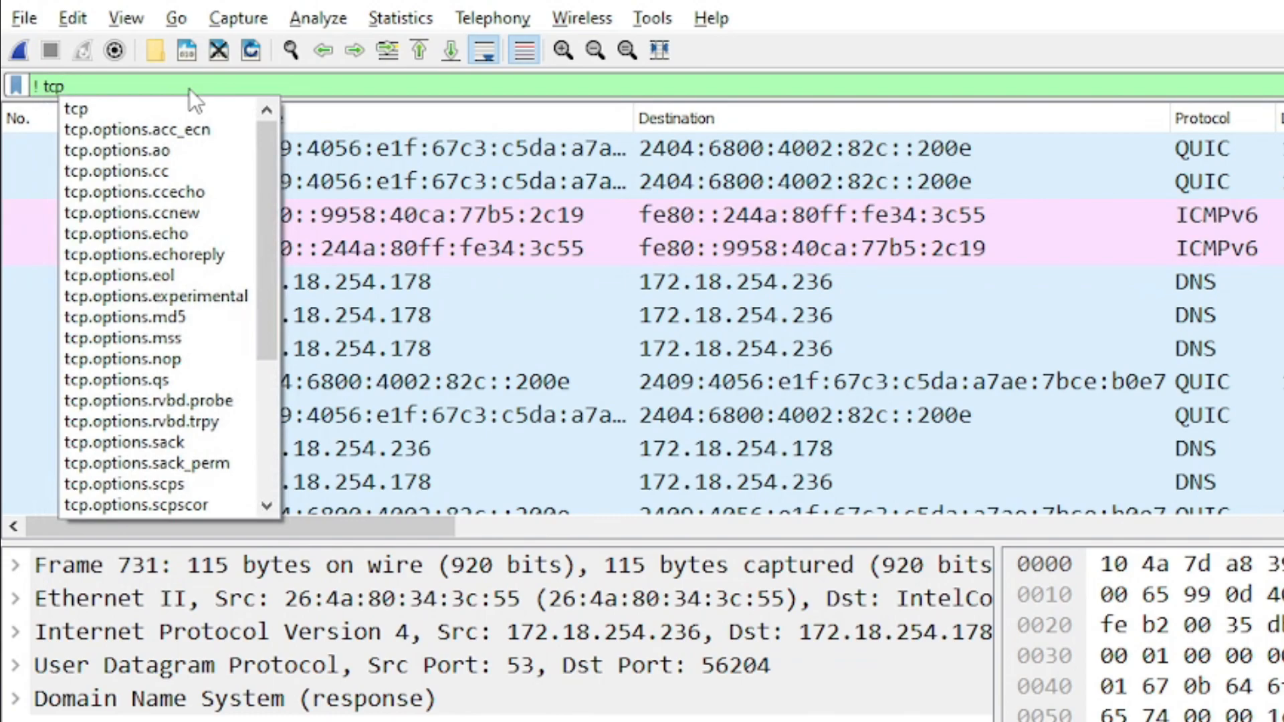
pyautogui.press('Return')
# Remove the ! tcp display filter so that all captured packets are listed
pyautogui.press('BackSpace')
pyautogui.press('BackSpace')
pyautogui.press('BackSpace')
pyautogui.press('BackSpace')
pyautogui.press('BackSpace')
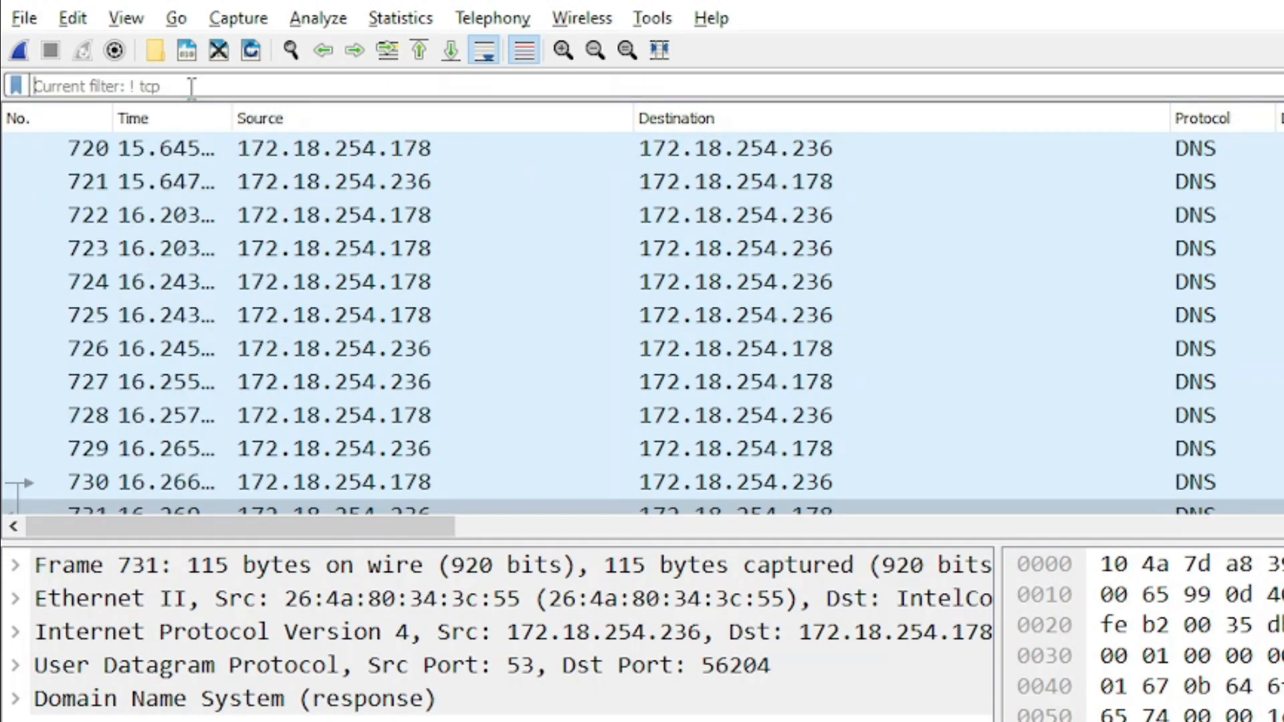
pyautogui.press('Return')
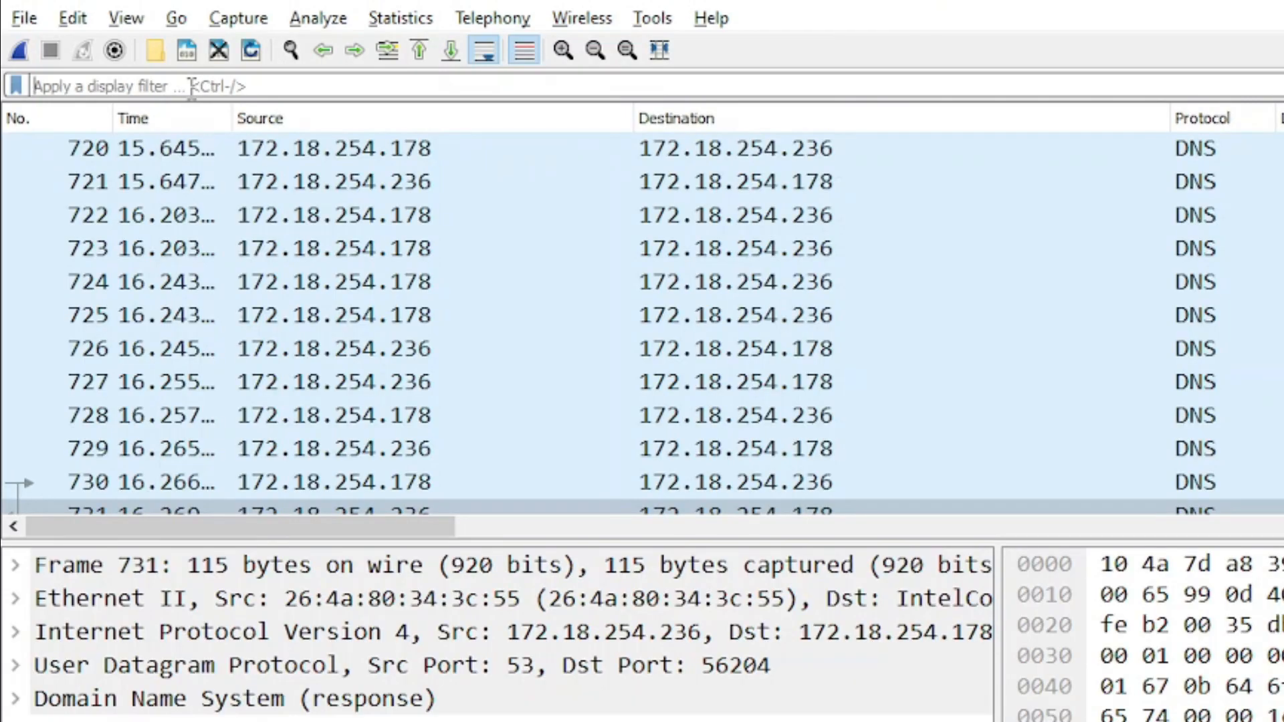
# Apply tcp.port== 80 as the display filter and look through the matching packets
pyautogui.write('tcp')
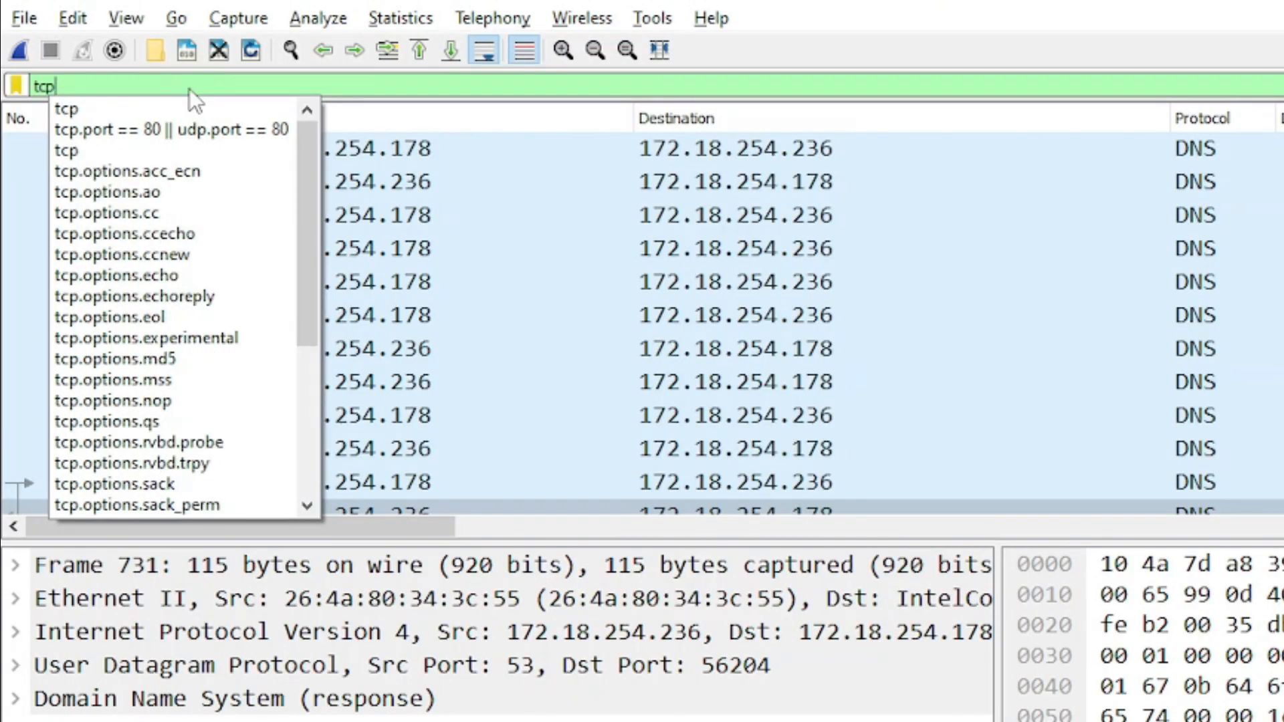
pyautogui.write('.po')
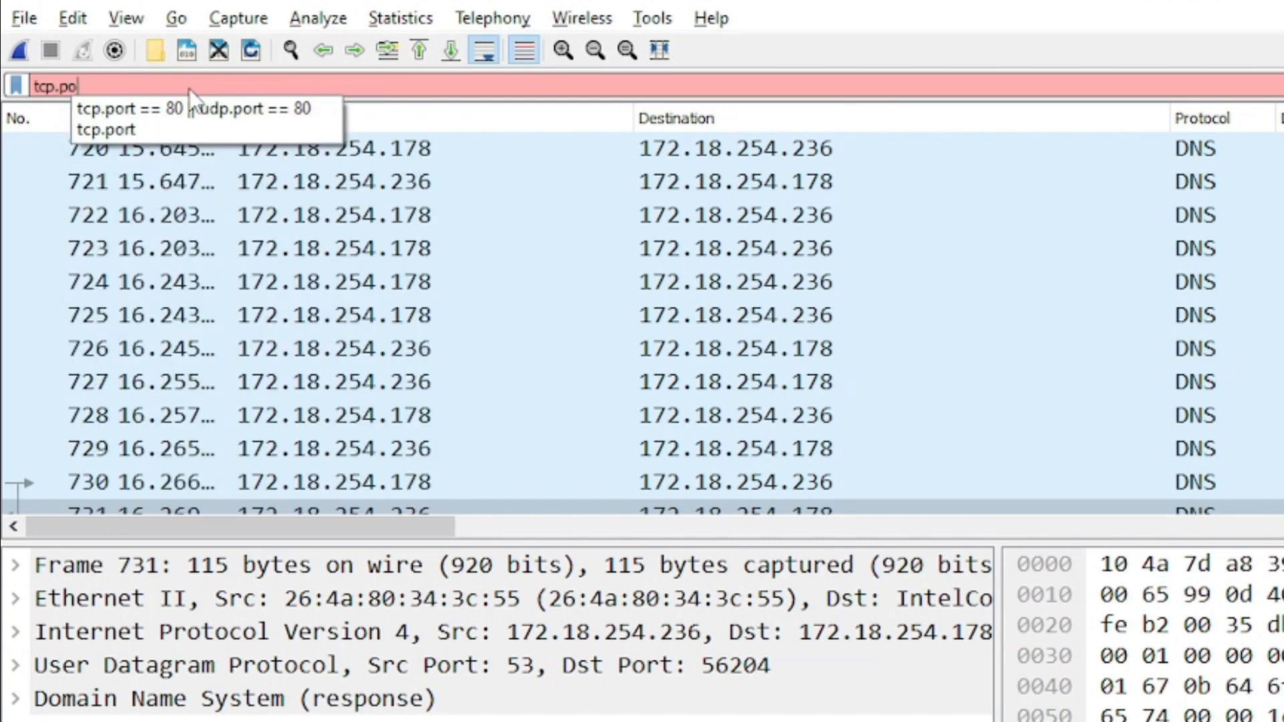
pyautogui.write('rt ')
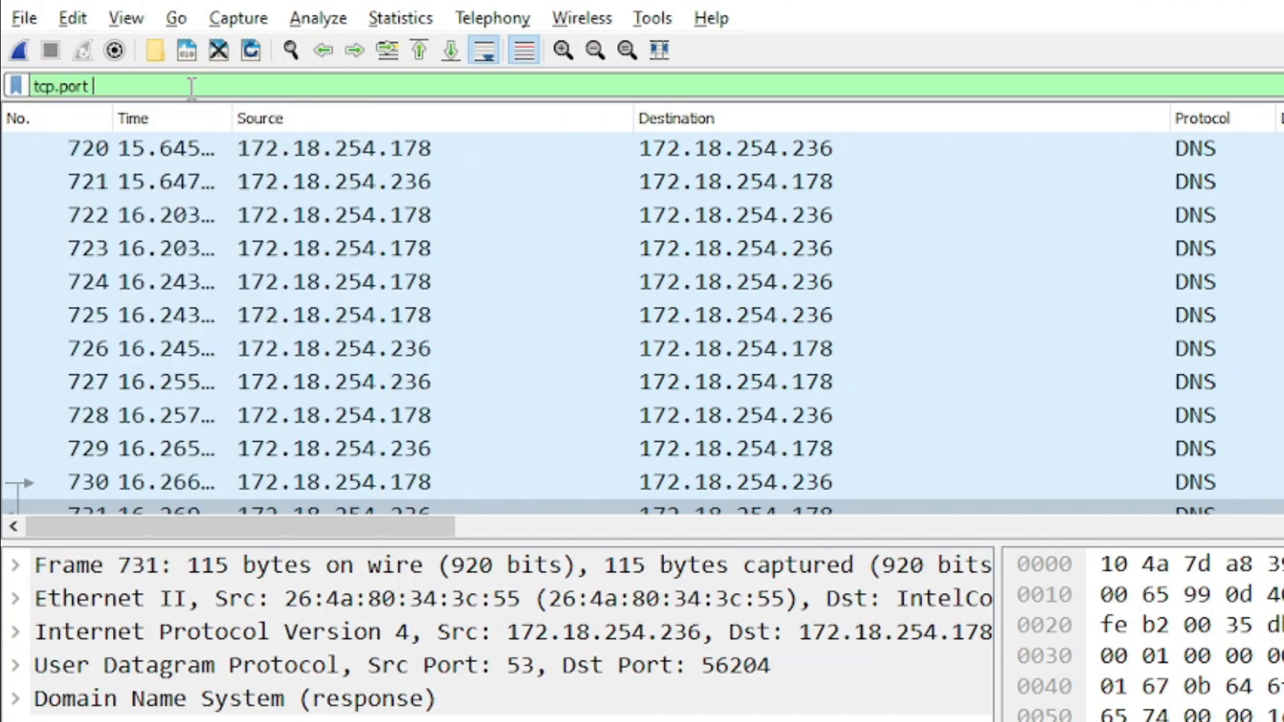
pyautogui.write('80')
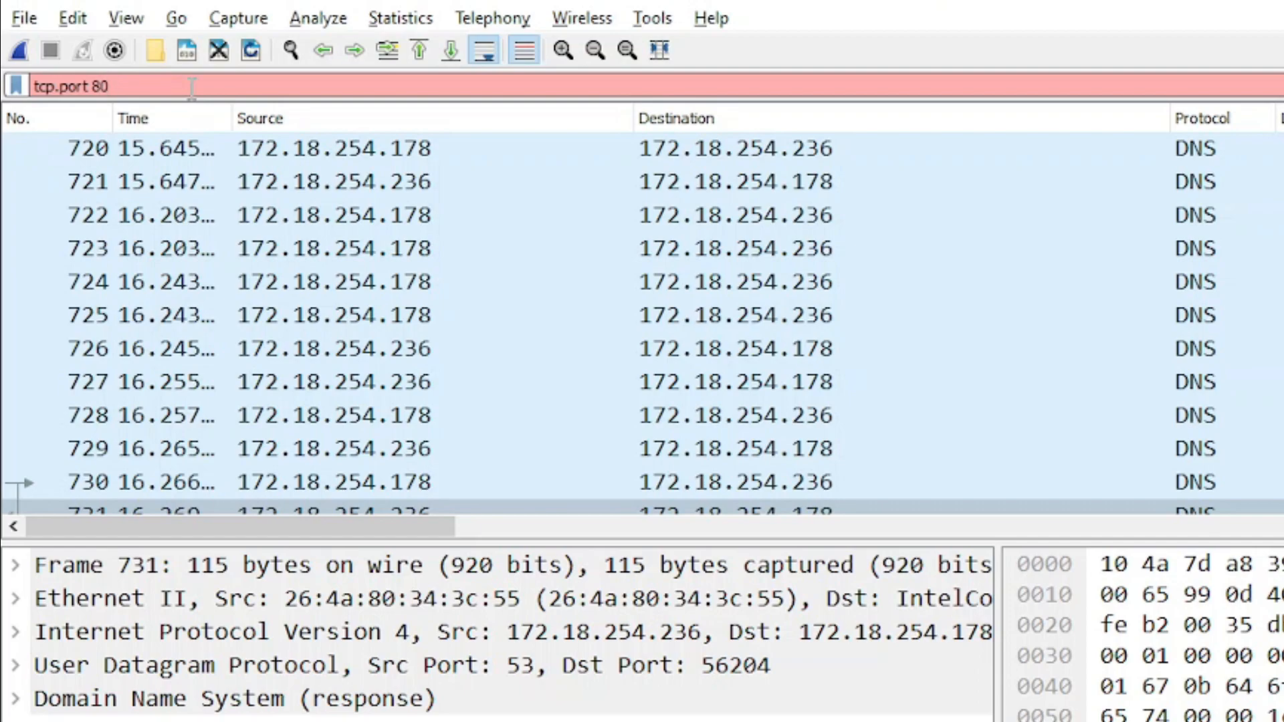
pyautogui.press('Left')
pyautogui.press('Left')
pyautogui.press('Left')
pyautogui.write('==')
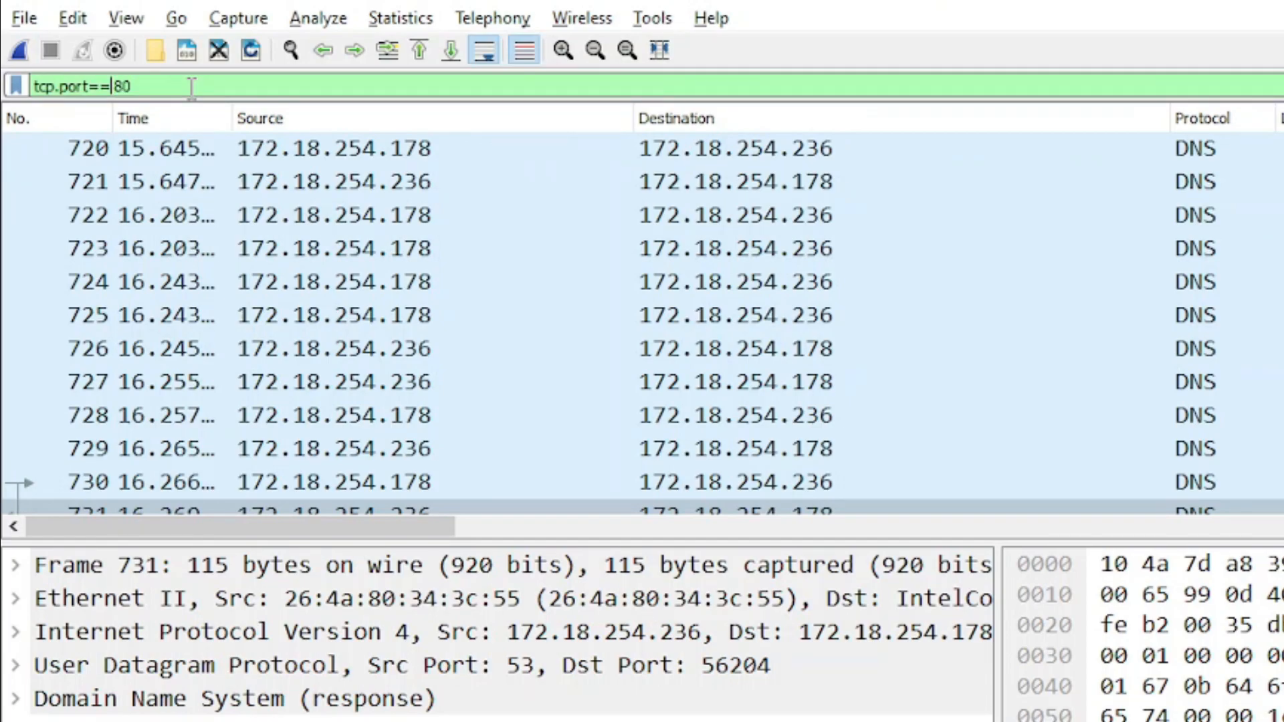
pyautogui.press('Return')
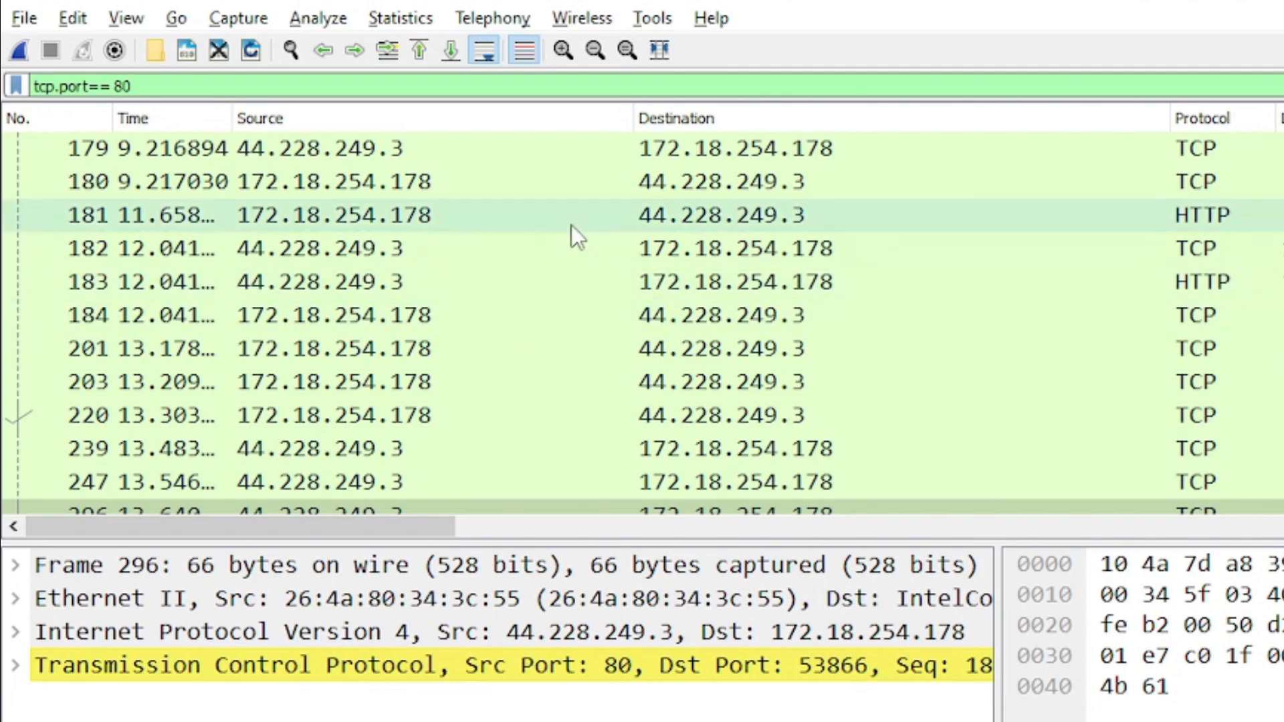
pyautogui.scroll(-15, 565, 279)
pyautogui.scroll(17, 588, 308)
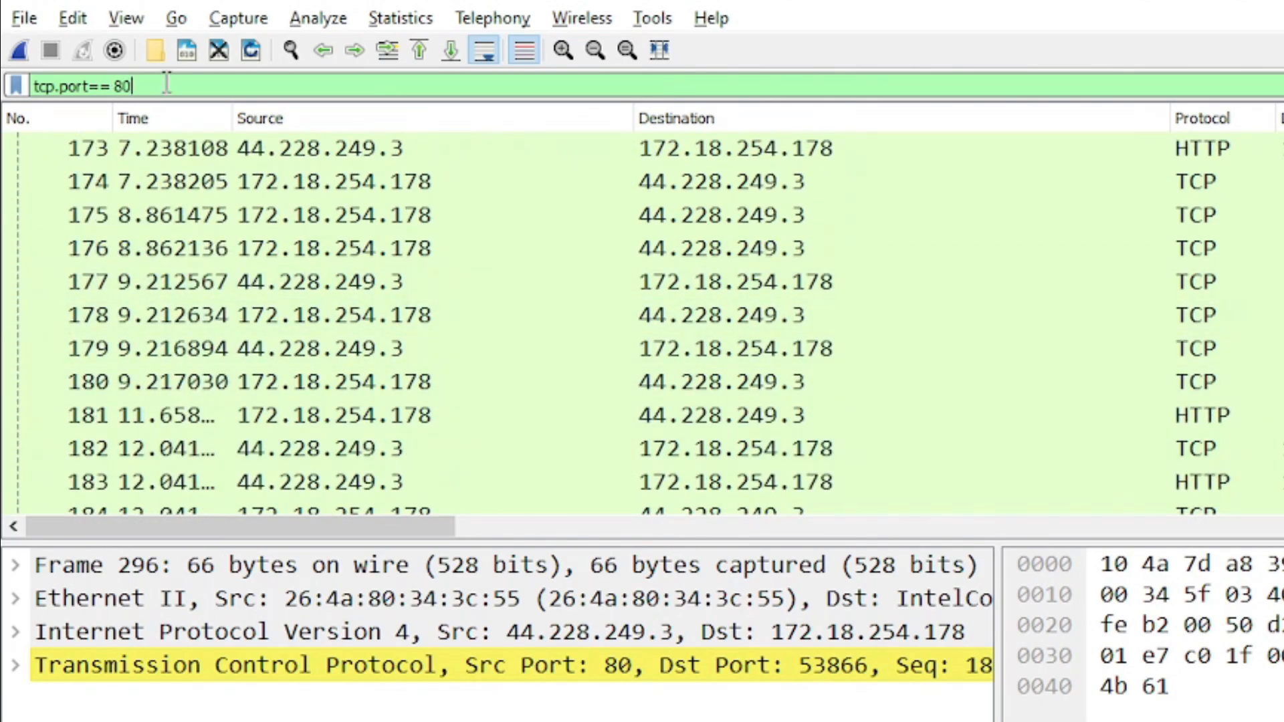
# Extend the display filter to tcp.port== 80 or tcp.port eq 443 and apply it
pyautogui.write('or')
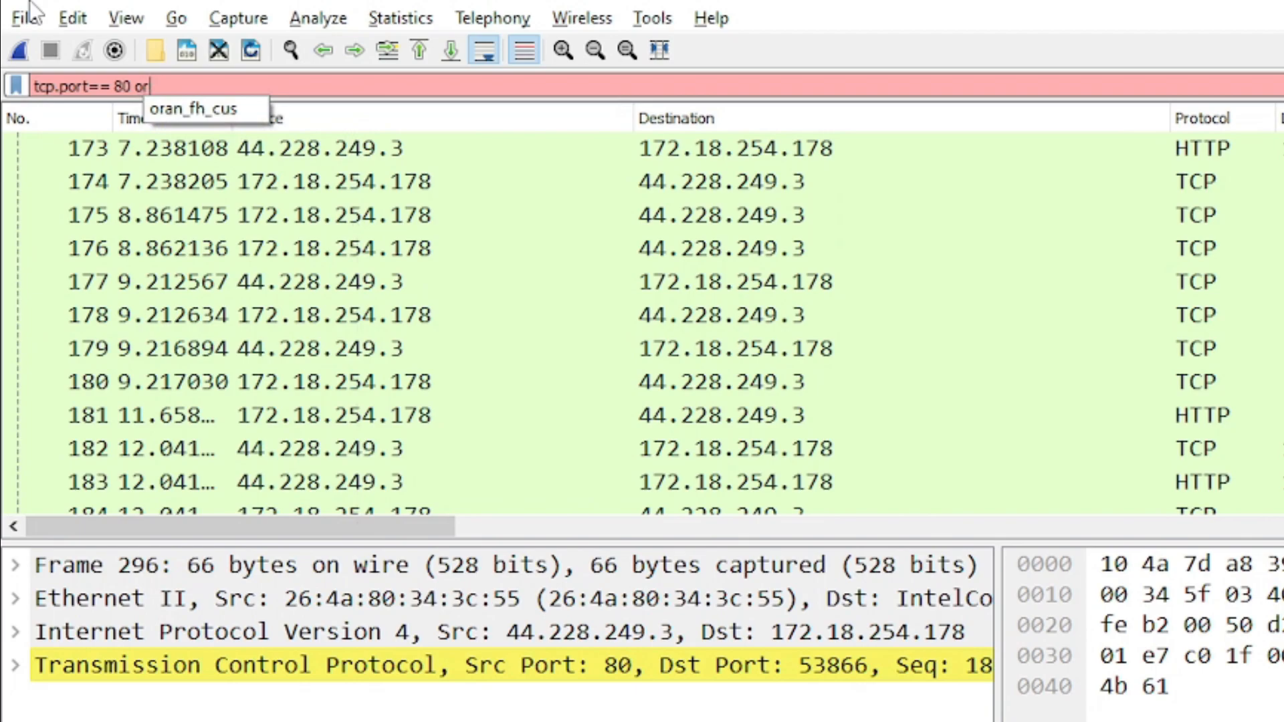
pyautogui.write(' tcp.')
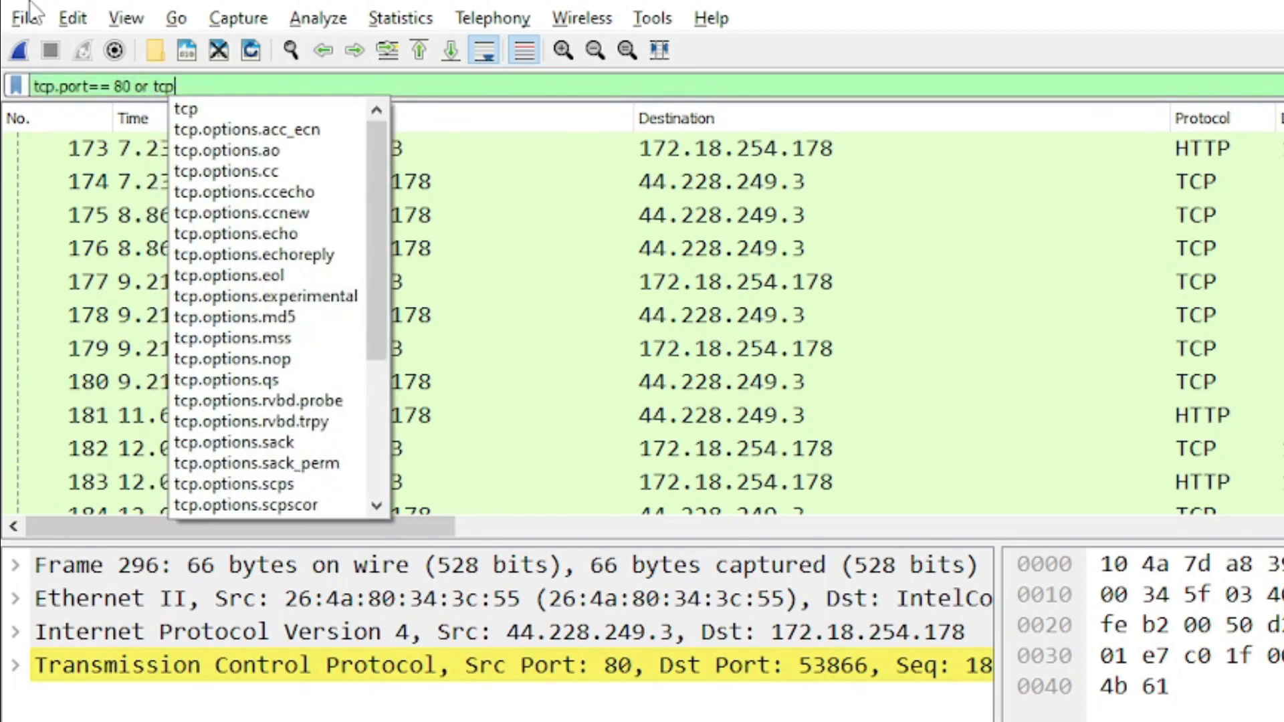
pyautogui.write('port')
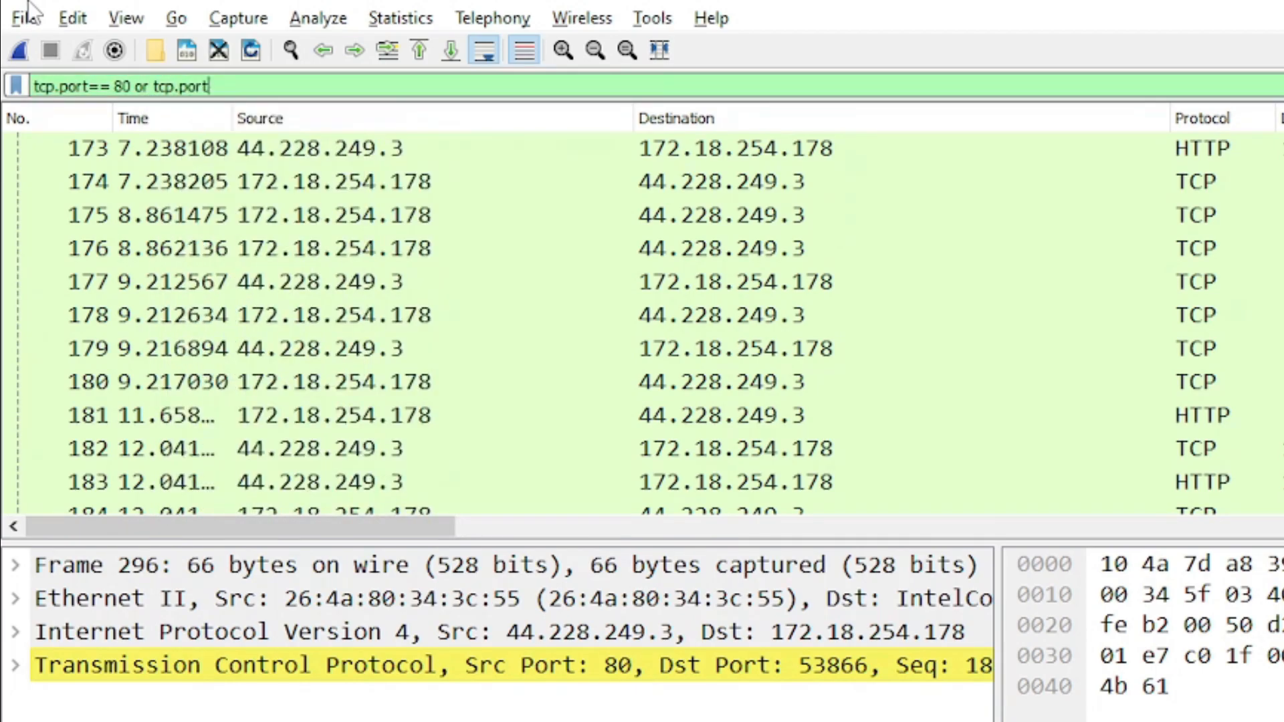
pyautogui.write(' eq')
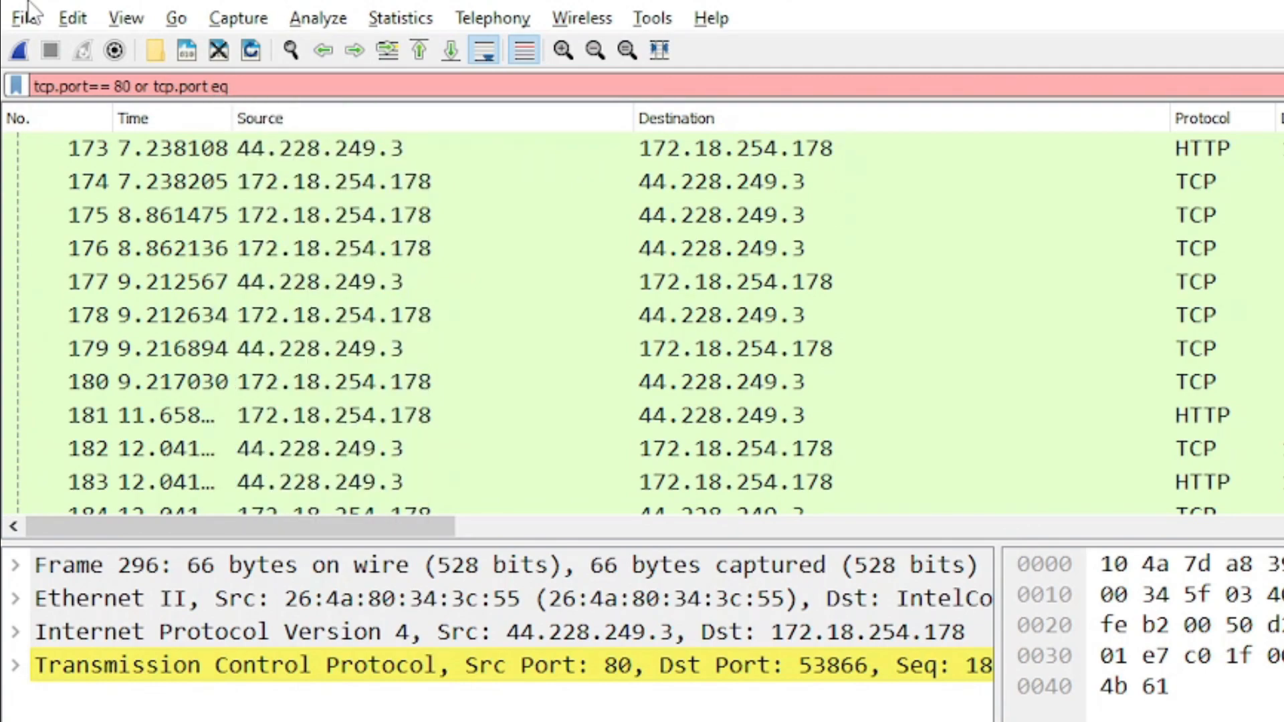
pyautogui.write(' 443')
pyautogui.press('Left')
pyautogui.press('Left')
pyautogui.press('Left')
pyautogui.press('Left')
pyautogui.press('Left')
pyautogui.hotkey('shift', 'Left')
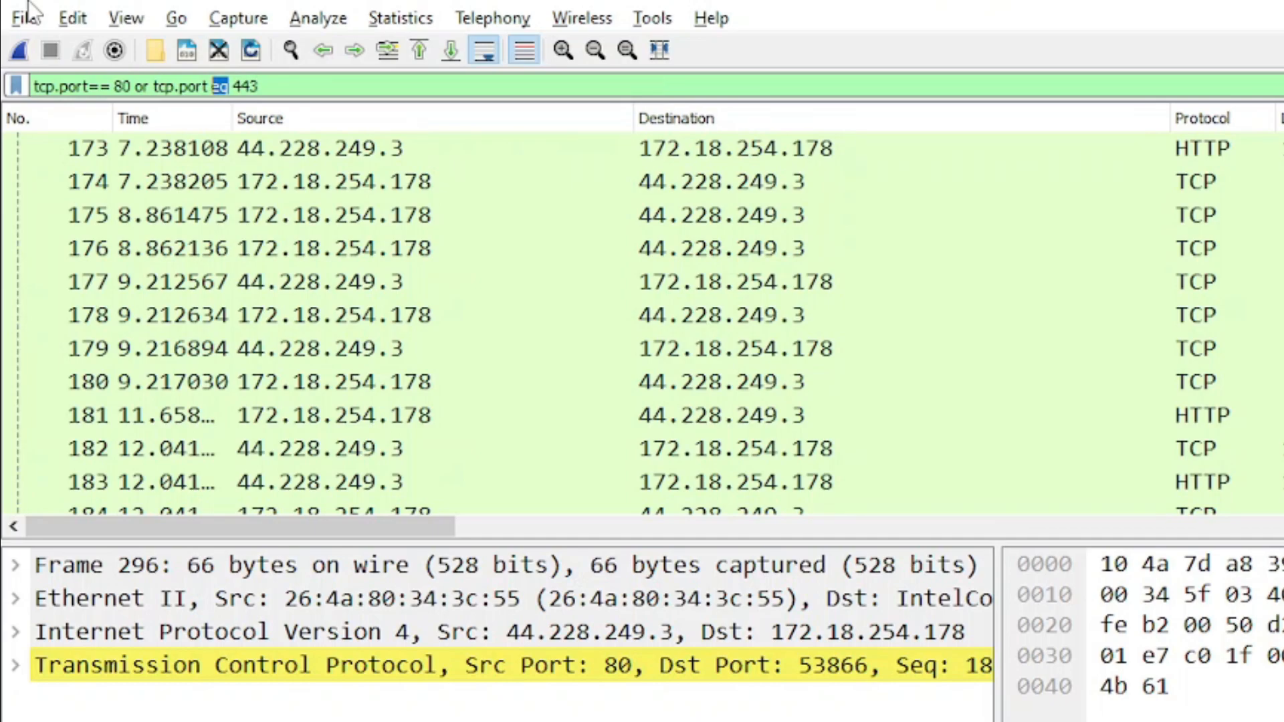
pyautogui.press('Right')
pyautogui.press('Return')
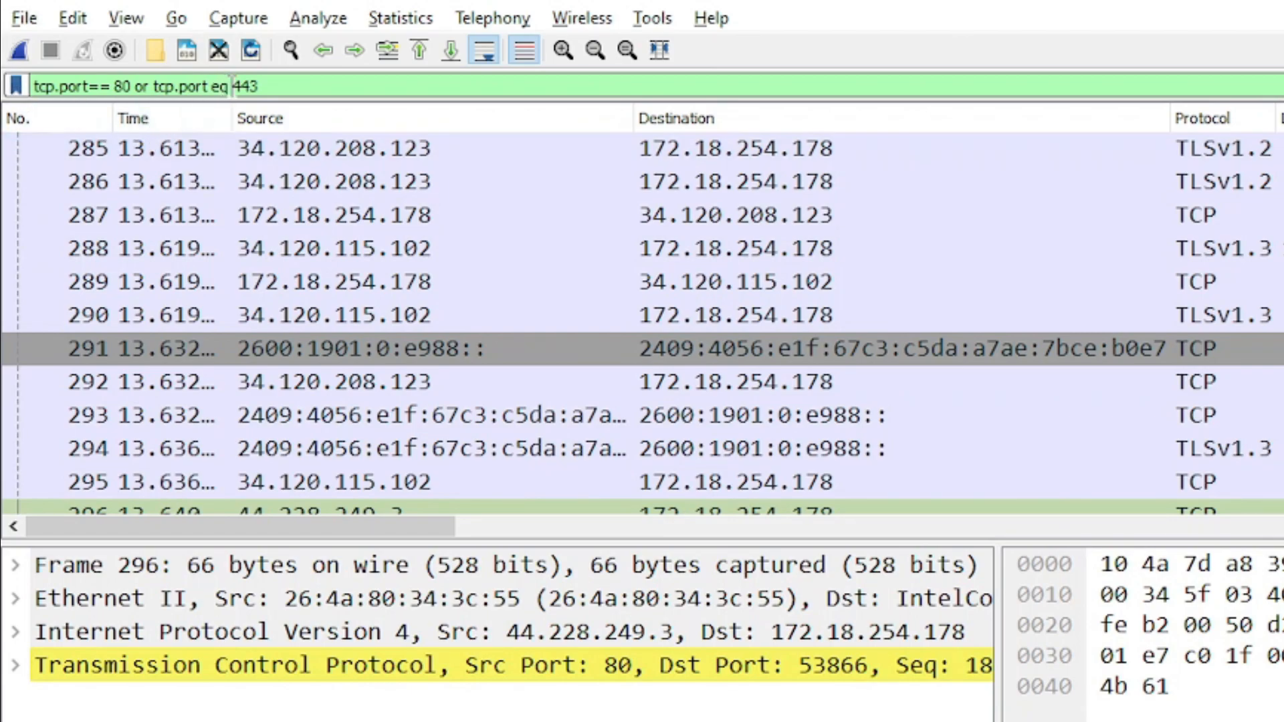
pyautogui.moveTo(261, 85); pyautogui.dragTo(238, 79)
pyautogui.moveTo(133, 86); pyautogui.dragTo(117, 79)
pyautogui.moveTo(293, 86); pyautogui.dragTo(236, 84)
# Replace the display filter with ip.addr== 172.18.254.178 and apply it
pyautogui.click(316, 86)
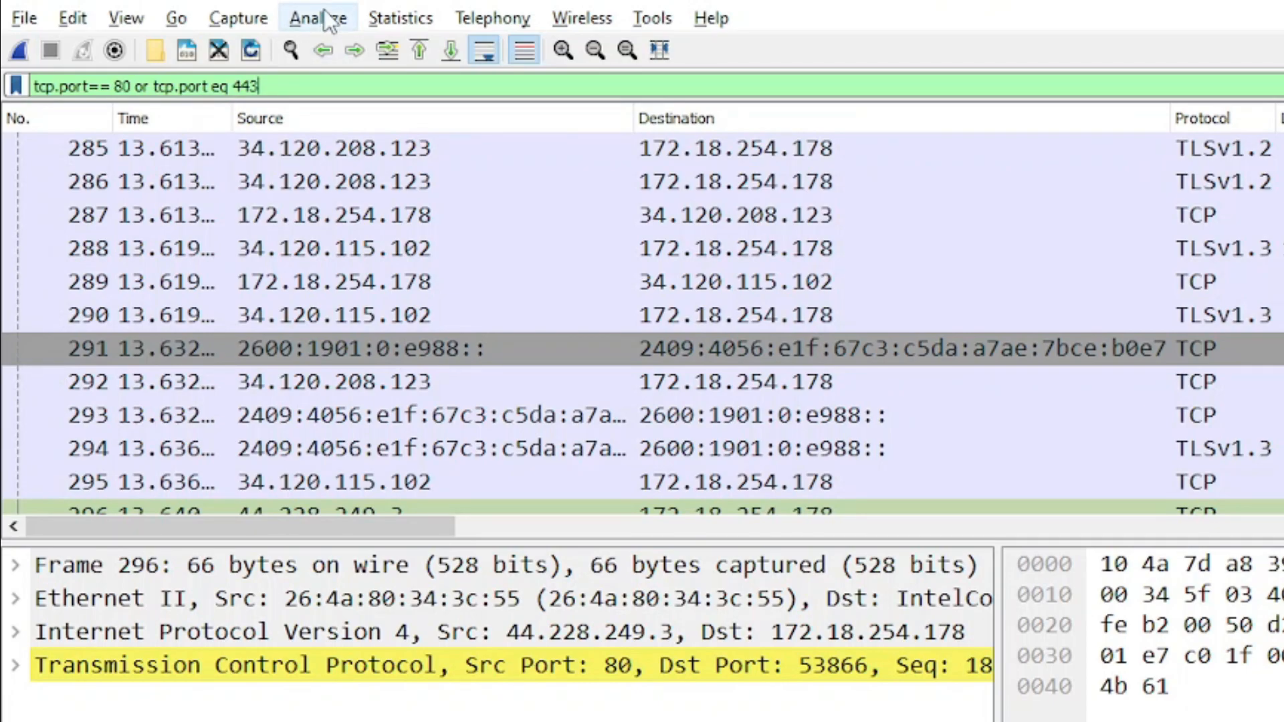
pyautogui.hotkey('ctrl', 'a')
pyautogui.press('BackSpace')
pyautogui.write('i')
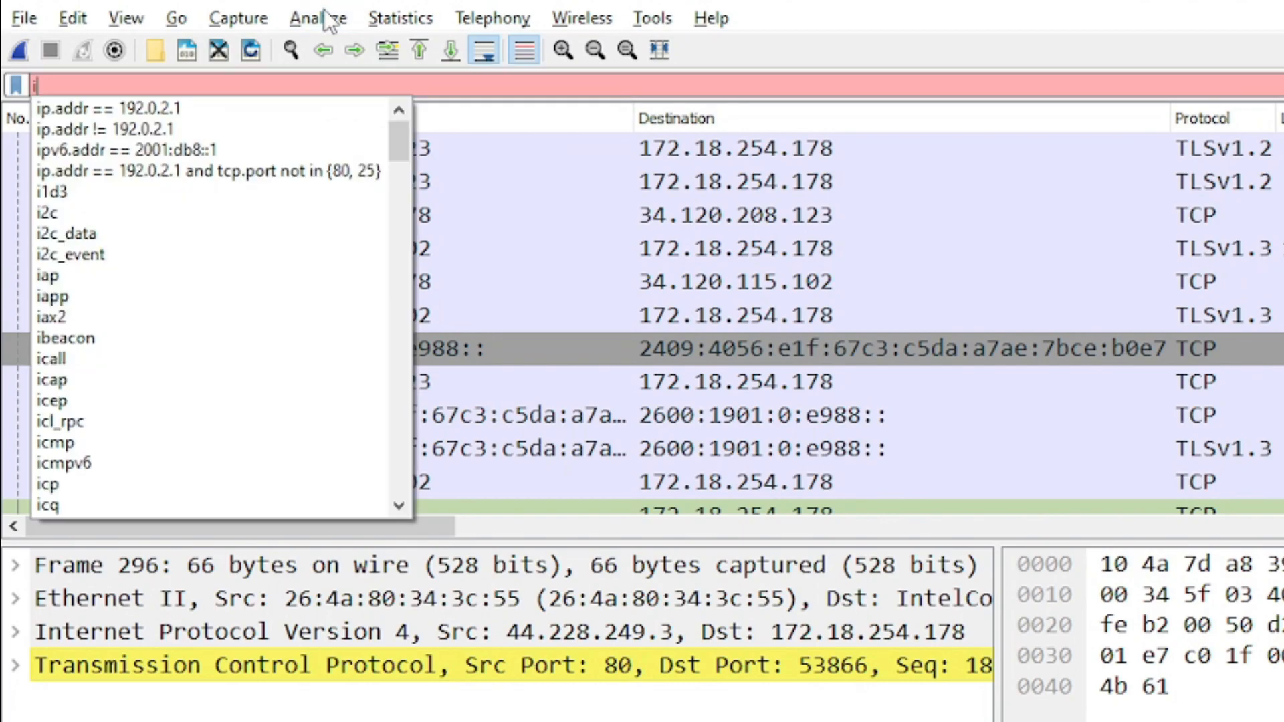
pyautogui.write('p.addr')
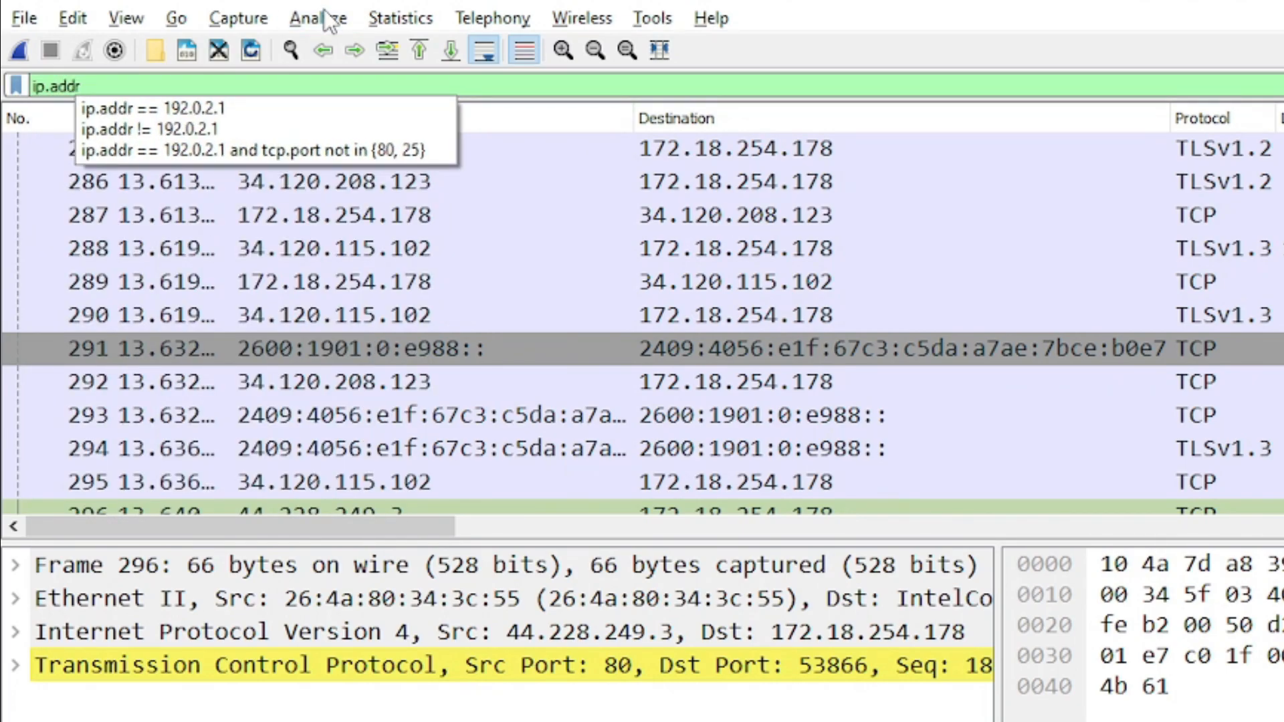
pyautogui.write('==')
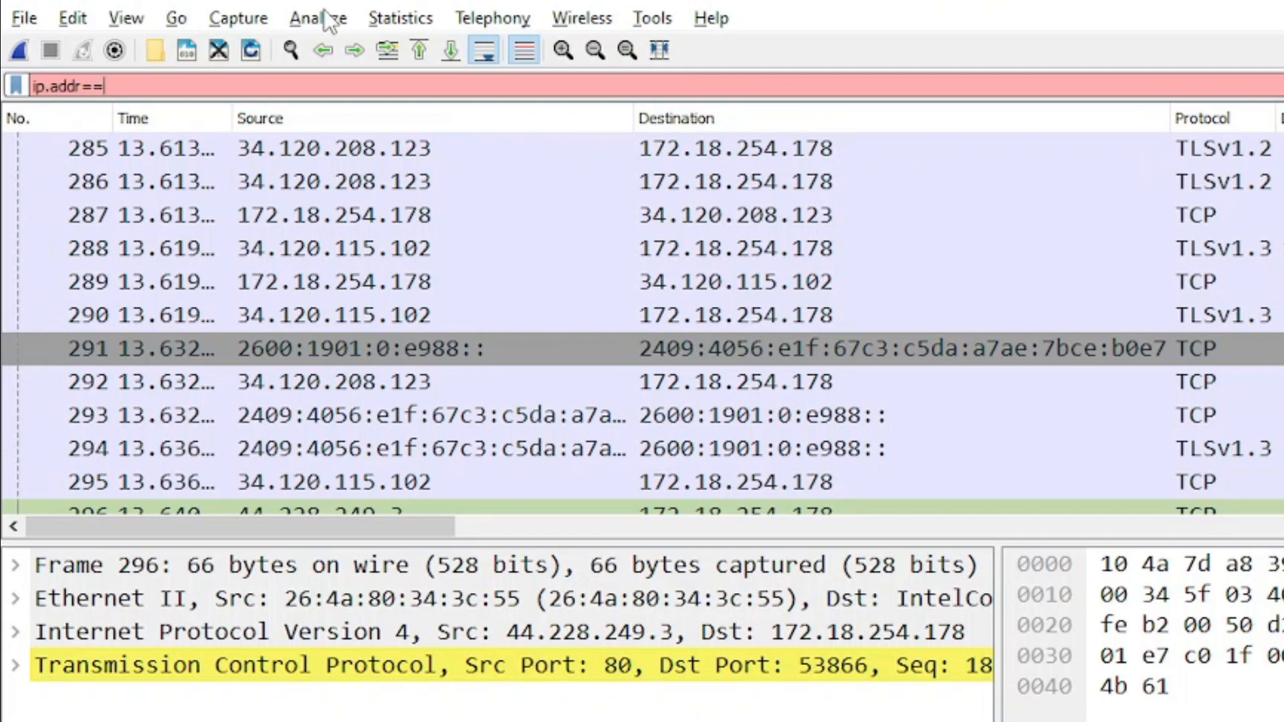
pyautogui.write('172.18.254.178')
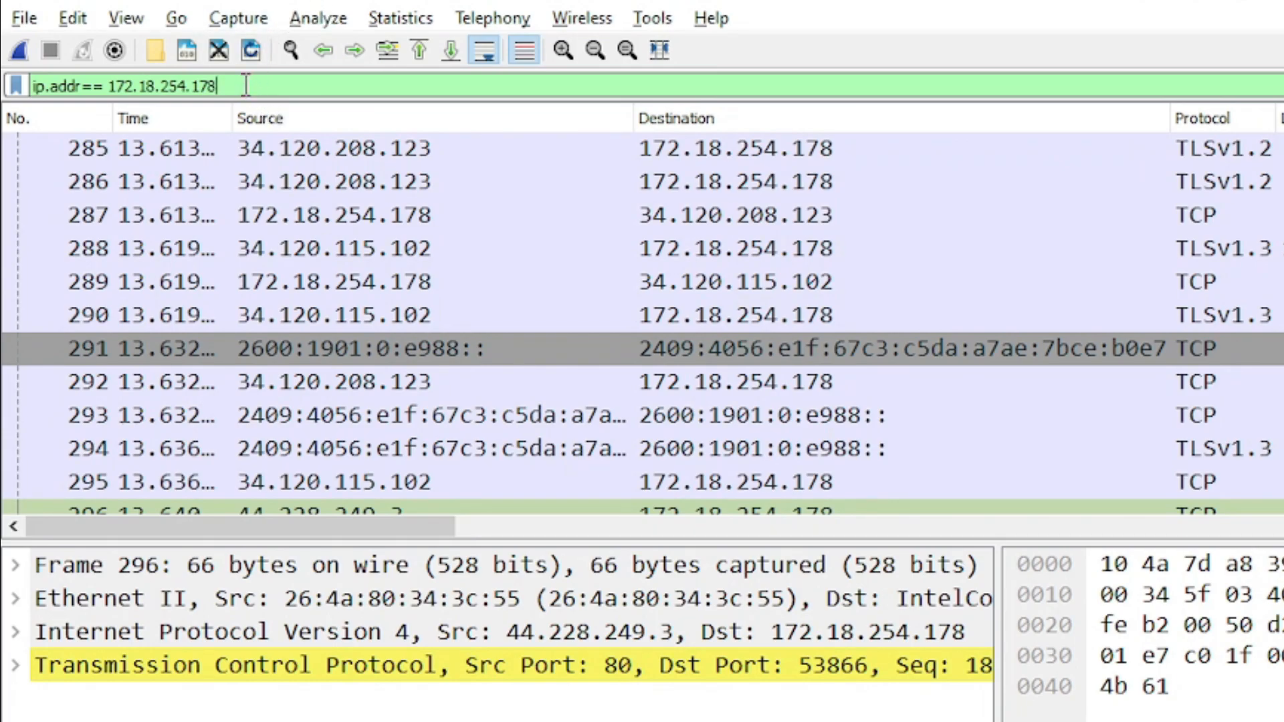
pyautogui.moveTo(216, 86); pyautogui.dragTo(111, 85)
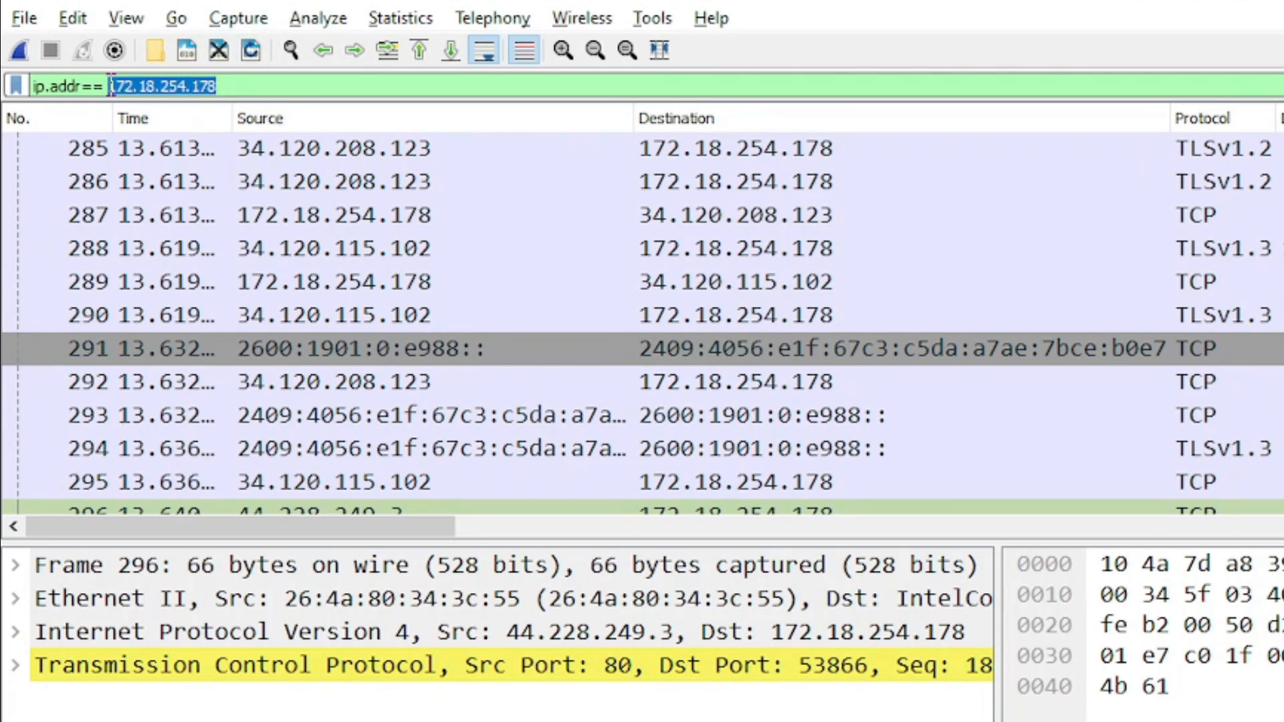
pyautogui.click(111, 85)
pyautogui.moveTo(216, 86); pyautogui.dragTo(103, 86)
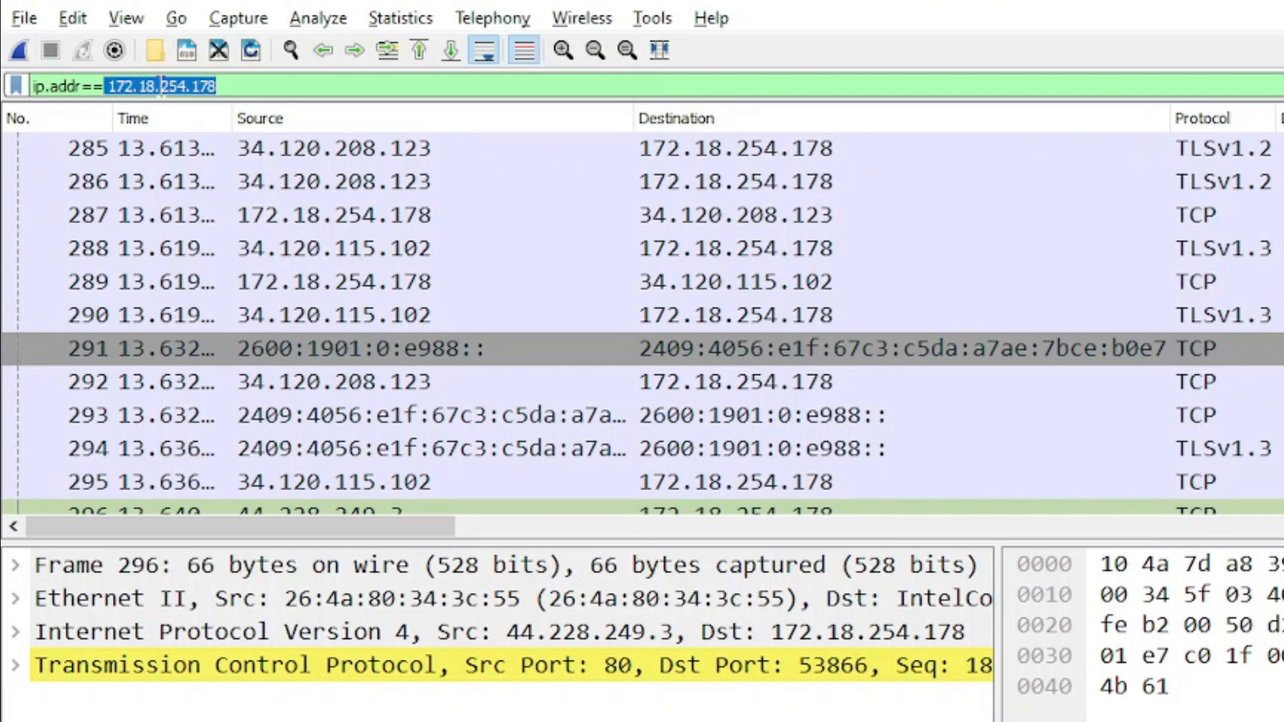
pyautogui.click(226, 86)
pyautogui.press('Return')
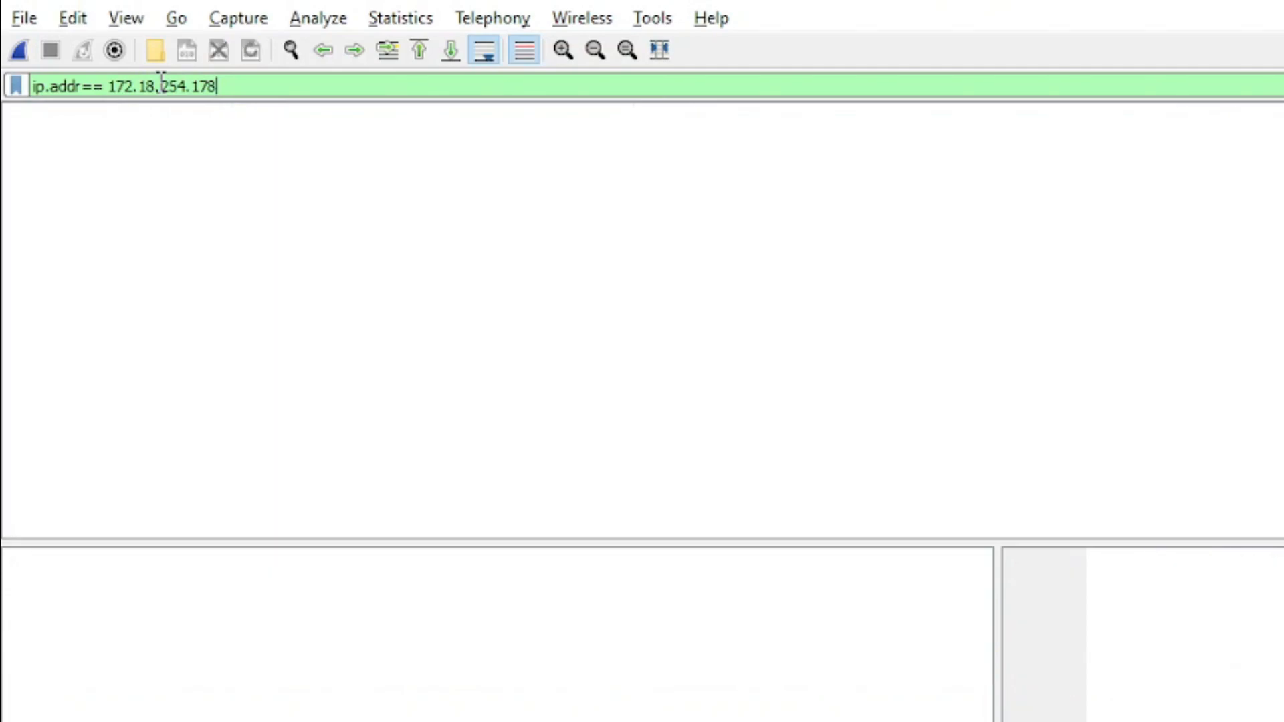
# Select packet 285 and look through the packets listed for the filtered IP address
pyautogui.click(367, 248)
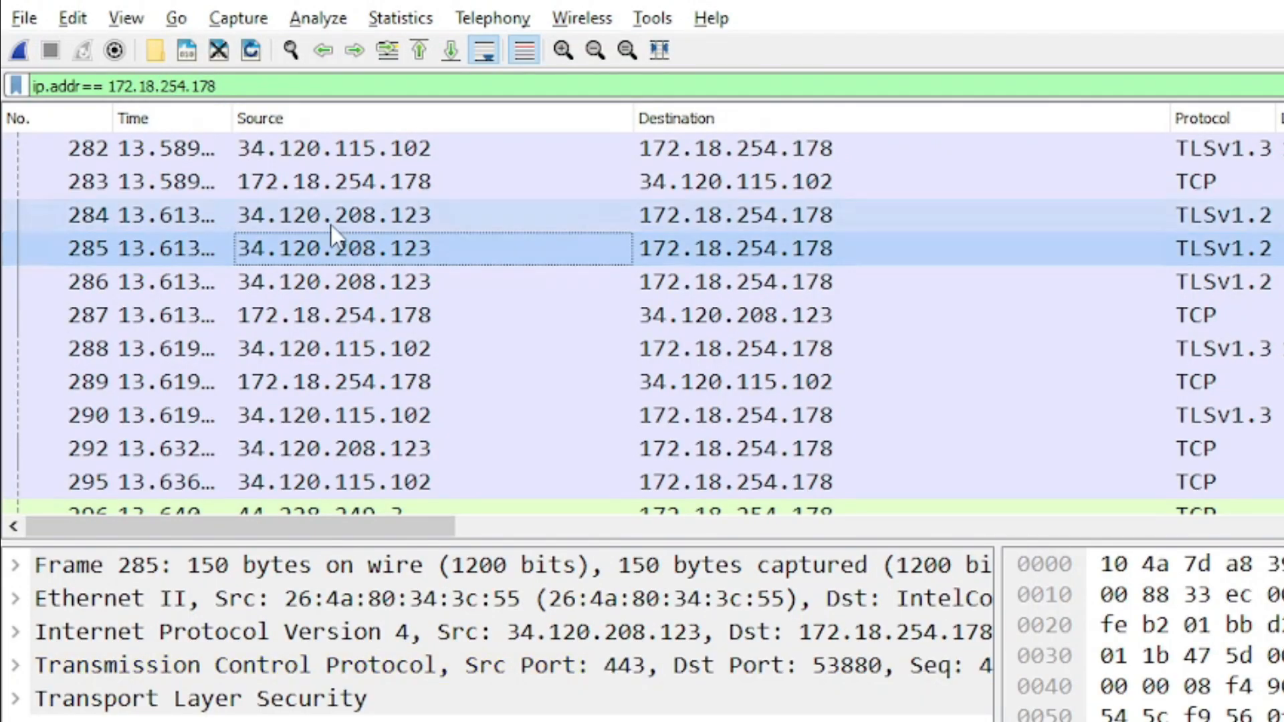
pyautogui.scroll(-4, 433, 415)
pyautogui.scroll(-2, 435, 435)
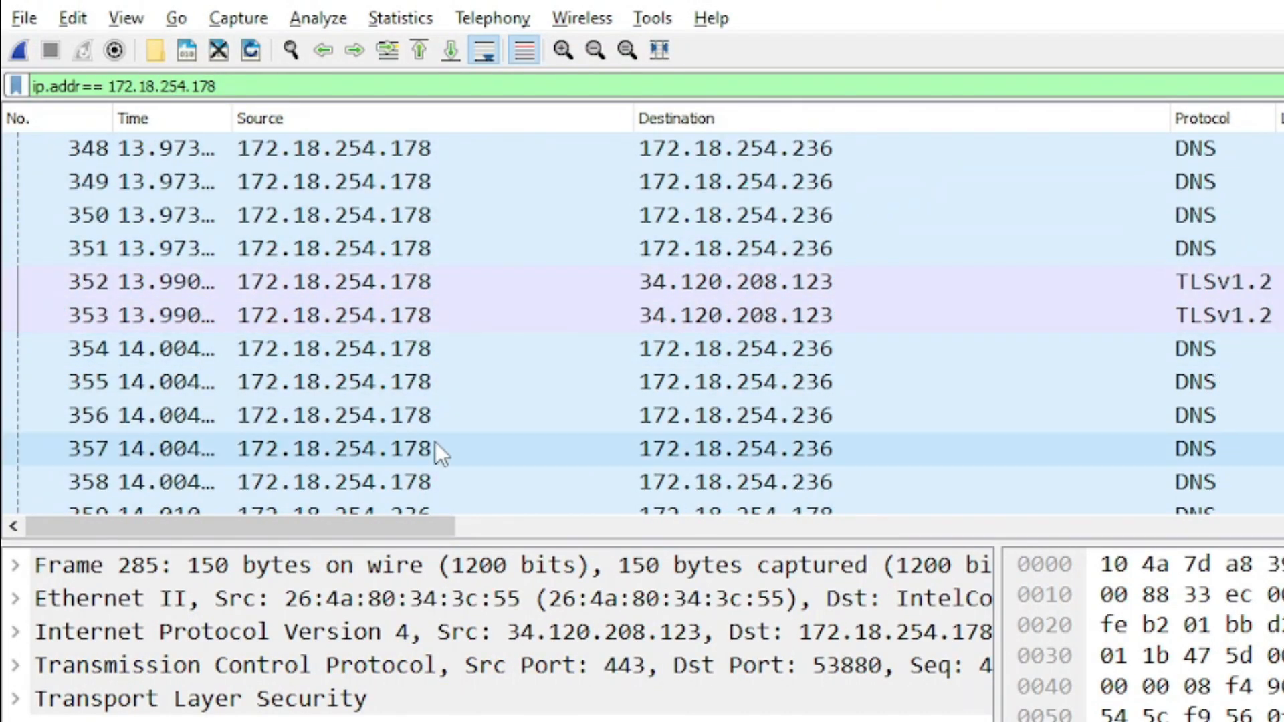
pyautogui.scroll(5, 433, 452)
pyautogui.scroll(-3, 440, 436)
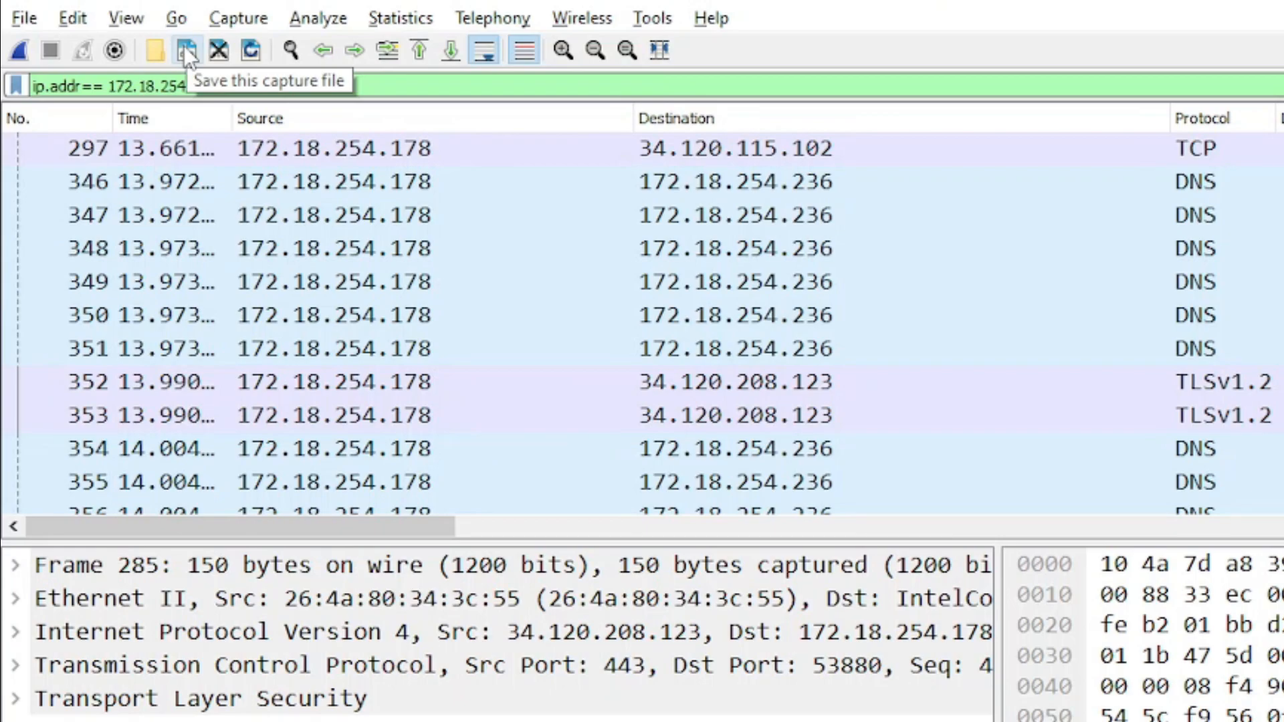
# Extend the filter expression with or ip.addr== 172.18.254.179 without applying it
pyautogui.write('or ipad.')
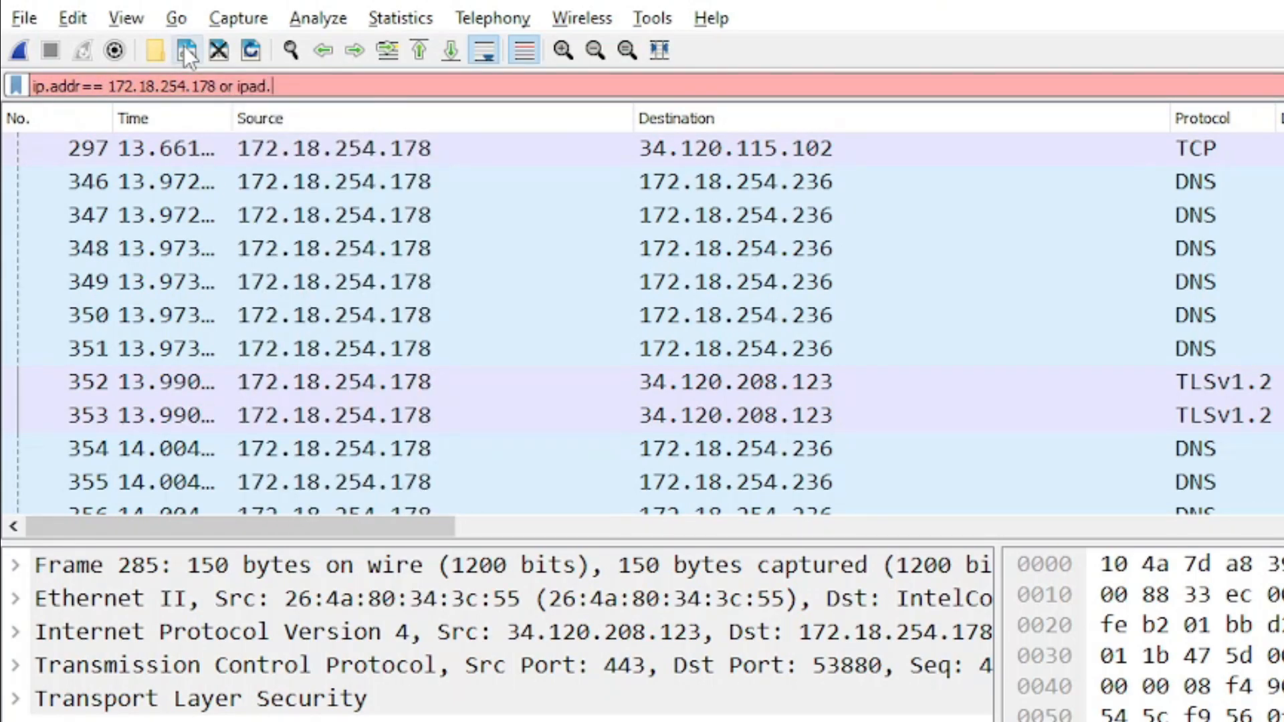
pyautogui.press('BackSpace')
pyautogui.write('dr')
pyautogui.write('== 172.18.254.178')
pyautogui.press('Left')
pyautogui.press('Left')
pyautogui.press('Left')
pyautogui.press('Left')
pyautogui.press('Left')
pyautogui.press('Left')
pyautogui.press('Left')
pyautogui.press('Left')
pyautogui.press('Left')
pyautogui.press('Left')
pyautogui.press('Left')
pyautogui.press('Left')
pyautogui.press('Left')
pyautogui.press('Left')
pyautogui.press('Left')
pyautogui.press('Left')
pyautogui.press('Left')
pyautogui.press('Left')
pyautogui.press('Left')
pyautogui.press('Left')
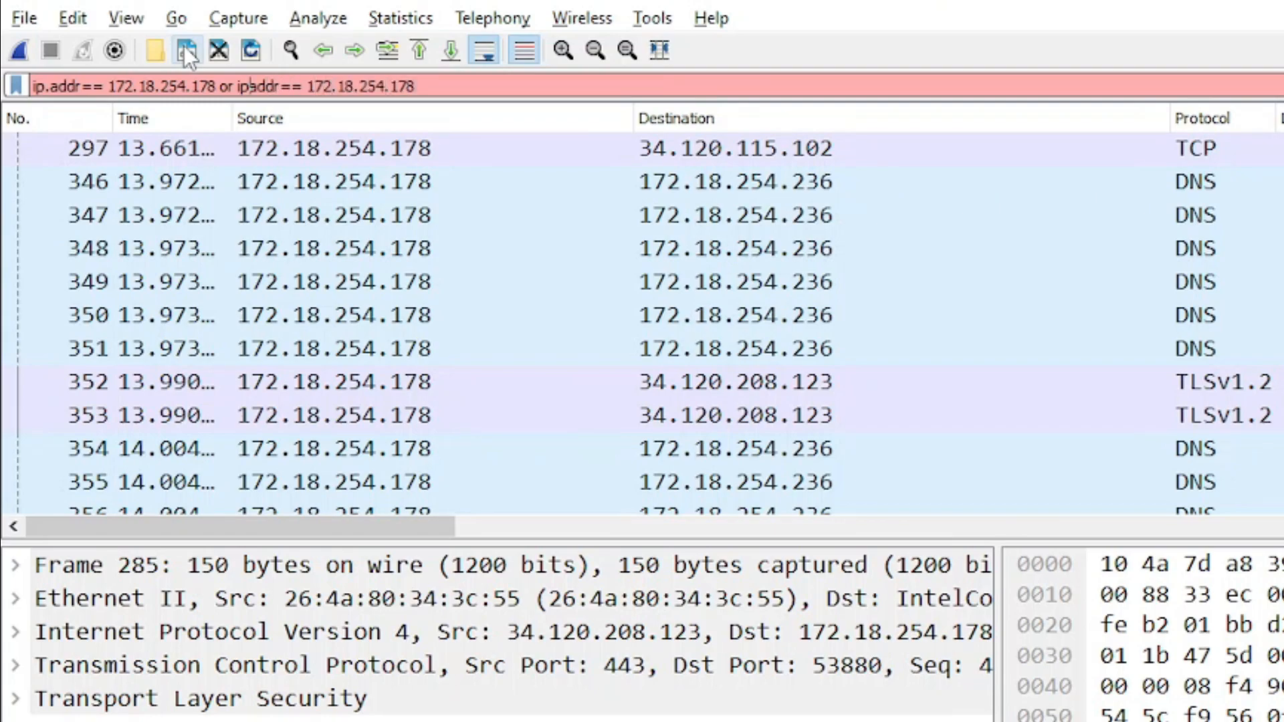
pyautogui.write('.')
pyautogui.press('End')
pyautogui.press('BackSpace')
pyautogui.write('9')
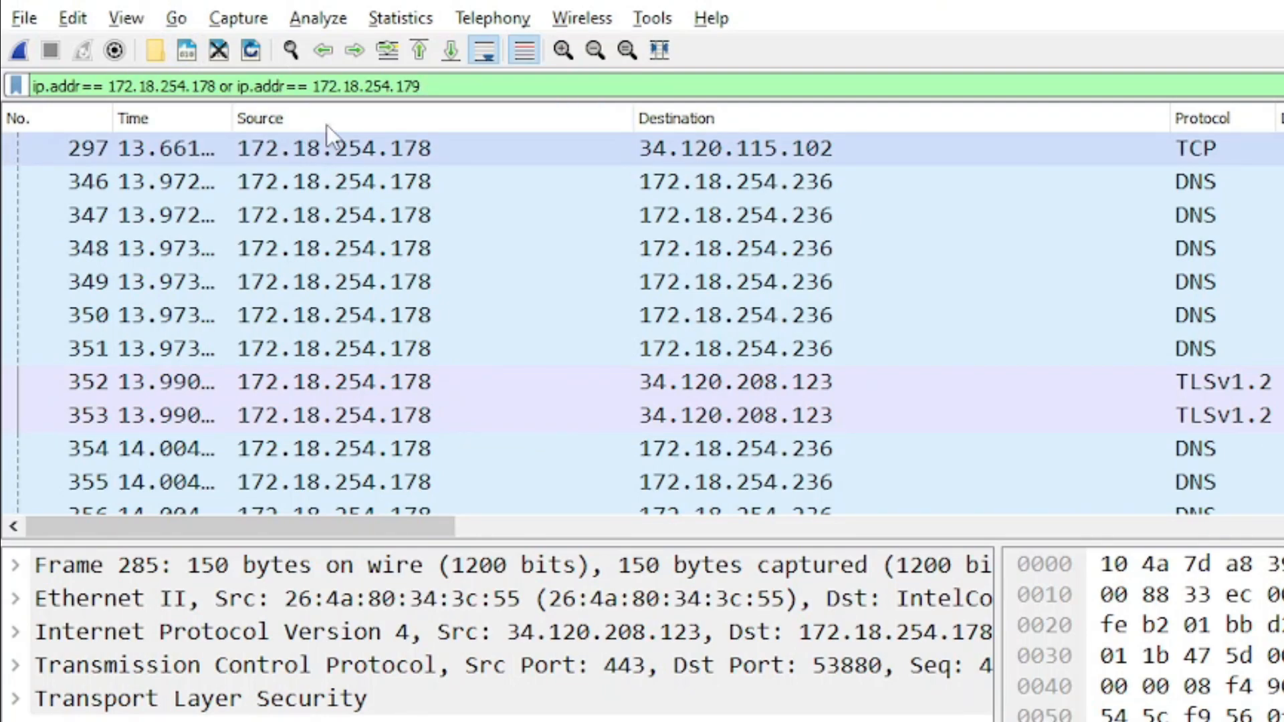
pyautogui.moveTo(446, 81); pyautogui.dragTo(372, 79)
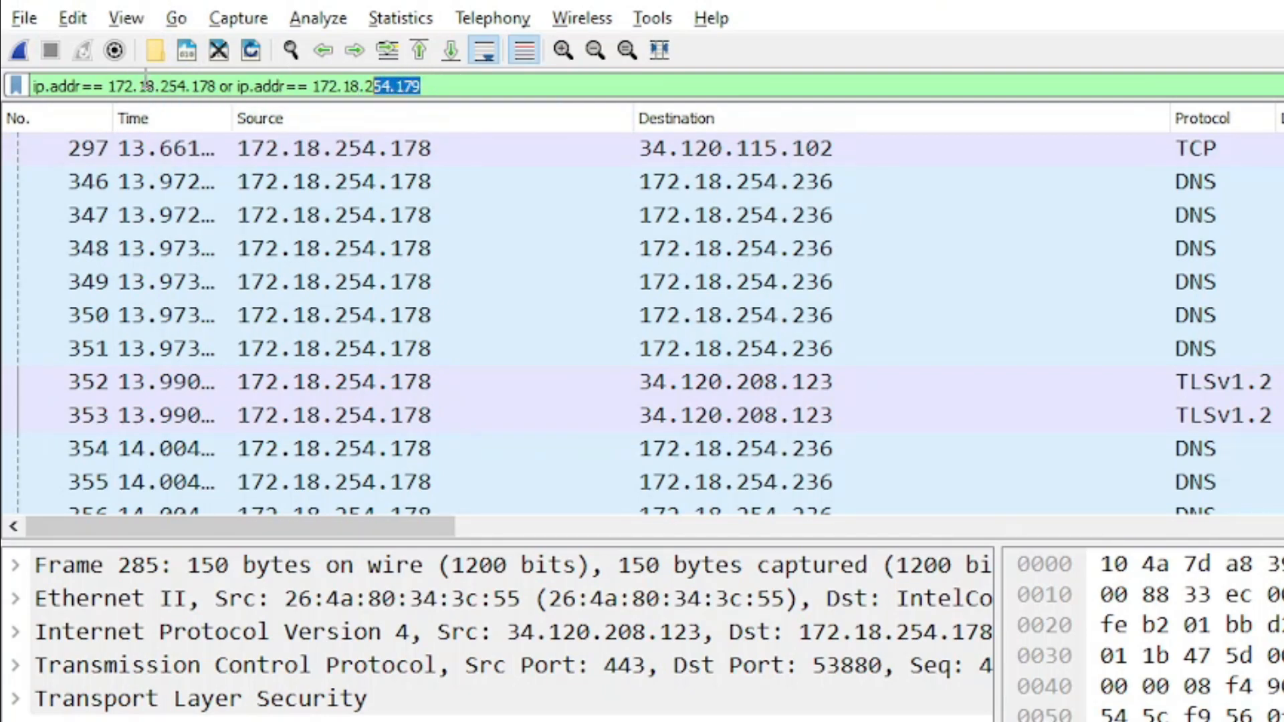
pyautogui.moveTo(138, 86); pyautogui.dragTo(220, 79)
pyautogui.moveTo(438, 80); pyautogui.dragTo(354, 74)
# Remove the or ip.addr== 172.18.254.179 condition from the filter expression
pyautogui.click(446, 84)
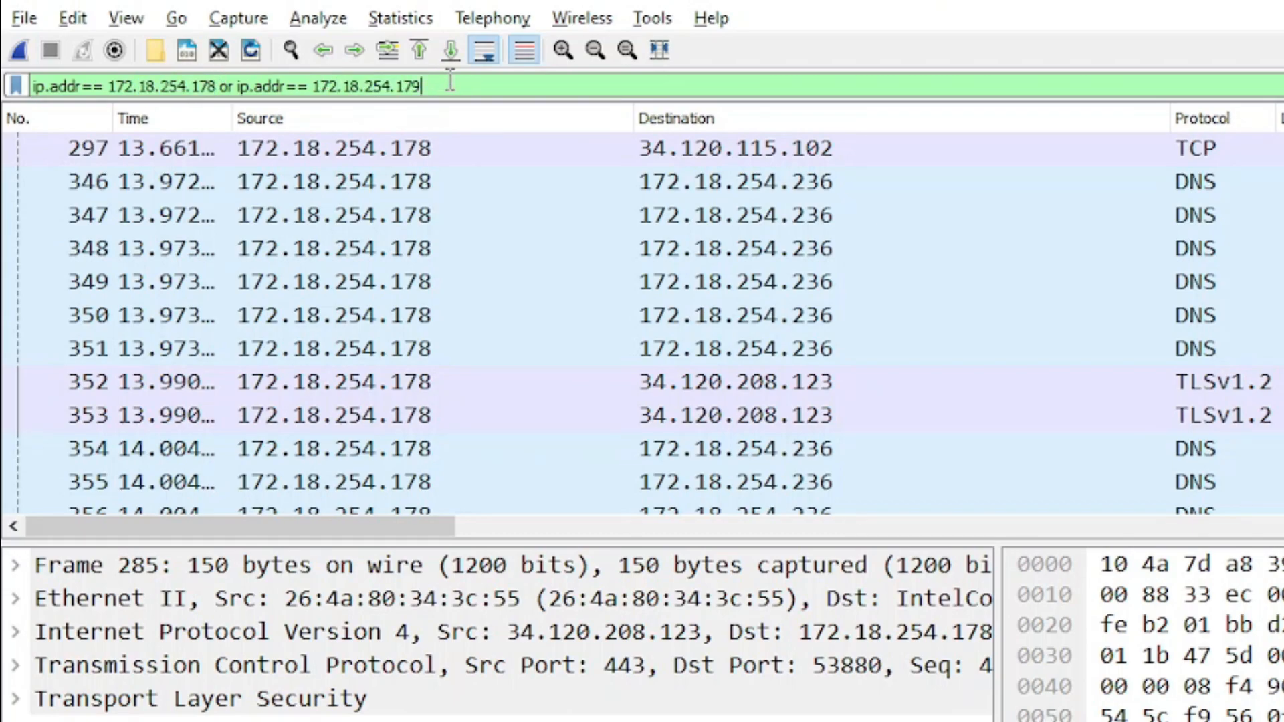
pyautogui.press('BackSpace')
pyautogui.press('BackSpace')
pyautogui.press('BackSpace')
pyautogui.press('BackSpace')
pyautogui.press('BackSpace')
pyautogui.press('BackSpace')
pyautogui.press('BackSpace')
pyautogui.press('BackSpace')
pyautogui.press('BackSpace')
pyautogui.press('BackSpace')
pyautogui.press('BackSpace')
pyautogui.press('BackSpace')
pyautogui.press('BackSpace')
pyautogui.press('BackSpace')
pyautogui.press('BackSpace')
pyautogui.press('BackSpace')
pyautogui.press('BackSpace')
pyautogui.press('BackSpace')
pyautogui.press('BackSpace')
pyautogui.press('BackSpace')
pyautogui.press('BackSpace')
pyautogui.press('BackSpace')
pyautogui.press('BackSpace')
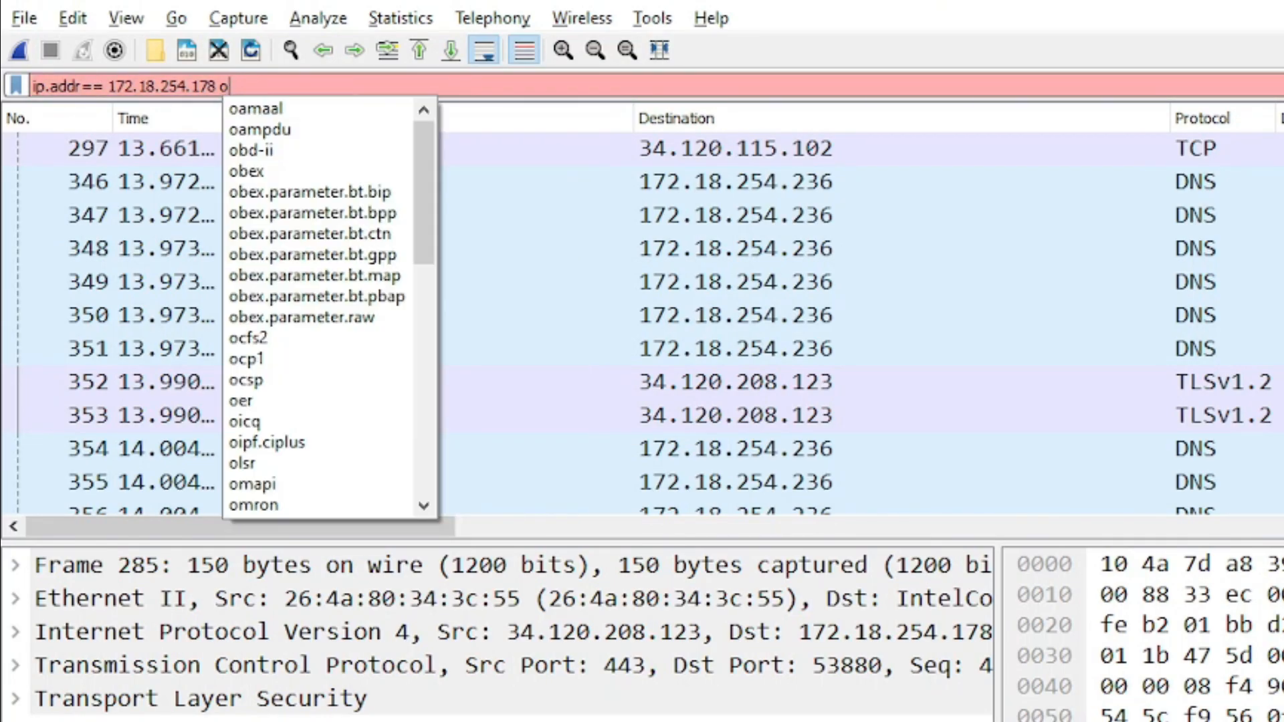
pyautogui.press('BackSpace')
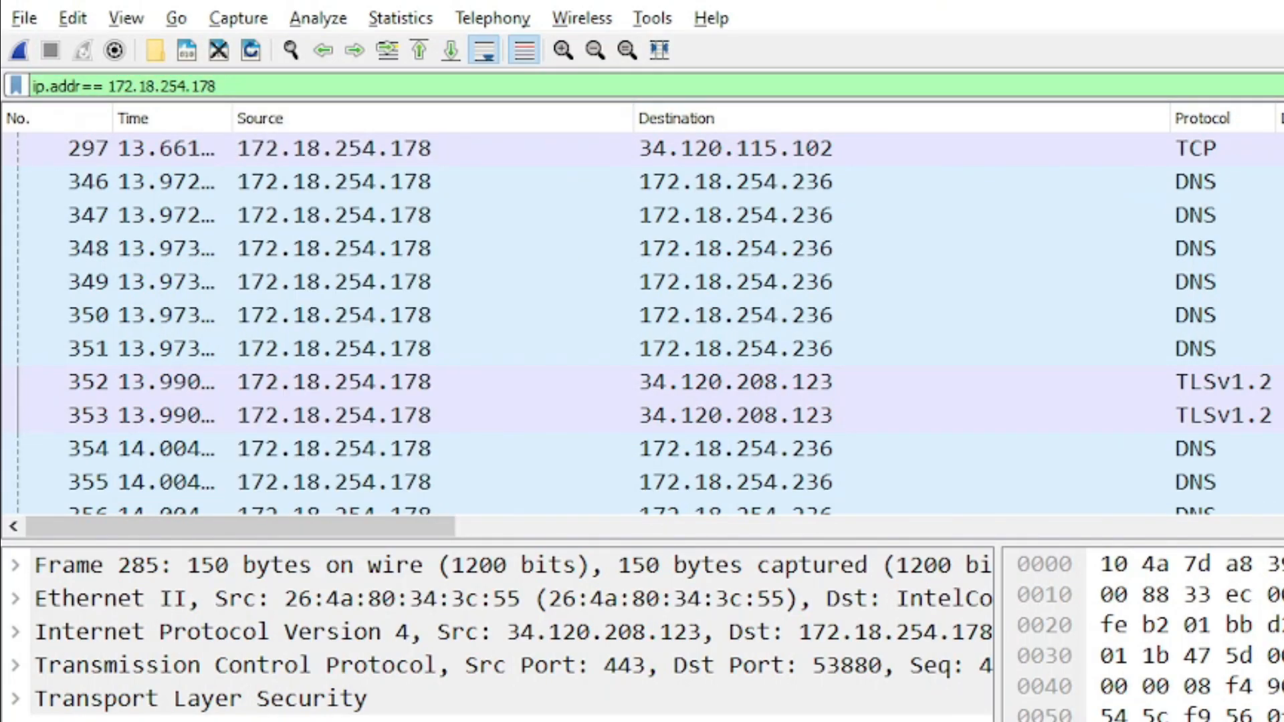
# Negate the address filter by putting not before it and apply not ip.addr== 172.18.254.178
pyautogui.hotkey('ctrl', 'a')
pyautogui.press('Left')
pyautogui.press('Left')
pyautogui.press('Left')
pyautogui.press('Left')
pyautogui.press('Left')
pyautogui.press('Left')
pyautogui.press('Left')
pyautogui.press('Left')
pyautogui.press('Left')
pyautogui.press('Left')
pyautogui.press('Left')
pyautogui.press('Left')
pyautogui.press('Left')
pyautogui.press('Left')
pyautogui.press('Left')
pyautogui.press('Left')
pyautogui.press('Left')
pyautogui.press('Left')
pyautogui.press('Left')
pyautogui.press('Left')
pyautogui.press('Left')
pyautogui.press('Left')
pyautogui.press('Left')
pyautogui.press('Left')
pyautogui.write('not')
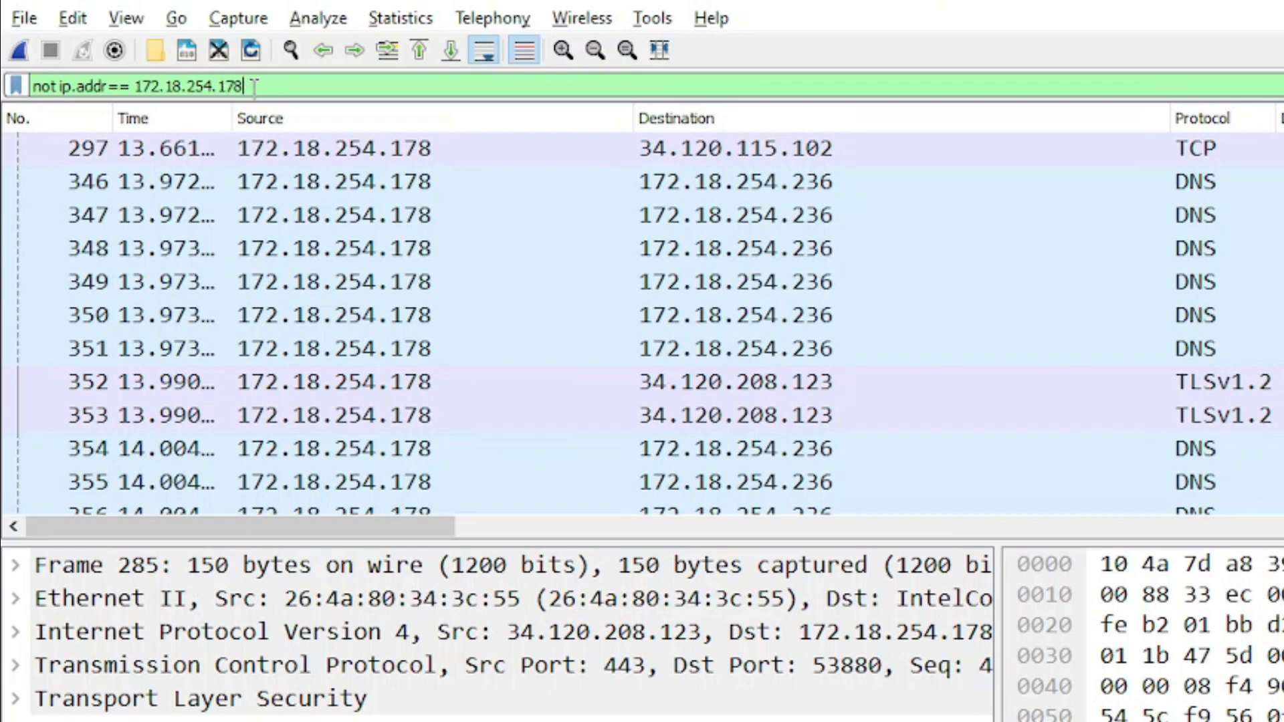
pyautogui.moveTo(254, 86); pyautogui.dragTo(136, 89)
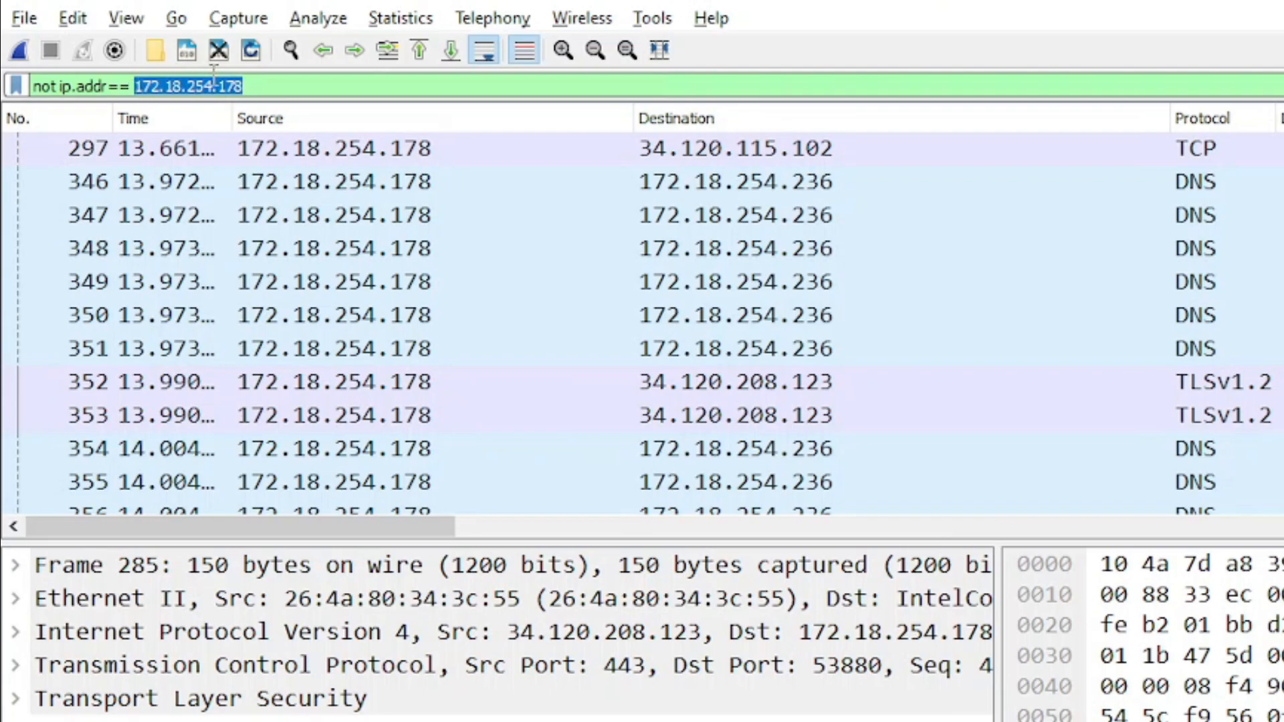
pyautogui.click(266, 81)
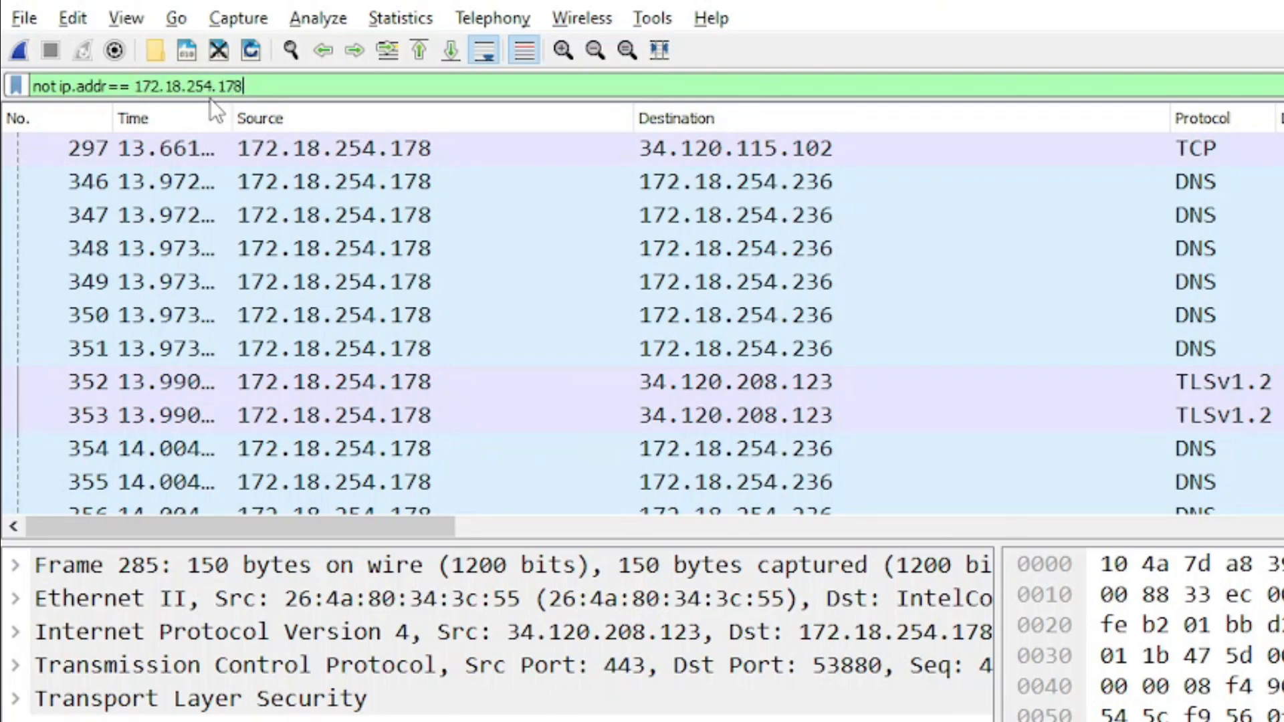
pyautogui.press('Return')
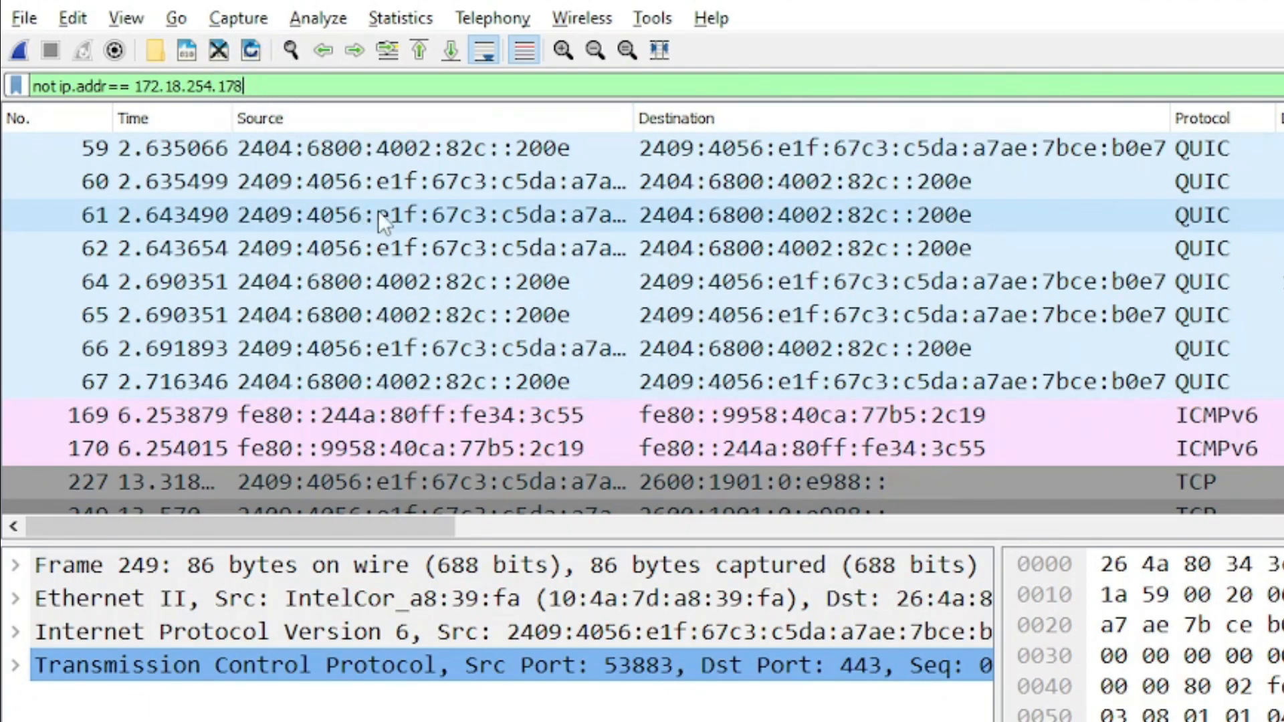
# Examine the source and destination addresses of the packets listed by the negated address filter, back to the start of the capture
pyautogui.scroll(-10, 709, 284)
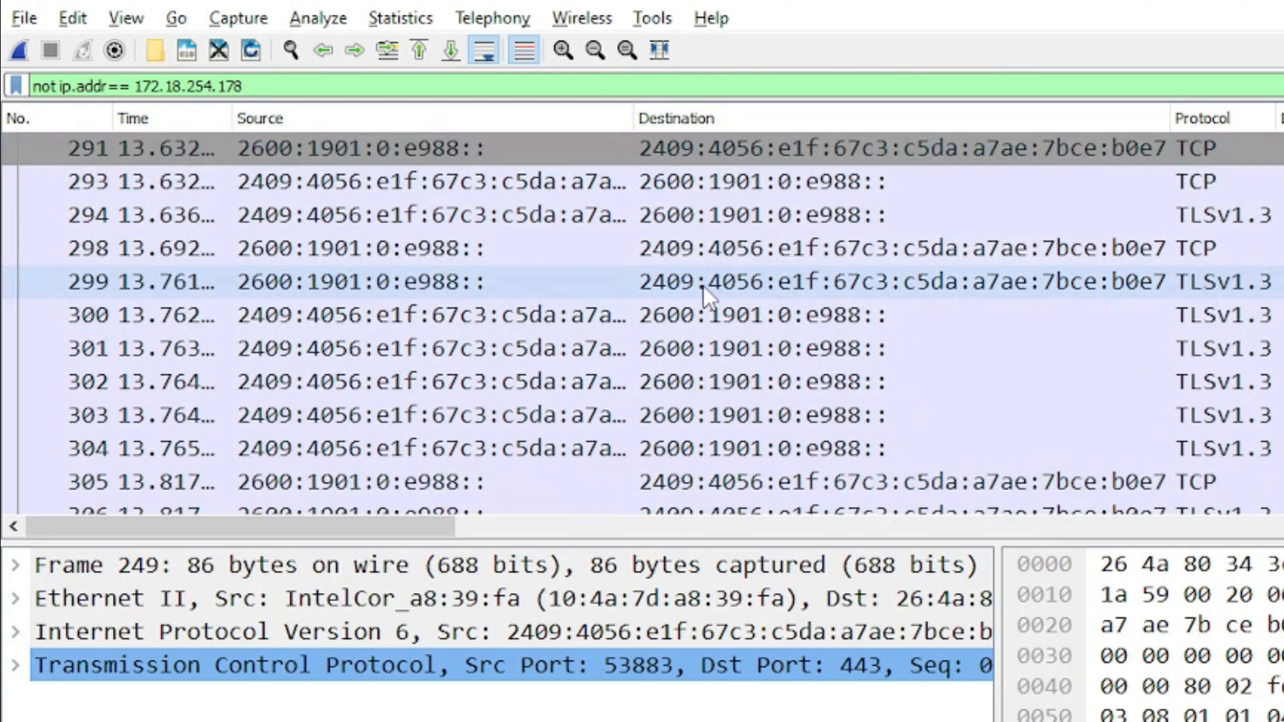
pyautogui.scroll(-8, 703, 286)
pyautogui.scroll(-9, 696, 398)
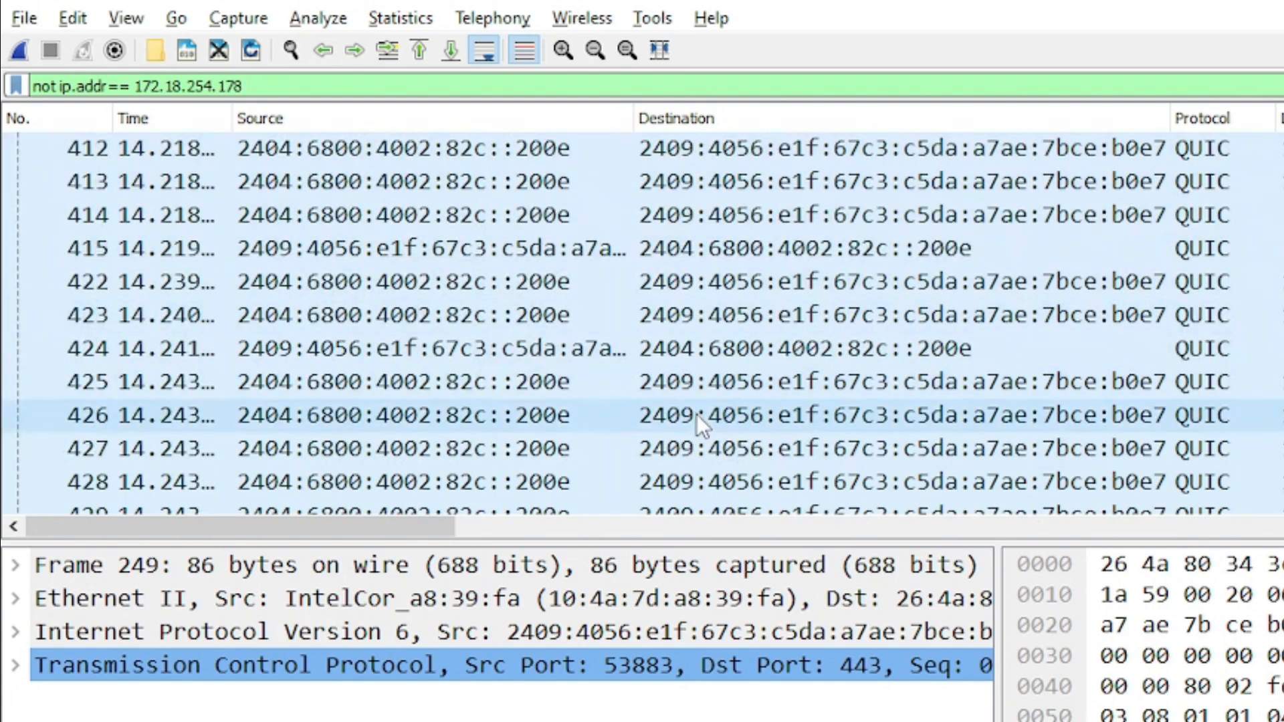
pyautogui.scroll(6, 692, 414)
pyautogui.scroll(10, 672, 408)
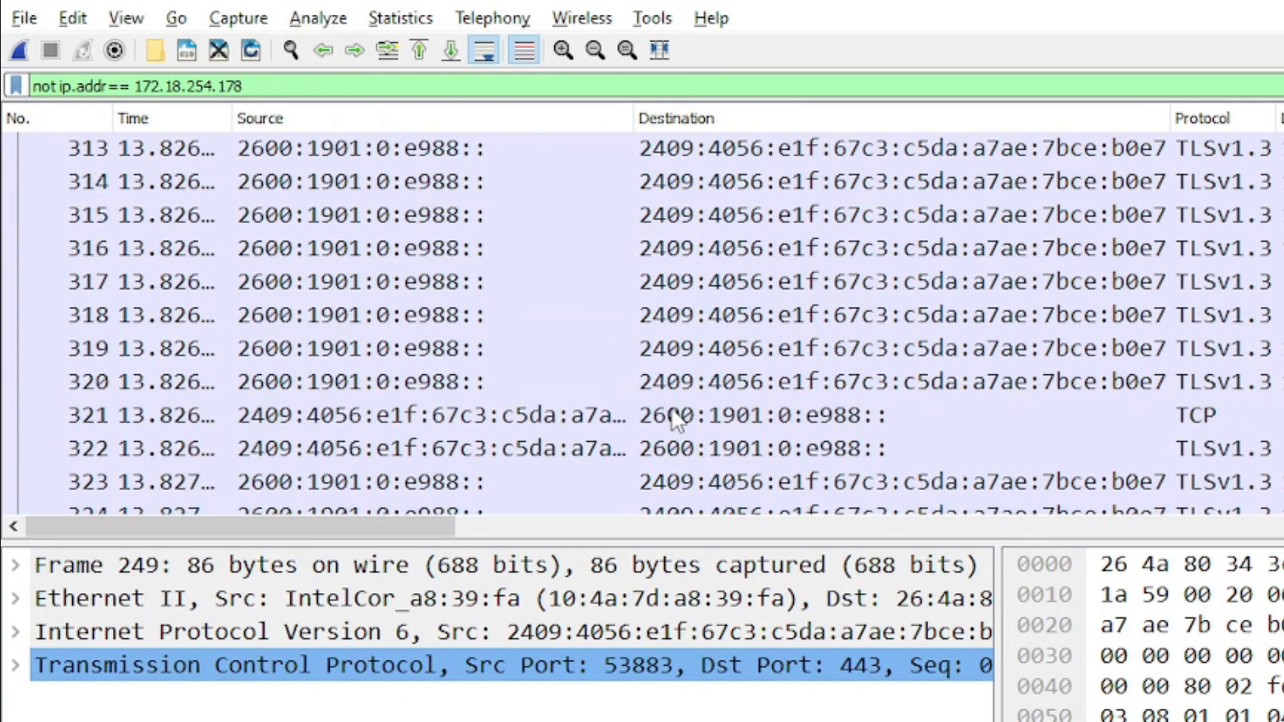
pyautogui.click(252, 87)
pyautogui.moveTo(236, 85); pyautogui.dragTo(136, 86)
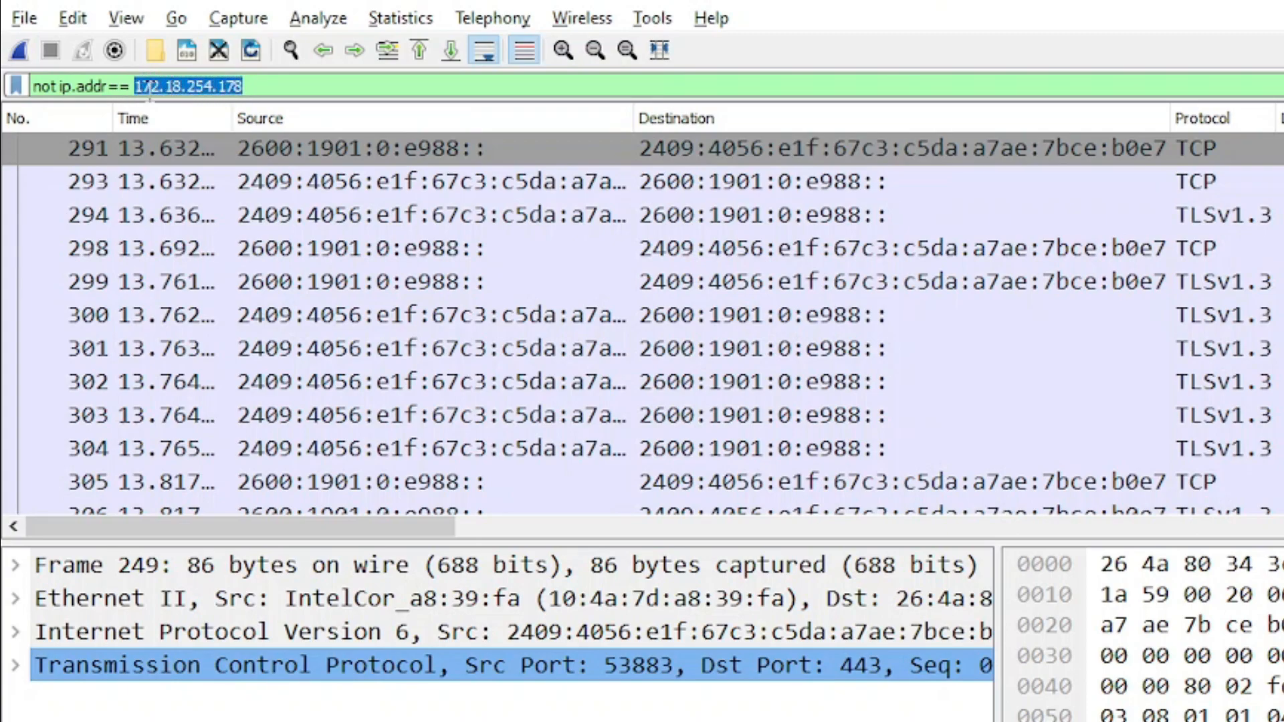
pyautogui.scroll(9, 634, 352)
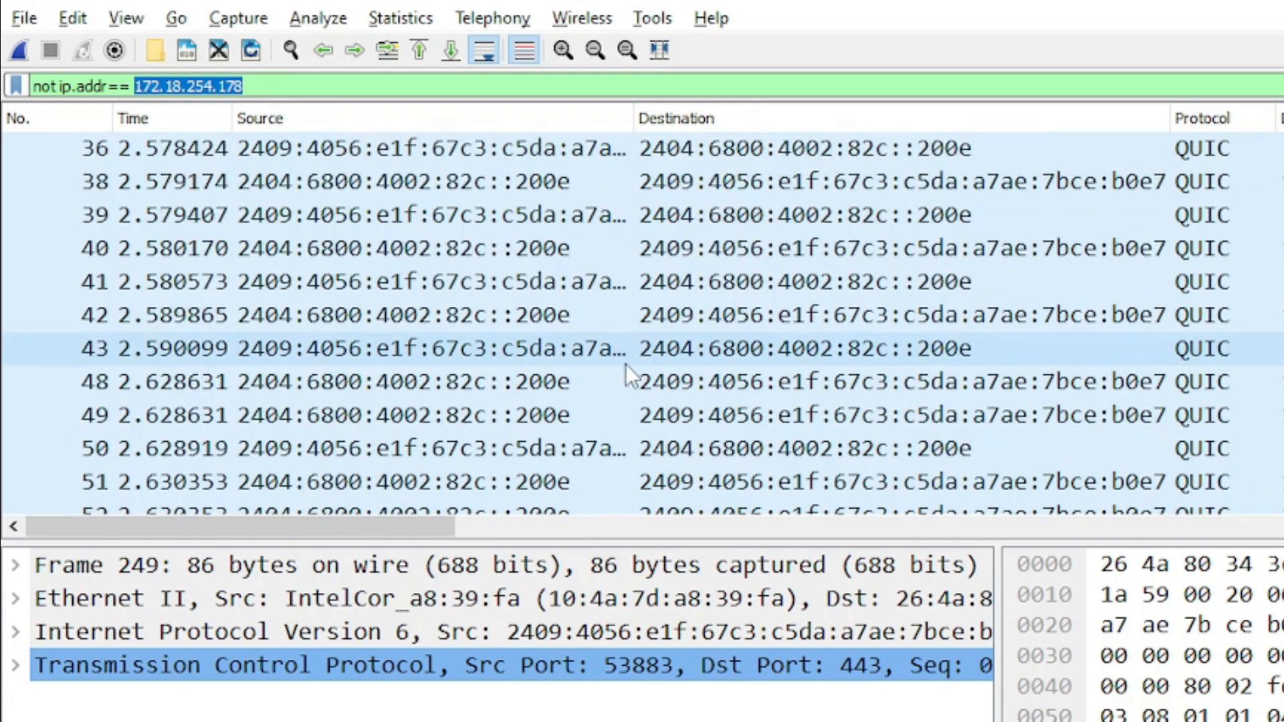
pyautogui.scroll(4, 626, 360)
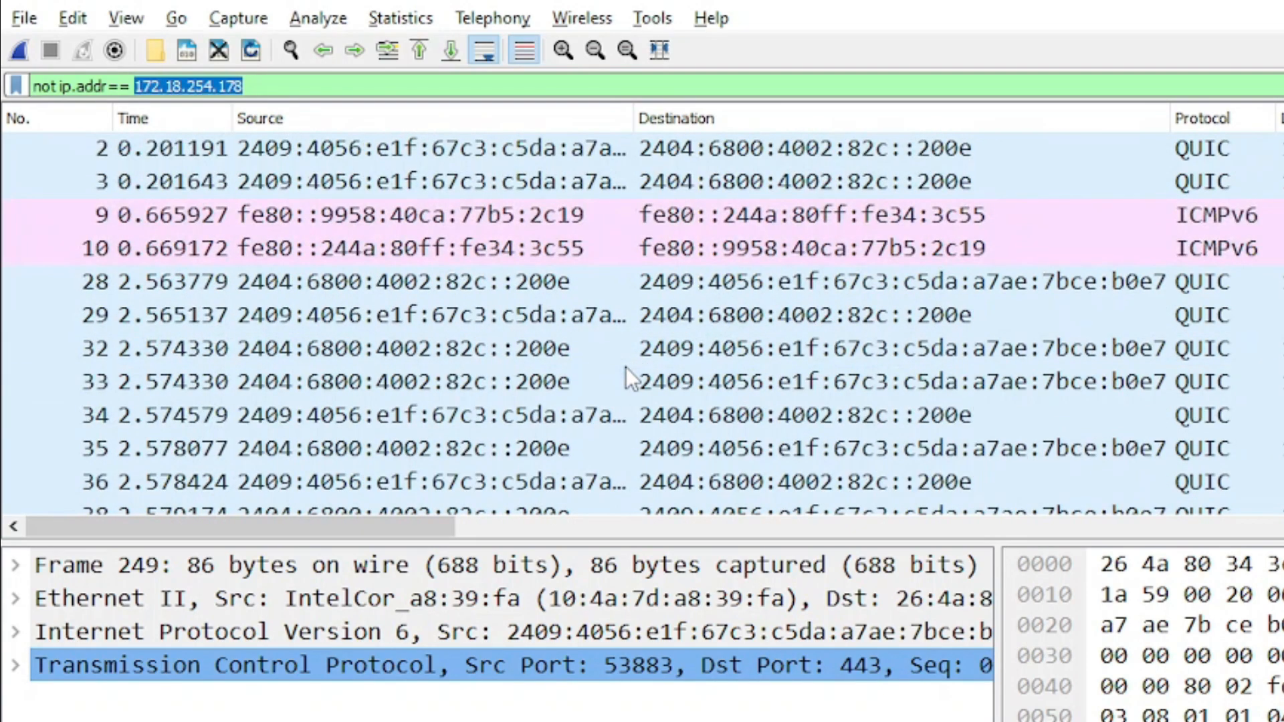
pyautogui.click(321, 85)
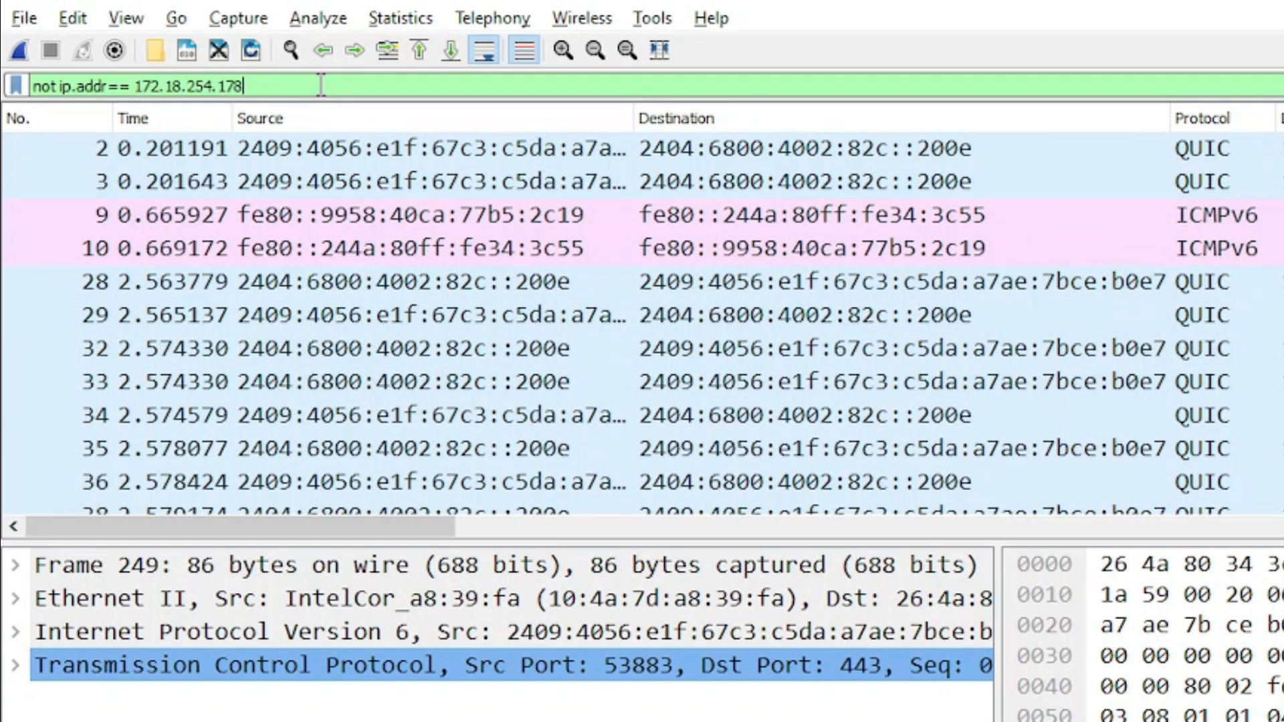
# Replace the display filter with tcp contains "youtube" and apply it
pyautogui.tripleClick(321, 85)
pyautogui.press('BackSpace')
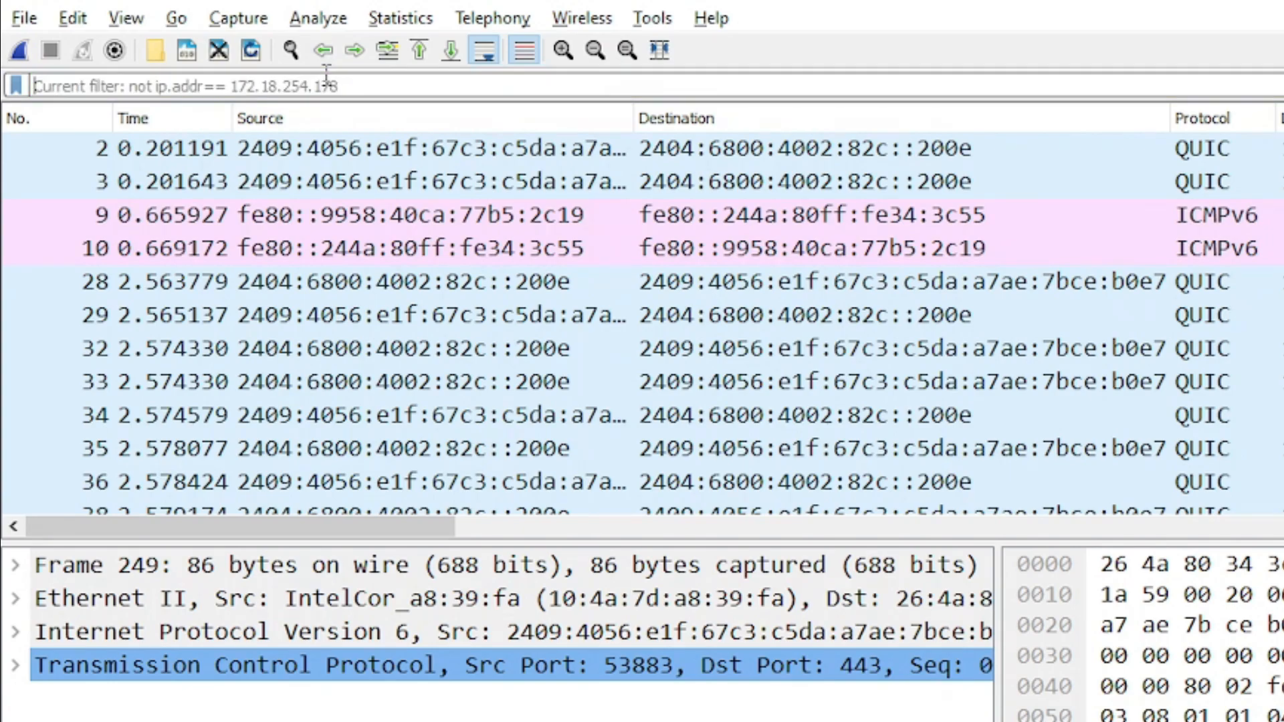
pyautogui.write('tcp ')
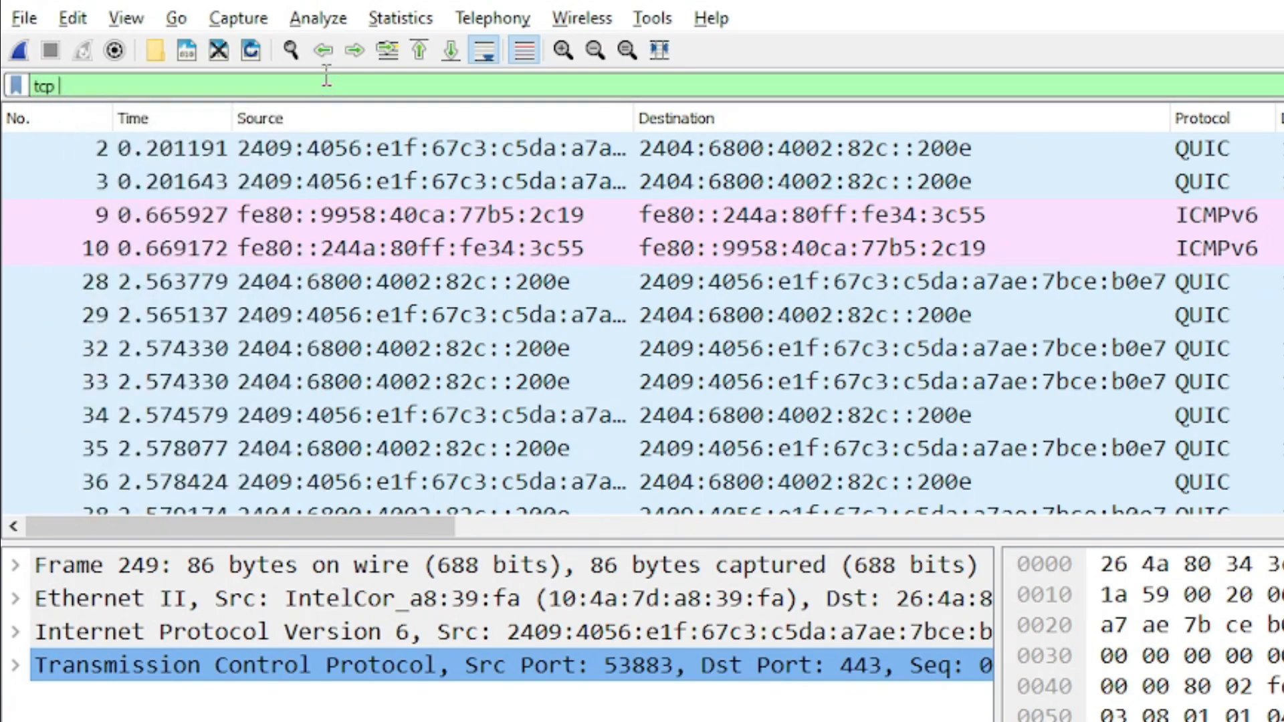
pyautogui.write('conta')
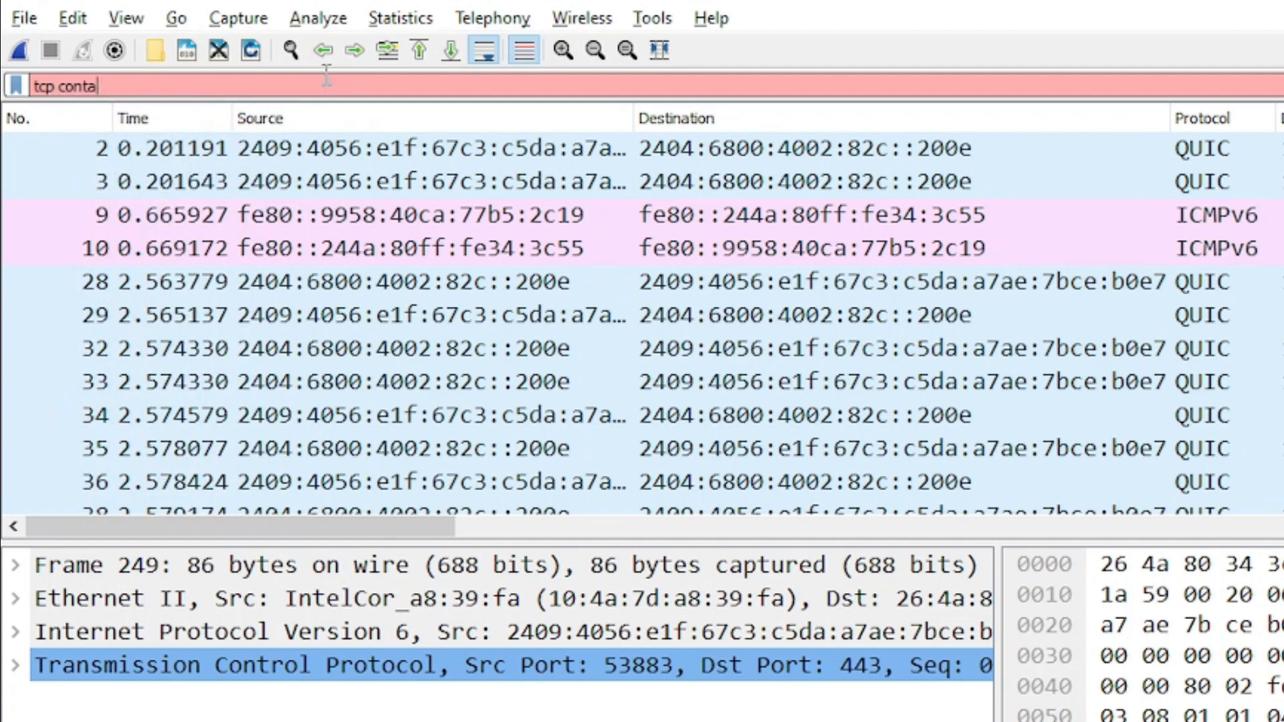
pyautogui.write('ins ""')
pyautogui.write('youtube')
pyautogui.press('Delete')
pyautogui.write('b')
pyautogui.press('Home')
pyautogui.press('Escape')
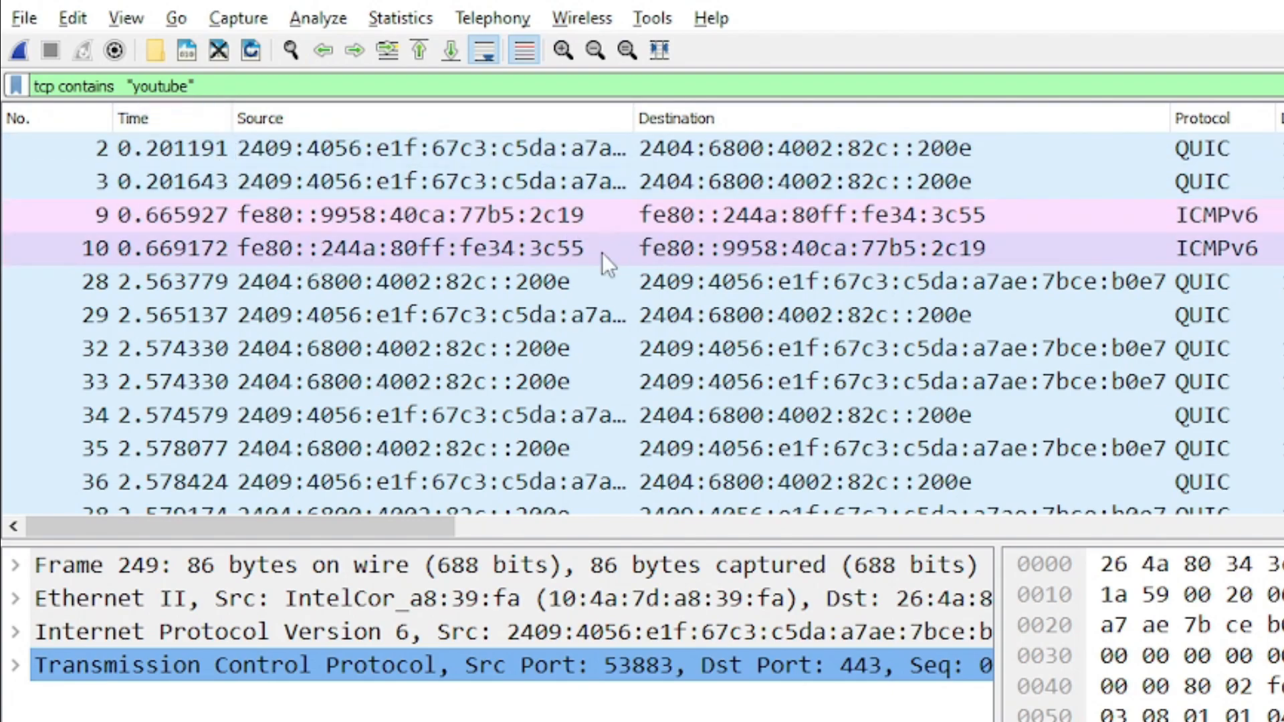
pyautogui.scroll(-3, 528, 301)
pyautogui.scroll(3, 526, 375)
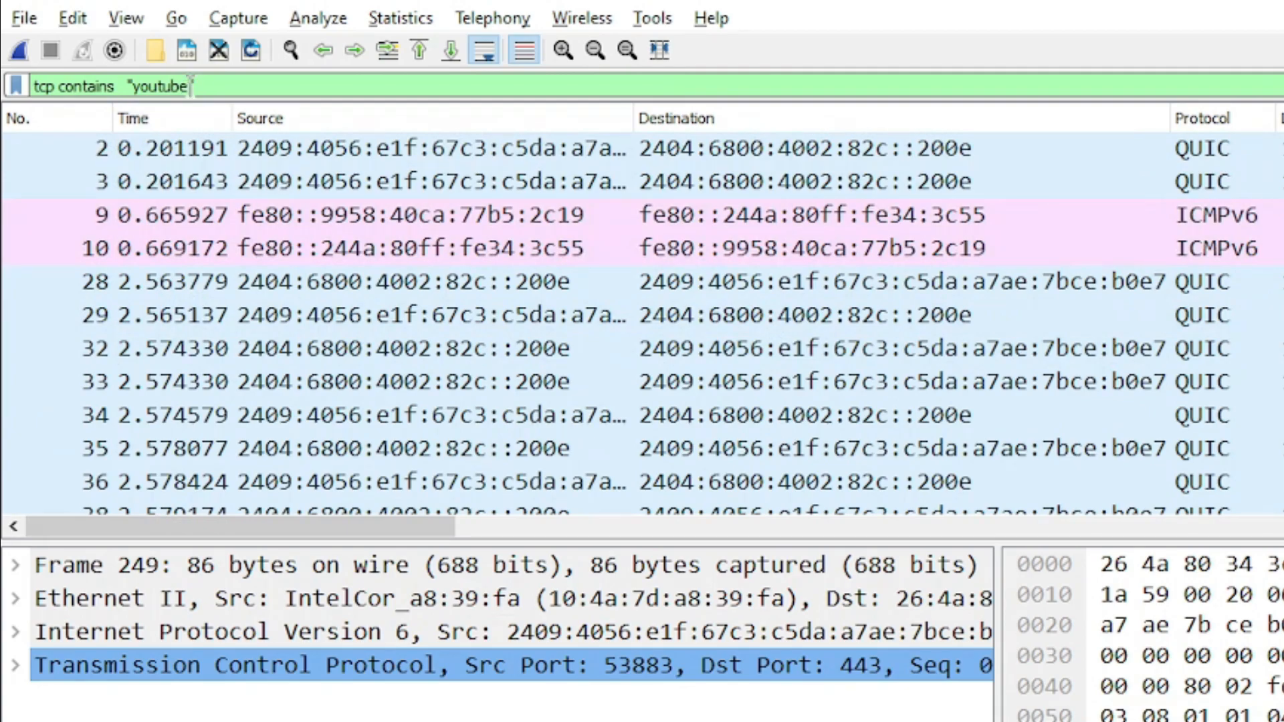
pyautogui.moveTo(191, 85); pyautogui.dragTo(136, 90)
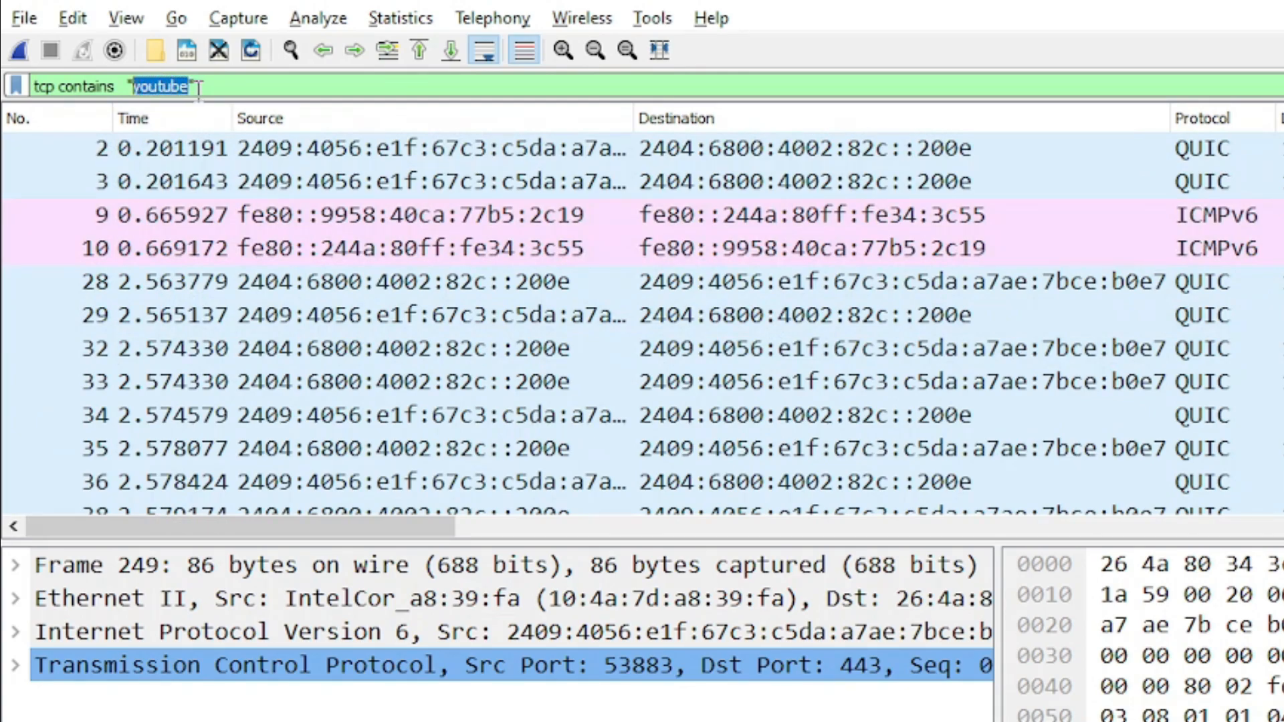
pyautogui.click(199, 87)
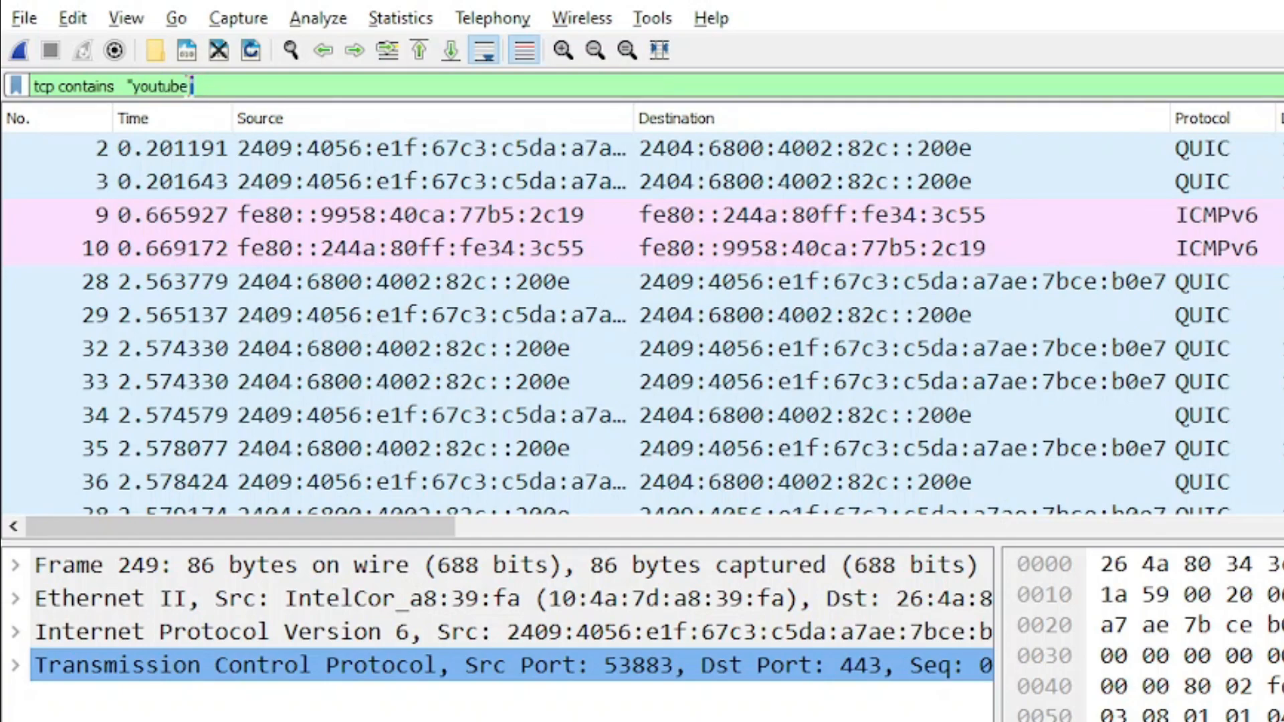
pyautogui.write('"')
pyautogui.press('Return')
# Try capitalizing the first letter of youtube in the filter expression and change it back to lowercase
pyautogui.press('Left')
pyautogui.press('Left')
pyautogui.press('Left')
pyautogui.press('Left')
pyautogui.press('Left')
pyautogui.press('Left')
pyautogui.press('Left')
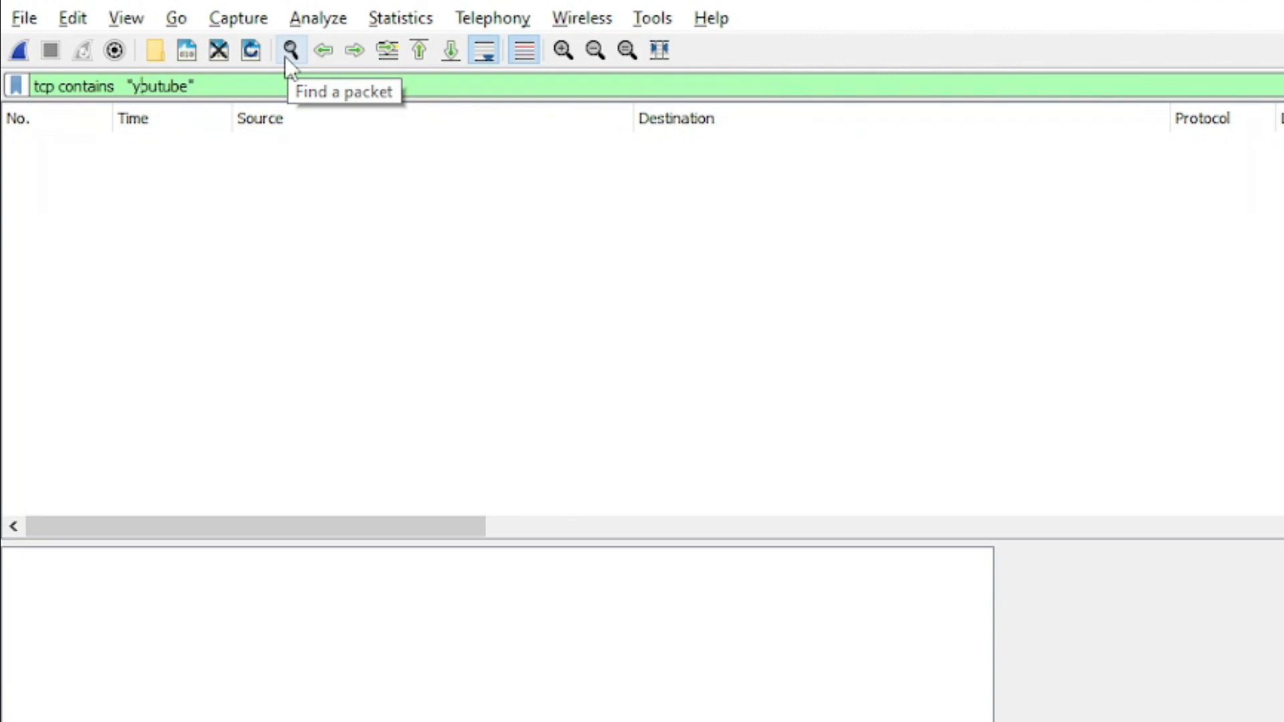
pyautogui.press('BackSpace')
pyautogui.write('Y')
pyautogui.press('BackSpace')
pyautogui.write('y')
# Change the protocol in the filter expression to dns and apply dns contains "youtube"
pyautogui.press('Left')
pyautogui.press('Left')
pyautogui.press('Left')
pyautogui.press('Left')
pyautogui.press('Left')
pyautogui.press('Left')
pyautogui.press('Left')
pyautogui.press('Left')
pyautogui.press('Left')
pyautogui.press('Left')
pyautogui.press('Left')
pyautogui.press('Left')
pyautogui.press('Left')
pyautogui.press('Left')
pyautogui.press('Right')
pyautogui.hotkey('shift', 'Left')
pyautogui.hotkey('shift', 'Left')
pyautogui.hotkey('shift', 'Left')
pyautogui.write('dns')
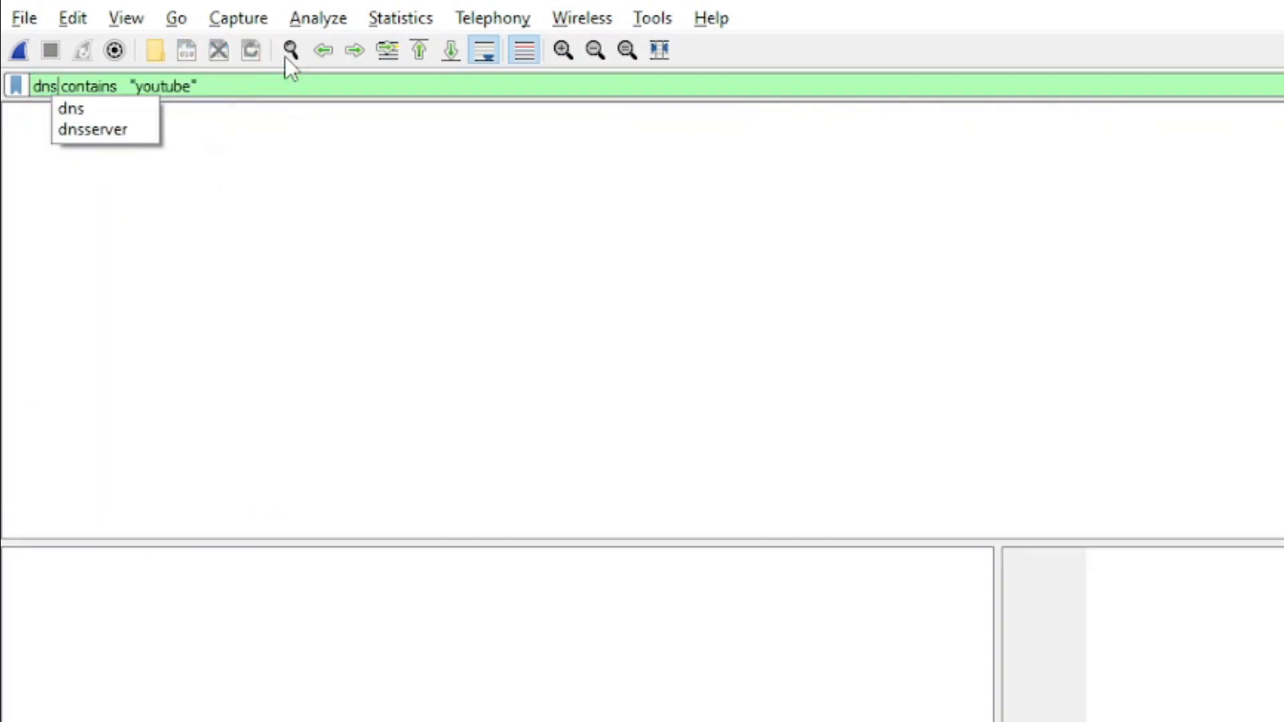
pyautogui.press('Return')
# Examine the addresses and query information of the DNS packets containing youtube, including frames 383 and 389
pyautogui.click(315, 151)
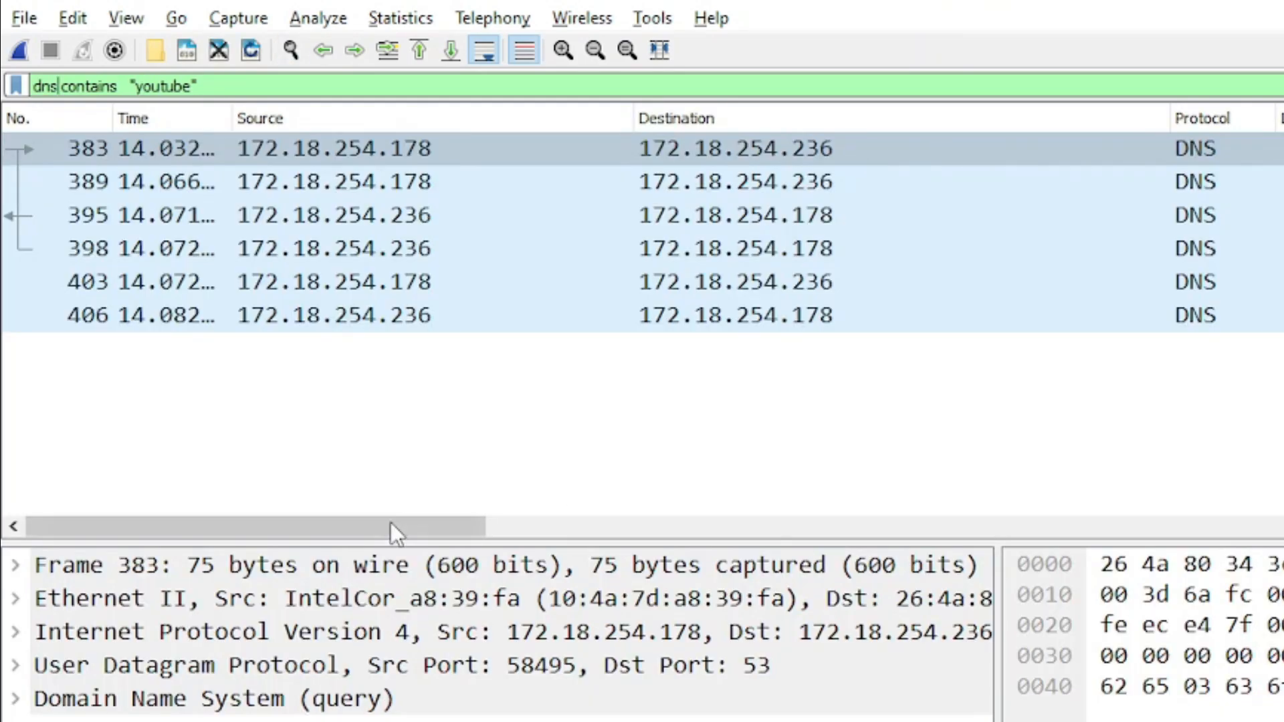
pyautogui.moveTo(390, 523); pyautogui.dragTo(584, 525)
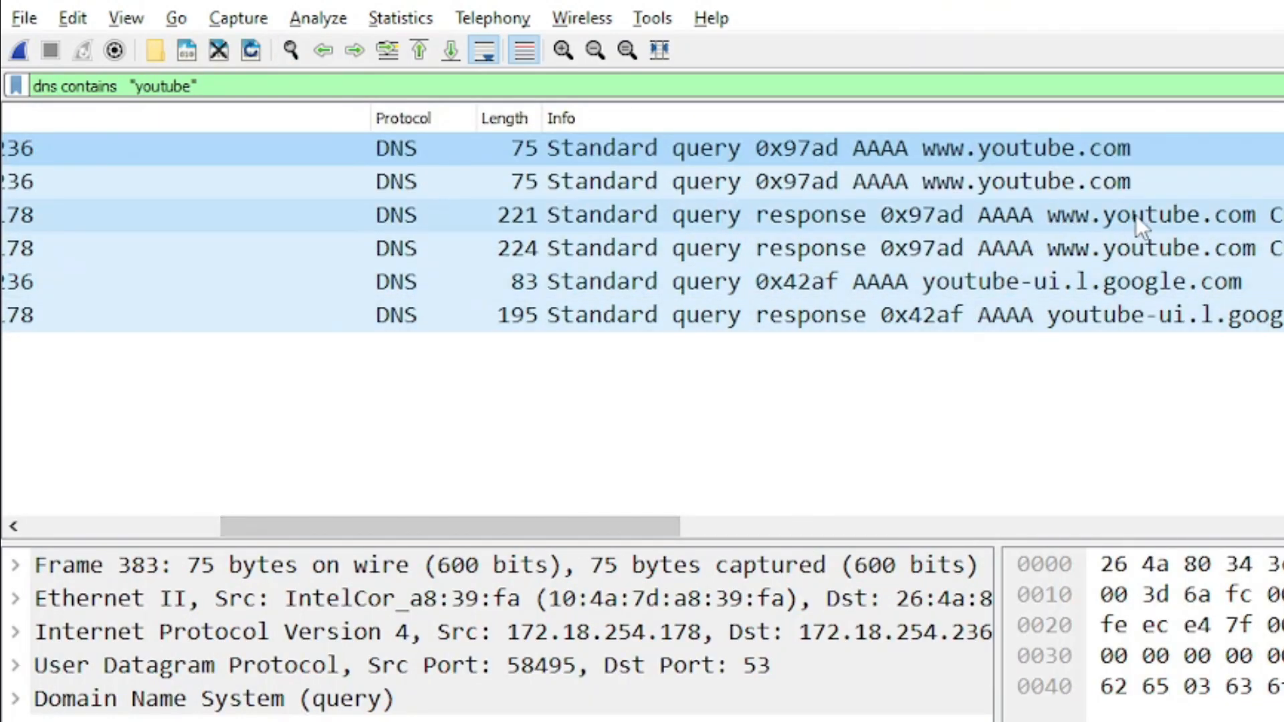
pyautogui.moveTo(395, 531); pyautogui.dragTo(113, 565)
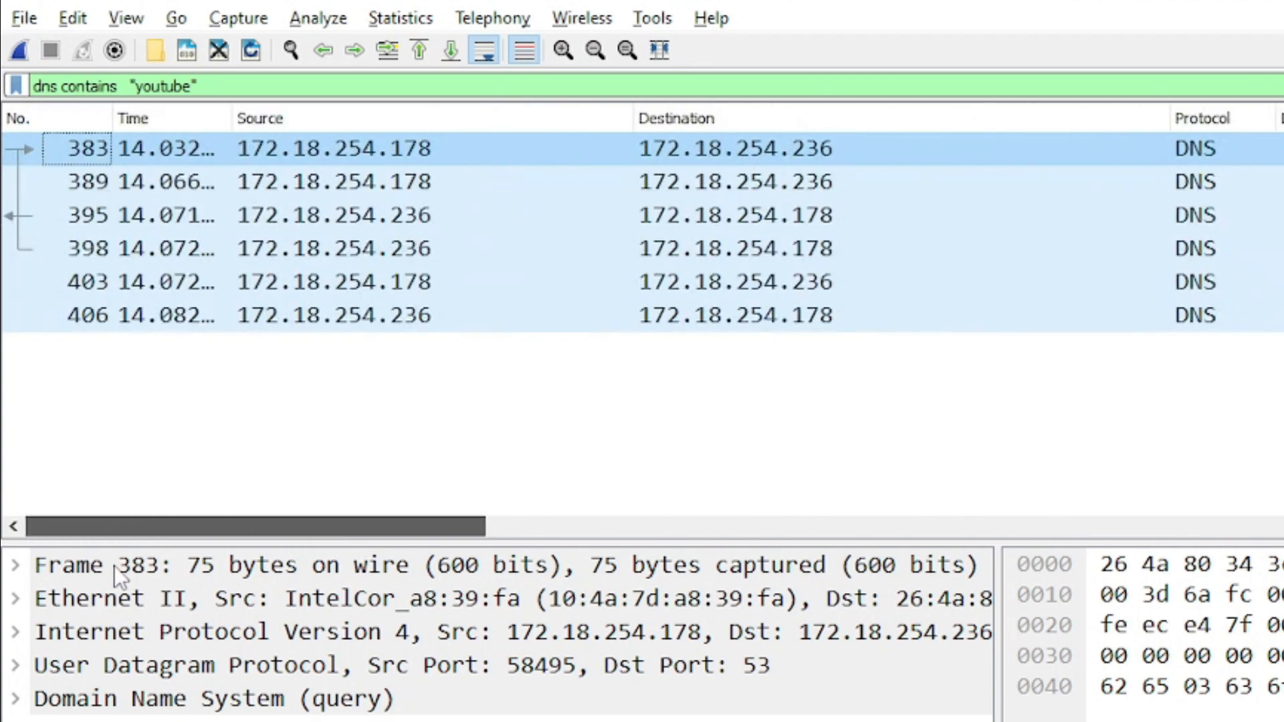
pyautogui.click(288, 184)
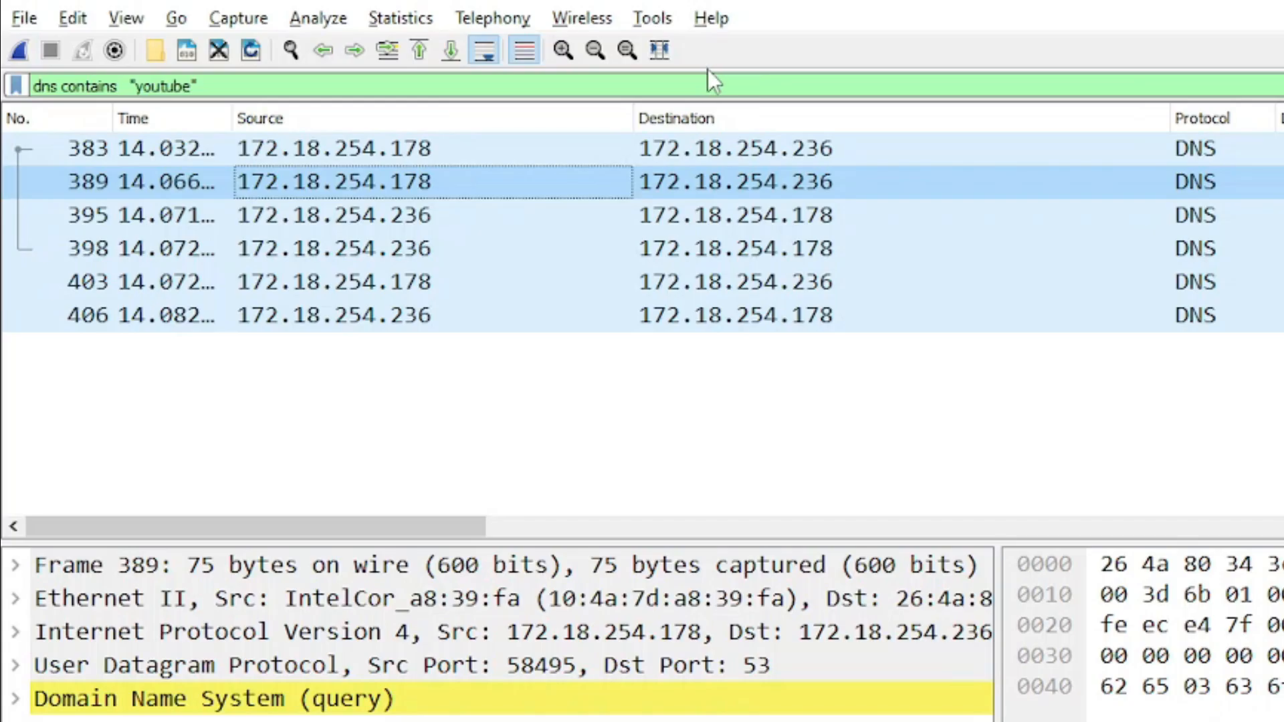
pyautogui.click(695, 87)
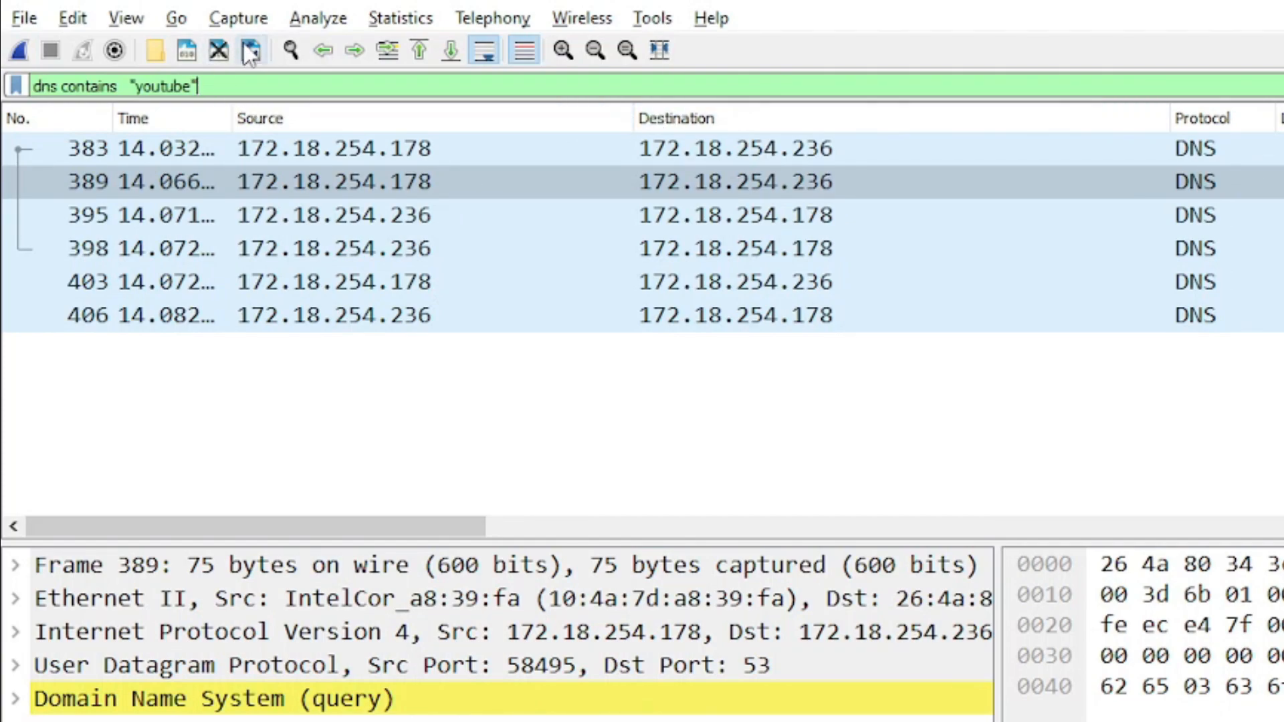
# Close the current capture file without saving its packets
pyautogui.click(220, 50)
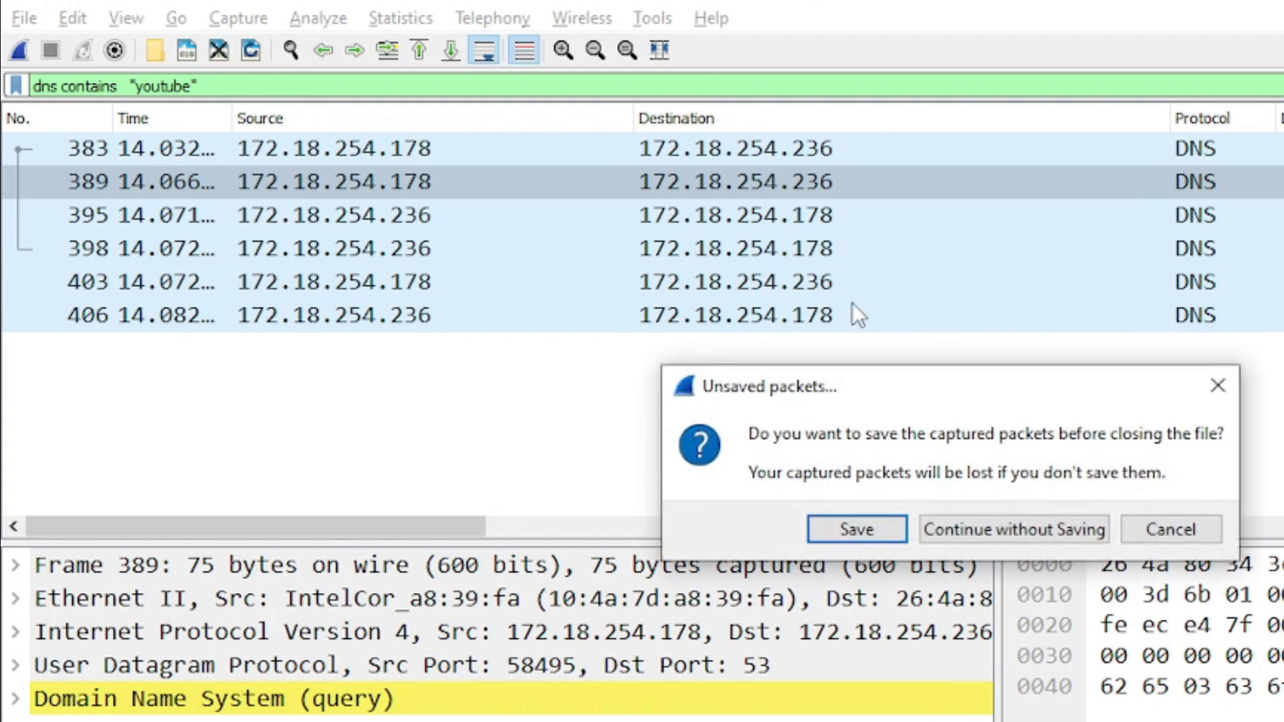
pyautogui.click(988, 531)
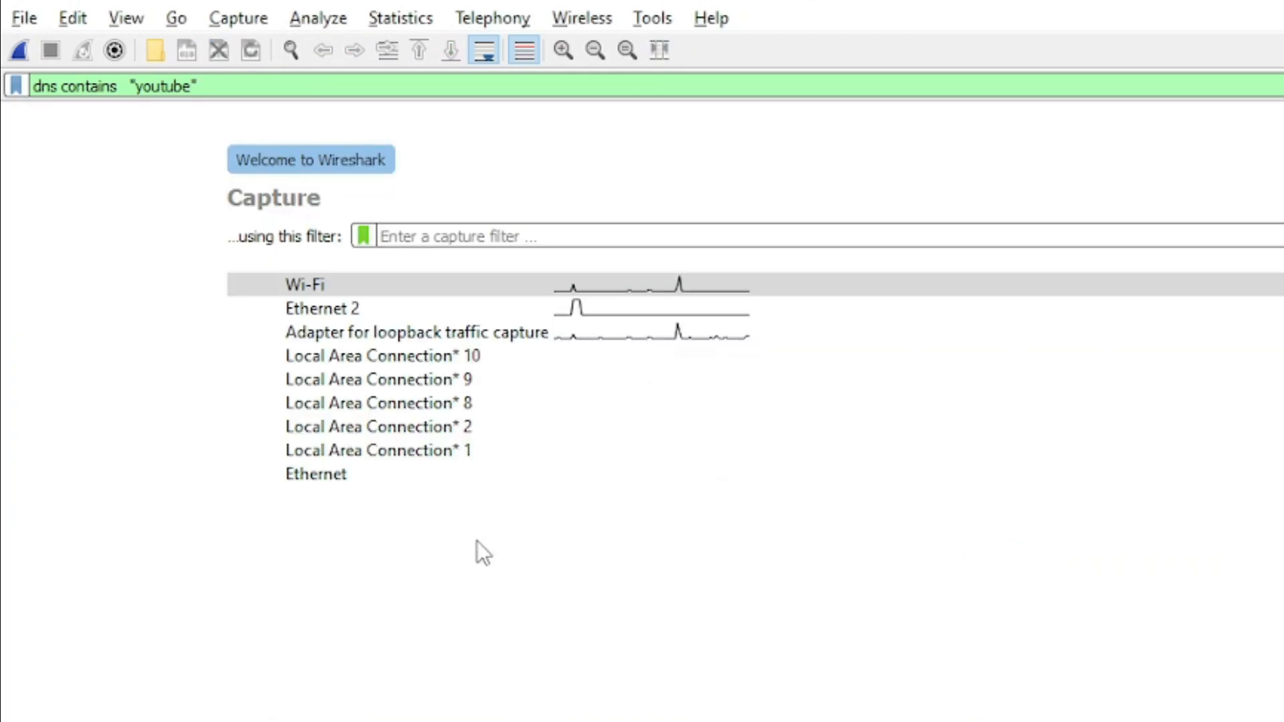
pyautogui.click(232, 86)
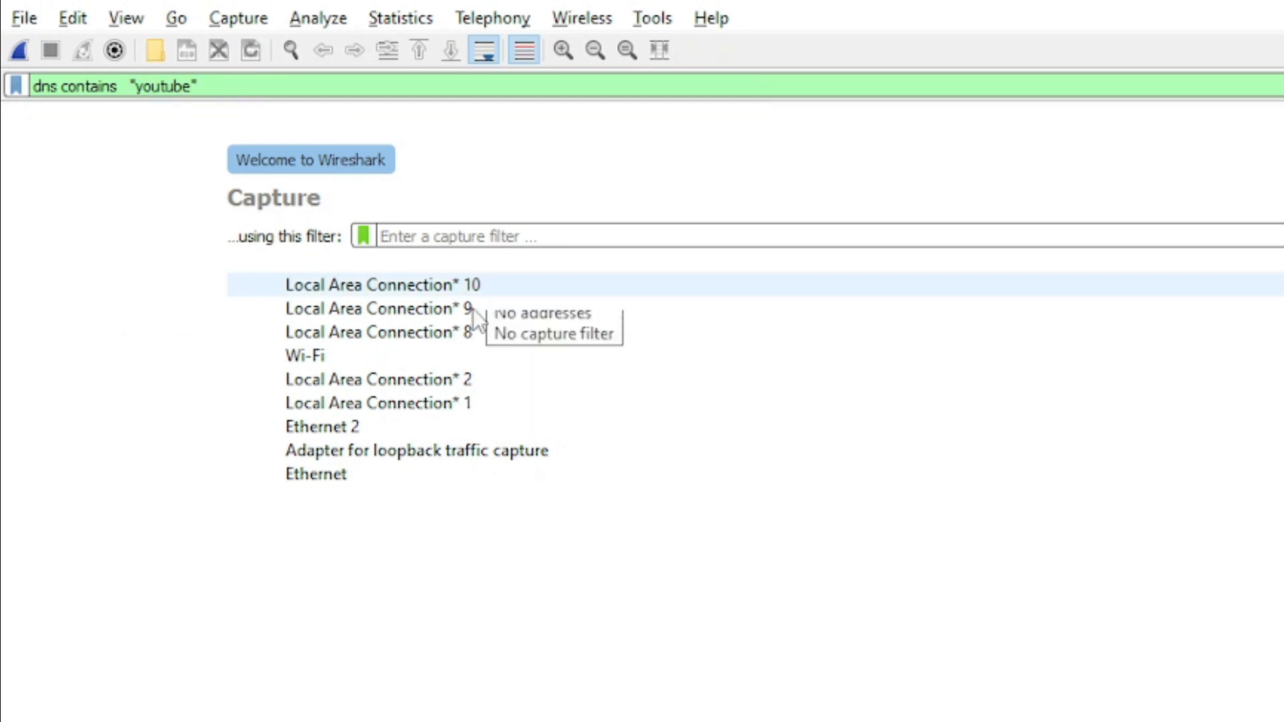
pyautogui.click(137, 415)
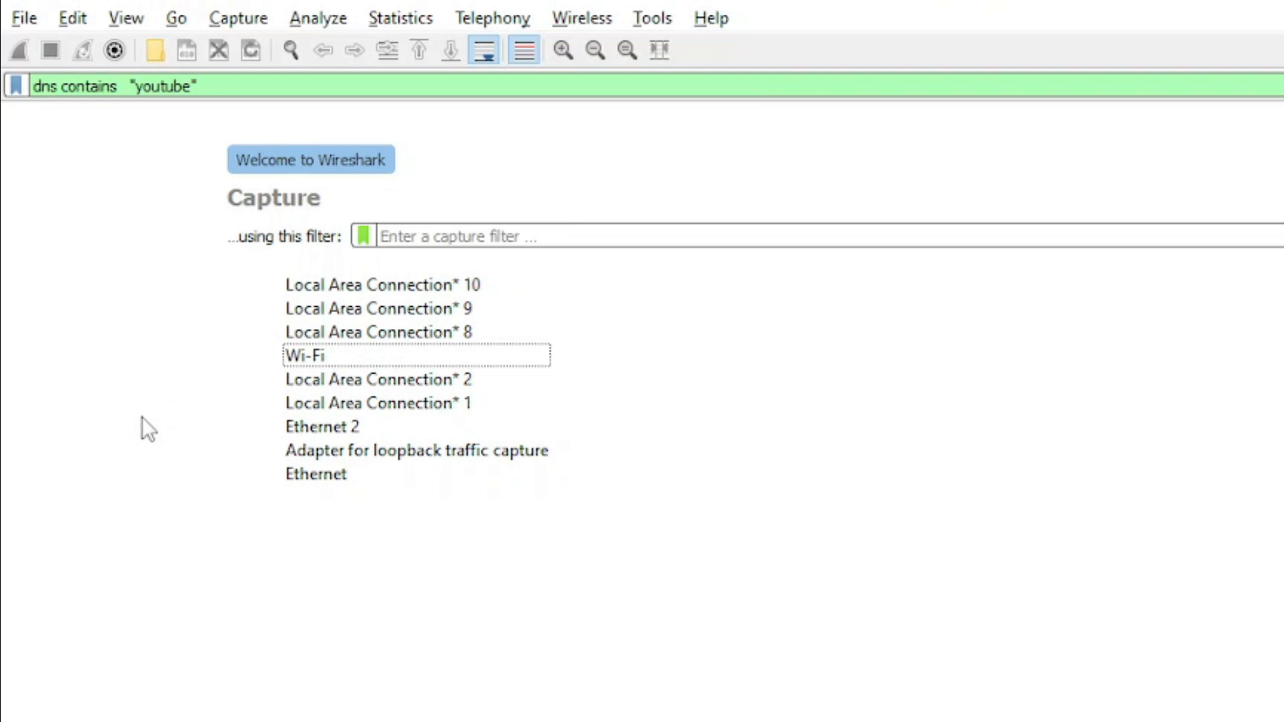
# Try http as the capture filter for the Wi-Fi interface and clear it again
pyautogui.click(316, 359)
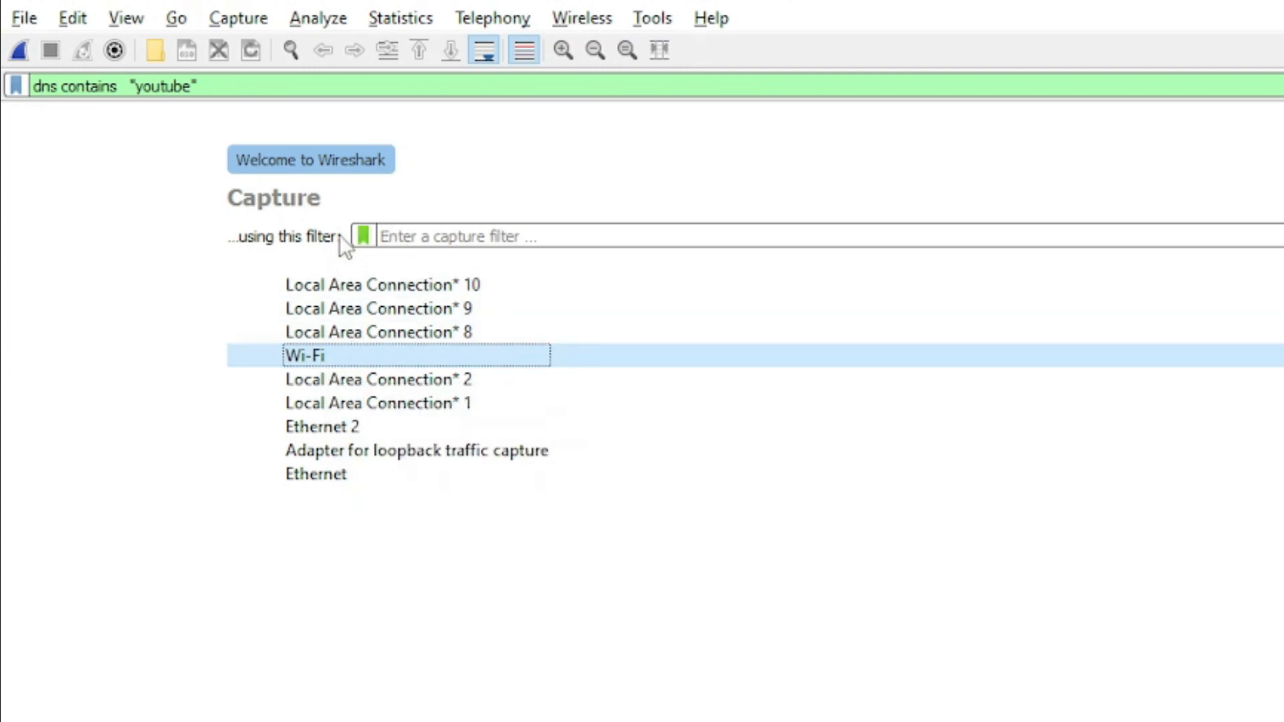
pyautogui.click(513, 243)
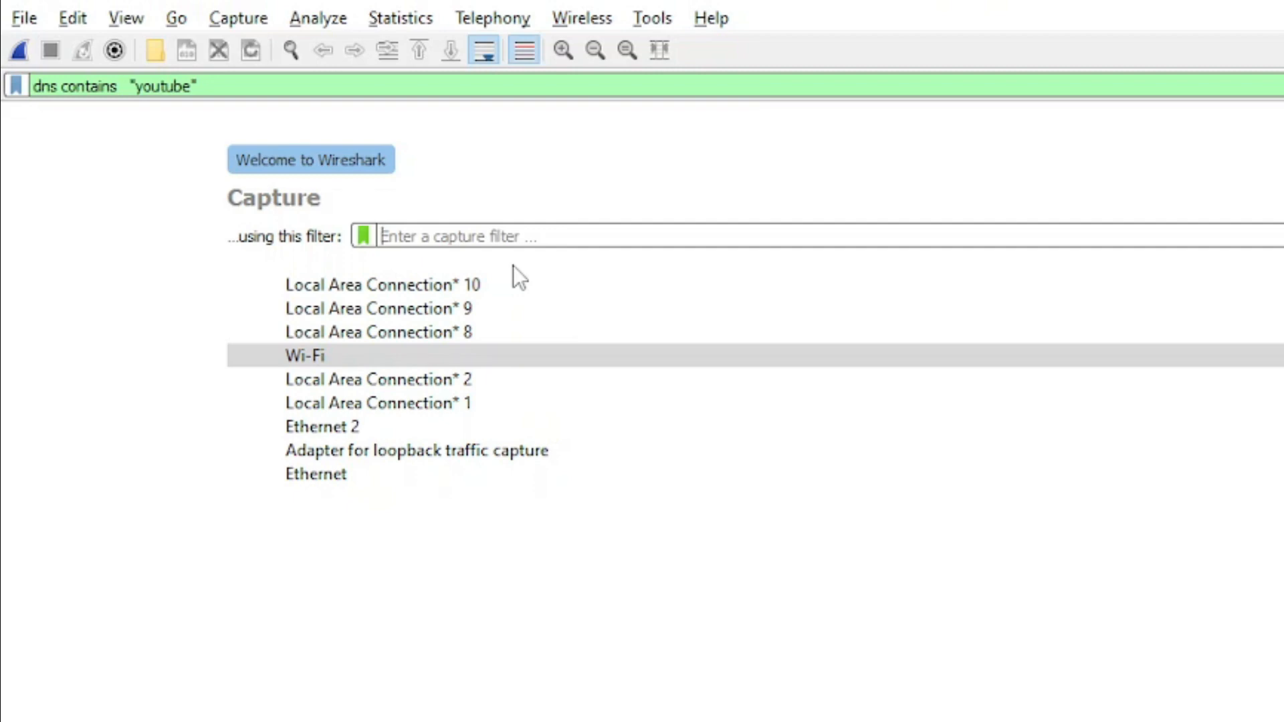
pyautogui.write('http')
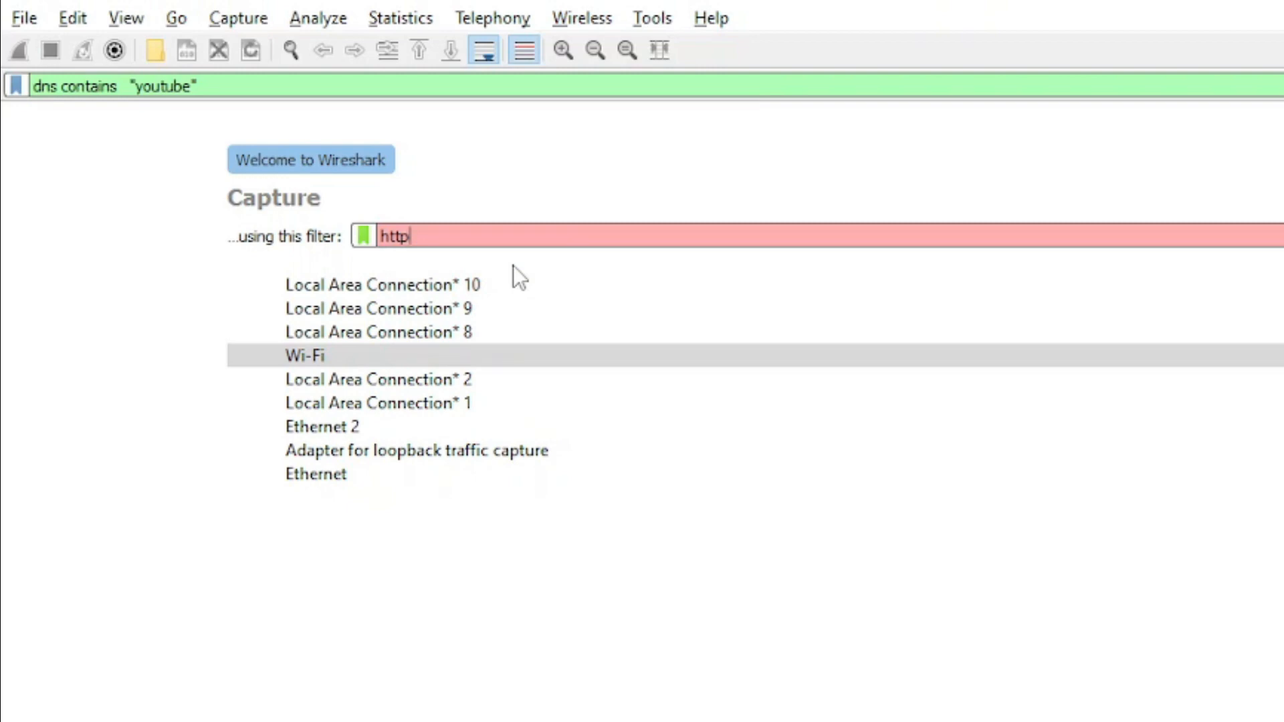
pyautogui.press('BackSpace')
pyautogui.press('BackSpace')
pyautogui.press('BackSpace')
pyautogui.press('BackSpace')
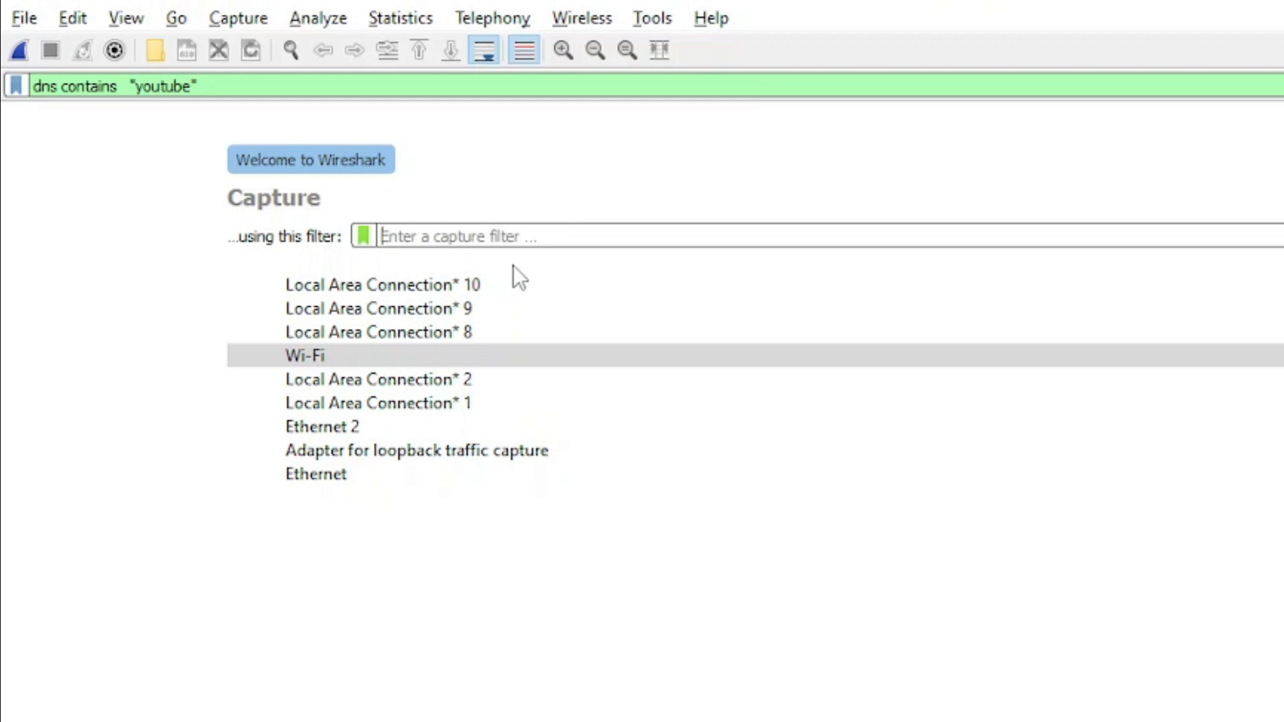
# Set the capture filter to port 80
pyautogui.write('p')
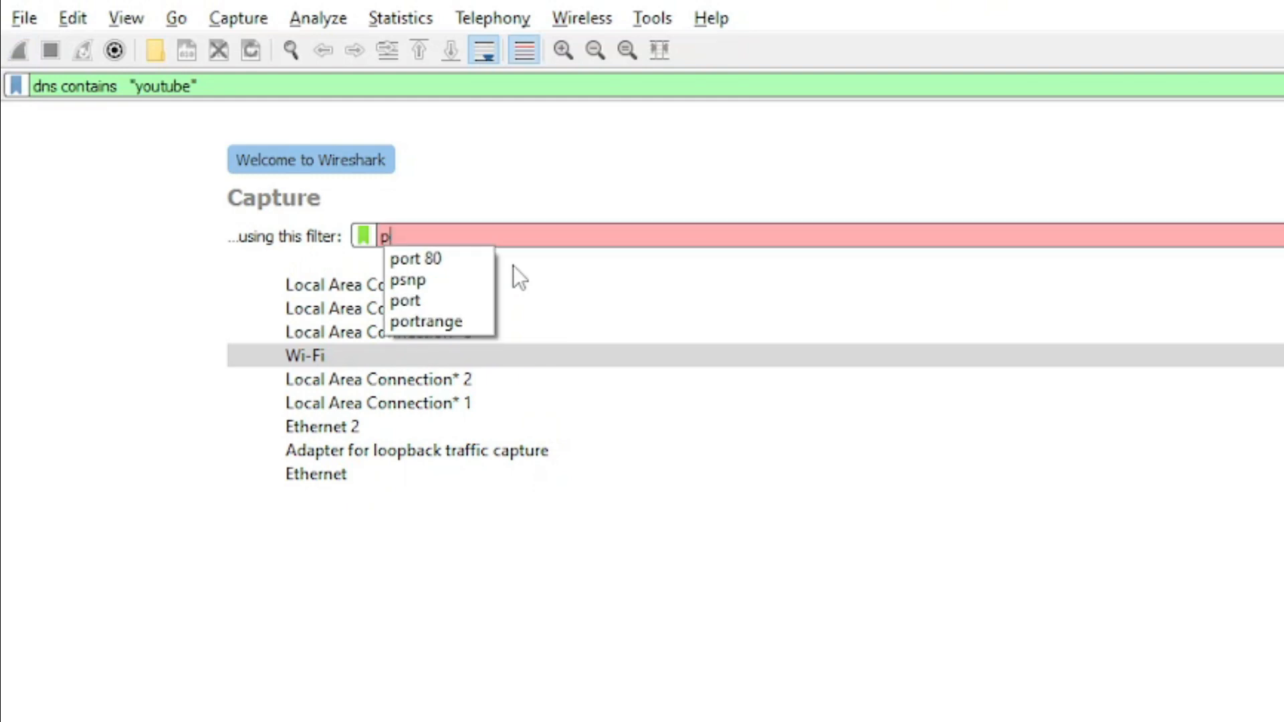
pyautogui.write('ort 80')
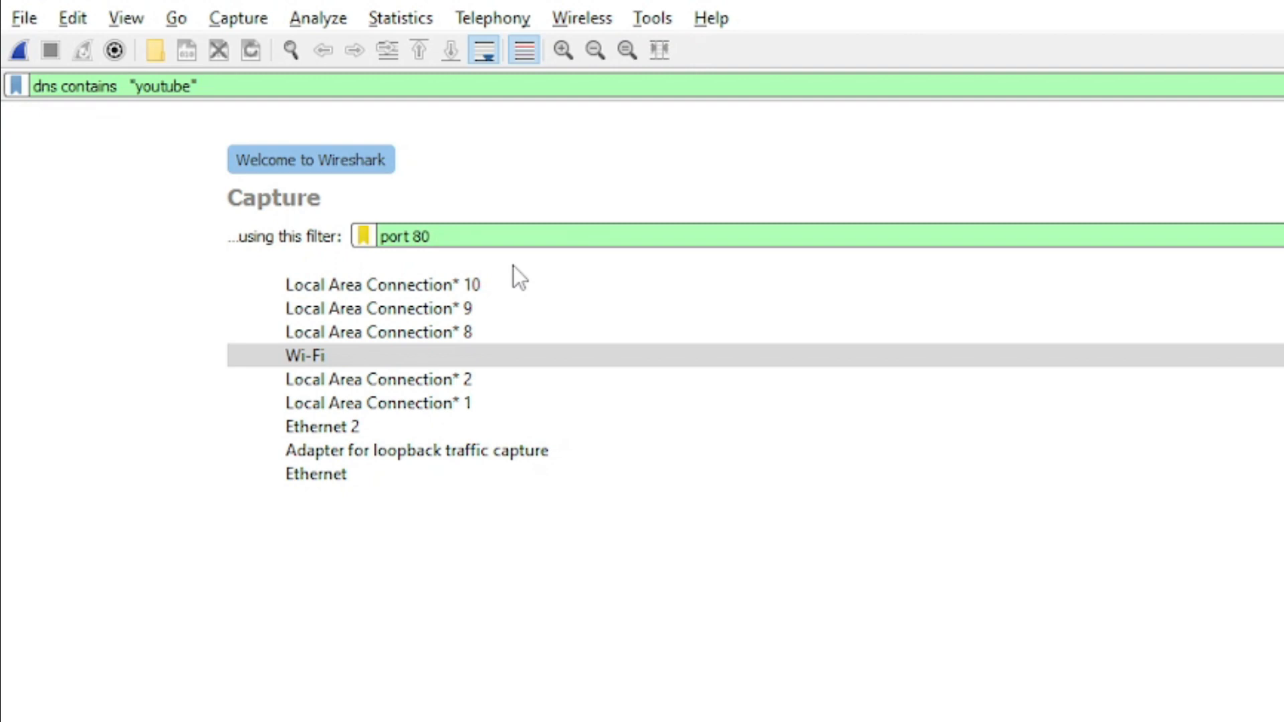
pyautogui.doubleClick(421, 231)
pyautogui.click(445, 237)
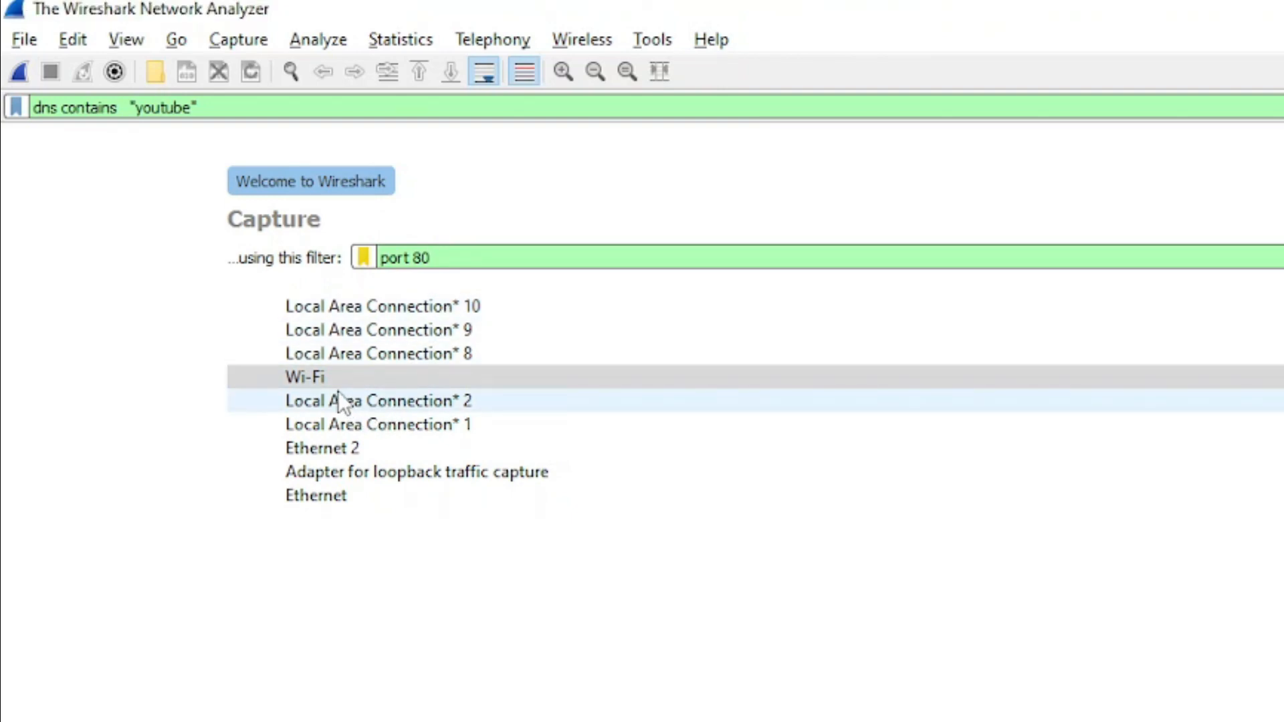
# Start capturing on the Wi-Fi interface and clear the display filter expression
pyautogui.doubleClick(320, 375)
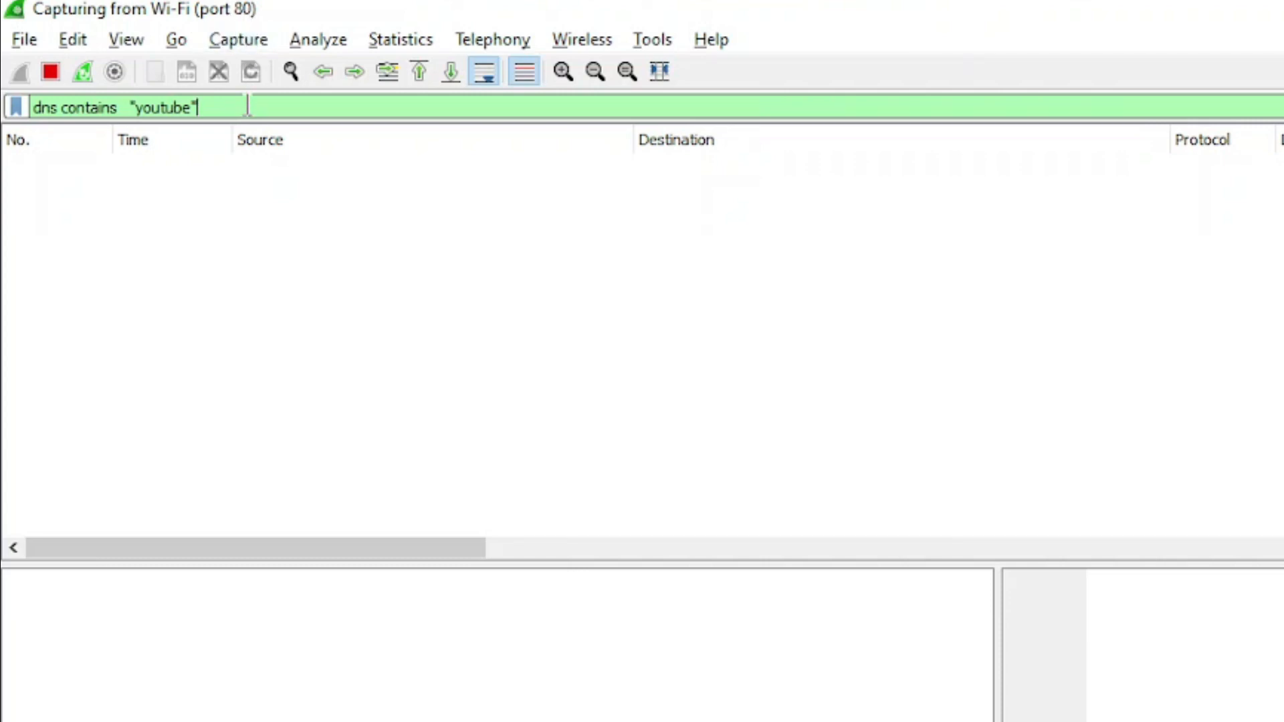
pyautogui.hotkey('ctrl', 'a')
pyautogui.press('BackSpace')
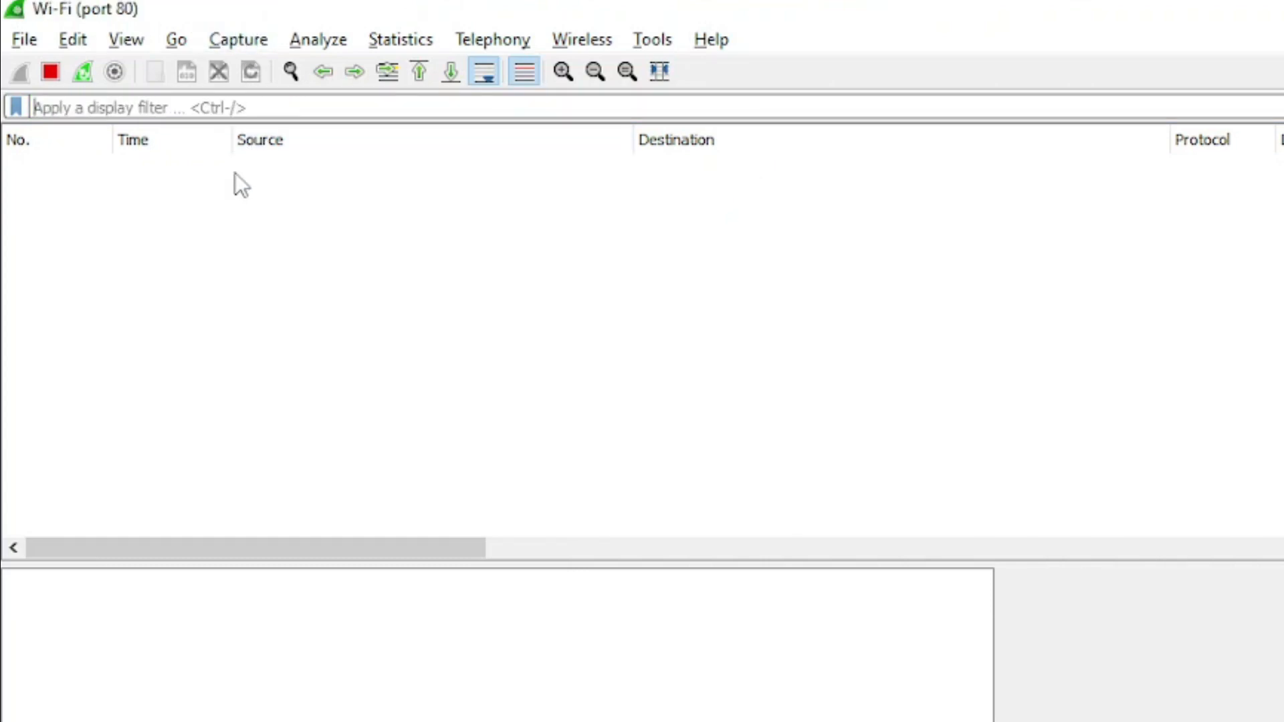
# Switch to Firefox and generate traffic by opening the cart and artists pages of testphp.vulnweb.com and YouTube in new tabs
pyautogui.hotkey('alt', 'Tab')
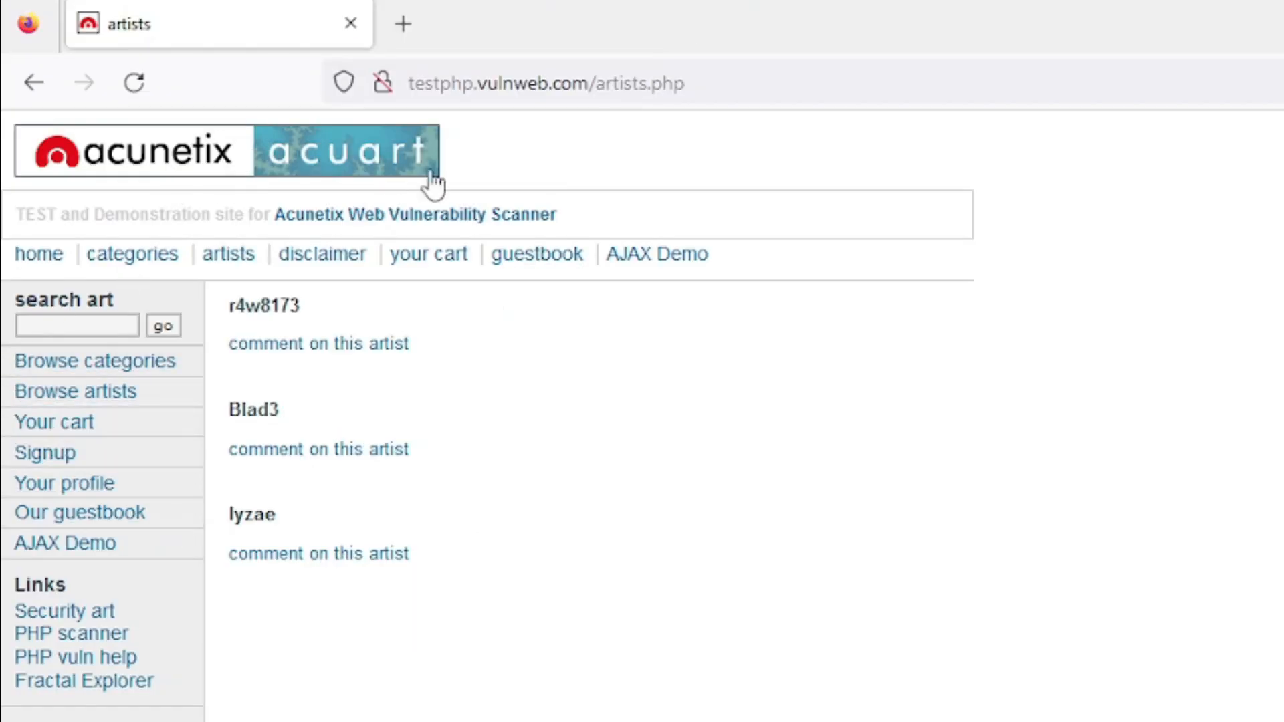
pyautogui.press('alt')
pyautogui.press('alt')
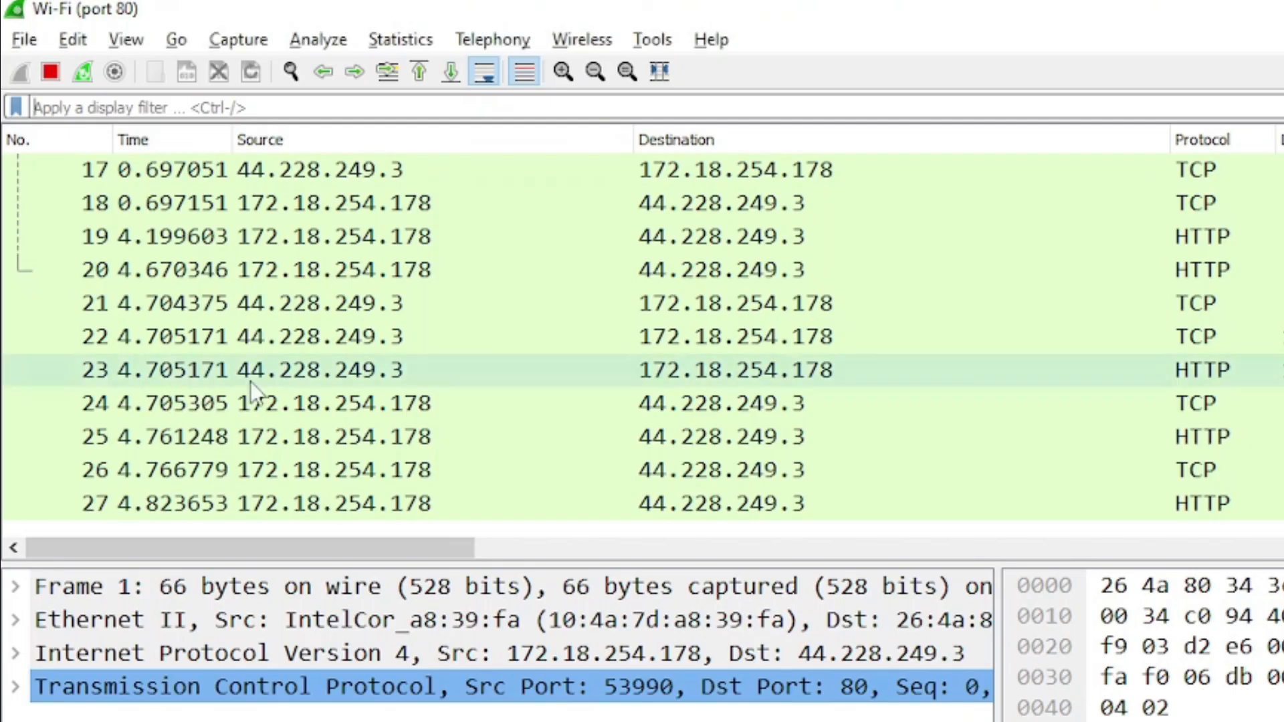
pyautogui.scroll(4, 1109, 431)
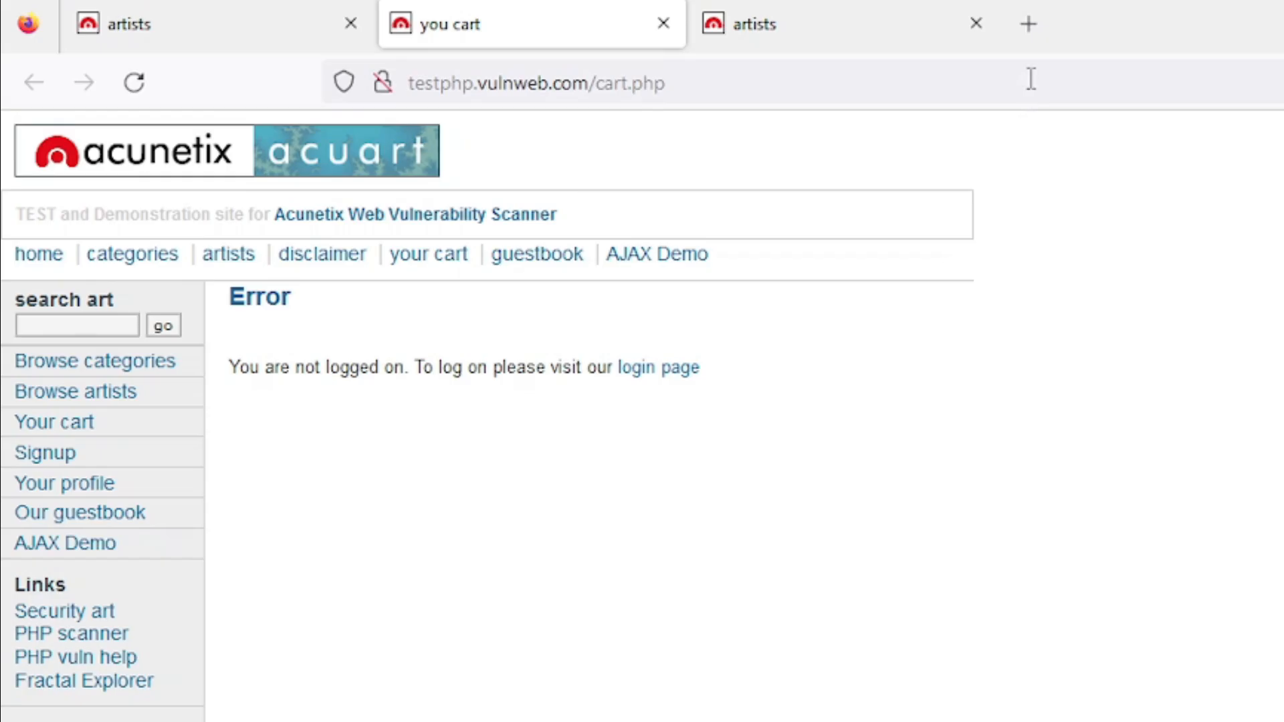
pyautogui.click(1030, 38)
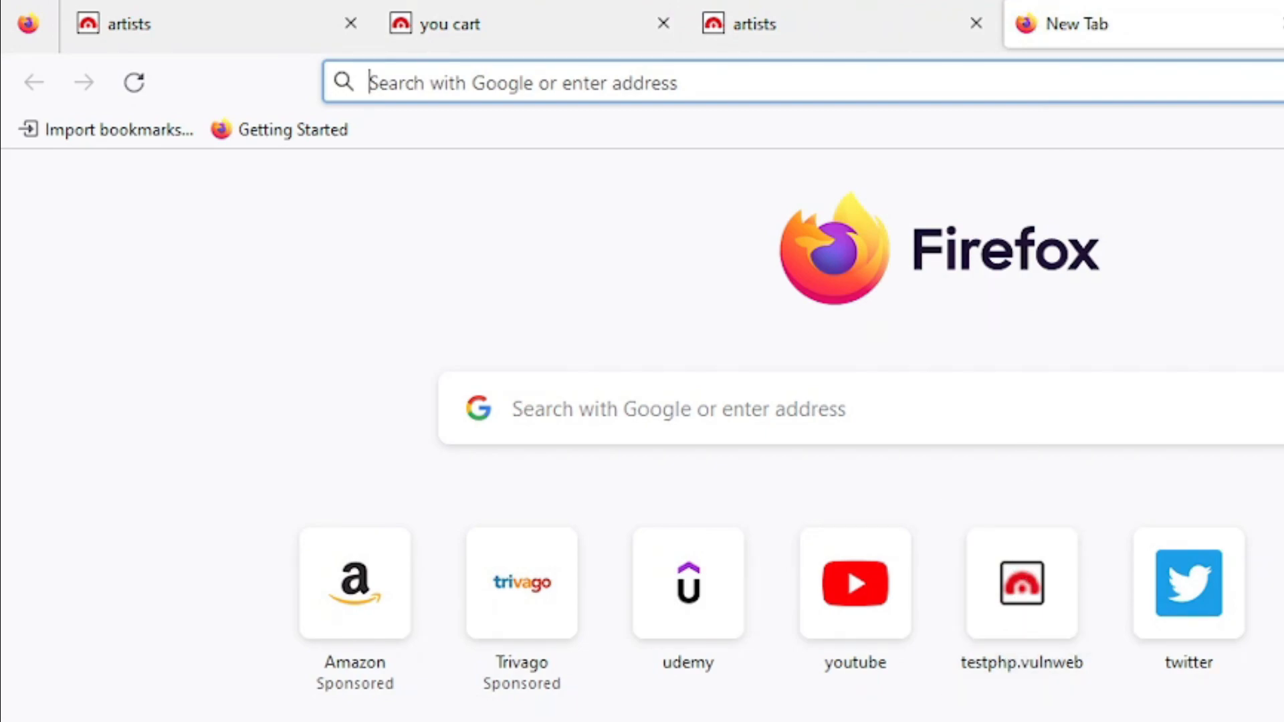
pyautogui.click(831, 625)
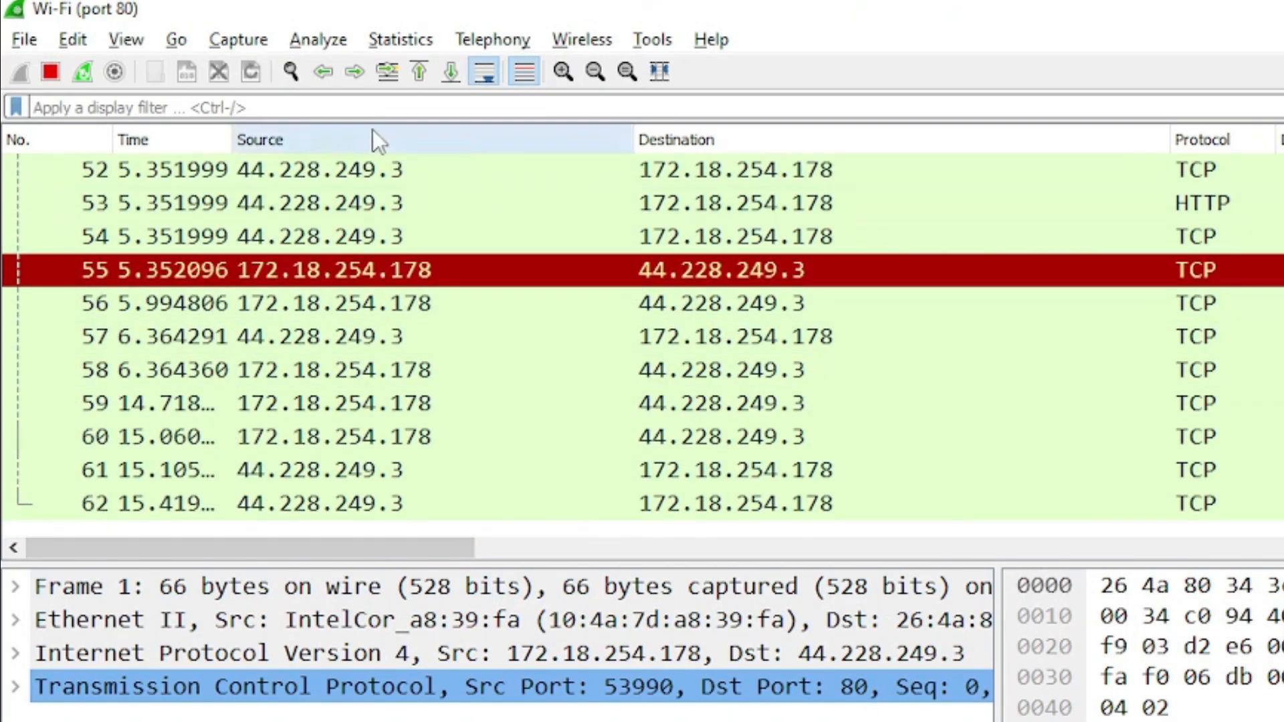
# Apply the display filter tls to the running Wi-Fi port 80 capture in Wireshark
pyautogui.click(361, 102)
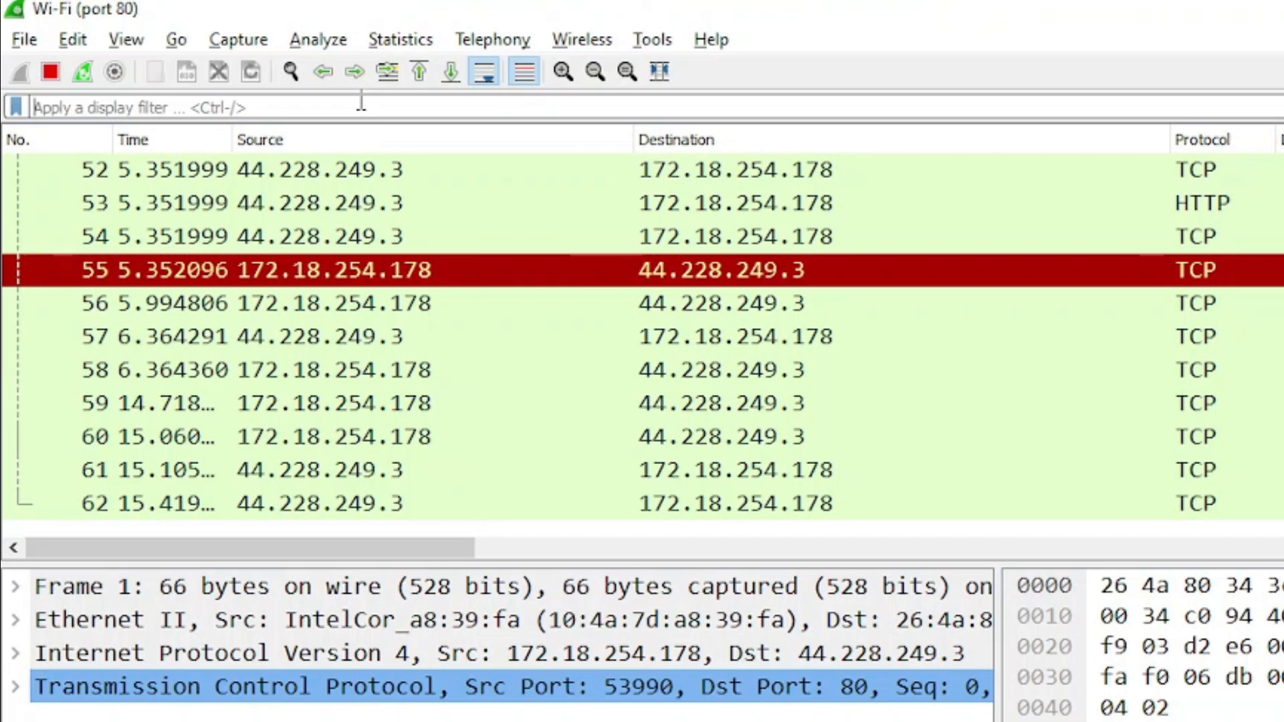
pyautogui.write('tls')
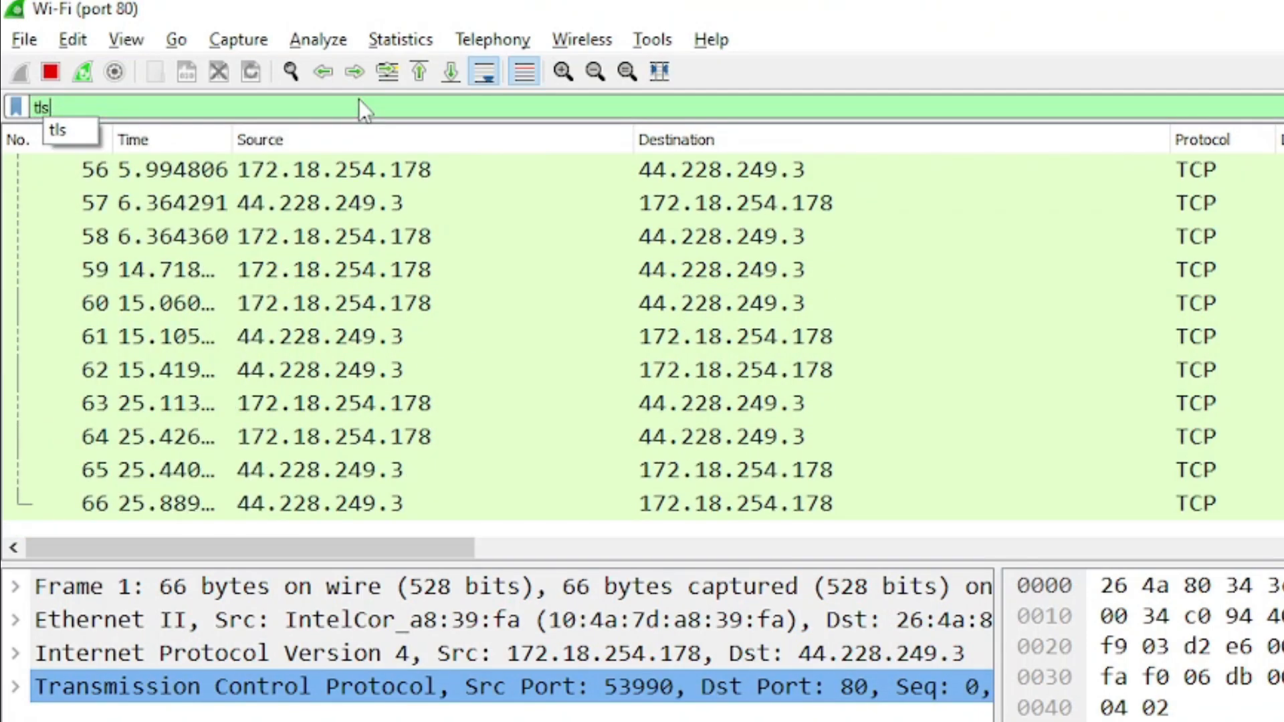
pyautogui.press('Return')
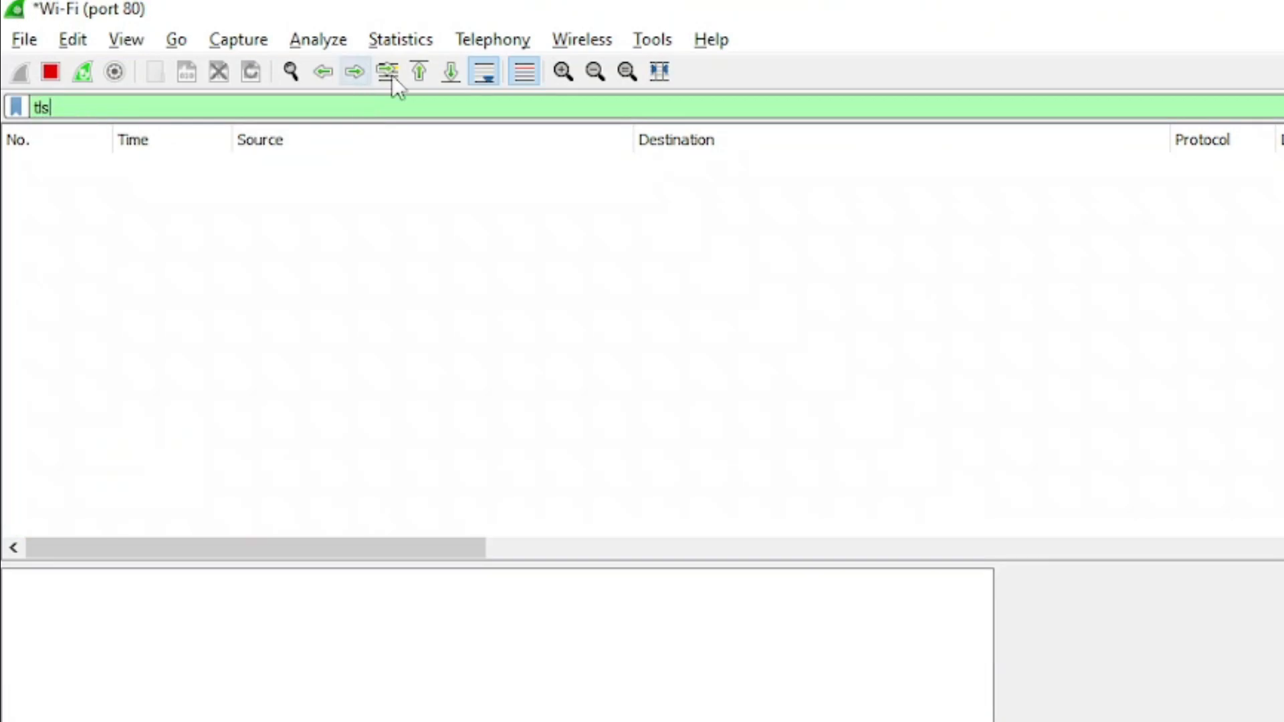
# Remove the tls display filter from the running Wi-Fi capture so it shows all packets
pyautogui.moveTo(67, 107); pyautogui.dragTo(42, 107)
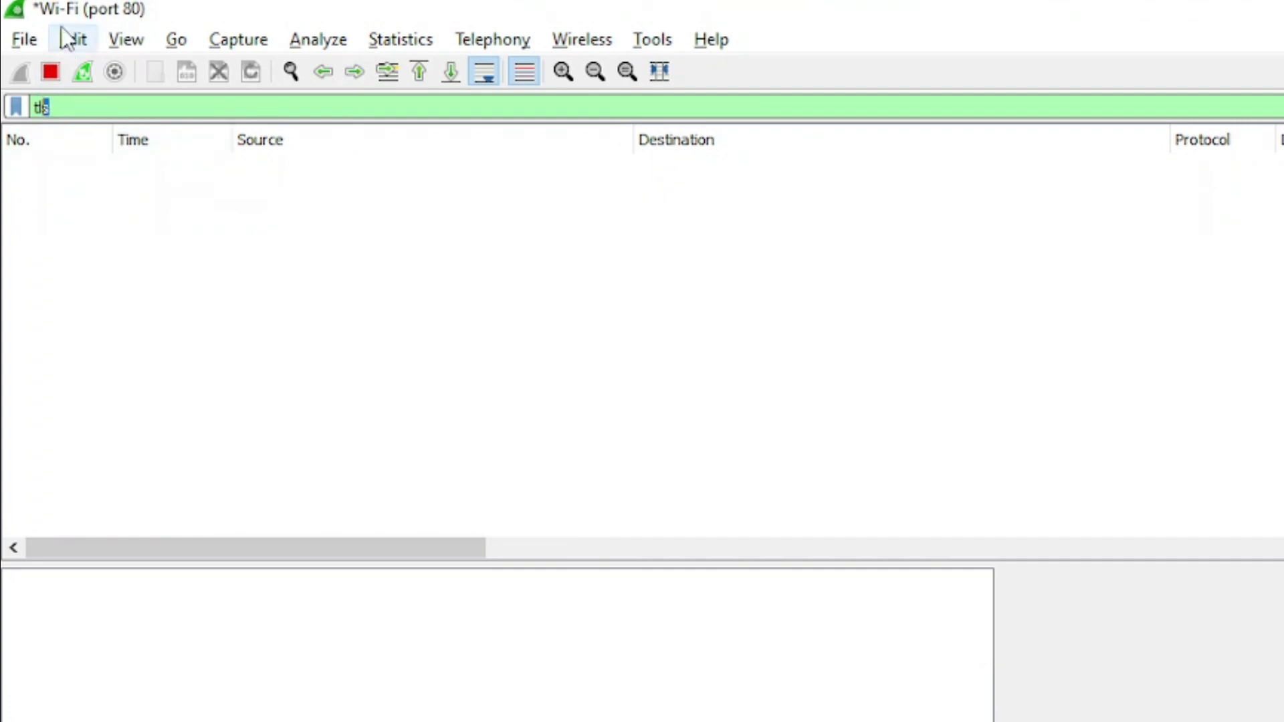
pyautogui.press('BackSpace')
pyautogui.press('BackSpace')
pyautogui.press('BackSpace')
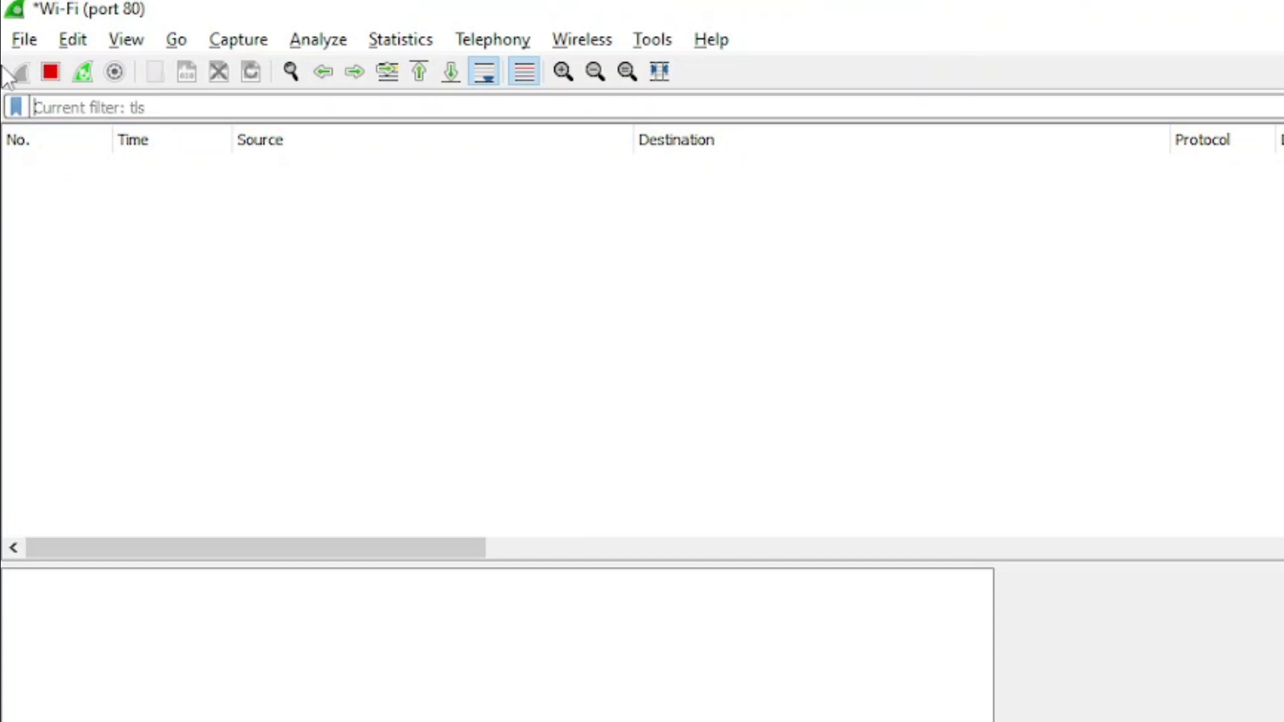
pyautogui.press('Return')
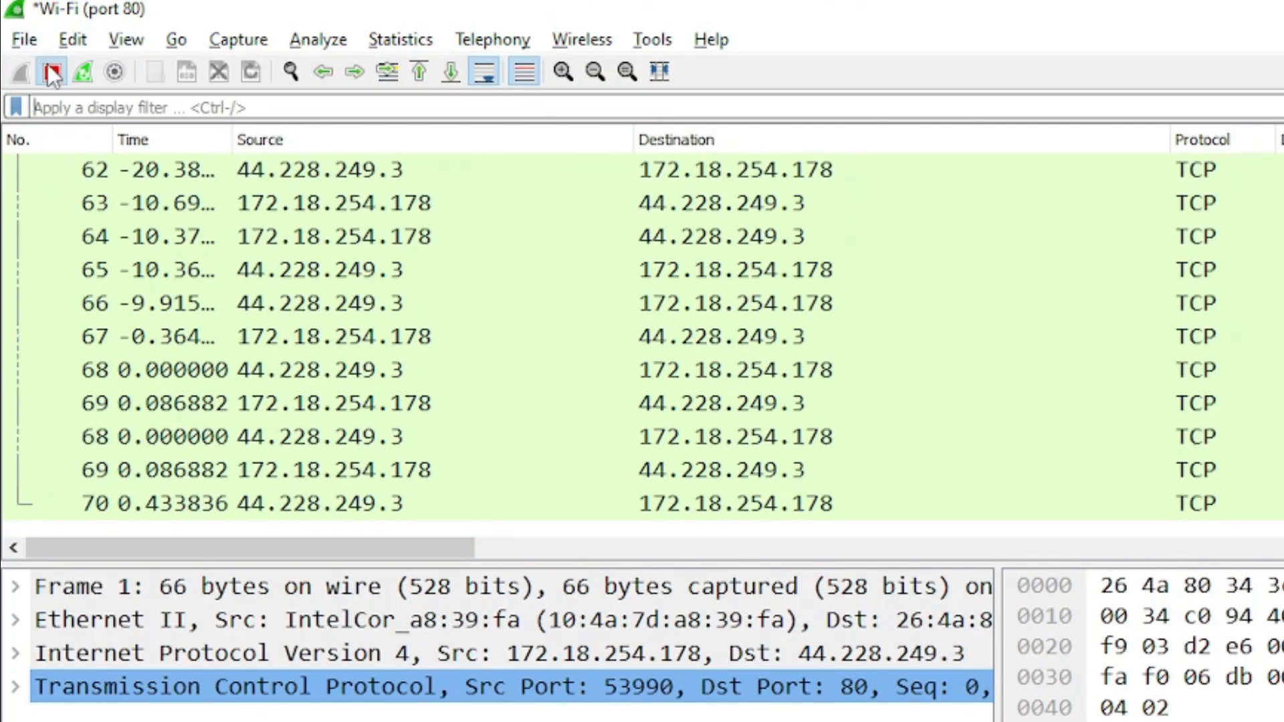
# Stop the port 80 capture and close it without saving the packets
pyautogui.click(52, 72)
pyautogui.click(219, 71)
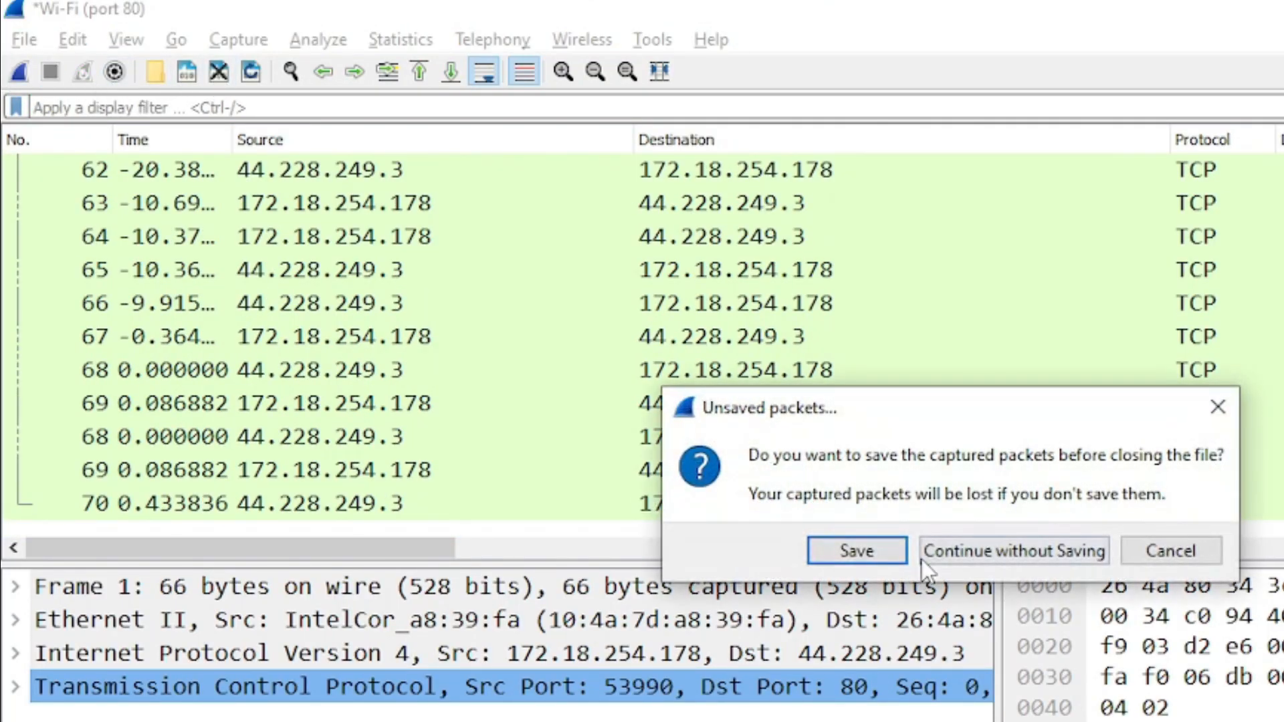
pyautogui.click(923, 559)
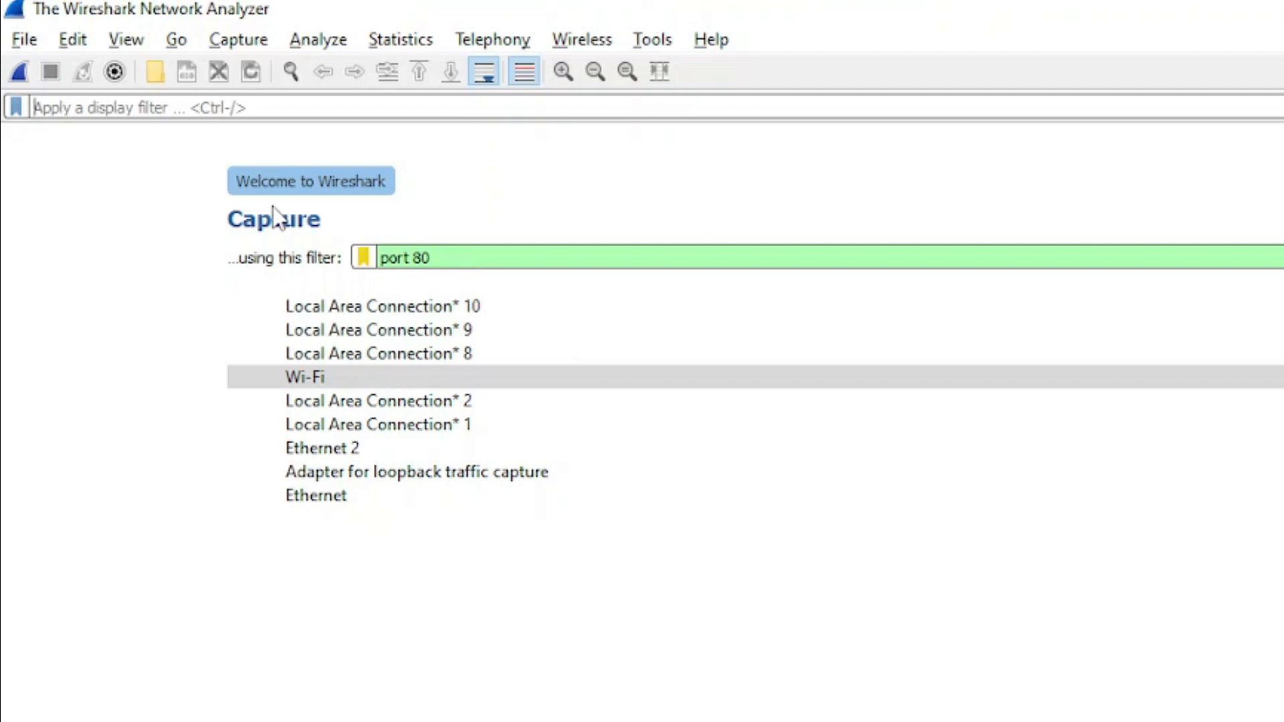
# Open the capture options and set the Wi-Fi interface's capture filter to port 21 or port 22
pyautogui.click(235, 39)
pyautogui.click(258, 72)
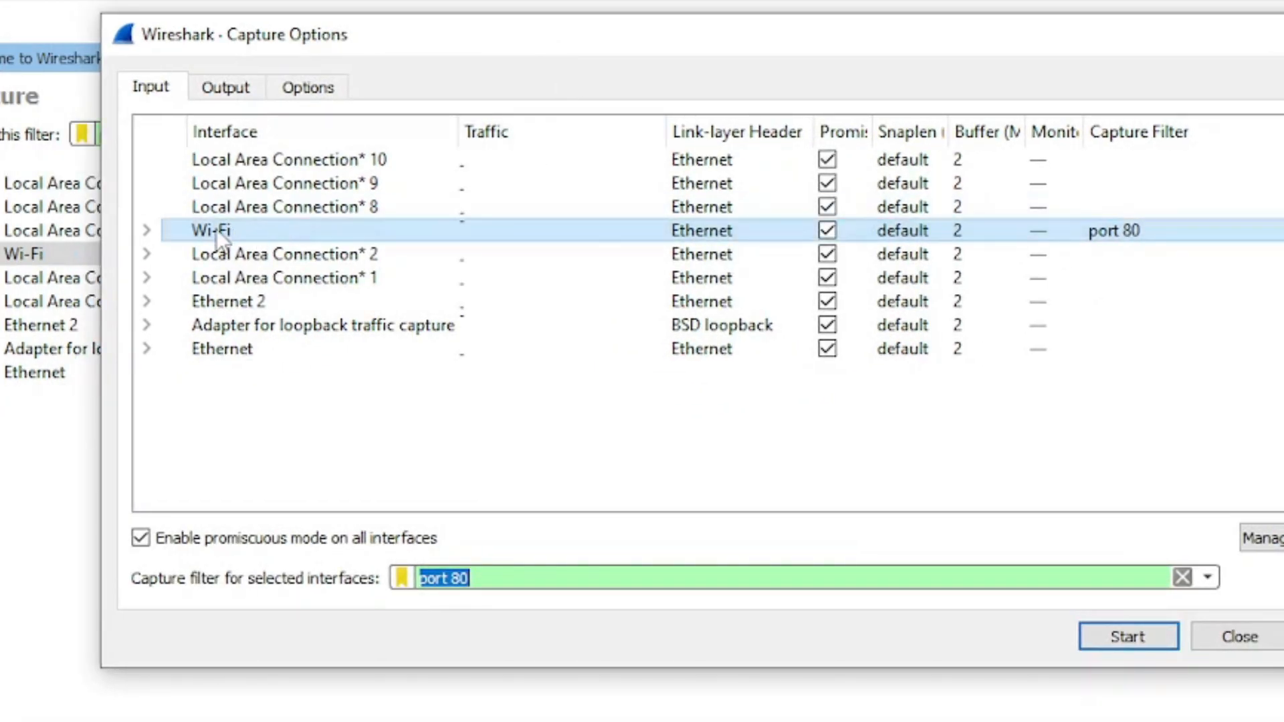
pyautogui.click(198, 231)
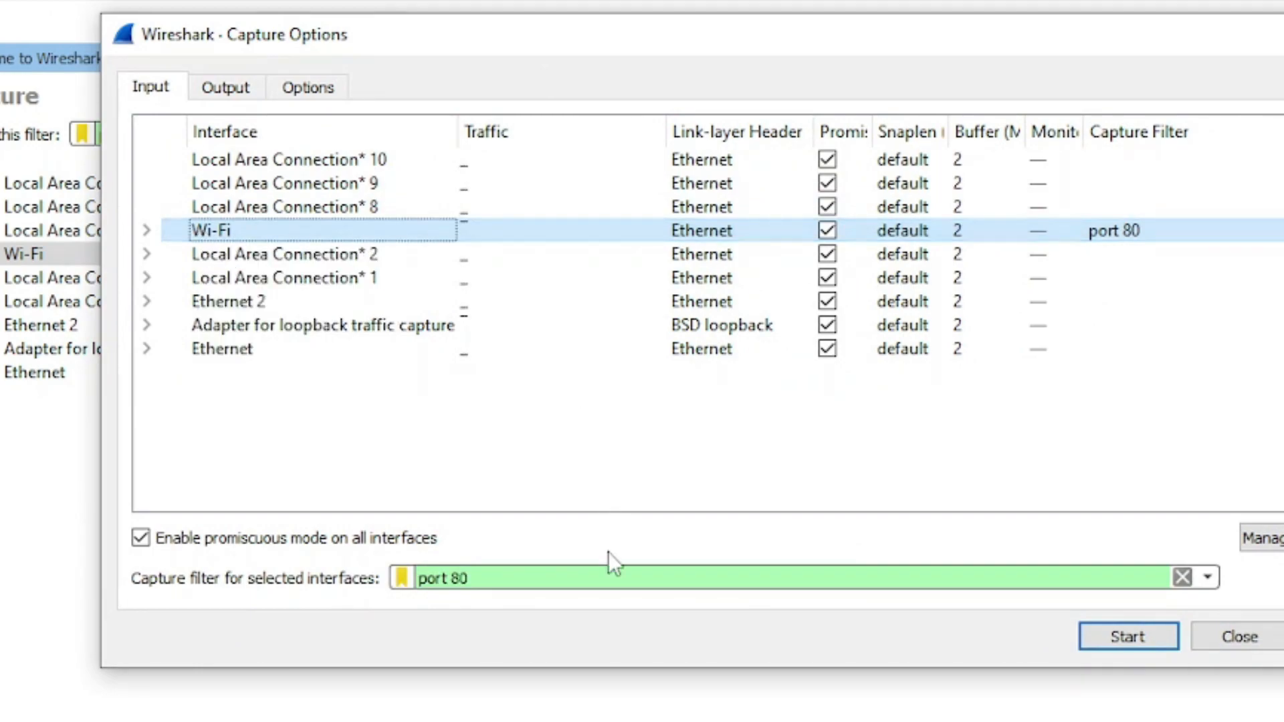
pyautogui.moveTo(554, 576); pyautogui.dragTo(417, 586)
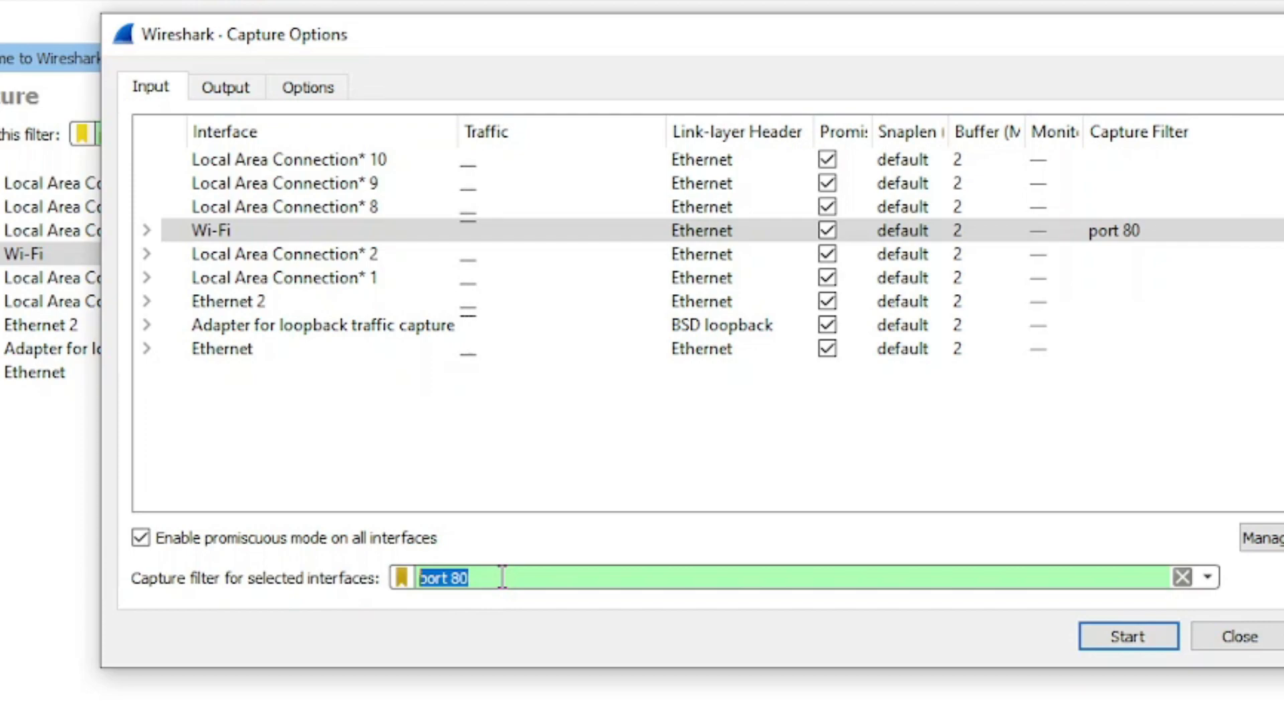
pyautogui.write('port 80')
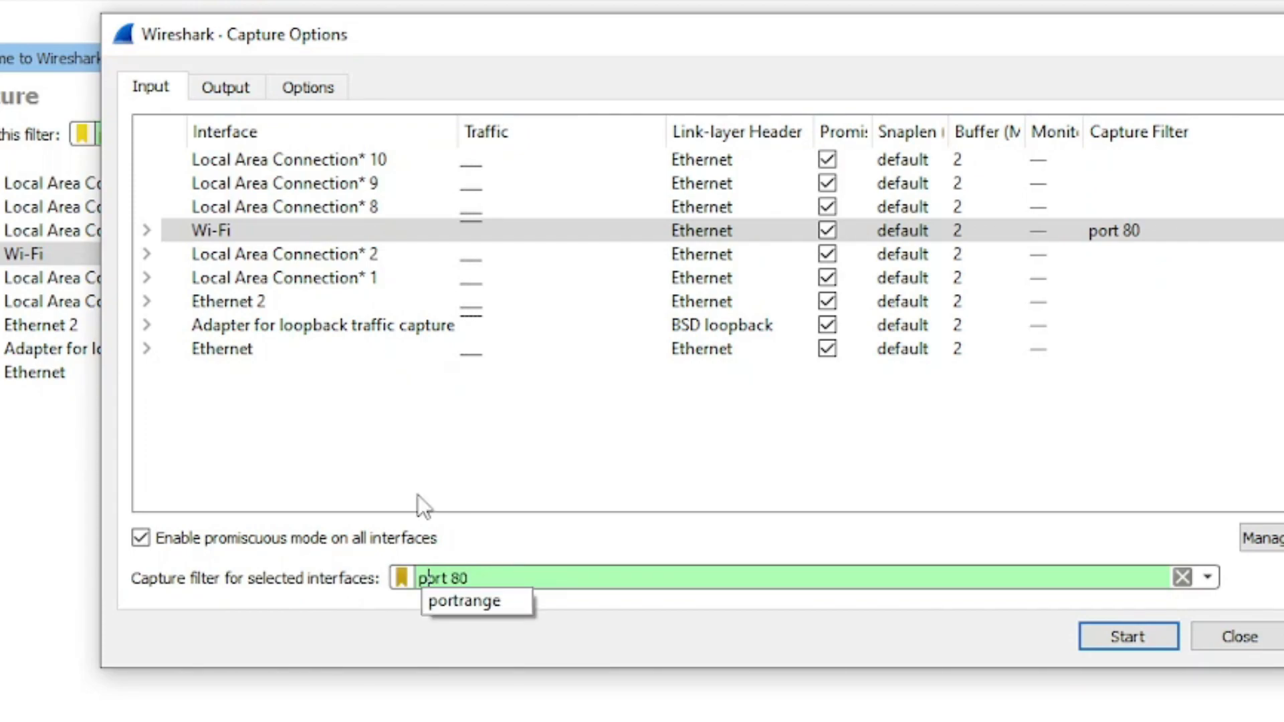
pyautogui.hotkey('shift', 'Left')
pyautogui.hotkey('shift', 'Left')
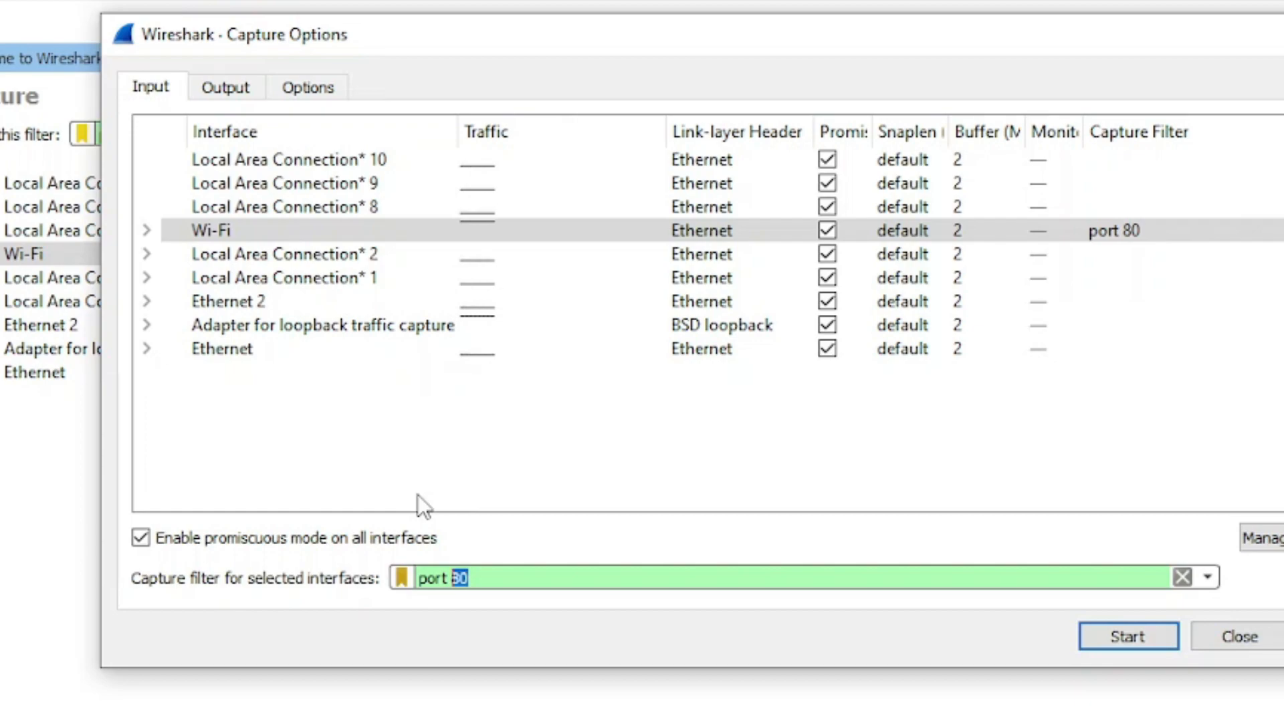
pyautogui.write('21 ')
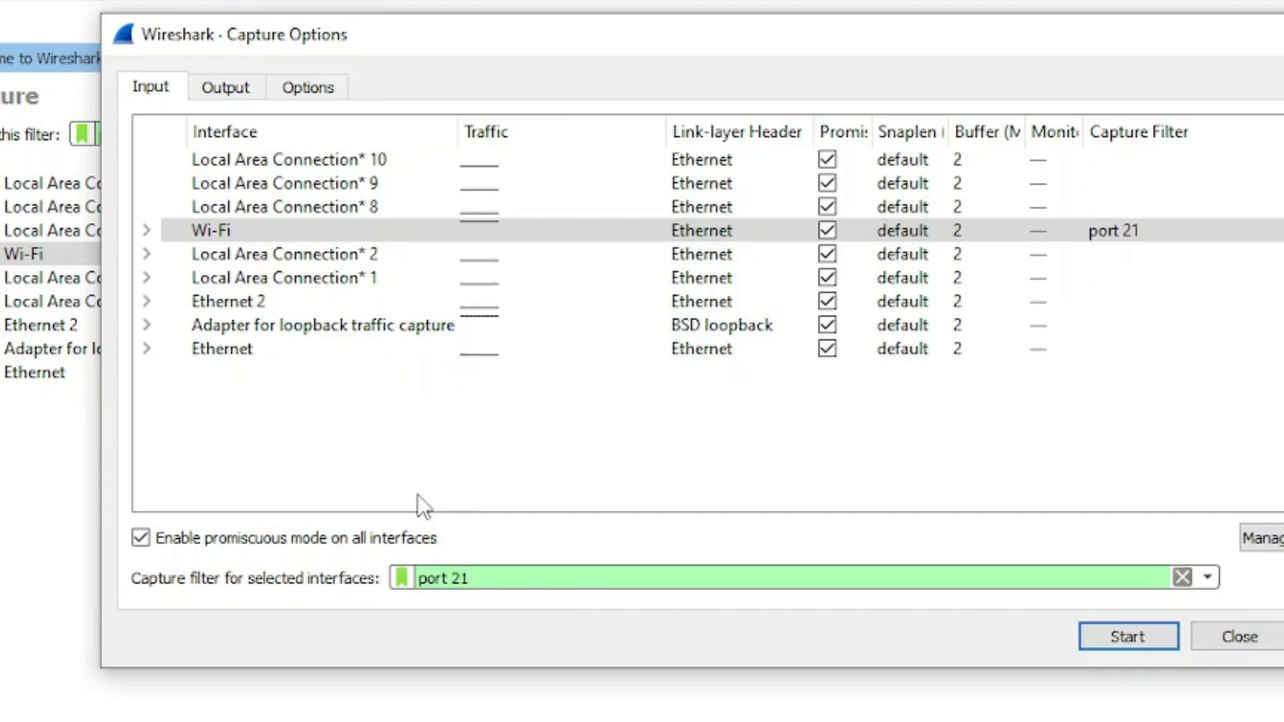
pyautogui.write('or')
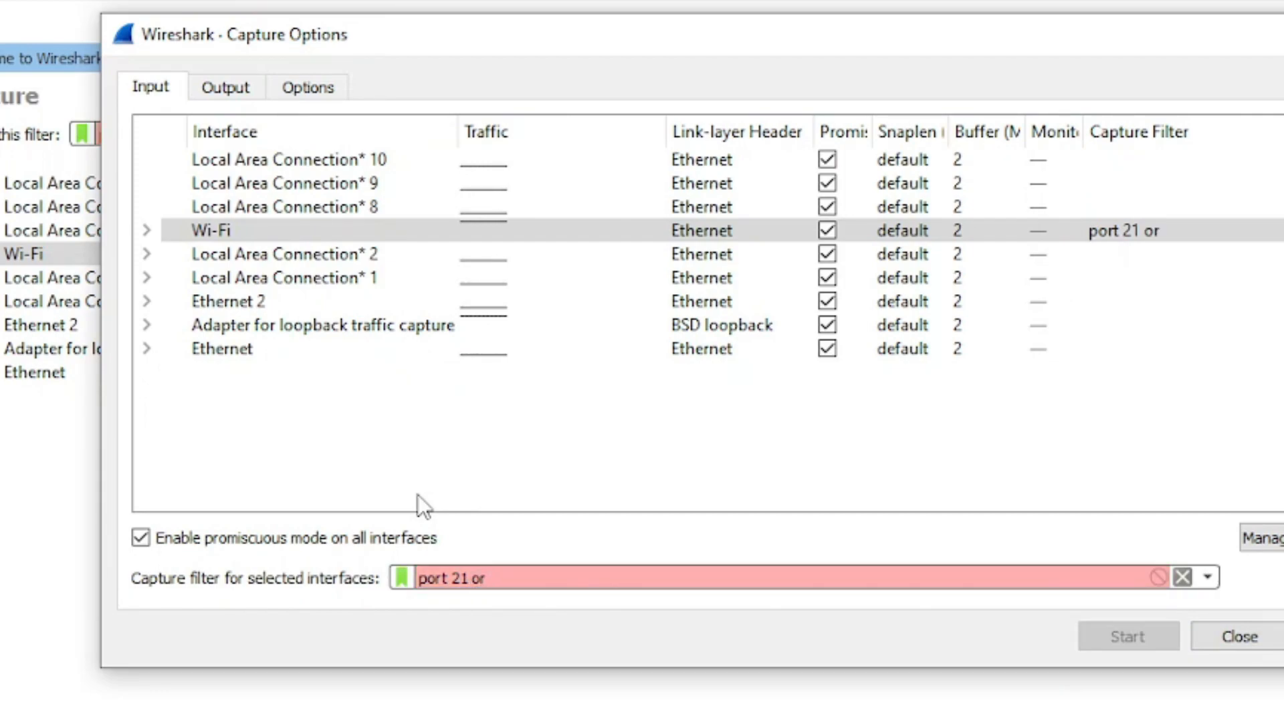
pyautogui.write(' port 22')
pyautogui.hotkey('shift', 'Left')
pyautogui.hotkey('shift', 'Left')
pyautogui.hotkey('shift', 'Left')
pyautogui.hotkey('shift', 'Left')
pyautogui.hotkey('shift', 'Left')
pyautogui.hotkey('shift', 'Left')
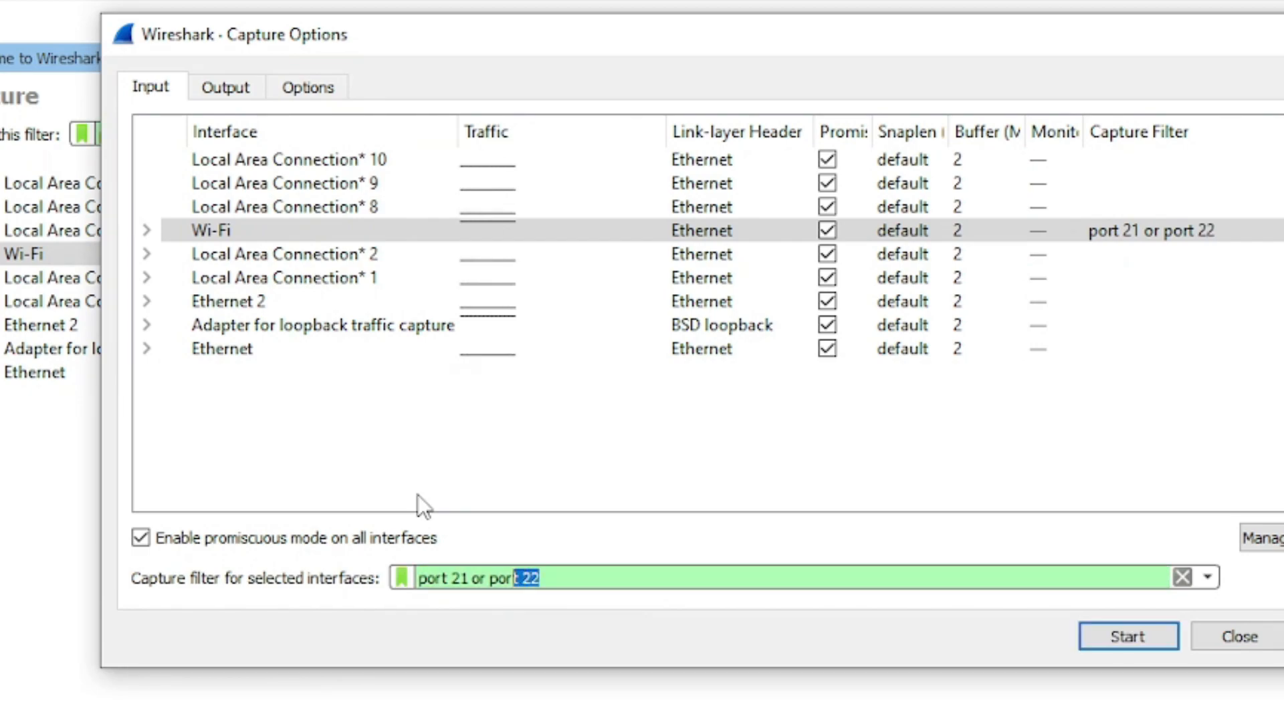
pyautogui.hotkey('shift', 'Left')
pyautogui.hotkey('shift', 'Left')
pyautogui.hotkey('shift', 'Left')
pyautogui.hotkey('shift', 'Left')
pyautogui.hotkey('shift', 'Left')
pyautogui.hotkey('shift', 'Left')
pyautogui.hotkey('shift', 'Left')
pyautogui.hotkey('shift', 'Left')
pyautogui.hotkey('shift', 'Left')
pyautogui.hotkey('shift', 'Left')
pyautogui.hotkey('shift', 'Left')
pyautogui.hotkey('shift', 'Left')
pyautogui.press('Left')
pyautogui.press('Right')
pyautogui.press('Right')
pyautogui.press('Right')
pyautogui.press('Right')
pyautogui.press('Right')
pyautogui.hotkey('shift', 'Right')
pyautogui.hotkey('shift', 'Right')
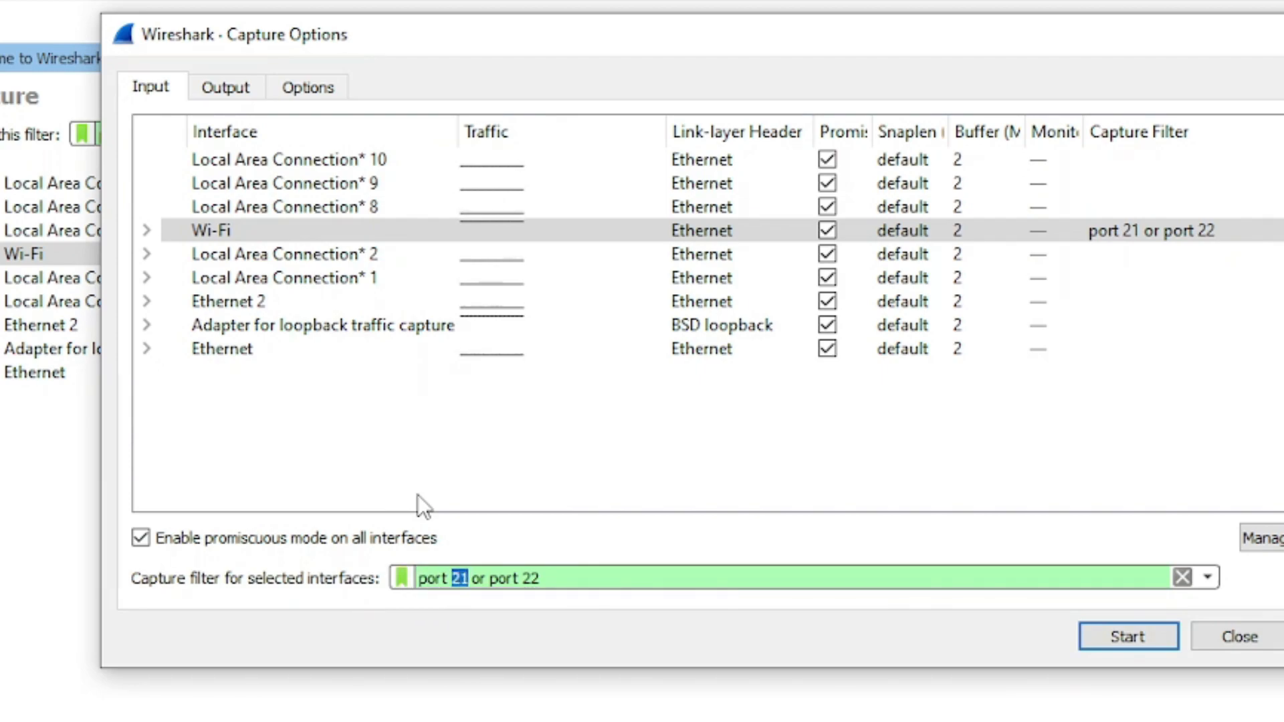
# Extend the Wi-Fi capture filter with or port 443 and start capturing
pyautogui.press('Right')
pyautogui.press('Right')
pyautogui.press('Right')
pyautogui.press('Right')
pyautogui.press('Right')
pyautogui.press('Right')
pyautogui.press('Right')
pyautogui.press('Right')
pyautogui.press('Right')
pyautogui.press('Right')
pyautogui.press('Right')
pyautogui.press('Right')
pyautogui.write('or')
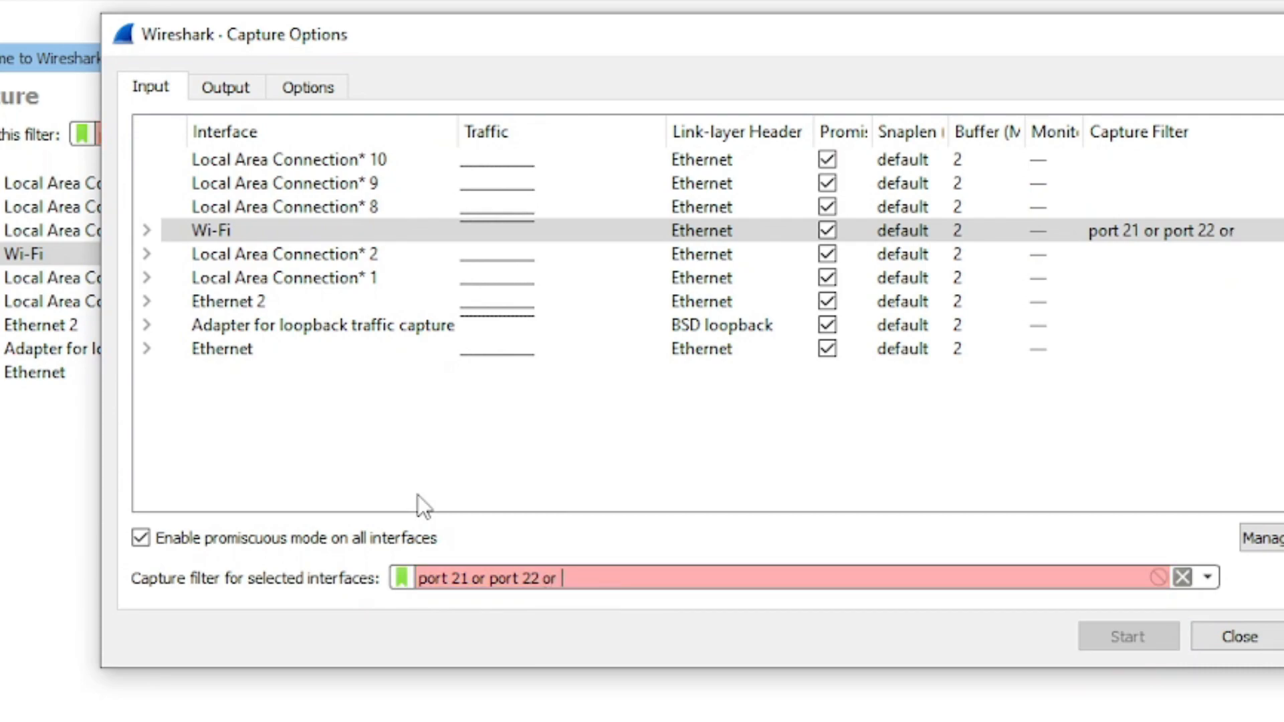
pyautogui.write(' port 442')
pyautogui.press('BackSpace')
pyautogui.write('3')
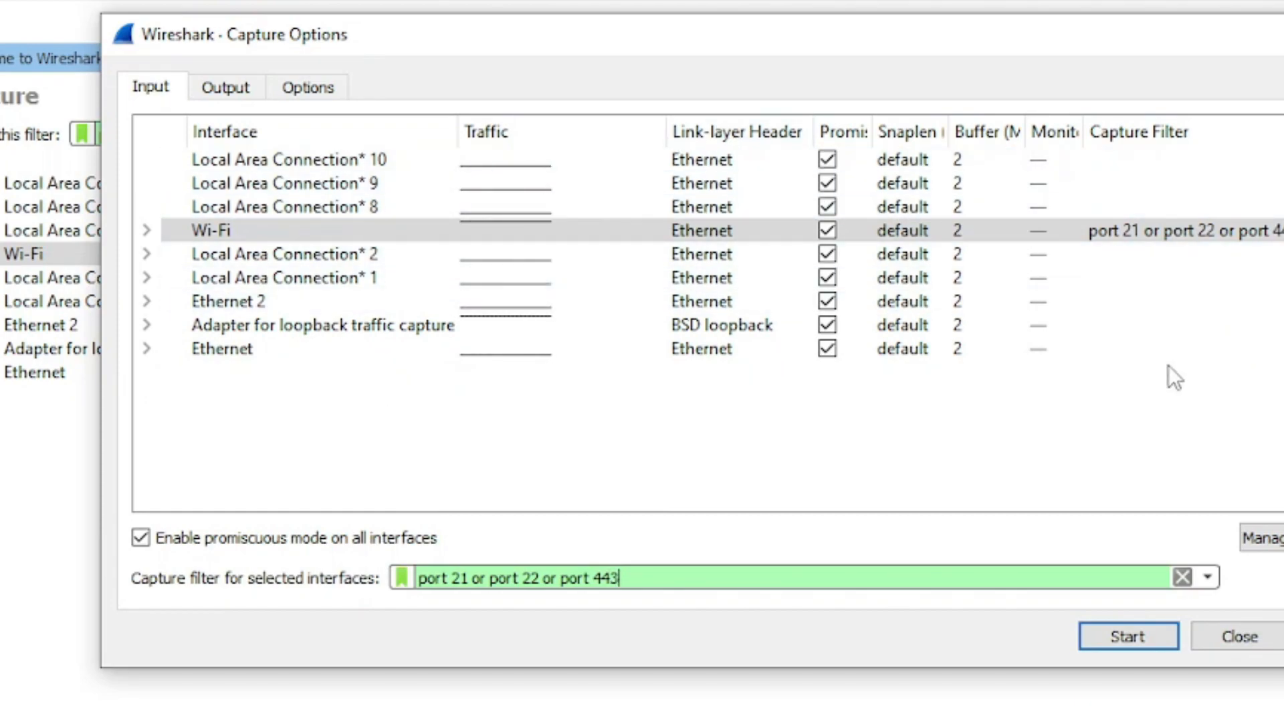
pyautogui.click(1128, 636)
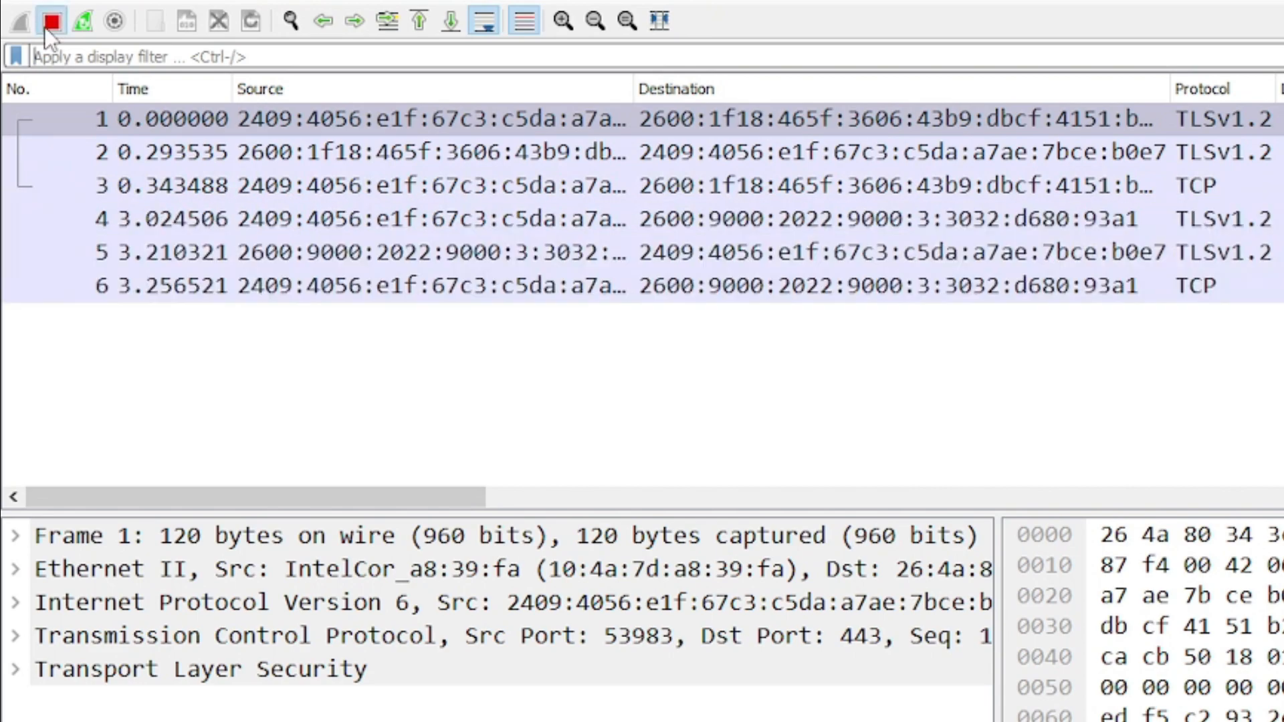
# Stop the running capture and set the Wi-Fi capture filter to tcp or udp in the capture options
pyautogui.click(50, 21)
pyautogui.click(242, 4)
pyautogui.click(242, 22)
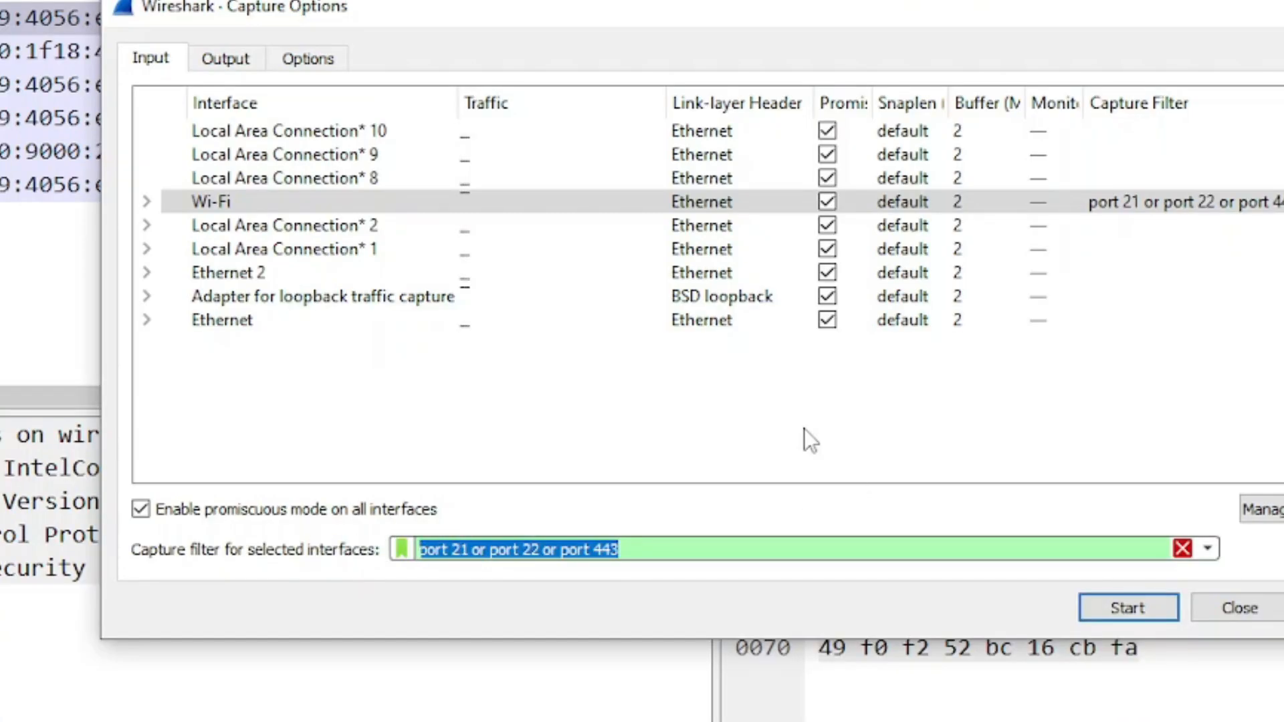
pyautogui.write('tc')
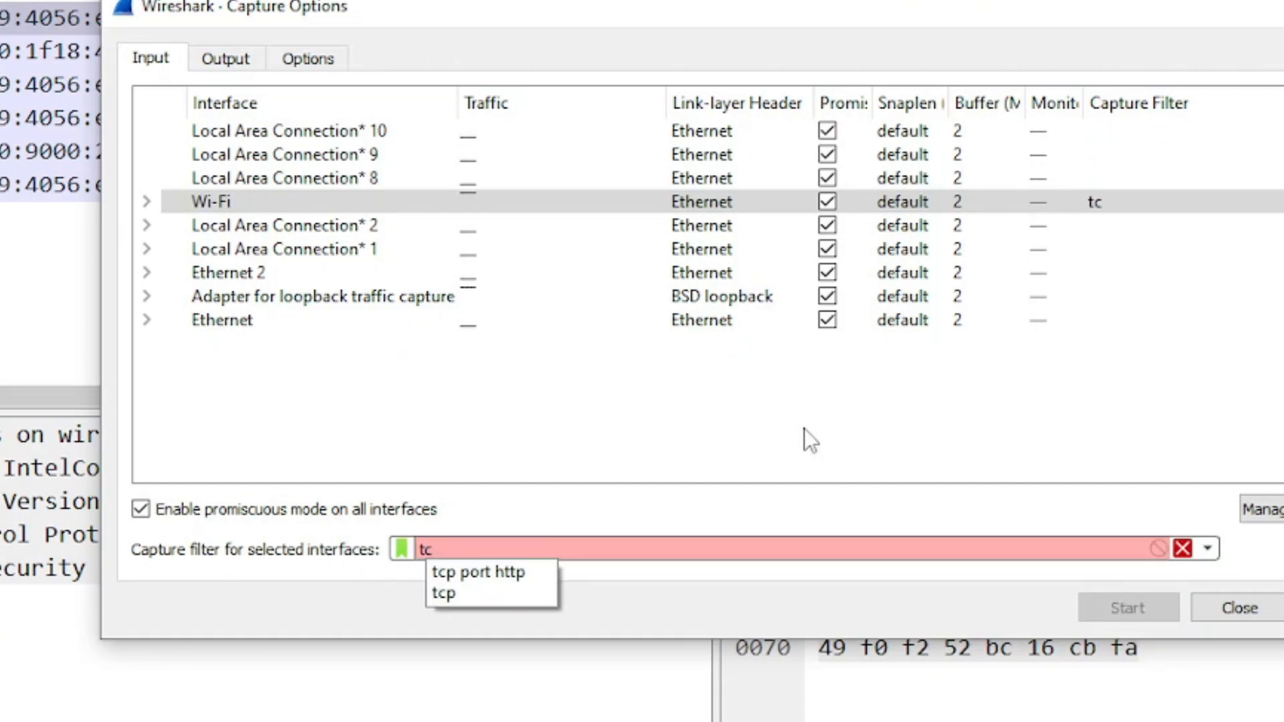
pyautogui.write('p or')
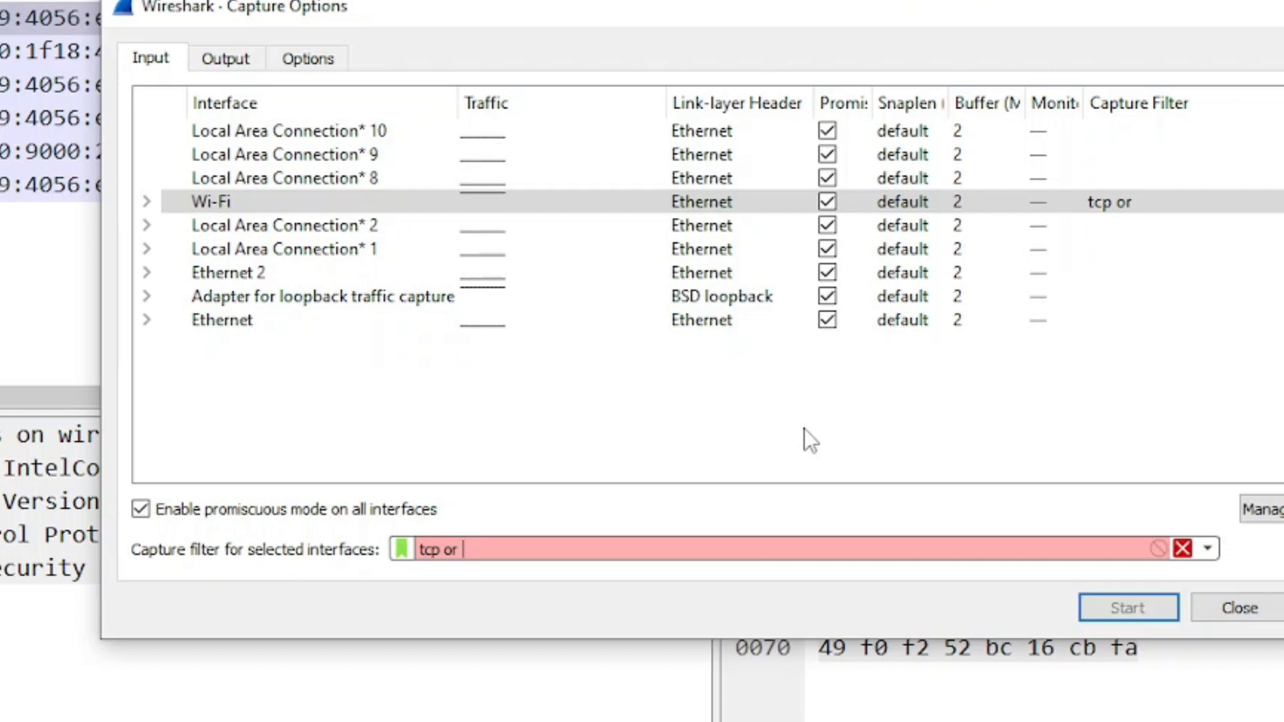
pyautogui.write('udp')
# Replace the Wi-Fi capture filter with host 172.18.254.178
pyautogui.hotkey('ctrl', 'a')
pyautogui.press('BackSpace')
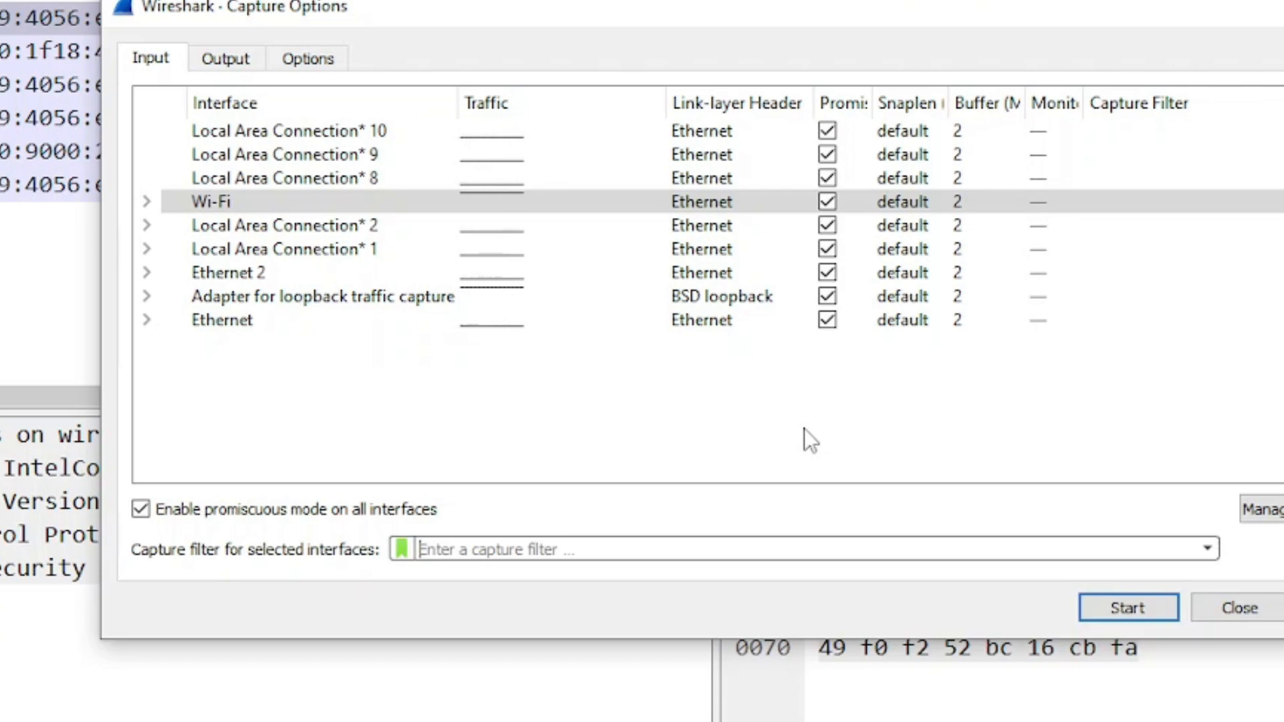
pyautogui.write('host')
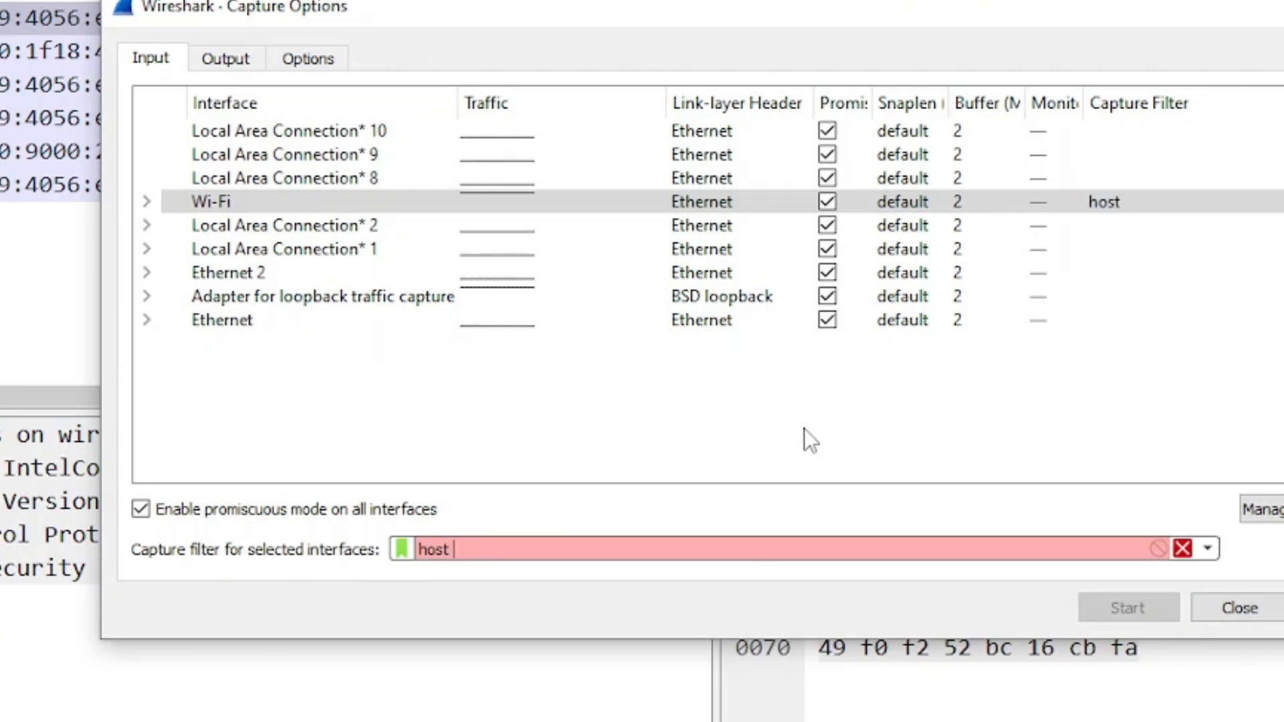
pyautogui.write('172.18.254.178')
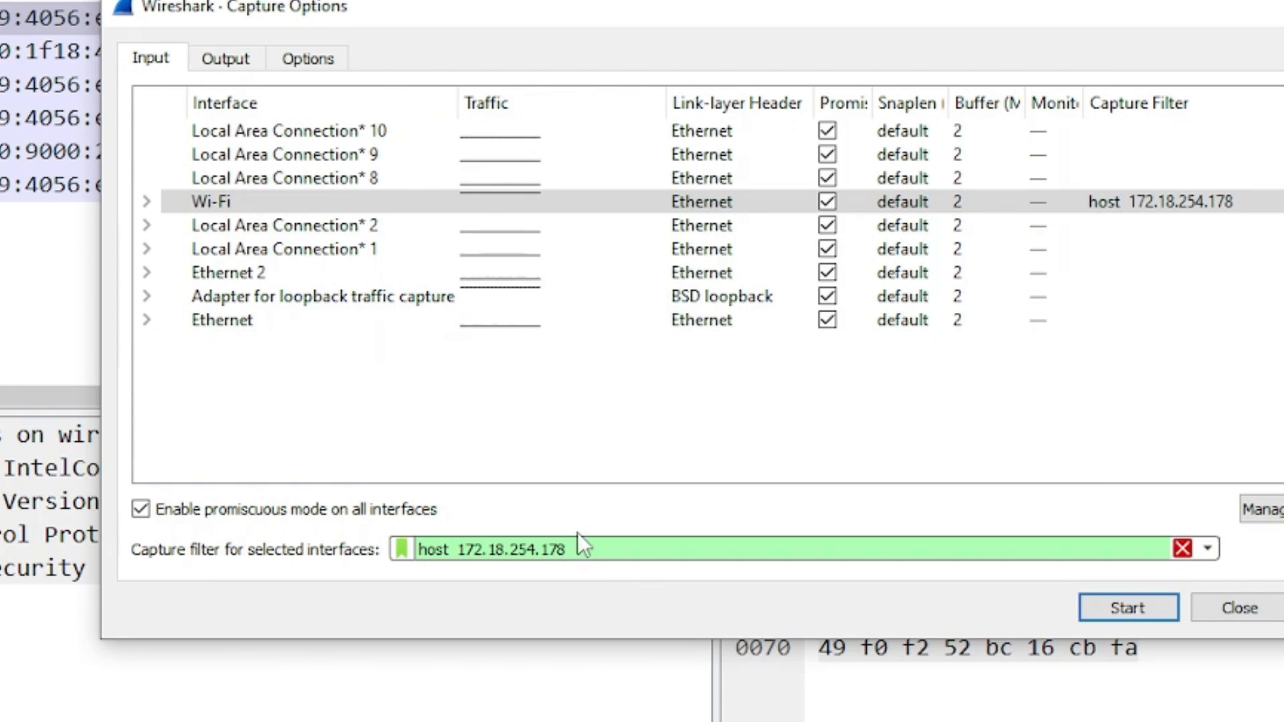
pyautogui.moveTo(573, 545); pyautogui.dragTo(460, 548)
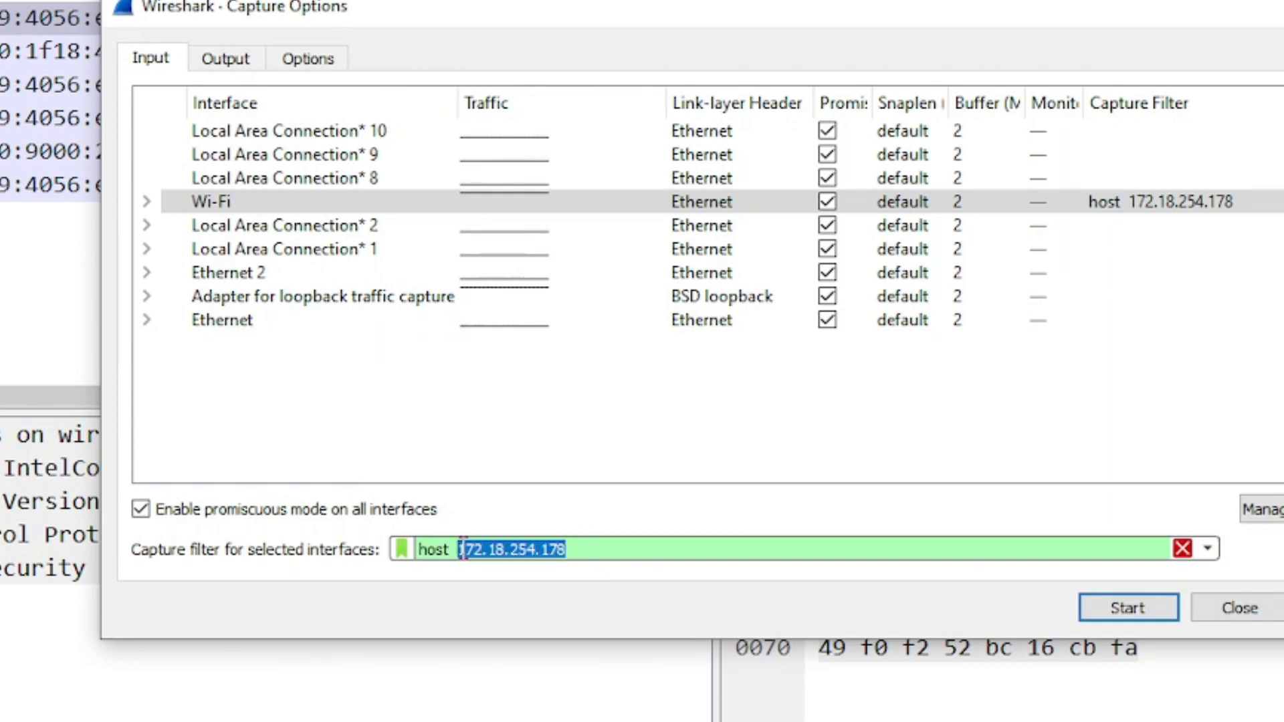